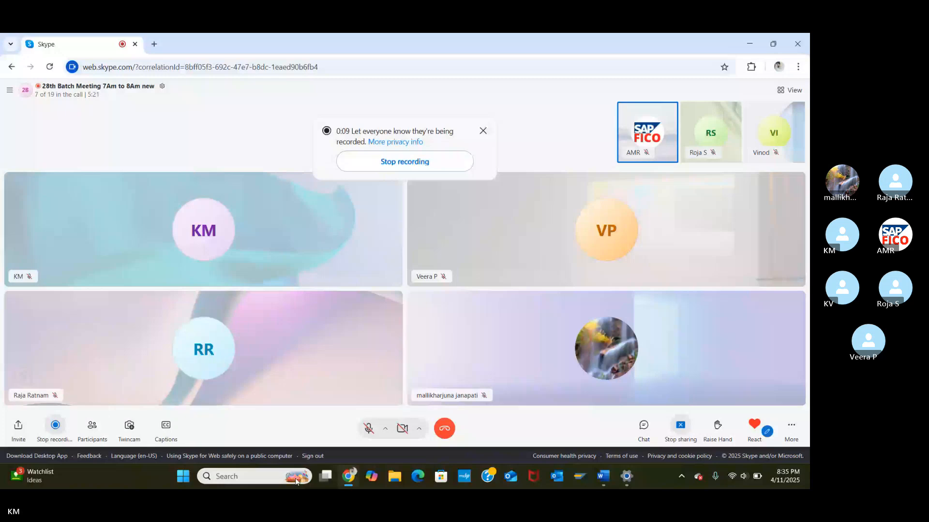
Step: Bring Word to the front and open the recent 'NEW SAP FICO TOP - Copy' document
left_click(602, 477)
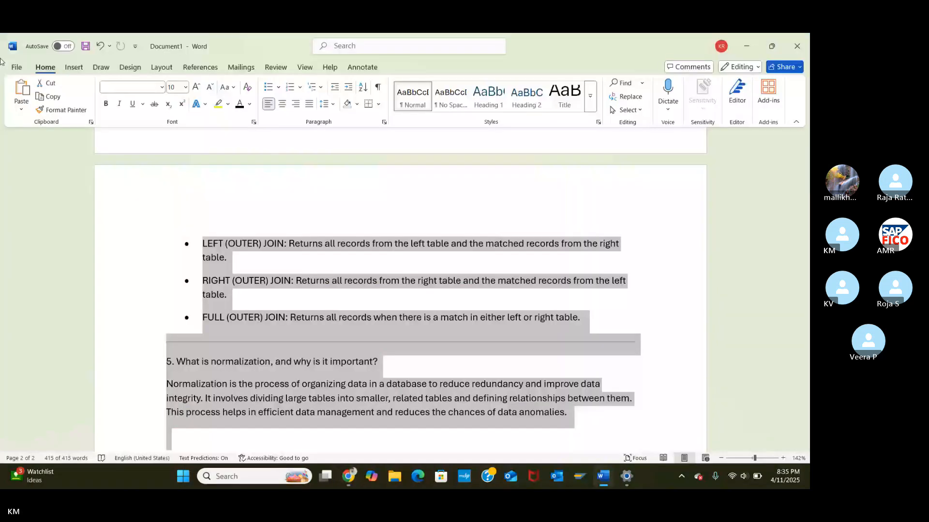
left_click(14, 67)
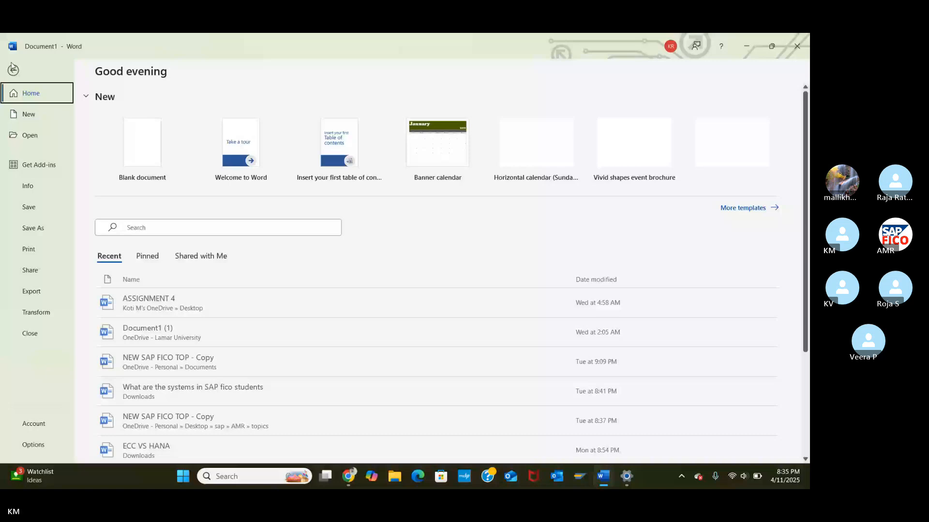
left_click(13, 68)
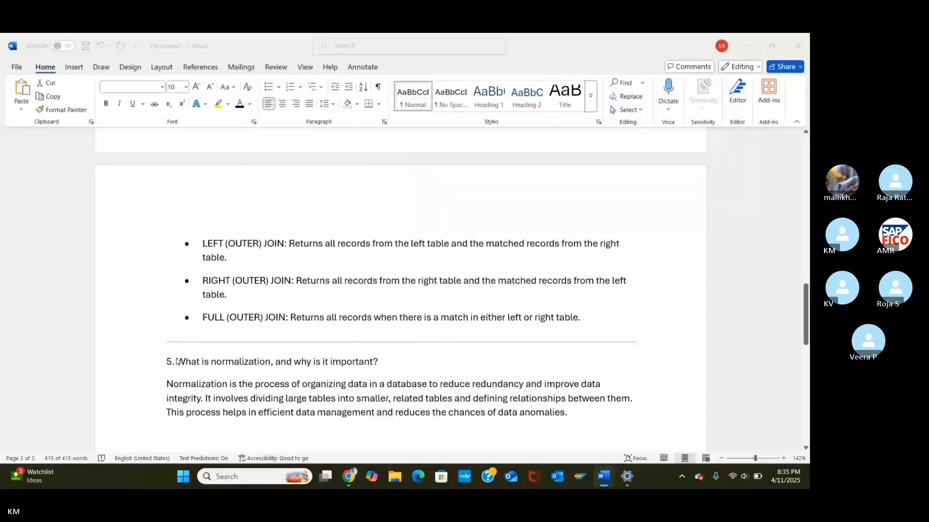
scroll(177, 359, "down", 1)
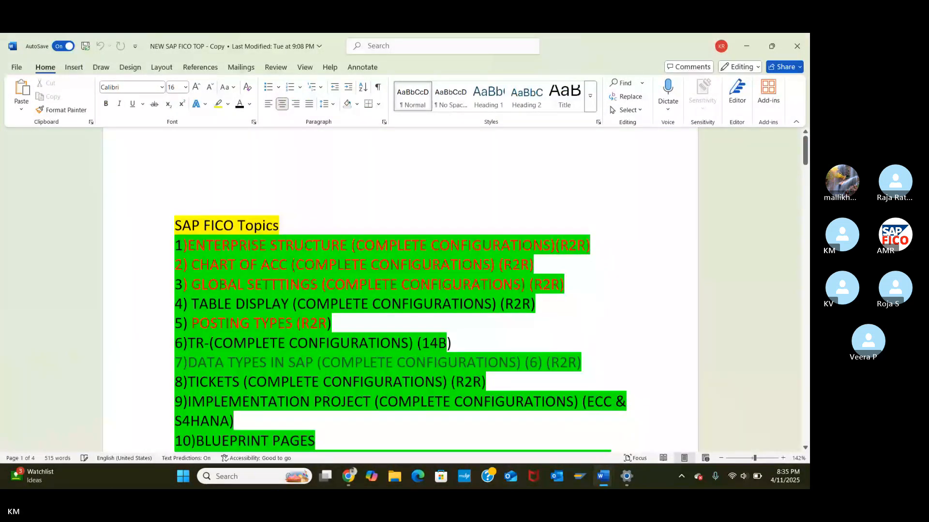
scroll(401, 290, "down", 3)
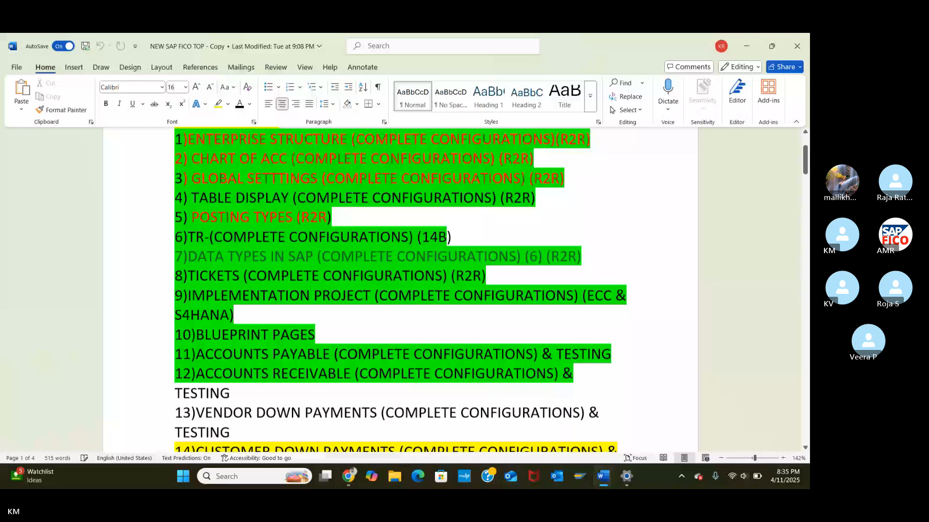
scroll(400, 290, "down", 3)
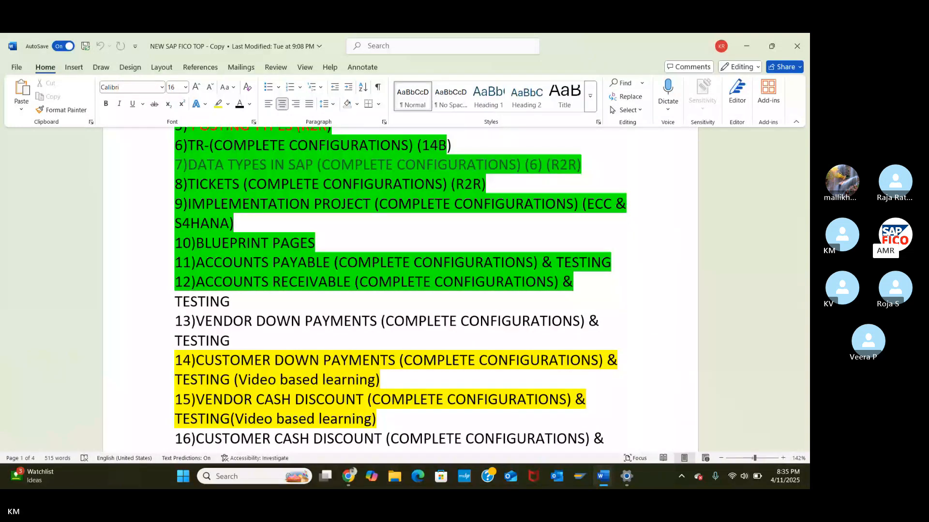
scroll(401, 290, "down", 1)
scroll(401, 290, "down", 3)
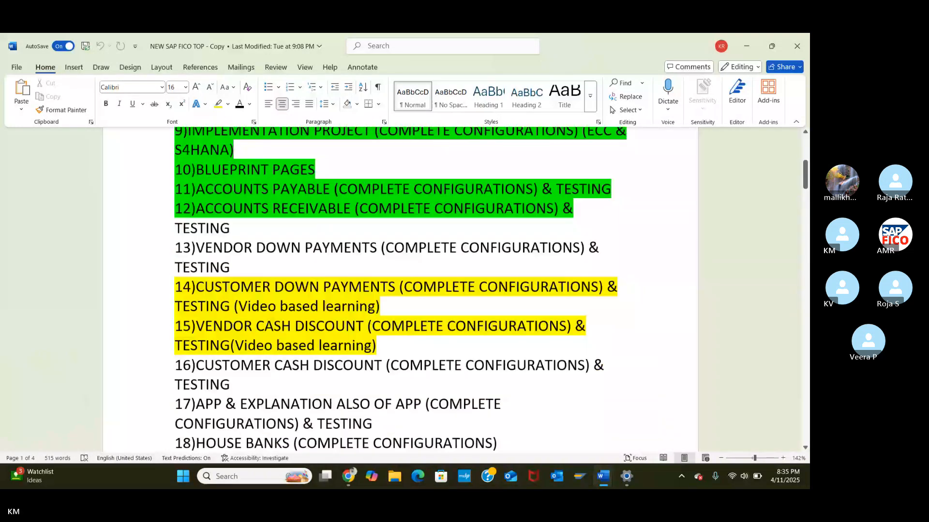
scroll(400, 290, "down", 7)
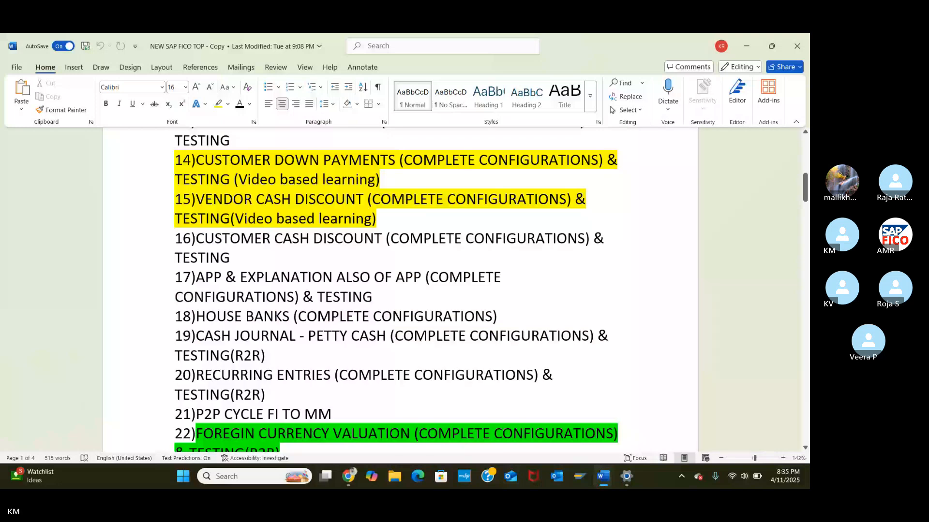
scroll(401, 290, "down", 1)
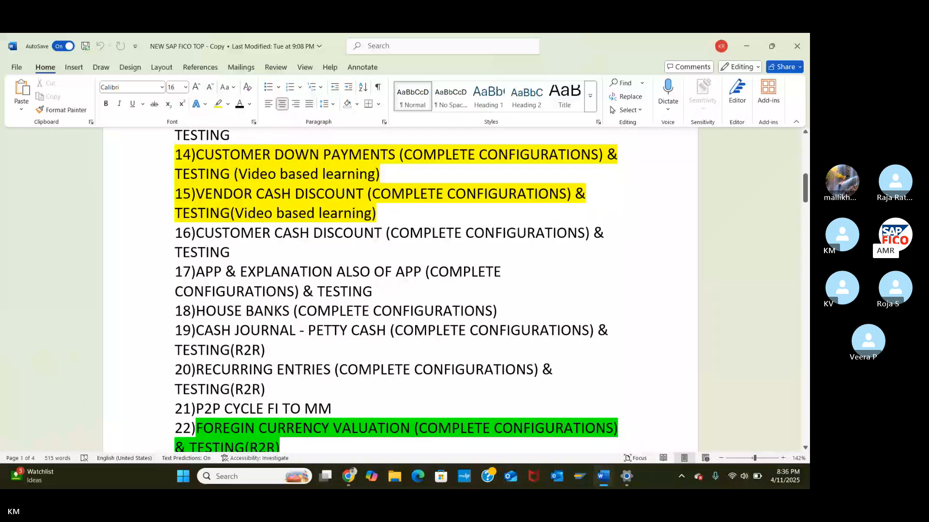
scroll(400, 290, "up", 1)
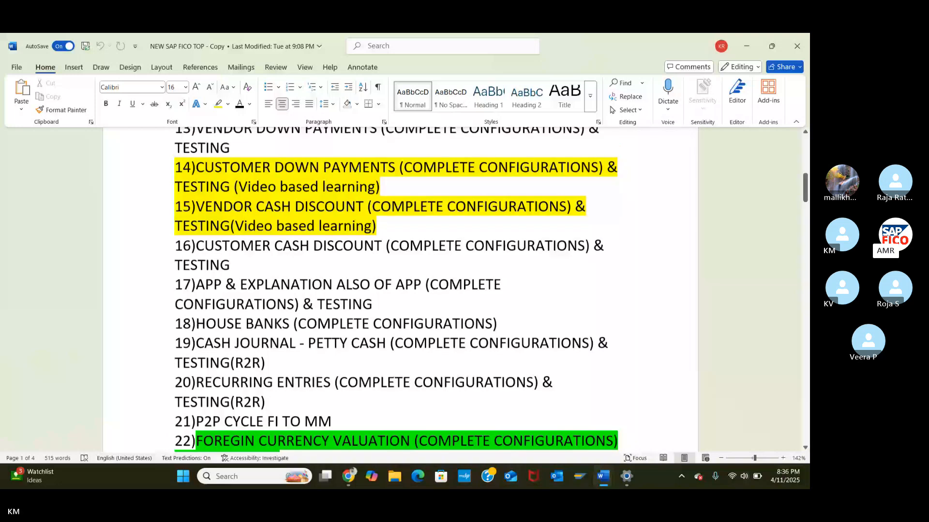
scroll(401, 290, "up", 2)
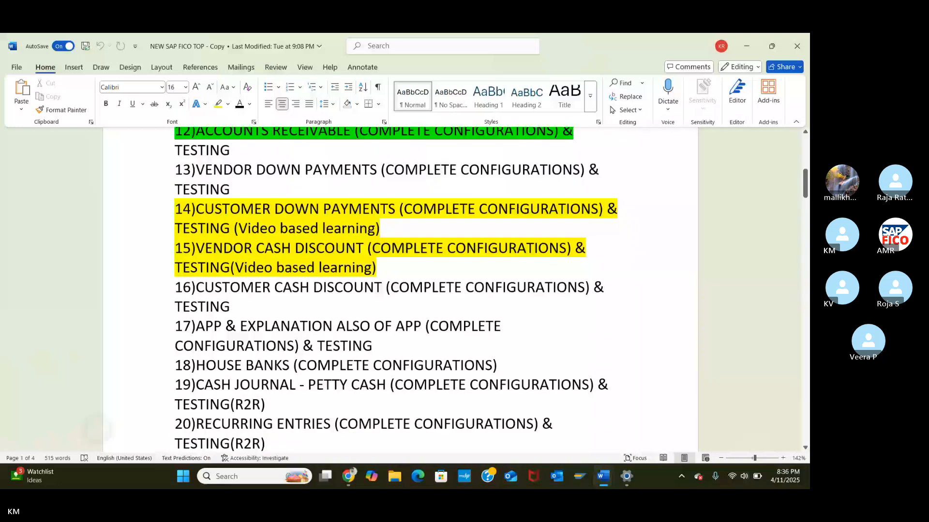
scroll(400, 290, "up", 1)
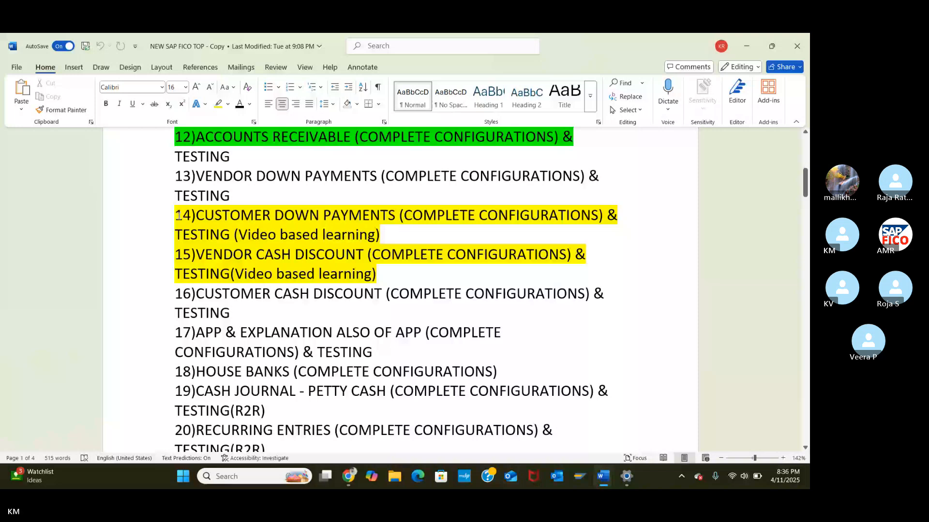
Step: Change the font colour of both lines of item 16 to green
left_click_drag(179, 216, 377, 274)
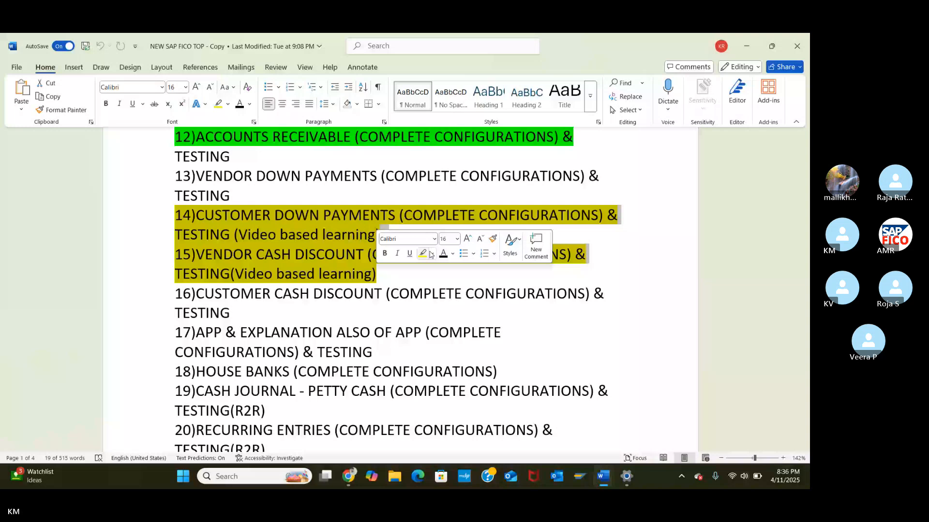
left_click(161, 196)
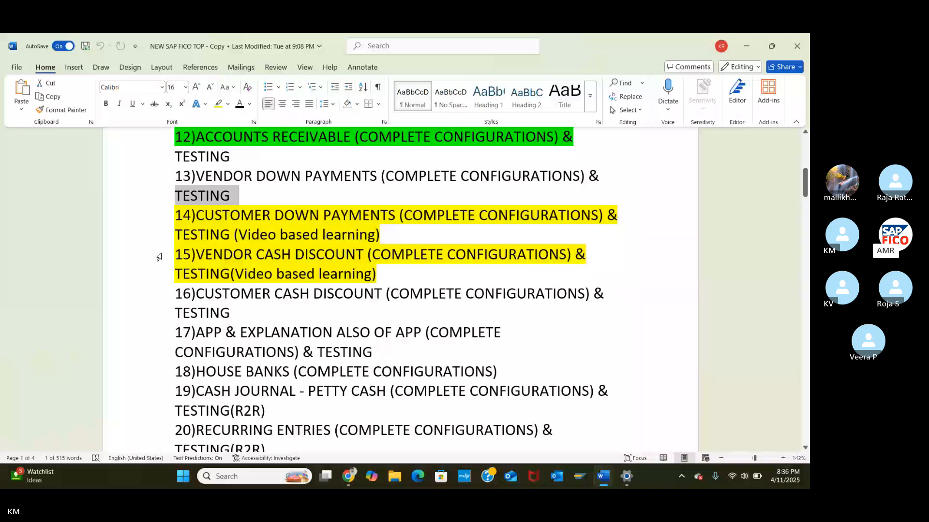
left_click_drag(176, 294, 221, 313)
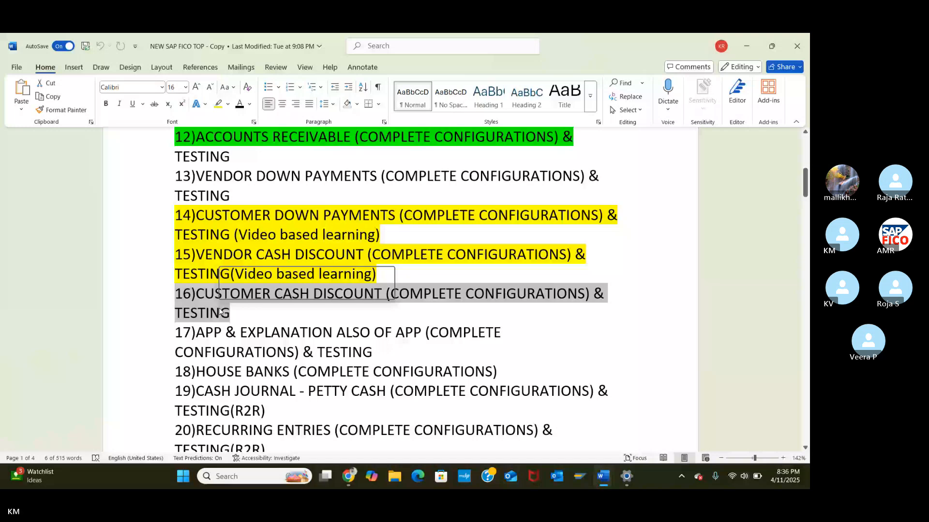
left_click(295, 290)
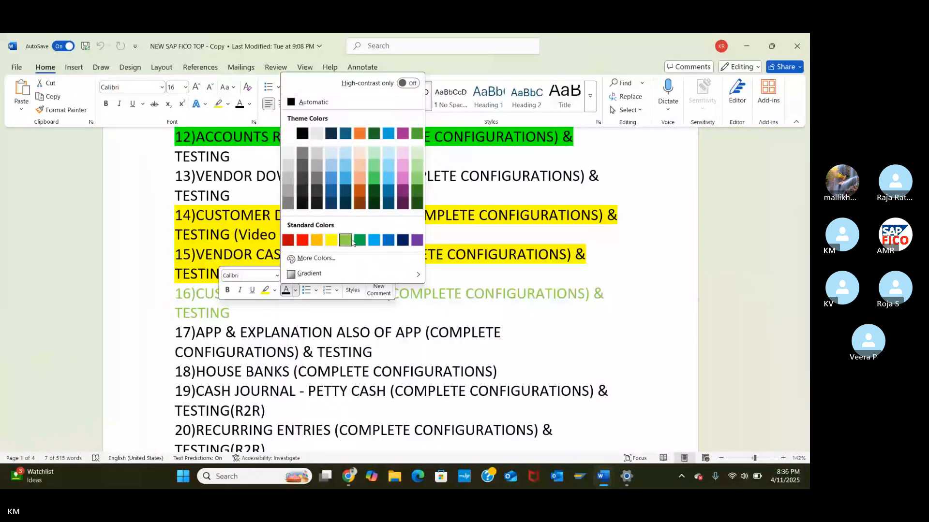
left_click(358, 240)
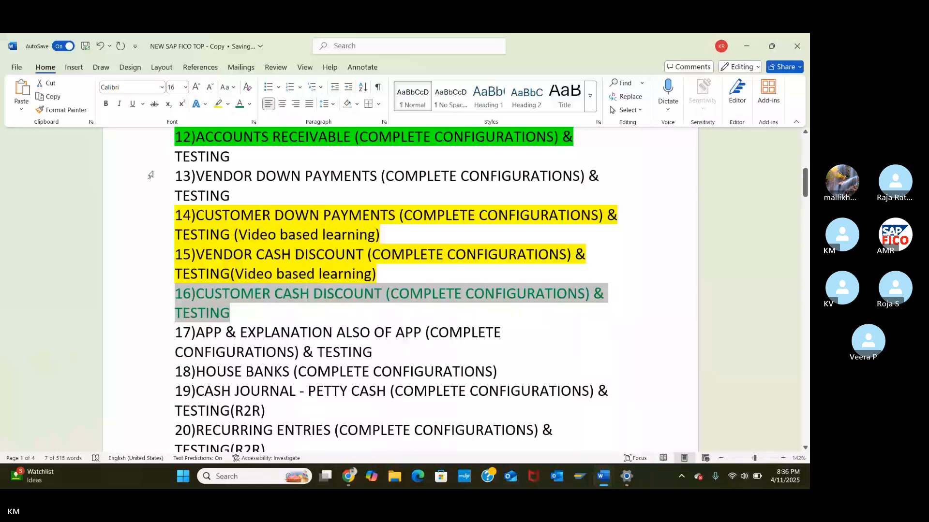
left_click(159, 195)
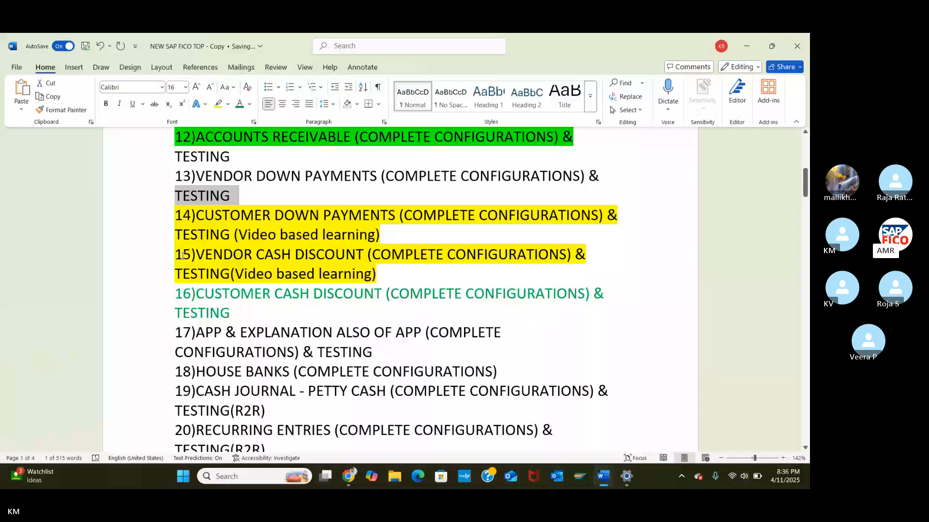
Step: Apply a green highlight to items 15 and 16 together
triple_click(182, 255)
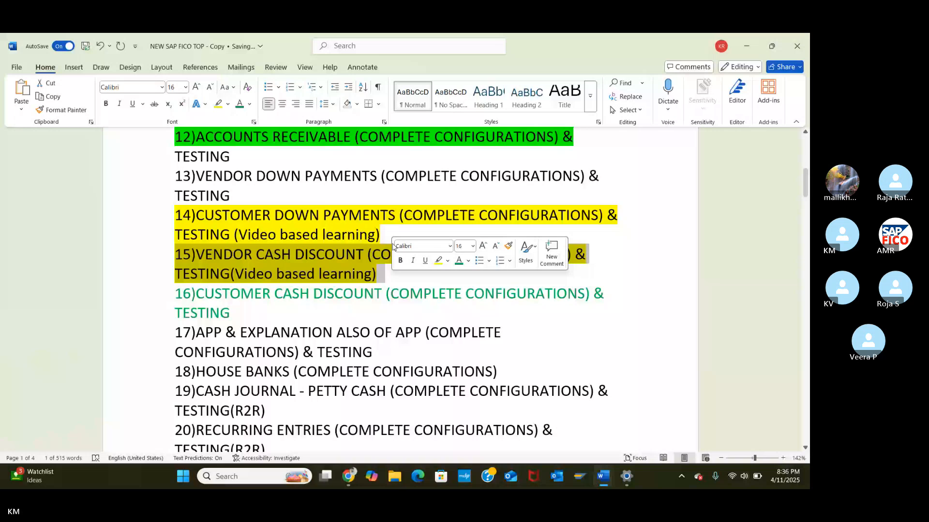
left_click(180, 235)
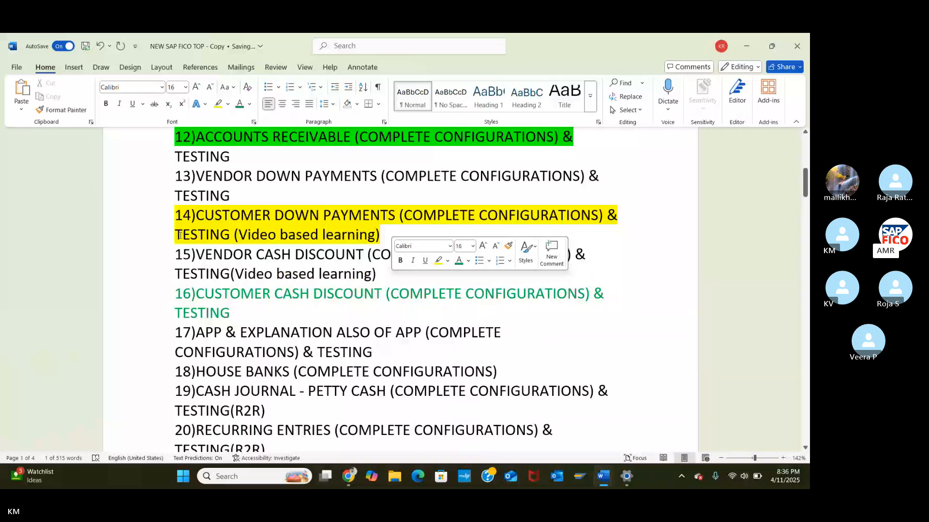
left_click_drag(175, 255, 320, 307)
left_click(357, 291)
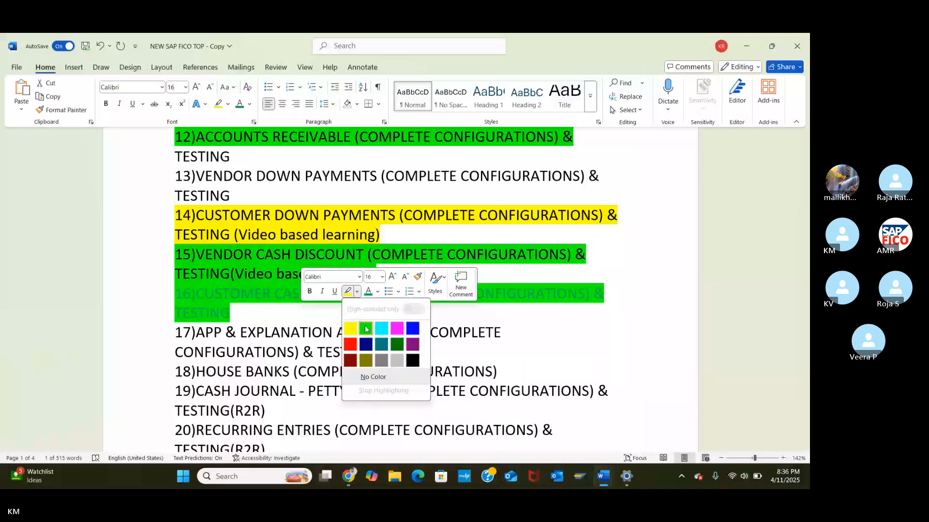
left_click(365, 329)
left_click(136, 214)
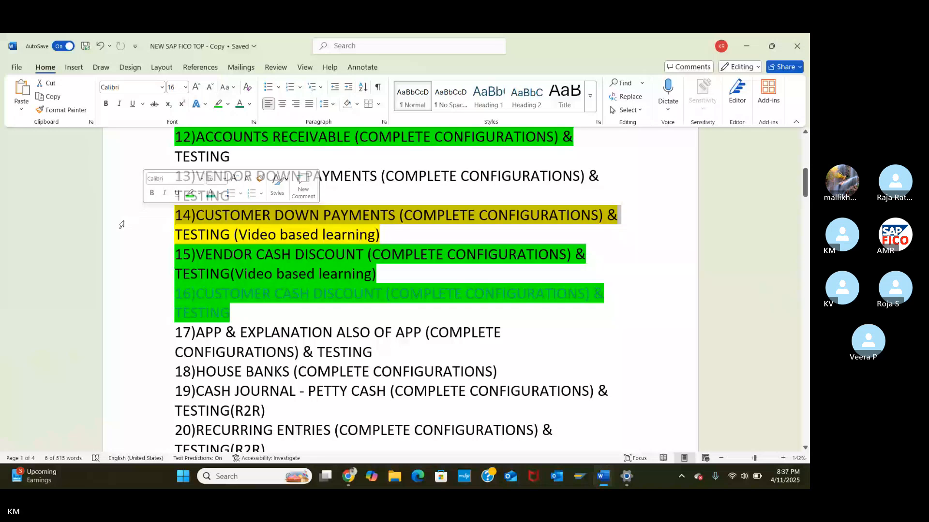
Step: Scroll down the topics list from item 23 until topics 61–73 are in view
scroll(121, 225, "down", 3)
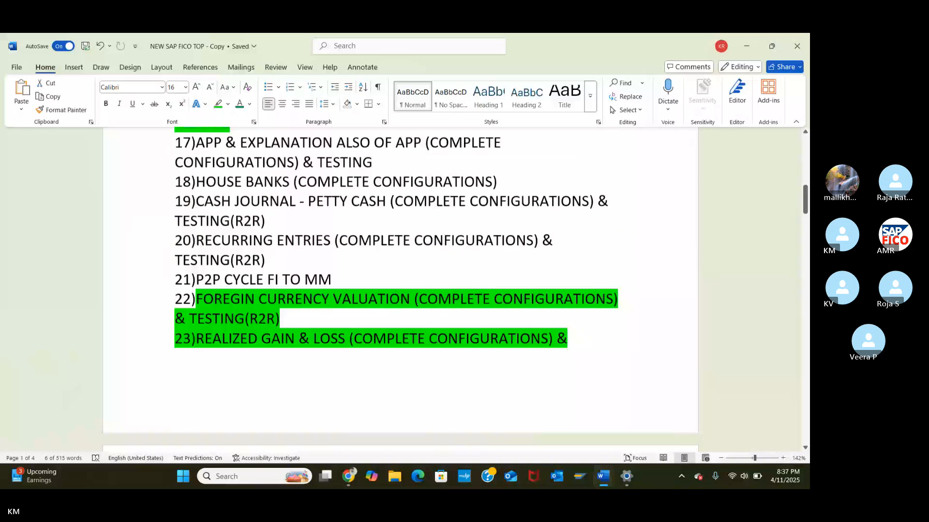
scroll(400, 285, "down", 1)
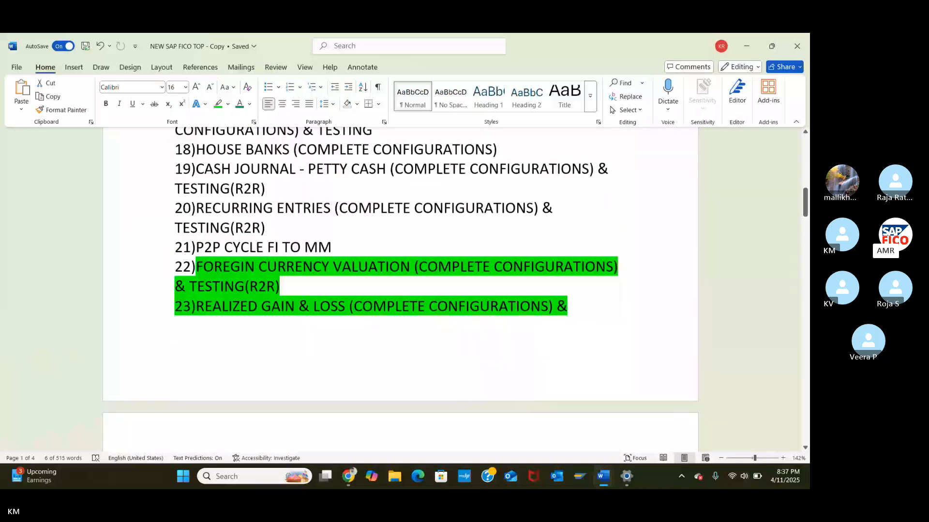
scroll(400, 285, "down", 3)
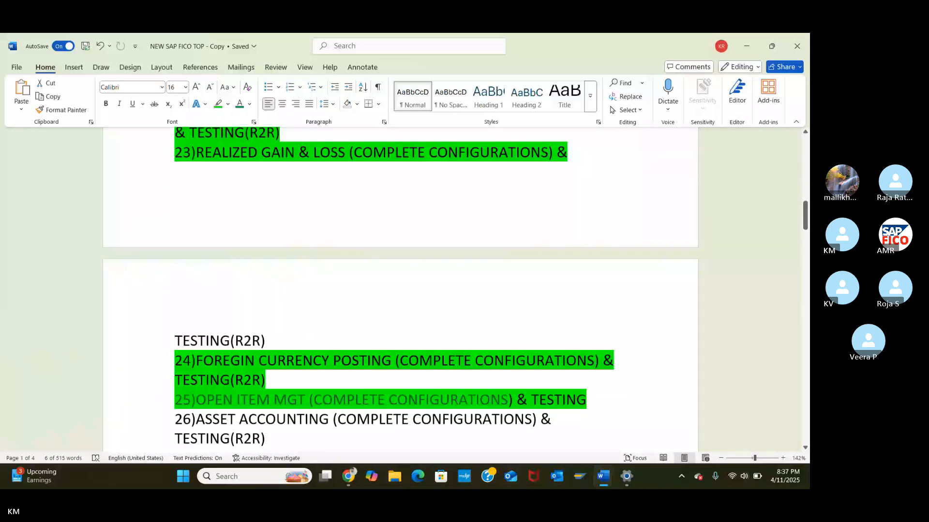
scroll(400, 285, "down", 3)
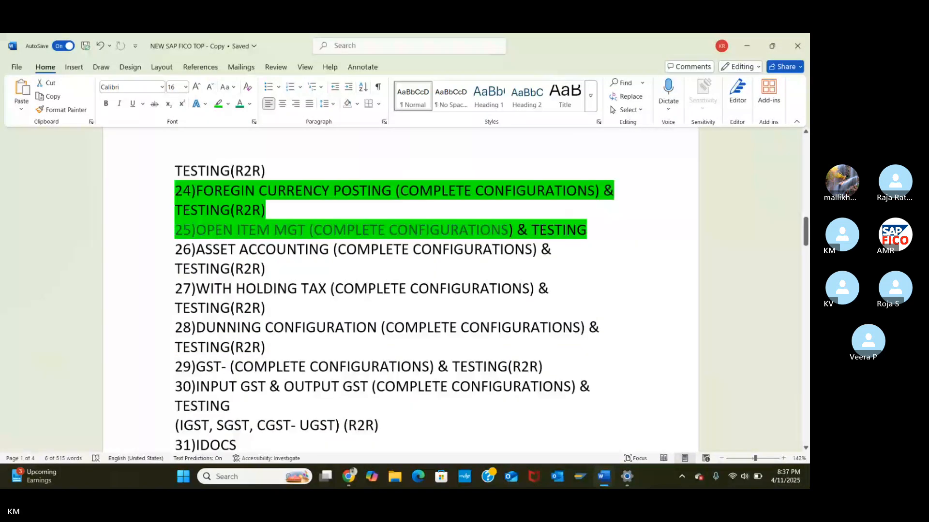
scroll(400, 285, "down", 1)
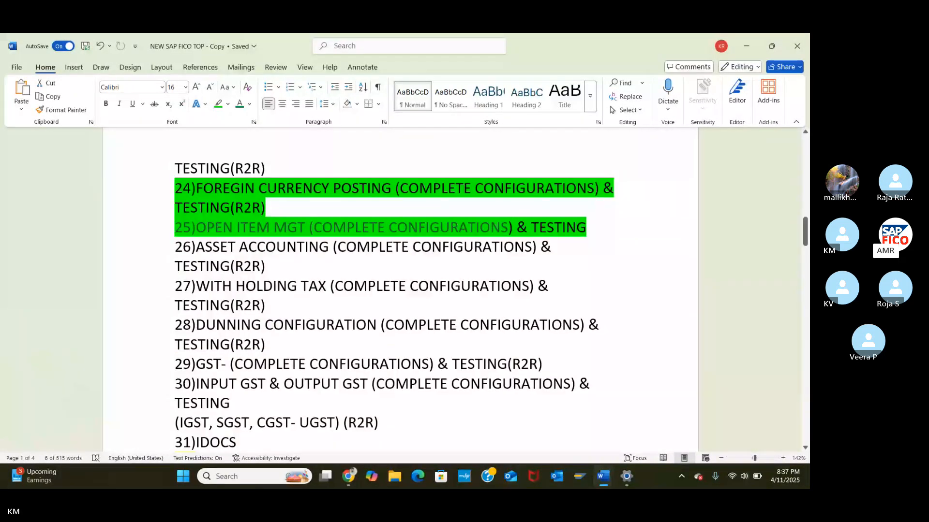
scroll(400, 286, "down", 5)
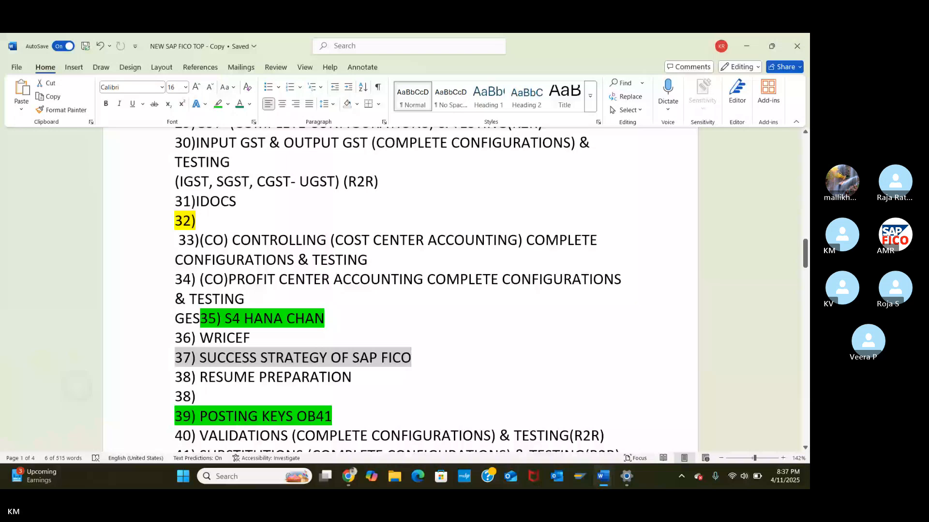
scroll(400, 285, "down", 1)
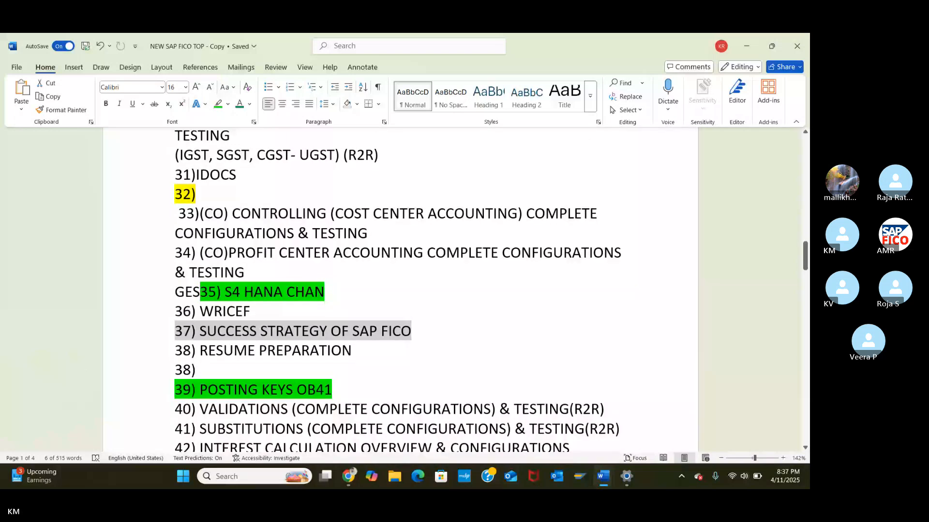
scroll(400, 286, "down", 1)
scroll(400, 285, "down", 1)
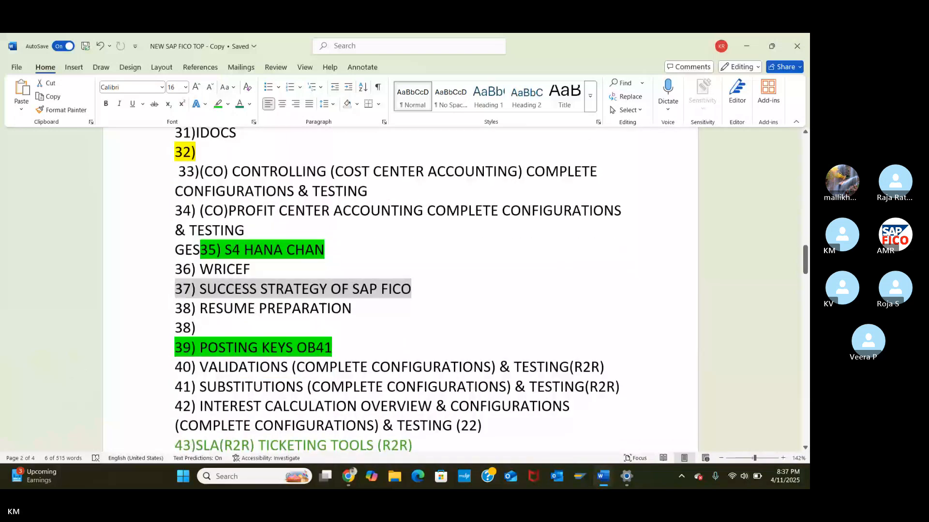
scroll(400, 286, "down", 5)
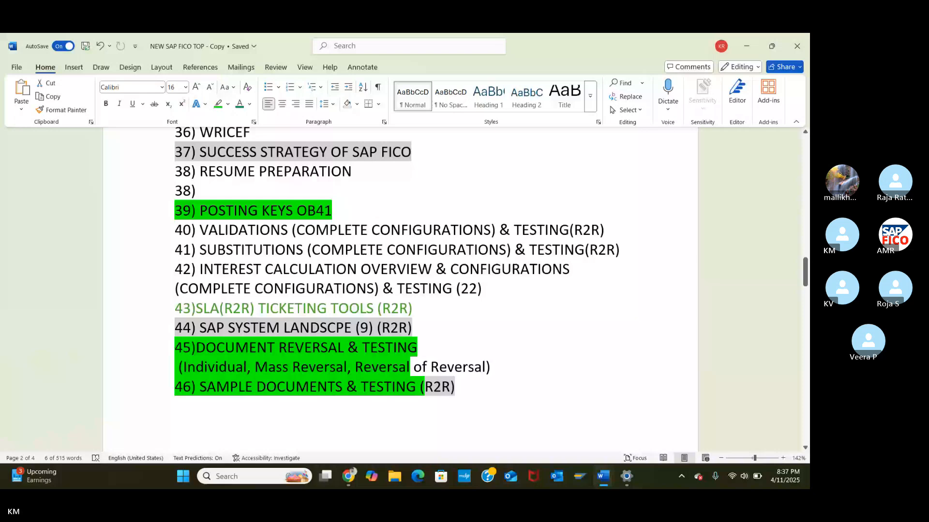
scroll(400, 285, "down", 1)
scroll(400, 285, "down", 2)
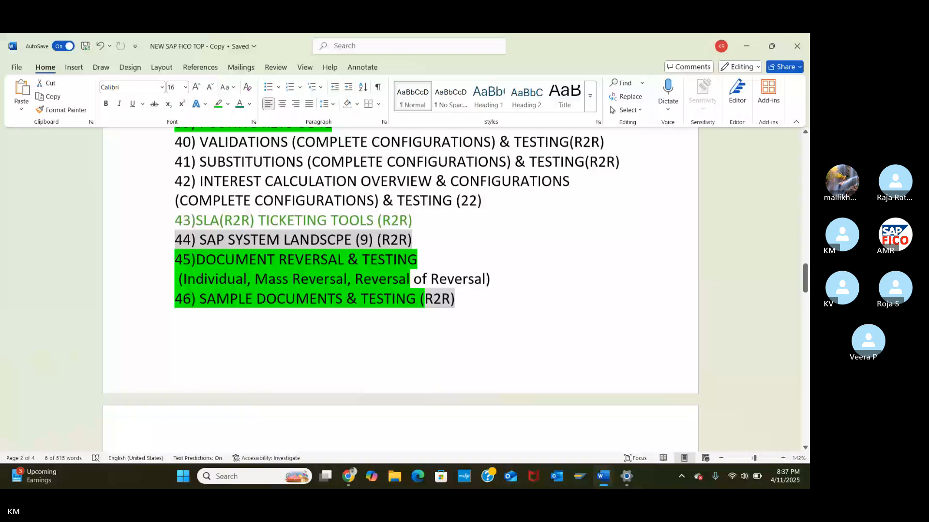
scroll(400, 285, "down", 15)
scroll(391, 289, "down", 3)
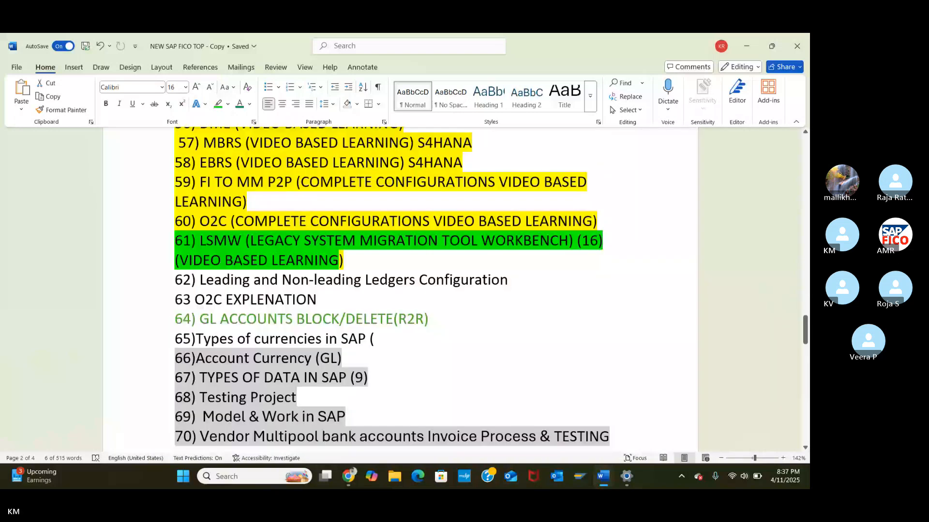
scroll(391, 290, "down", 5)
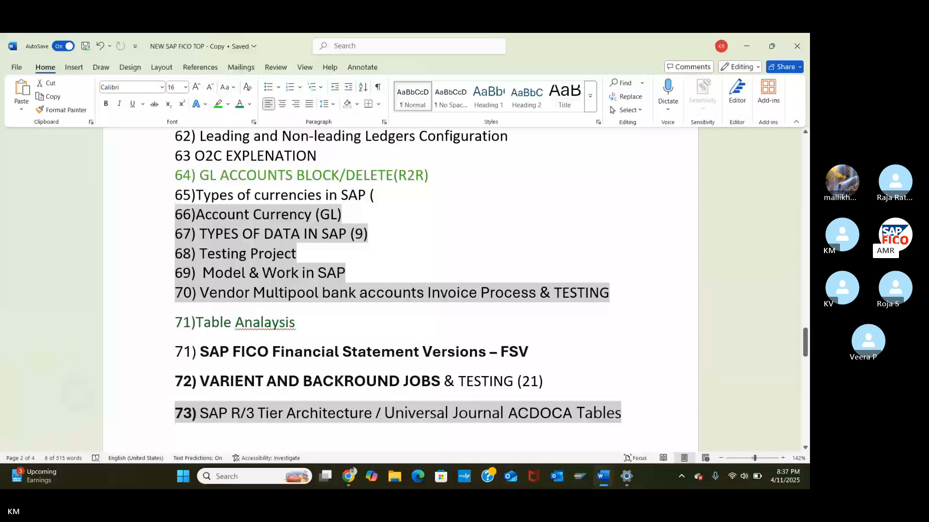
scroll(392, 276, "down", 2)
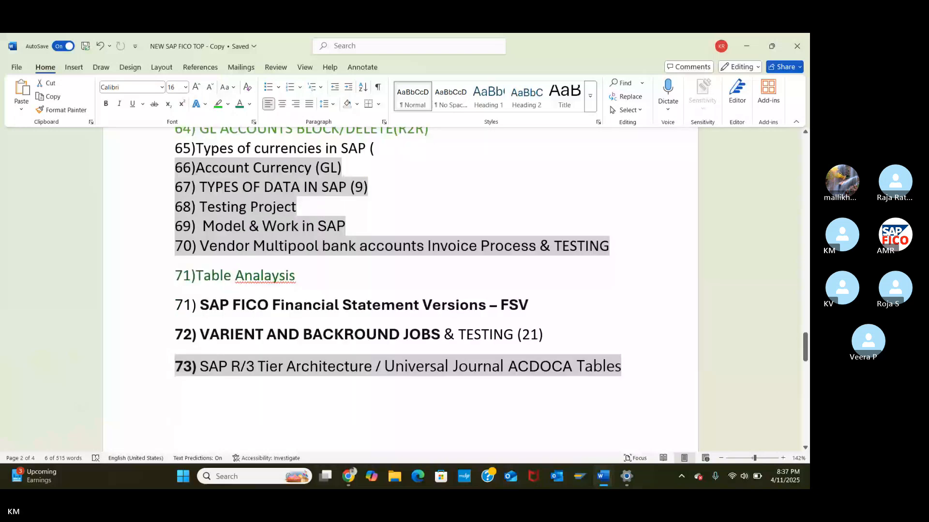
scroll(392, 276, "up", 1)
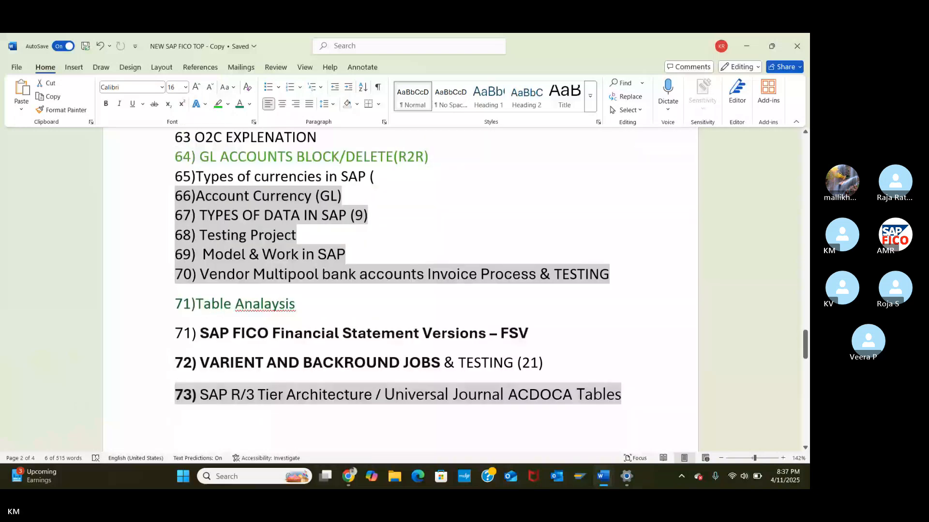
scroll(391, 289, "up", 2)
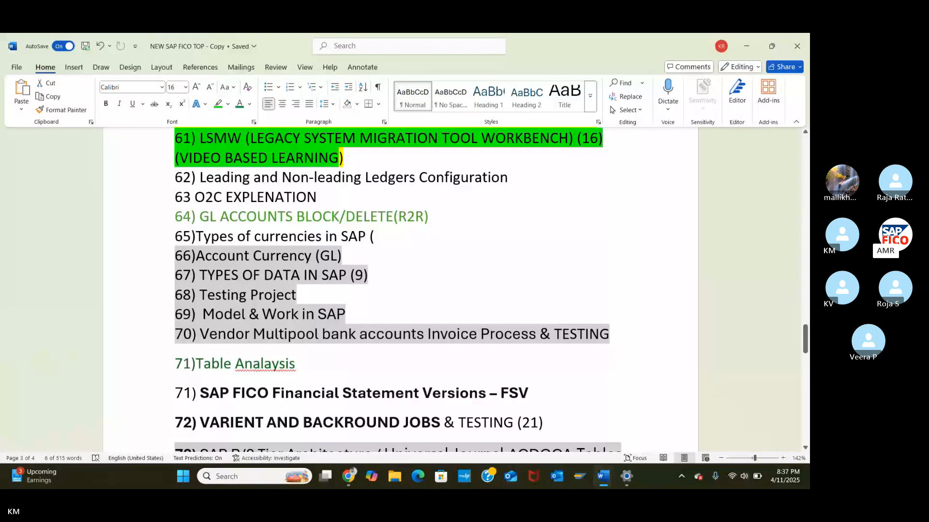
Step: Highlight topic 64 (GL accounts block/delete) and topic 65 (types of currencies) in green
left_click(189, 217)
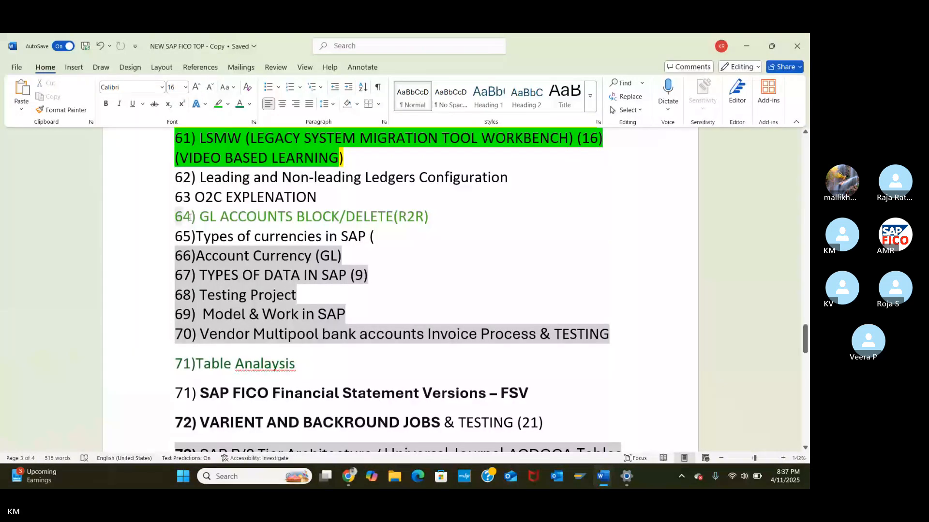
left_click_drag(189, 216, 380, 226)
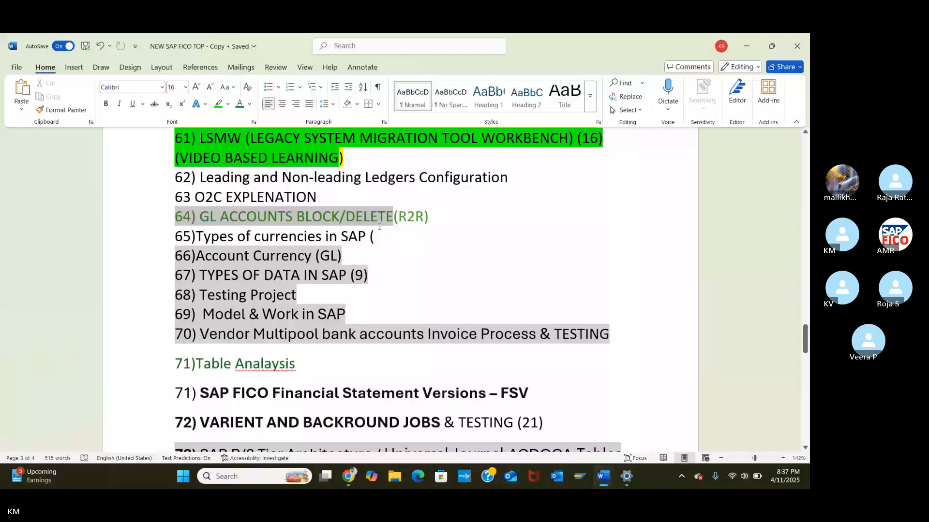
left_click_drag(380, 227, 377, 232)
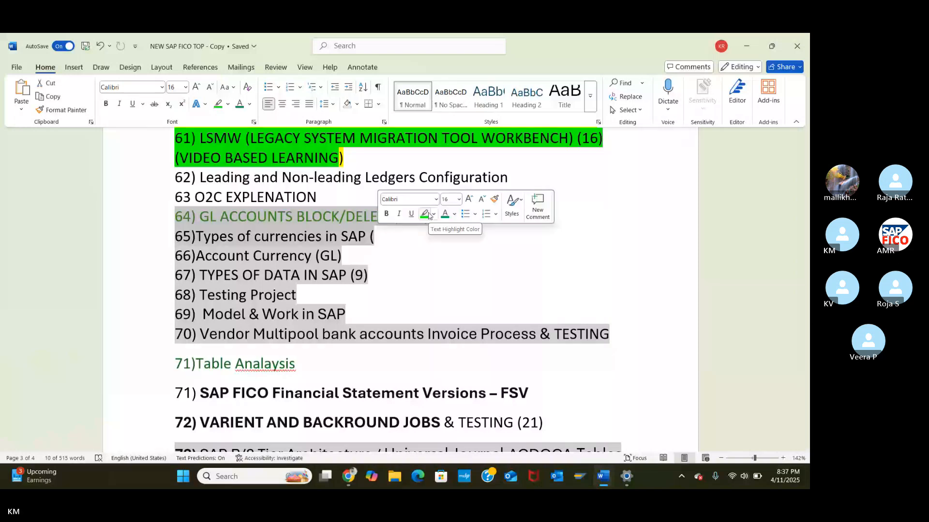
left_click(425, 214)
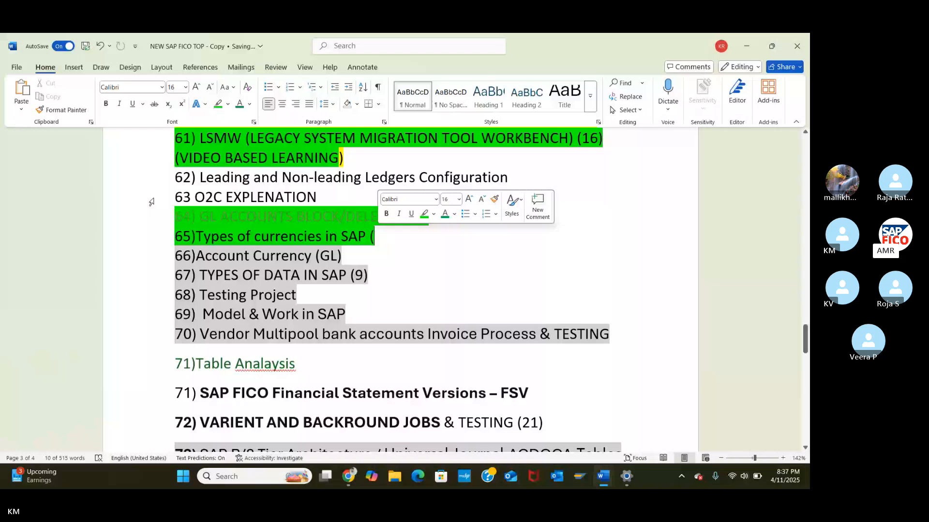
left_click(130, 195)
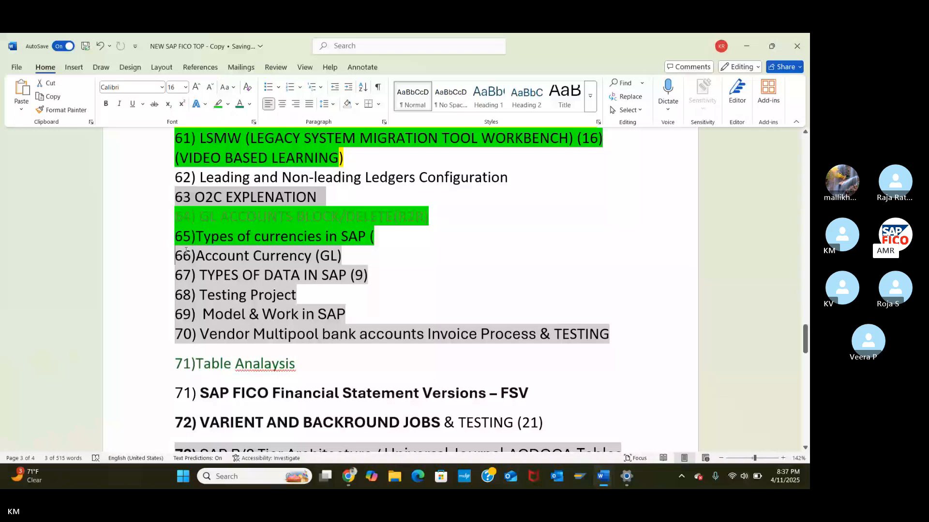
Step: Highlight topics 66 (Account Currency GL) and 67 (types of data in SAP) in green
left_click_drag(186, 251, 368, 276)
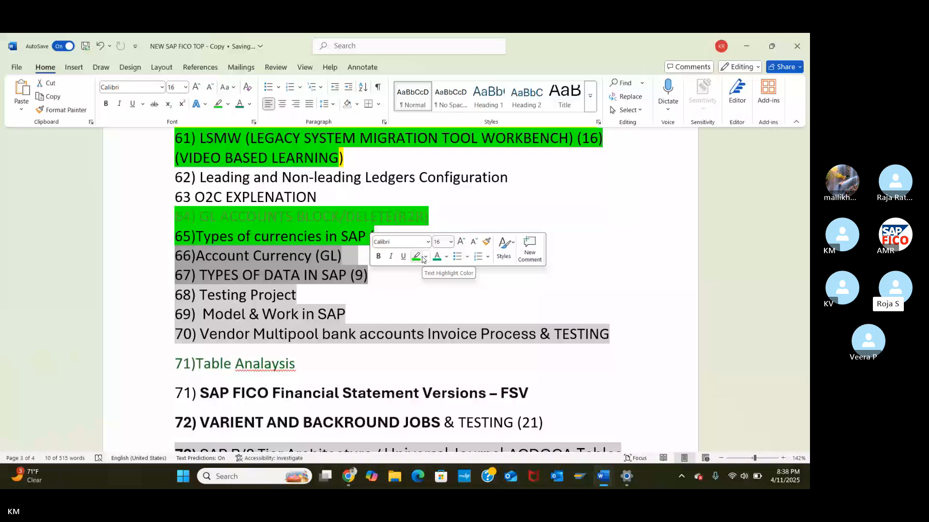
left_click(417, 256)
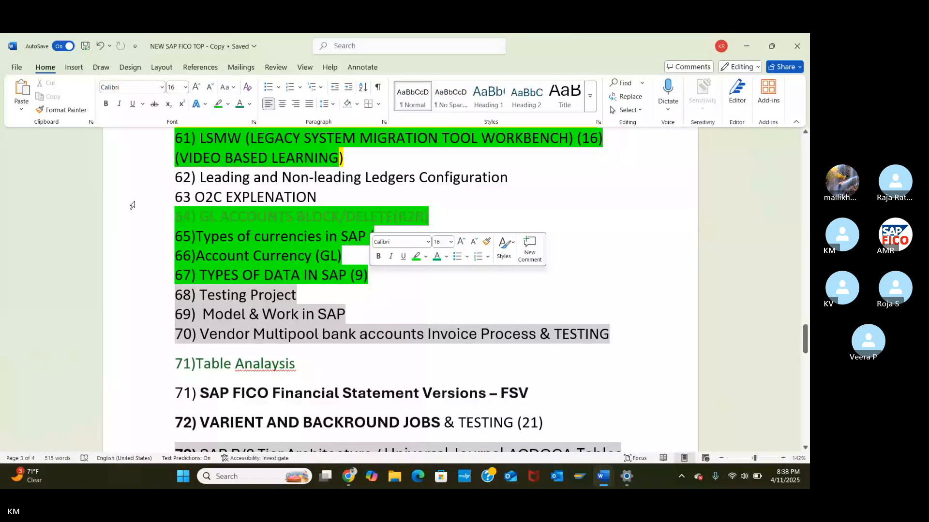
left_click(132, 236)
left_click(219, 220)
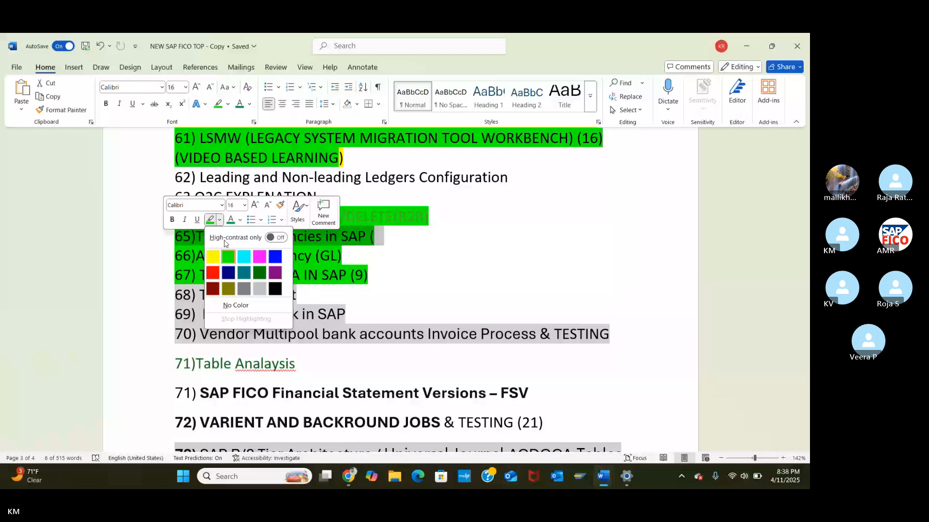
Step: Change topic 65's highlight from green to Gray-50%
left_click(244, 288)
left_click(121, 193)
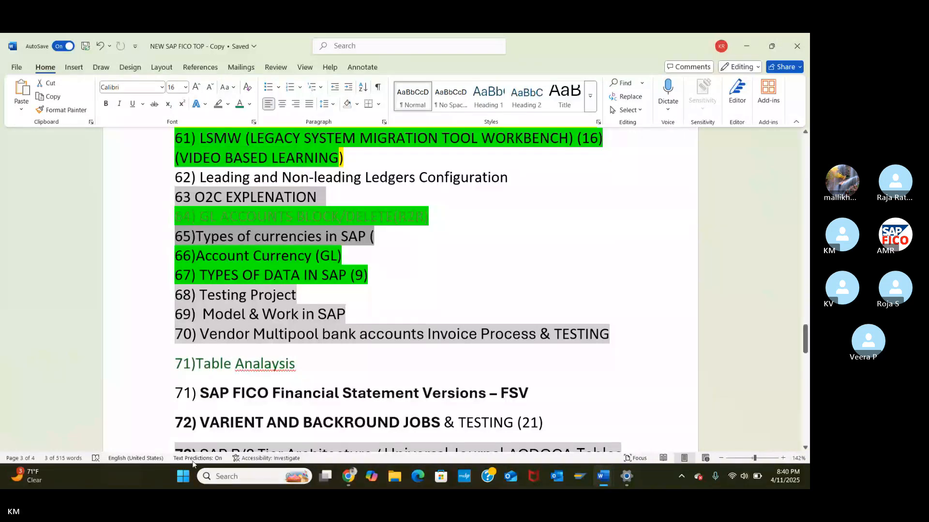
Step: Return to the Skype call and open the shared SAP FICO automatic payment program image
mouse_move(348, 476)
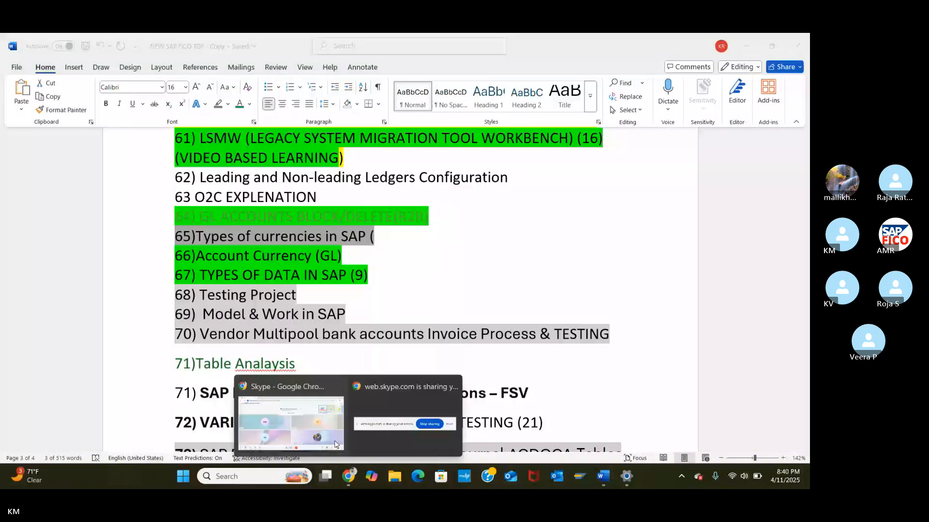
left_click(290, 428)
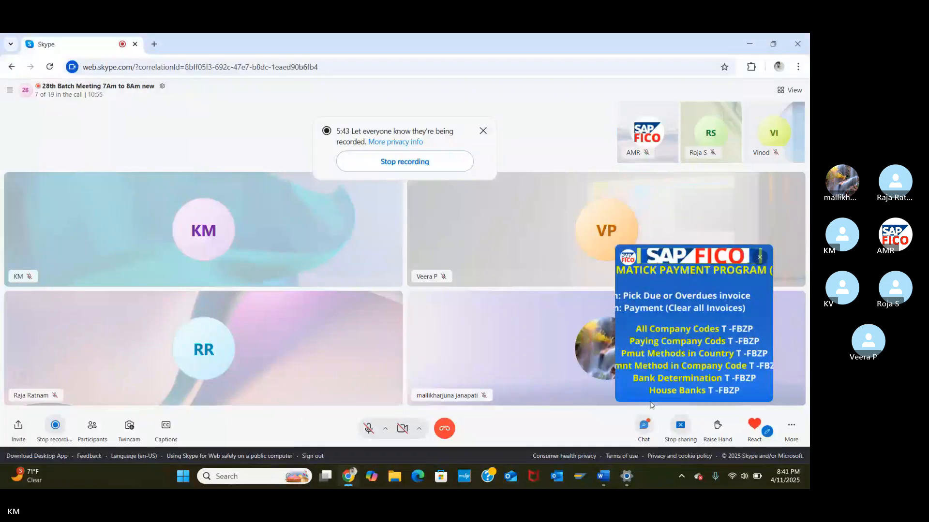
left_click(656, 353)
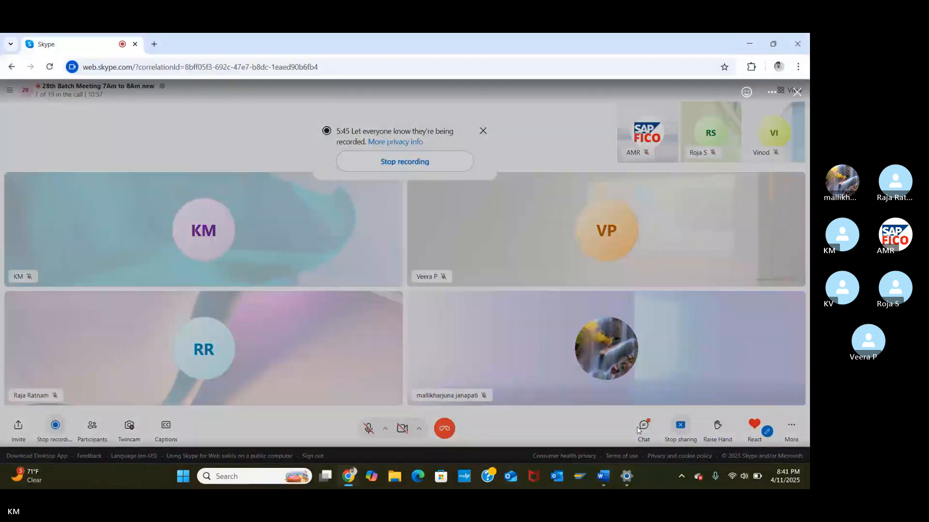
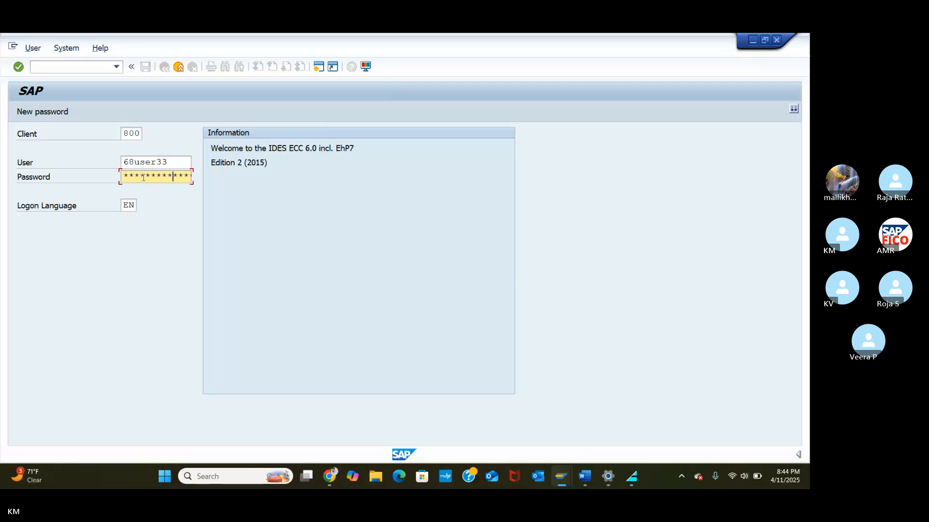
Step: Sign in to the IDES system and begin entering an 'f' transaction code
key("Return")
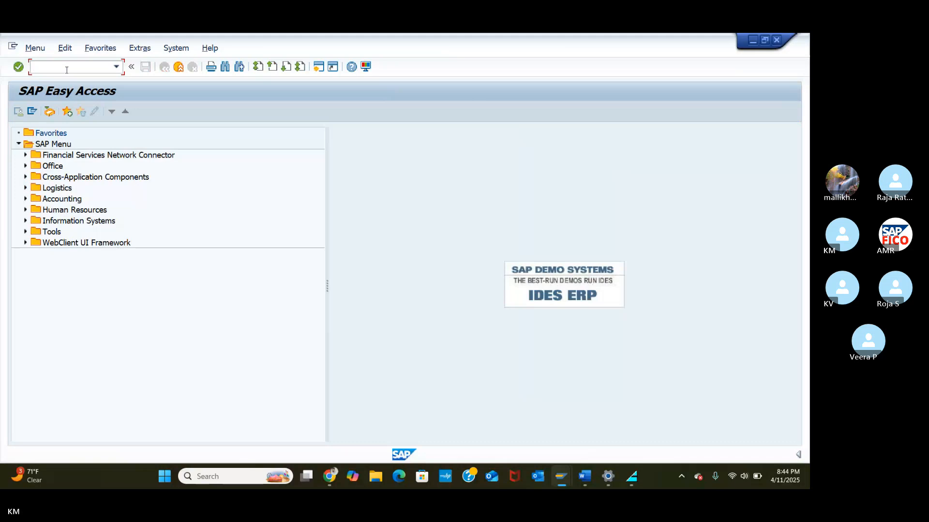
type("fb")
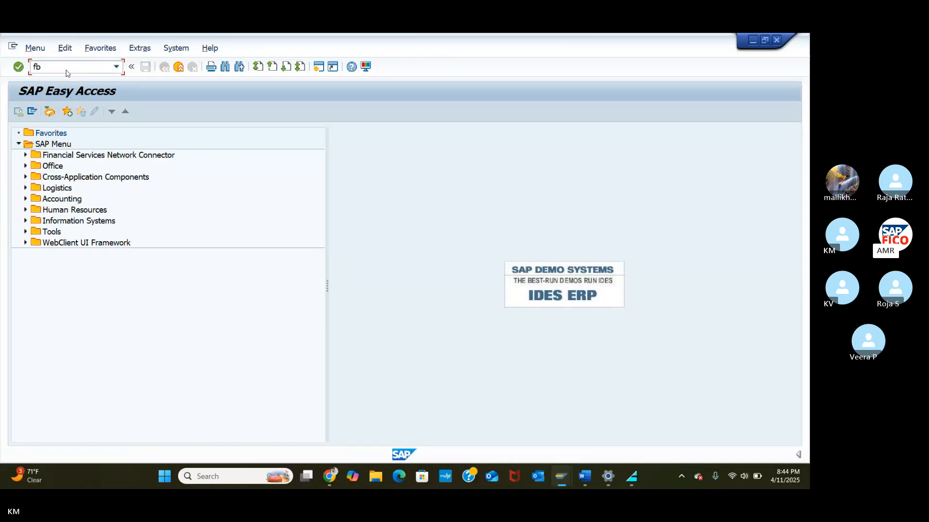
key("BackSpace")
Step: Open Post Outgoing Payments (document type KZ, posting date 12.04.2025), then enter /nspro
type("-50")
key("Return")
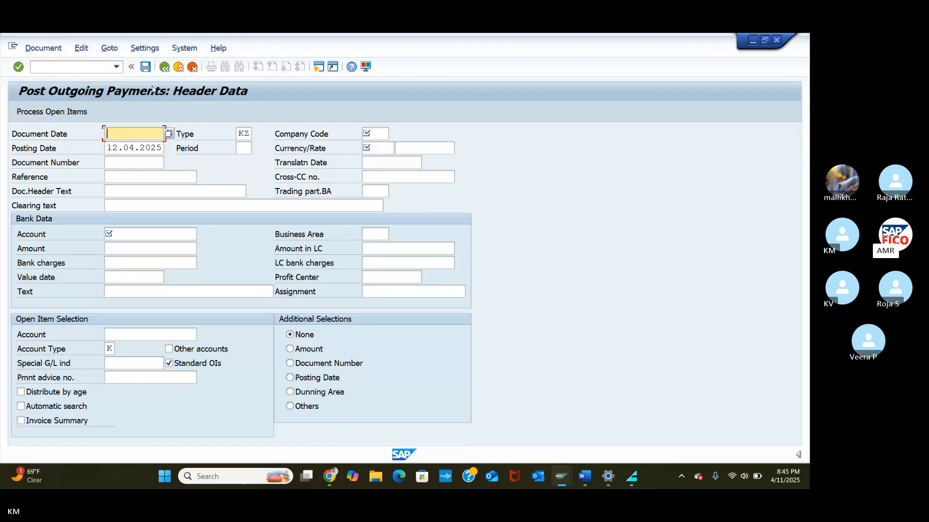
left_click(64, 69)
type("/ns")
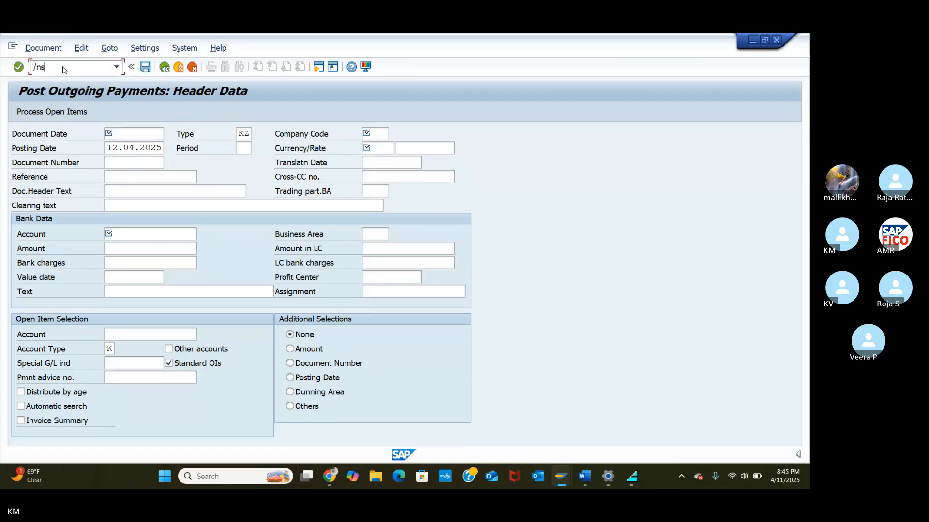
type("pro")
Step: In the SPRO Reference IMG, expand Financial Accounting (New) down to Payment Method/Bank Selection for Payment Program
key("Return")
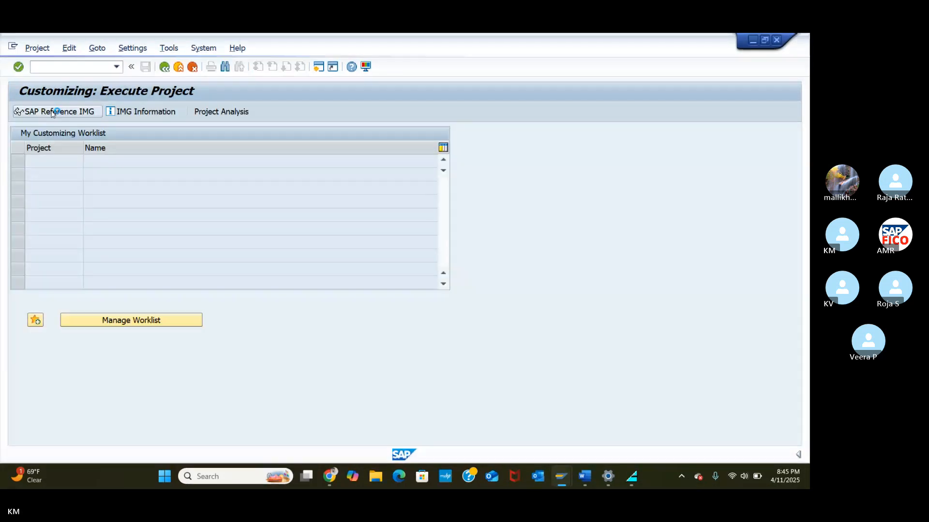
left_click(52, 111)
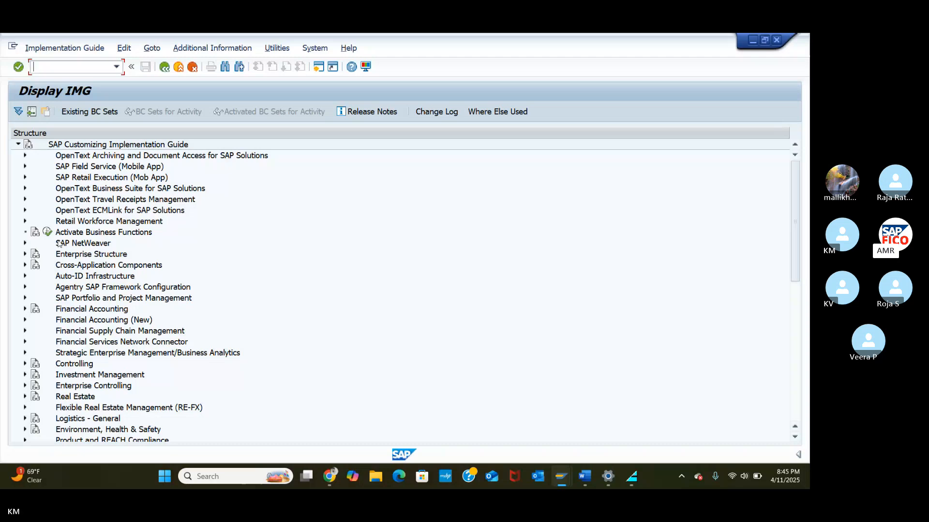
left_click(25, 321)
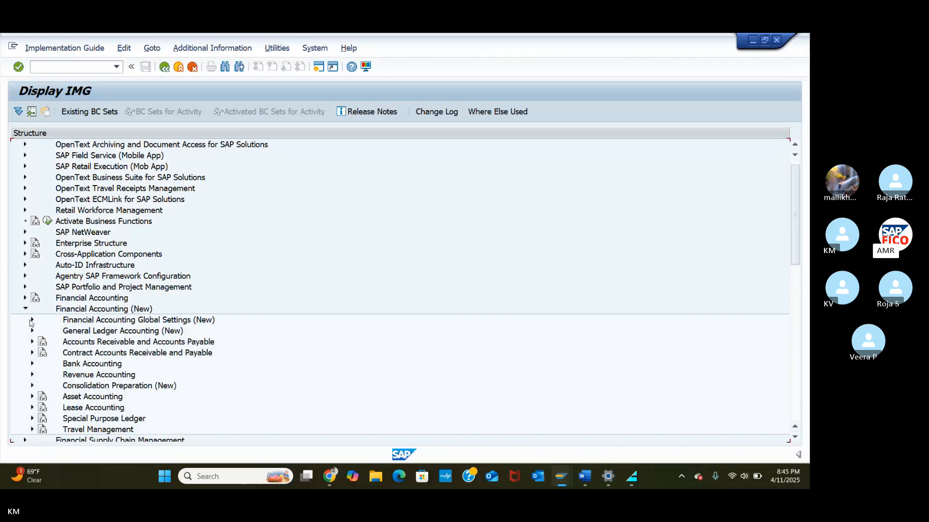
left_click(32, 342)
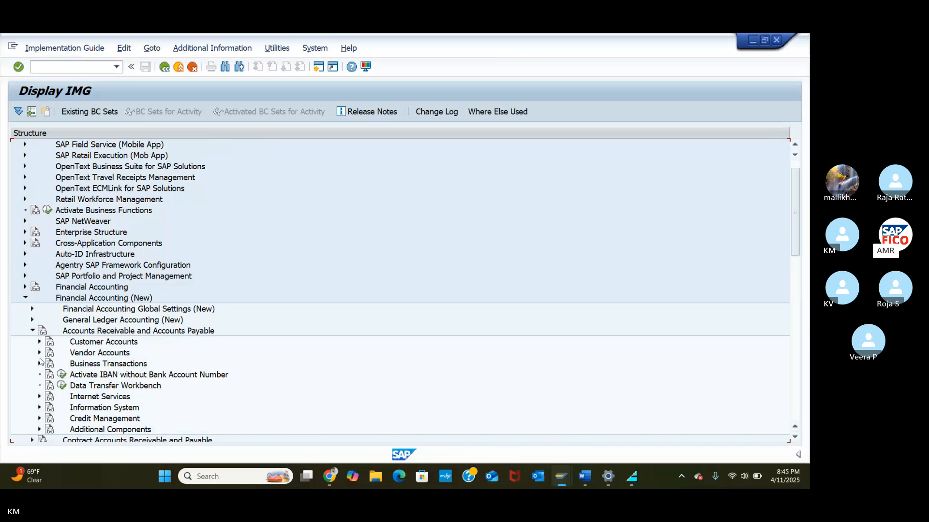
left_click(39, 364)
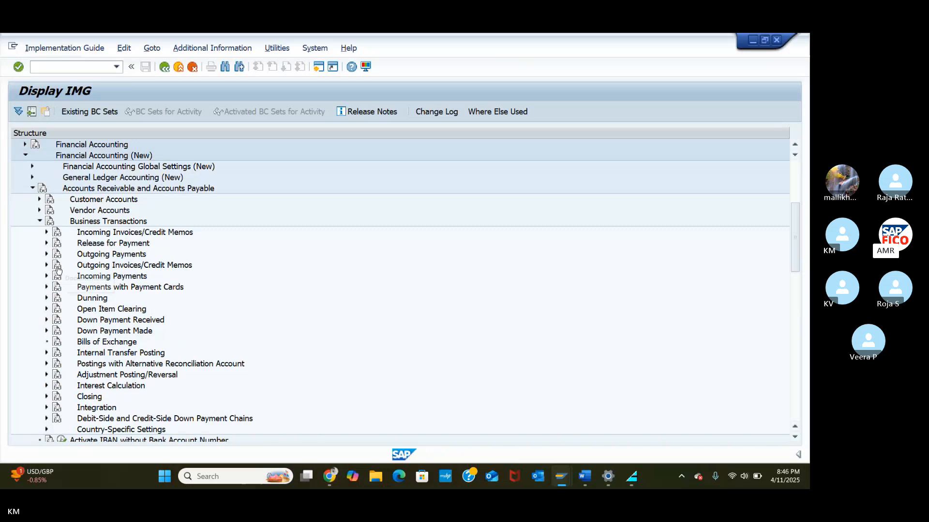
left_click(46, 254)
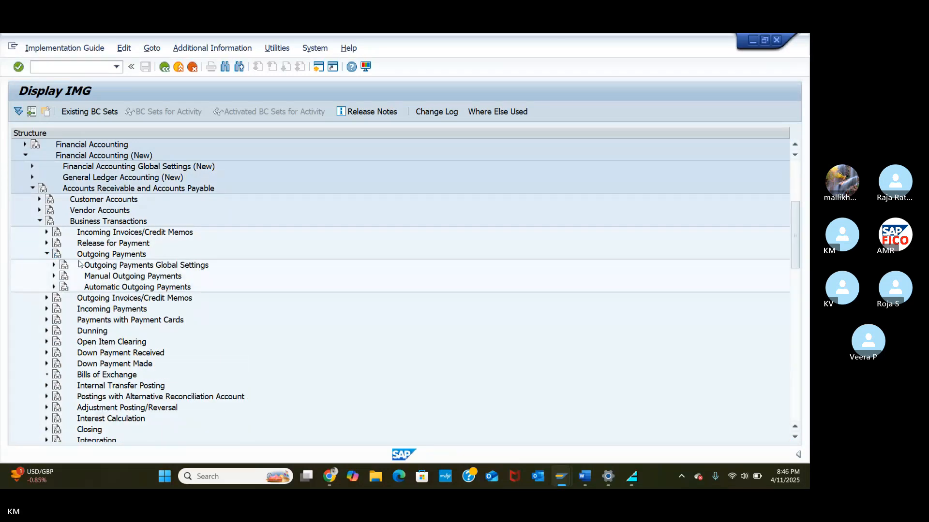
left_click(54, 287)
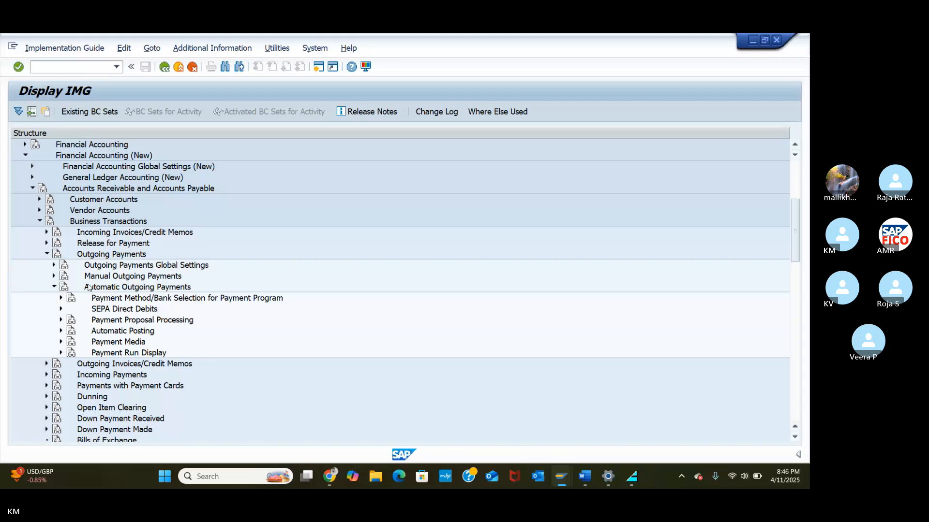
left_click(147, 301)
left_click(61, 298)
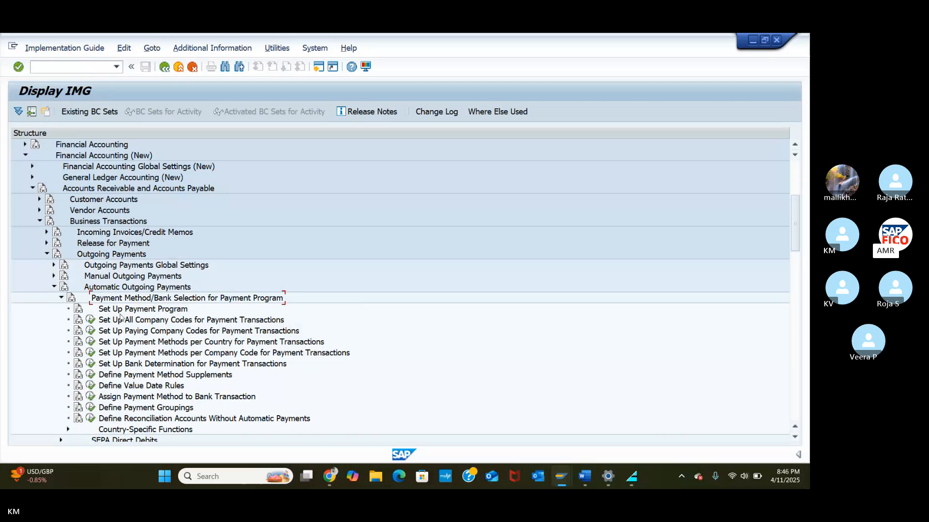
Step: Display IMG activity keys such as SIMG_CFMENUORFBFBZP and widen the column to show them fully
left_click(237, 48)
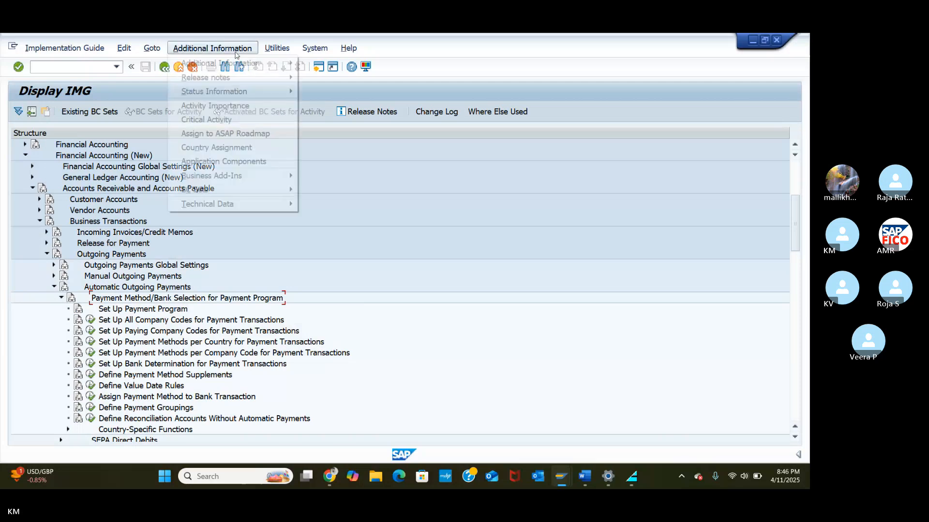
mouse_move(249, 66)
mouse_move(314, 75)
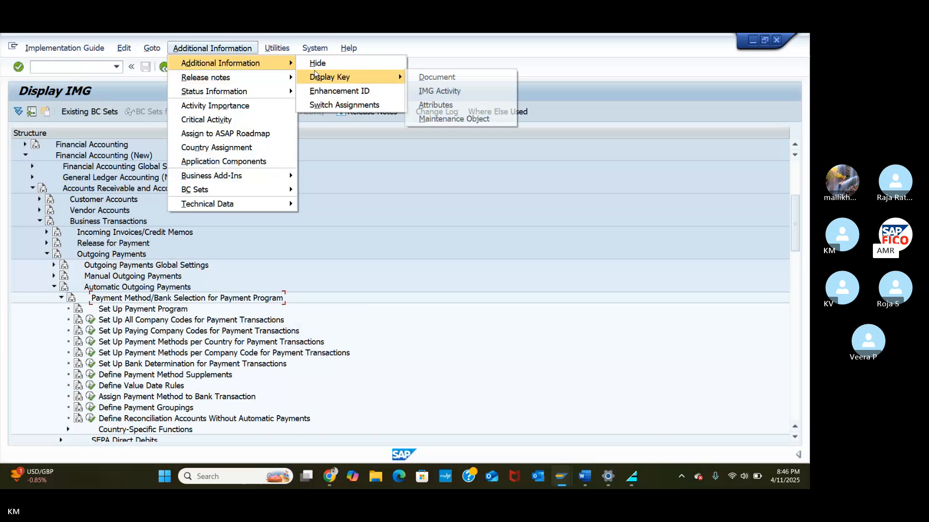
left_click(420, 91)
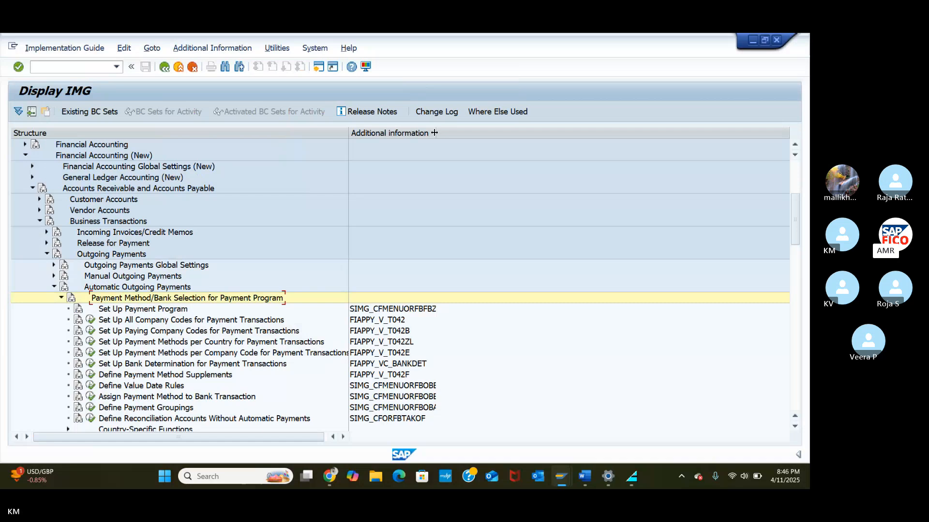
left_click_drag(434, 132, 485, 134)
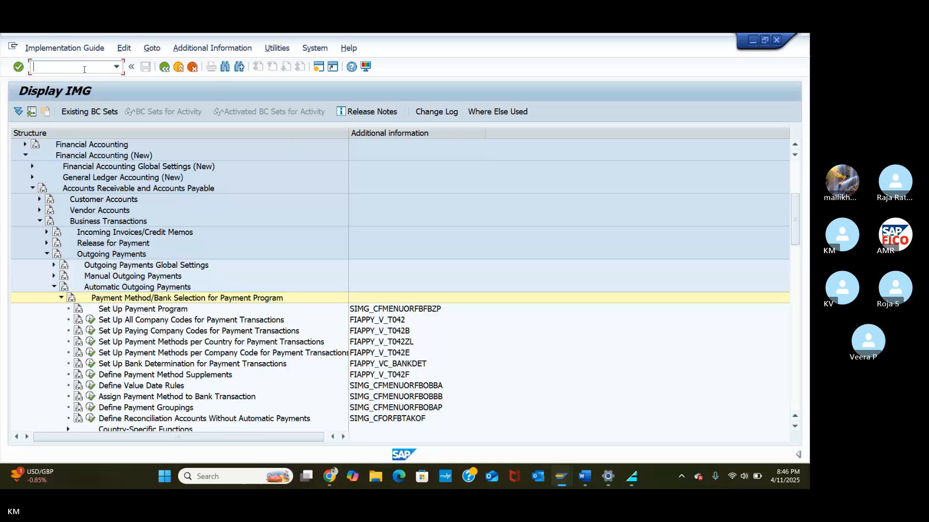
Step: Run /nfbzp to reach the Customizing: Maintain Payment Program screen
type("/")
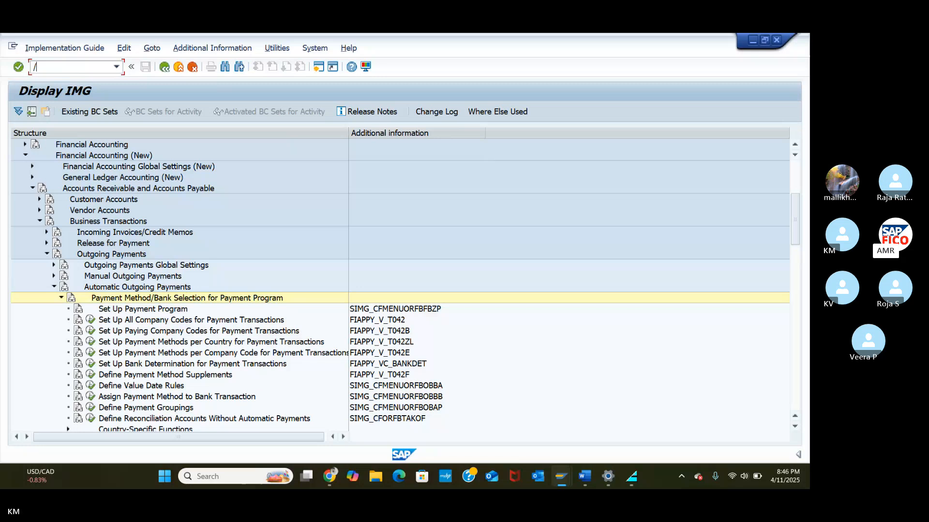
type("nfb")
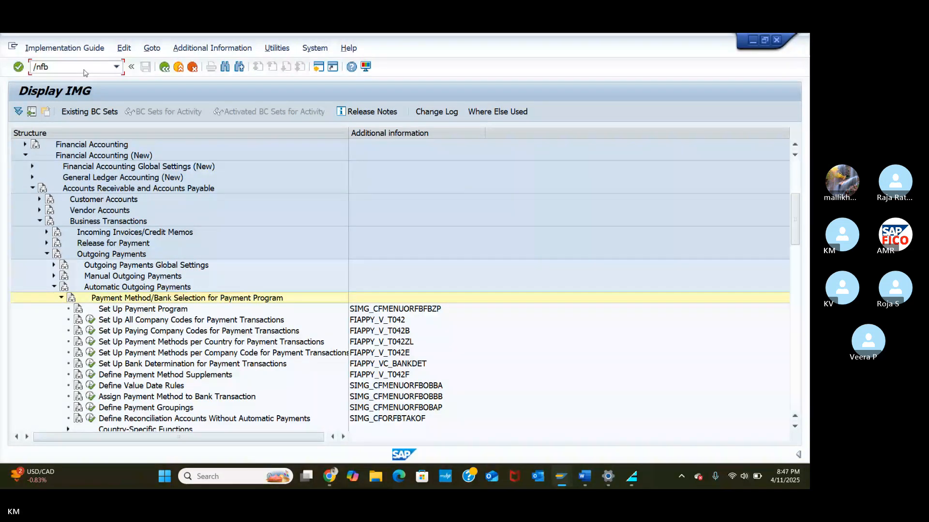
type("z")
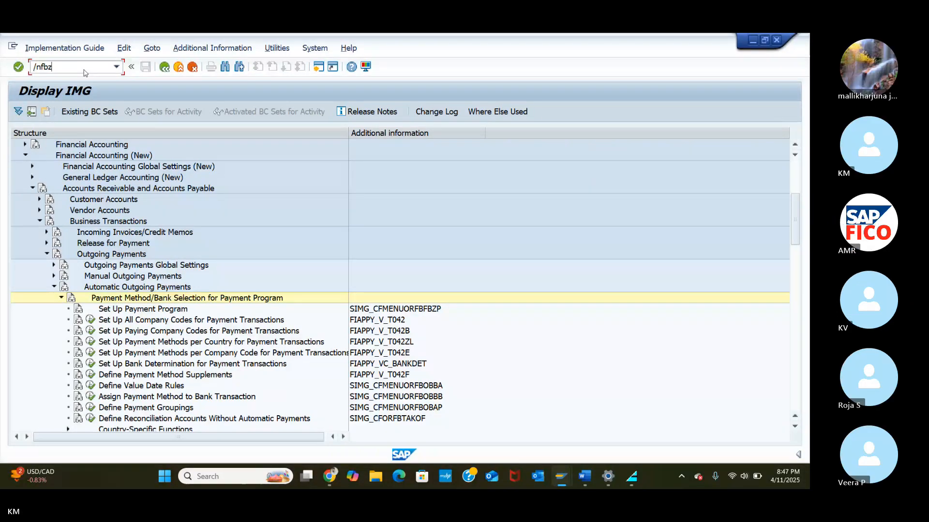
type("p")
key("Return")
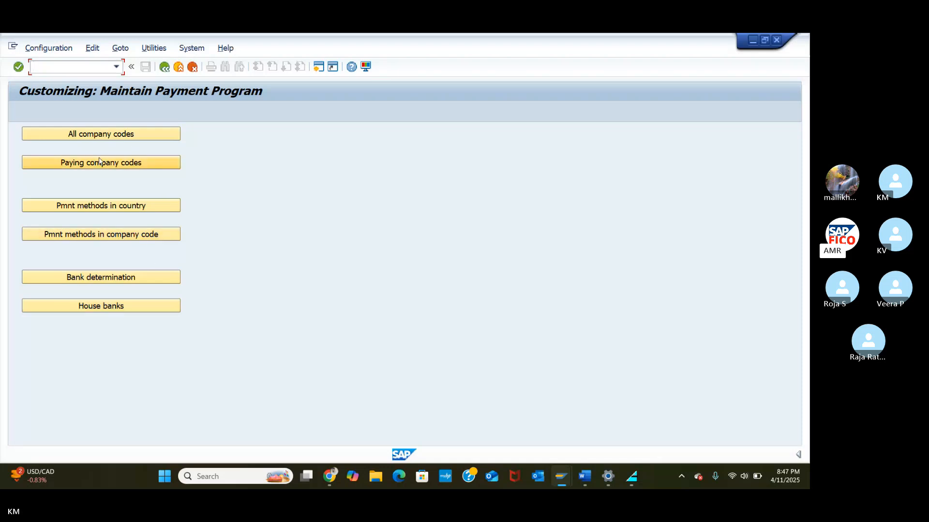
Step: Create a new All company codes entry for company code TA55
left_click(101, 132)
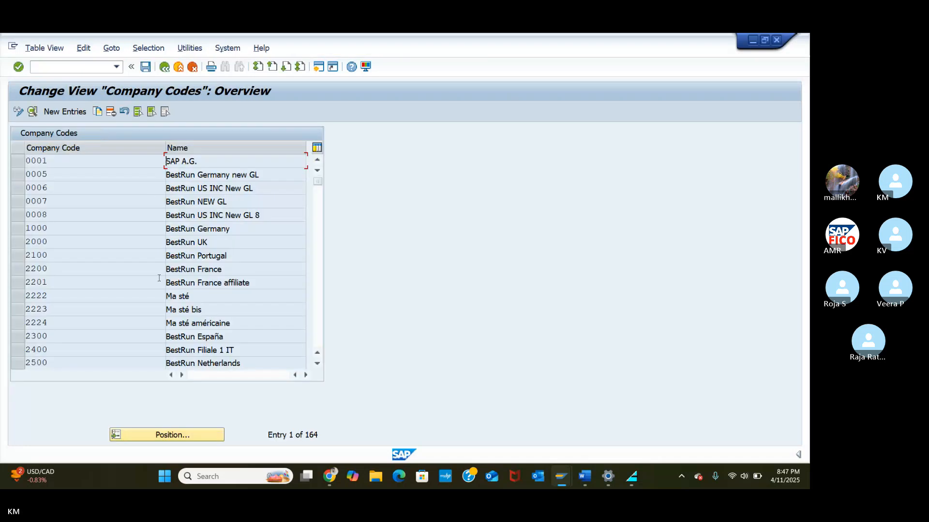
left_click(53, 116)
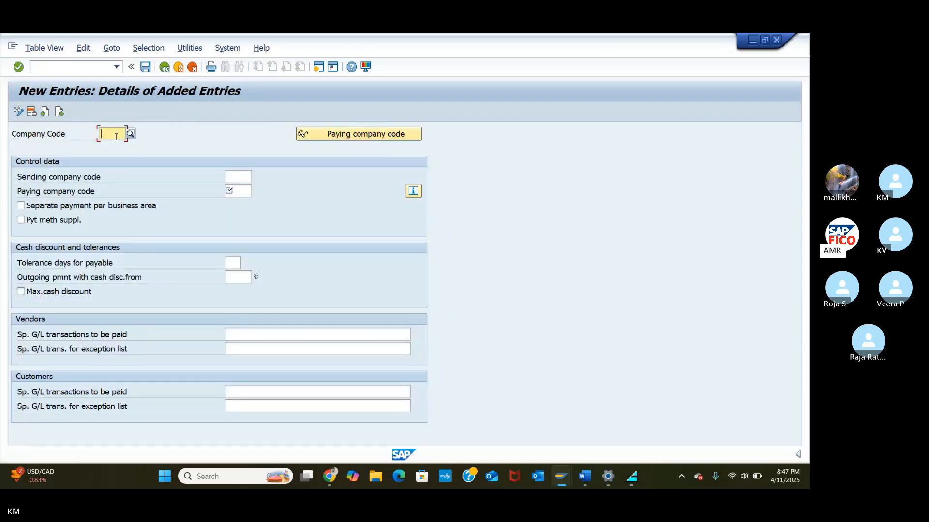
type("ta5")
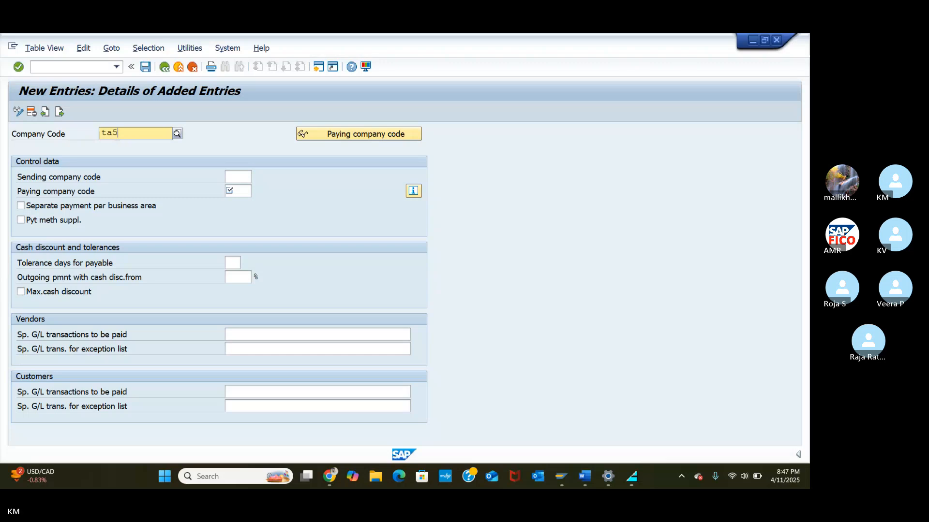
type("5")
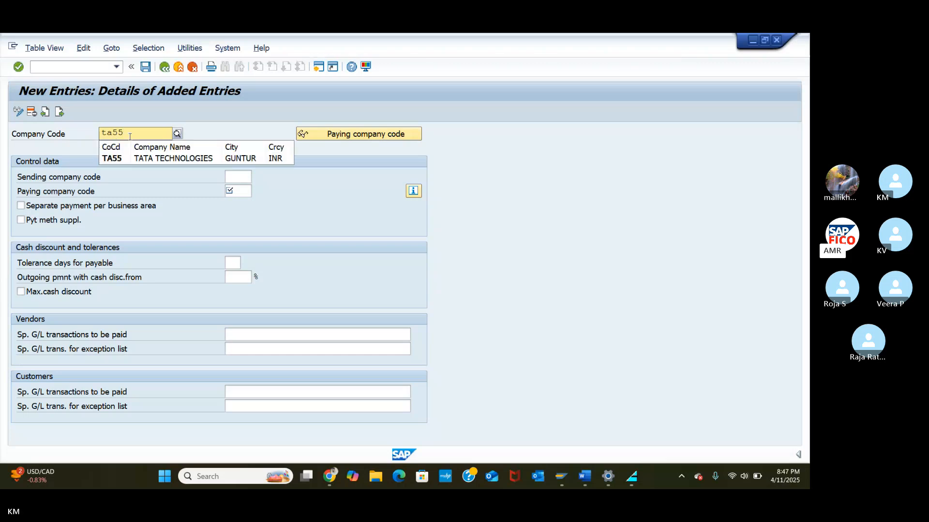
left_click(155, 159)
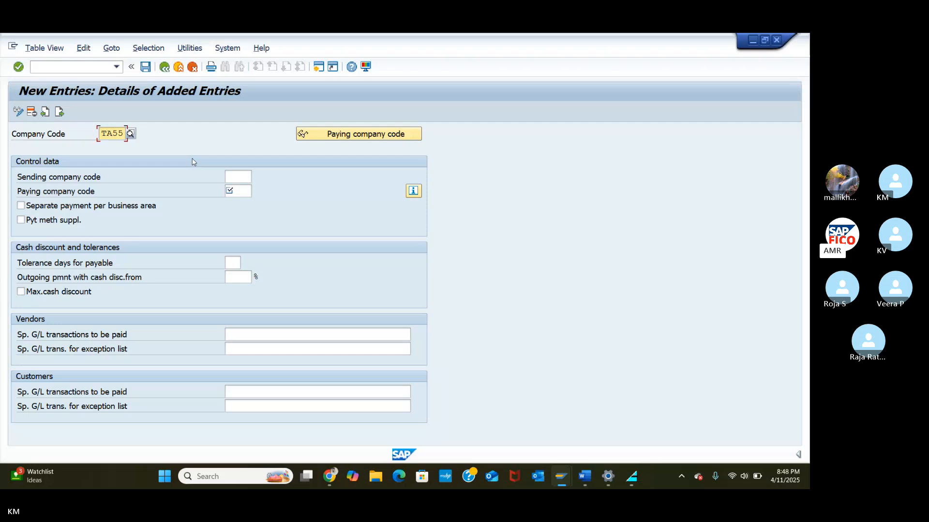
Step: Set paying company code TA55 and cash discount from 5%, then list vendor special G/L indicators
left_click(242, 192)
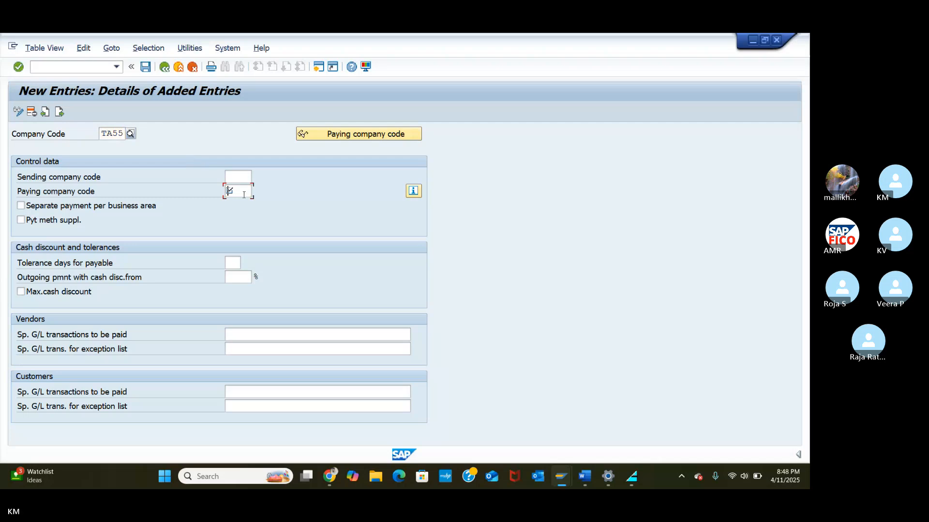
type("t")
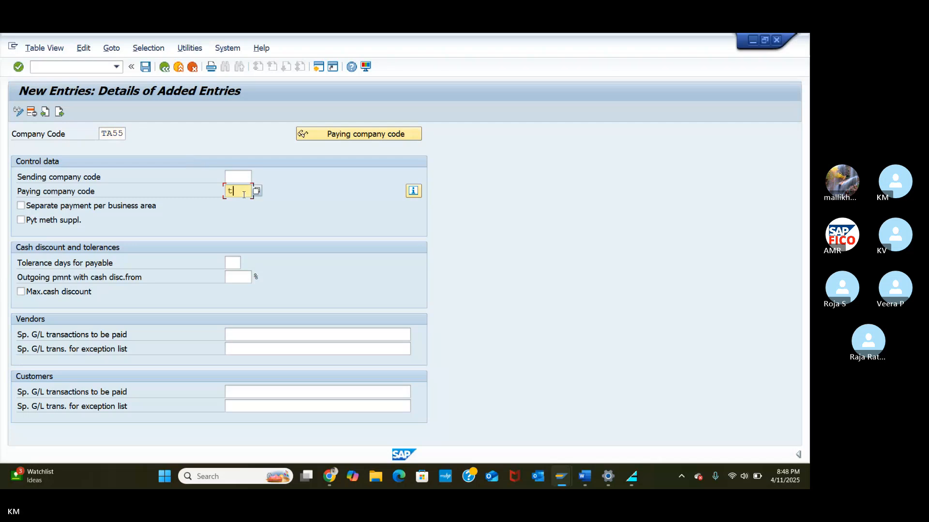
key("BackSpace")
type("TA55")
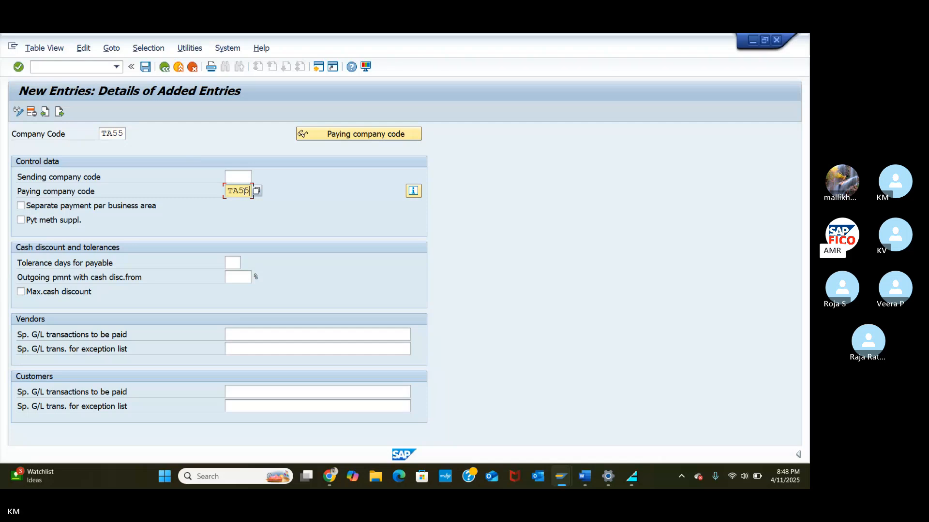
left_click(239, 282)
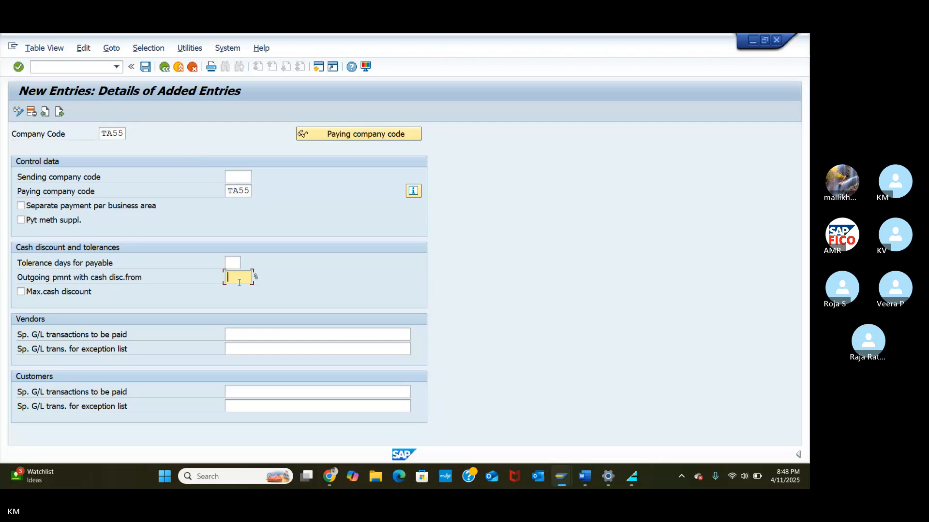
type("5")
left_click(121, 412)
left_click(307, 335)
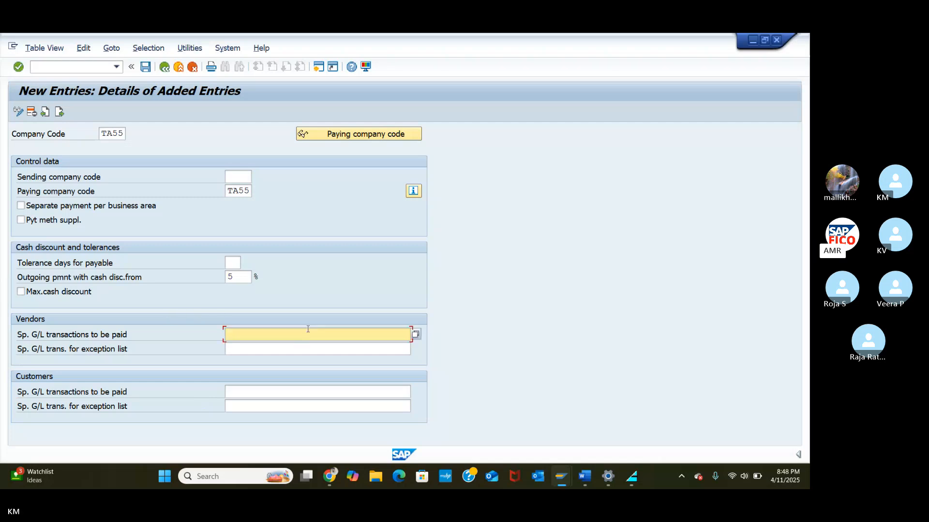
left_click(416, 334)
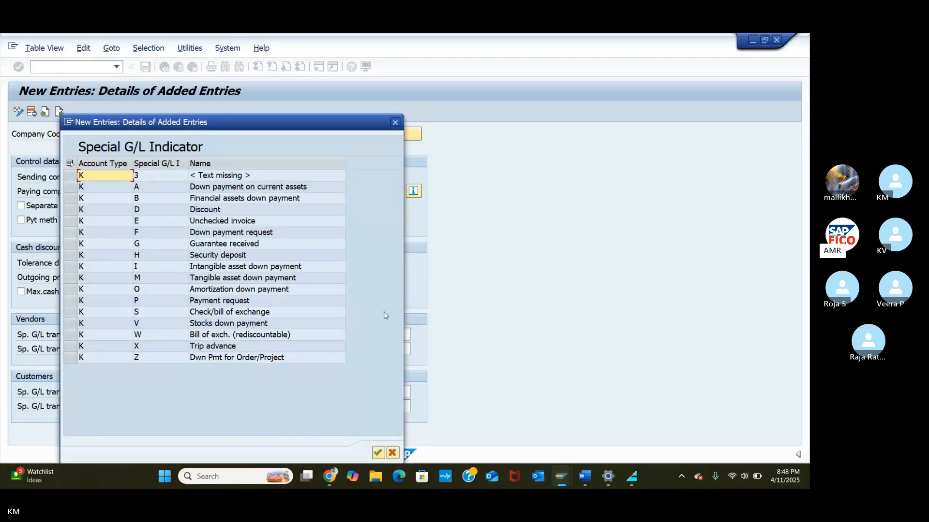
Step: Point out indicator G (guarantee received) and close the list without selecting anything
left_click(123, 244)
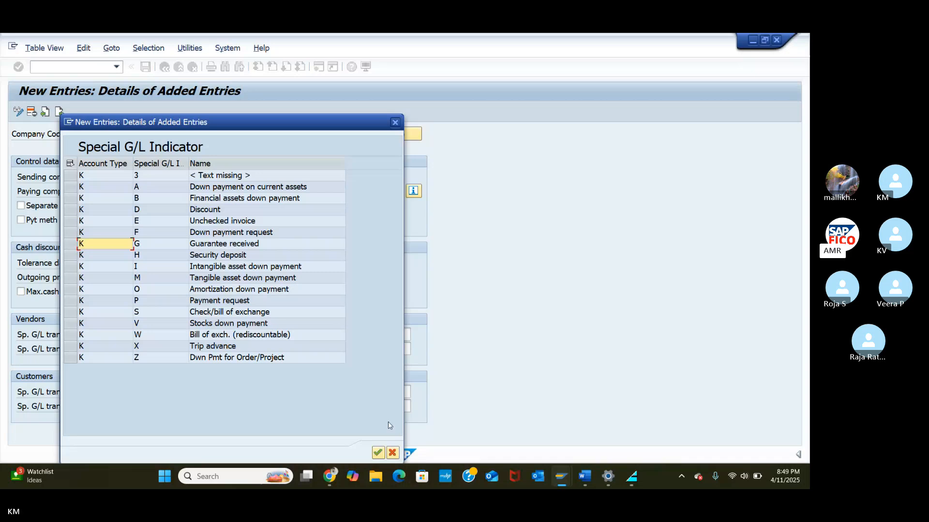
left_click(392, 453)
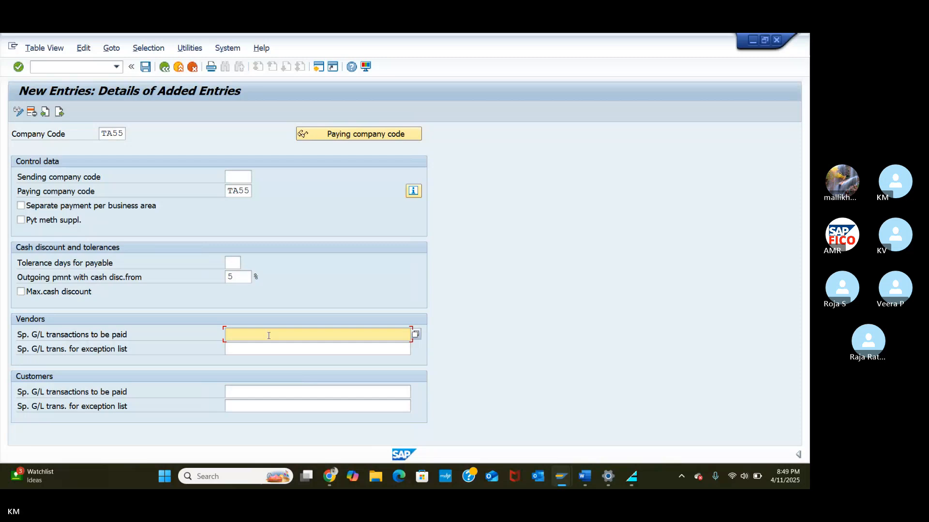
Step: Enter AFP as special G/L transactions to be paid for vendors and customers, then save
type("AMP")
key("BackSpace")
key("BackSpace")
type("FP")
left_click(244, 392)
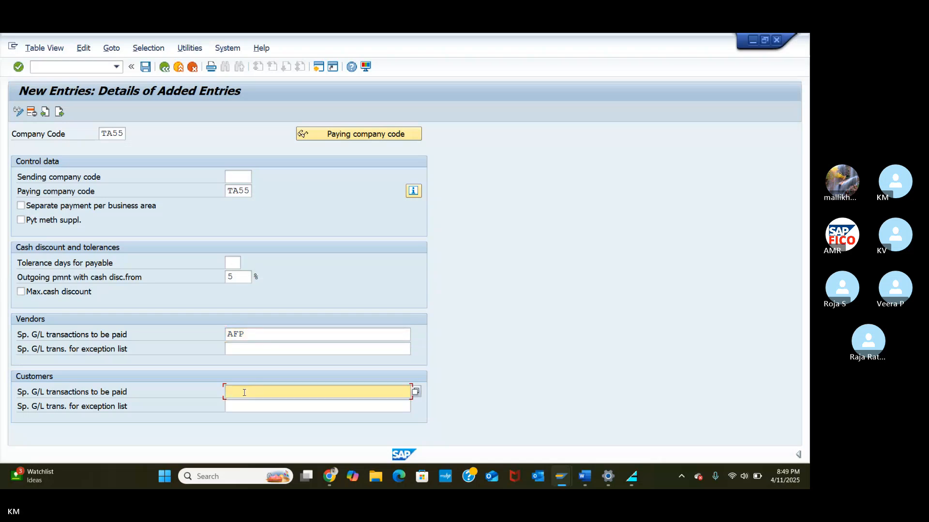
type("AFP")
left_click(147, 67)
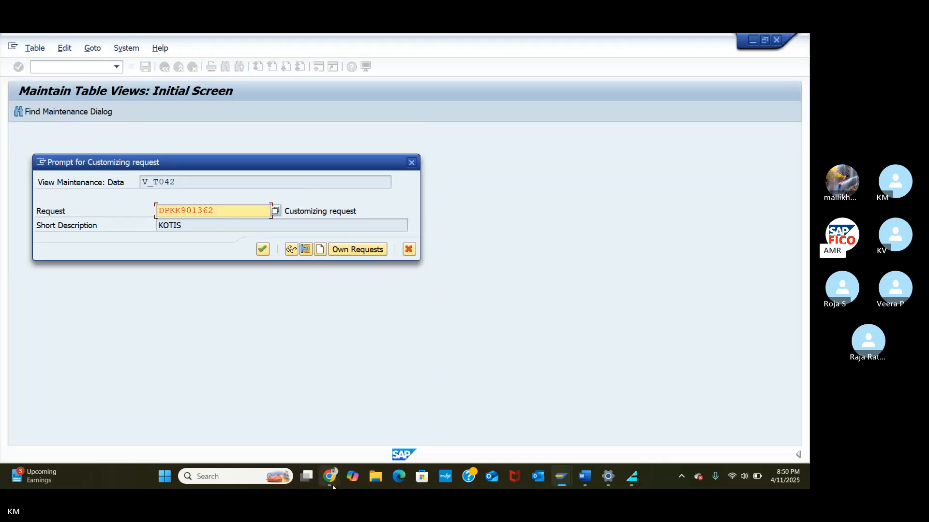
mouse_move(333, 485)
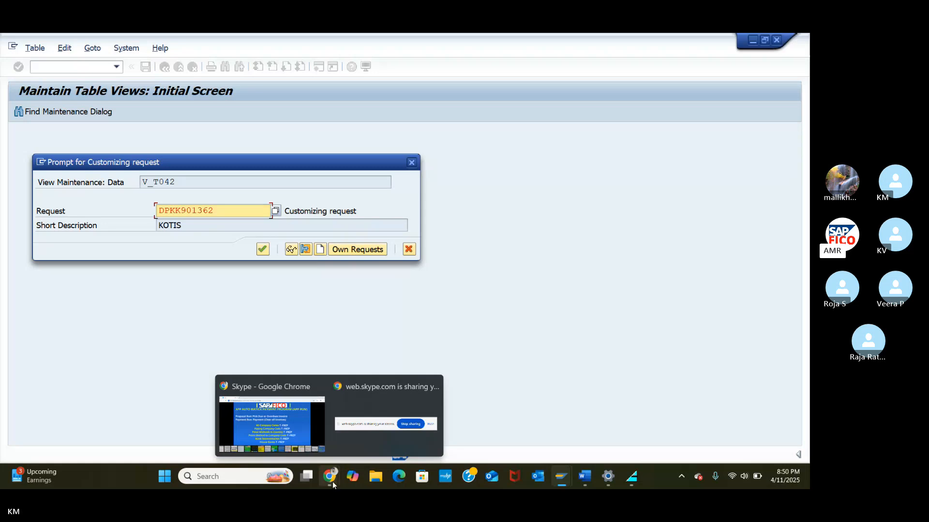
Step: Unmute the microphone in the Skype call and return to SAP's customizing request prompt
left_click(332, 482)
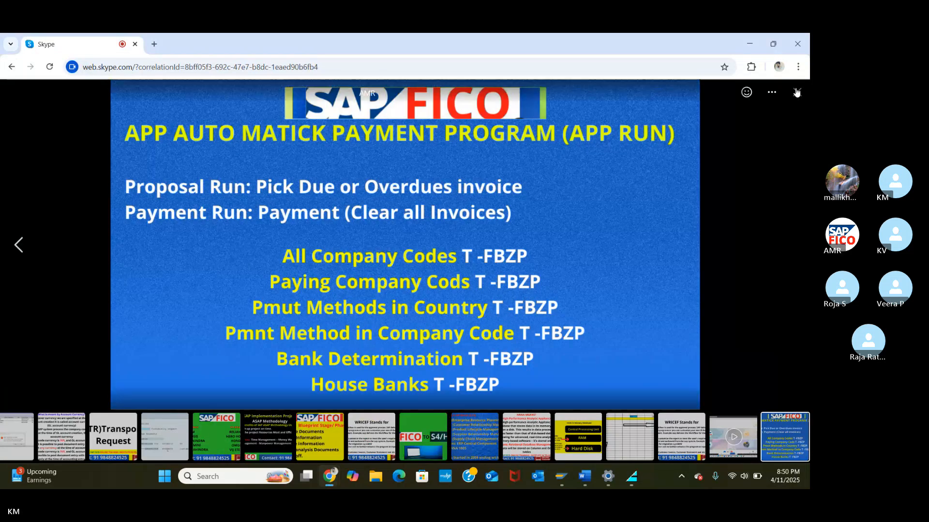
left_click(796, 92)
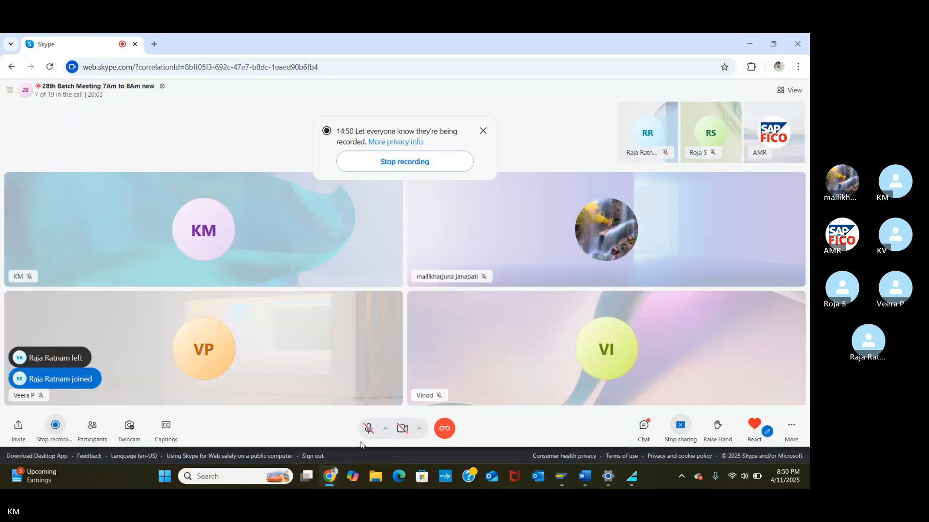
left_click(369, 429)
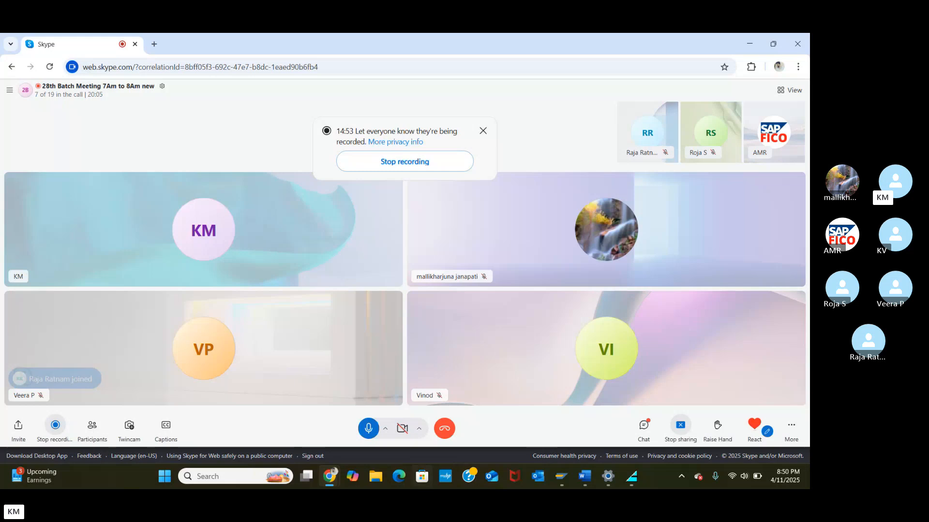
left_click(329, 476)
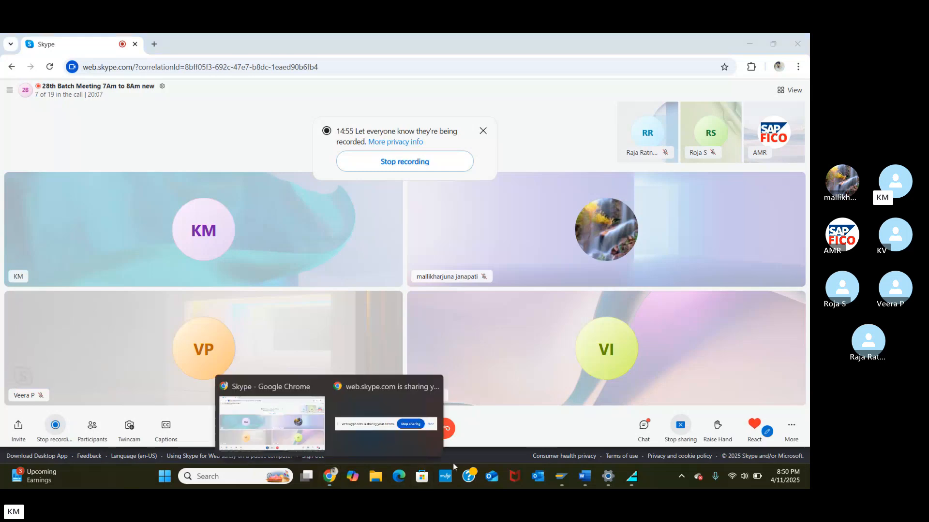
left_click(566, 481)
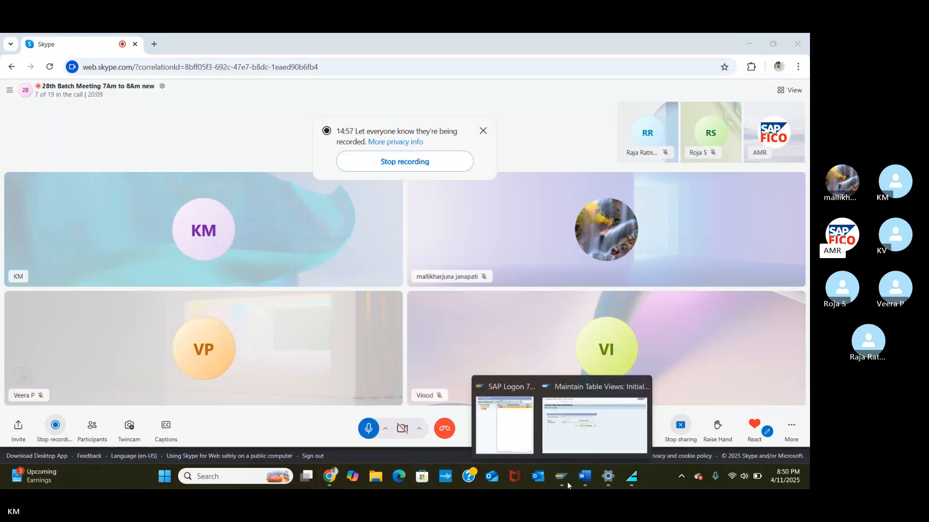
left_click(595, 425)
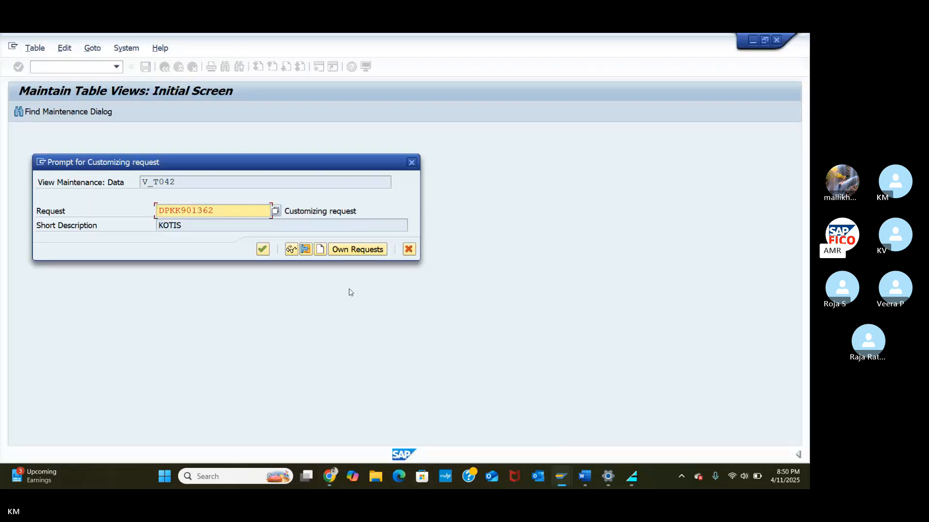
Step: Save TA55's payment settings under own customizing request DPKK900223, then back out to the payment program menu
left_click(356, 250)
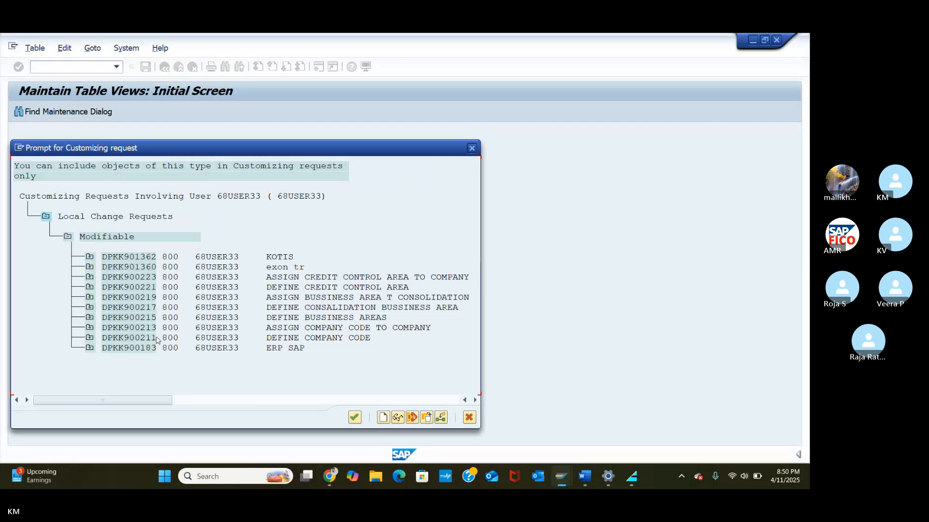
left_click(141, 280)
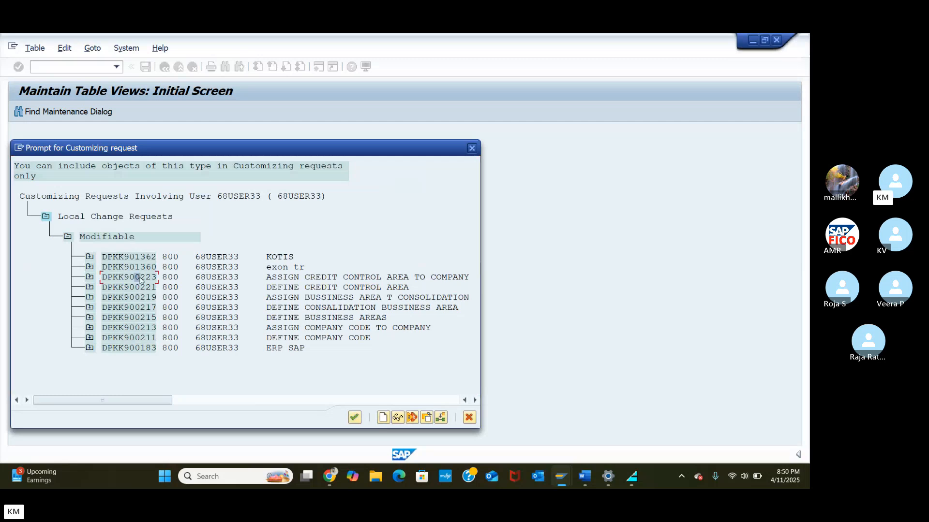
left_click(354, 418)
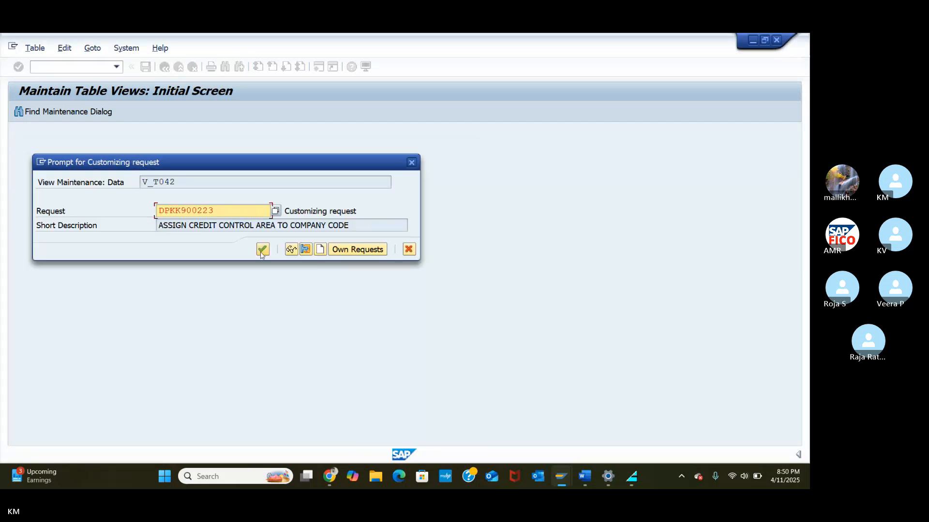
left_click(261, 250)
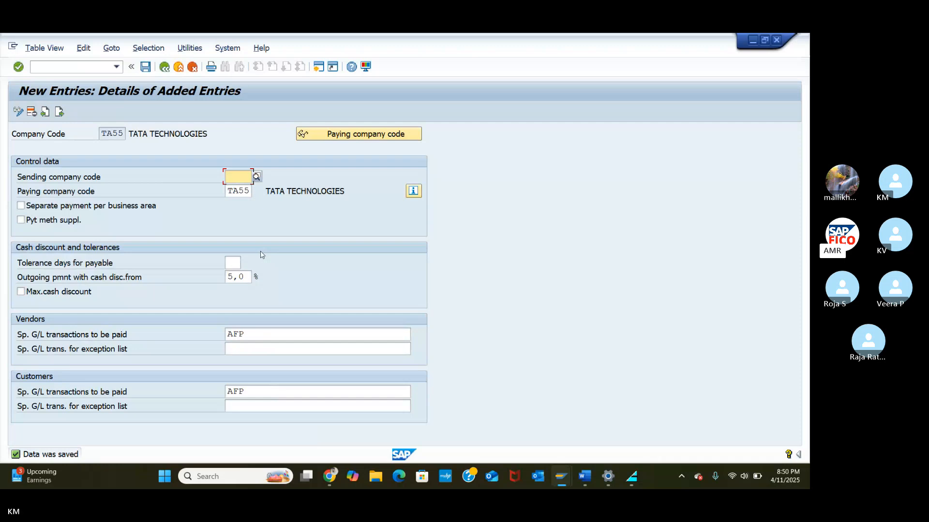
left_click(164, 71)
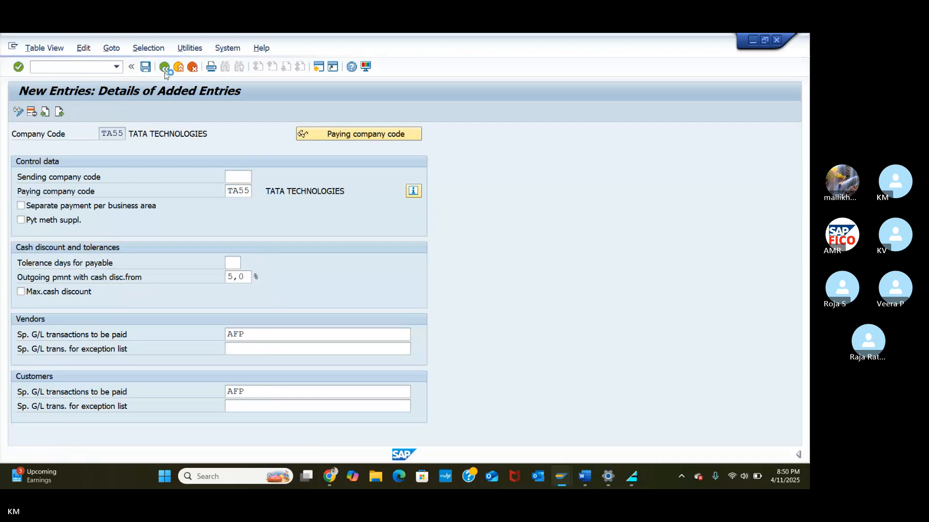
left_click(165, 70)
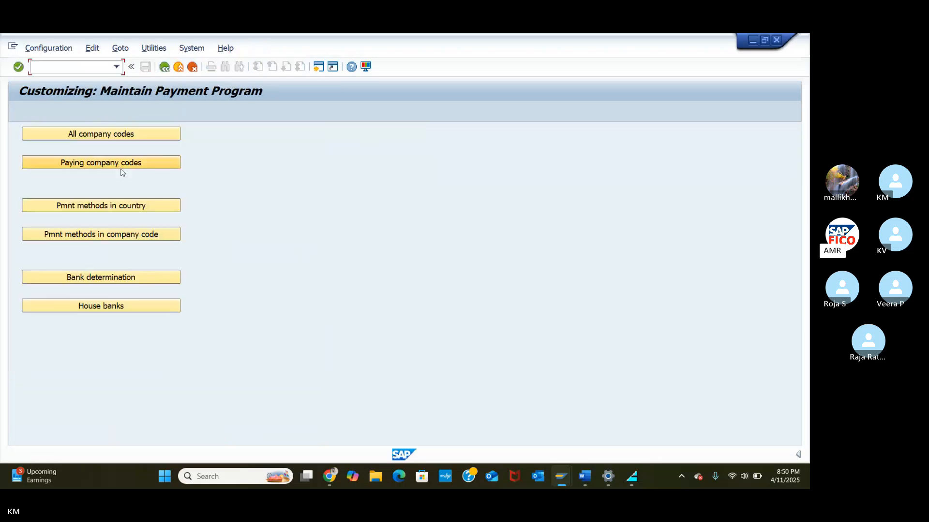
Step: Create a new paying company code entry with TA55 (TATA TECHNOLOGIES) as the paying company code
left_click(124, 165)
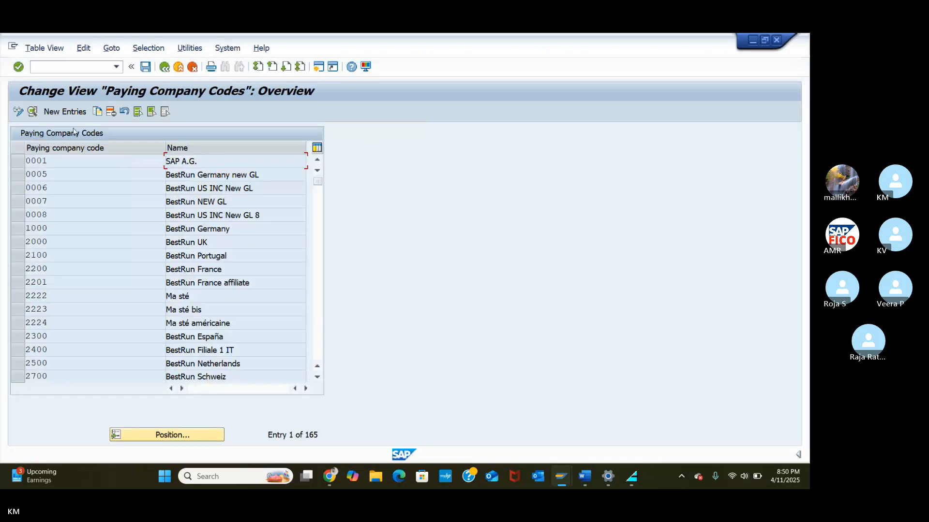
left_click(65, 111)
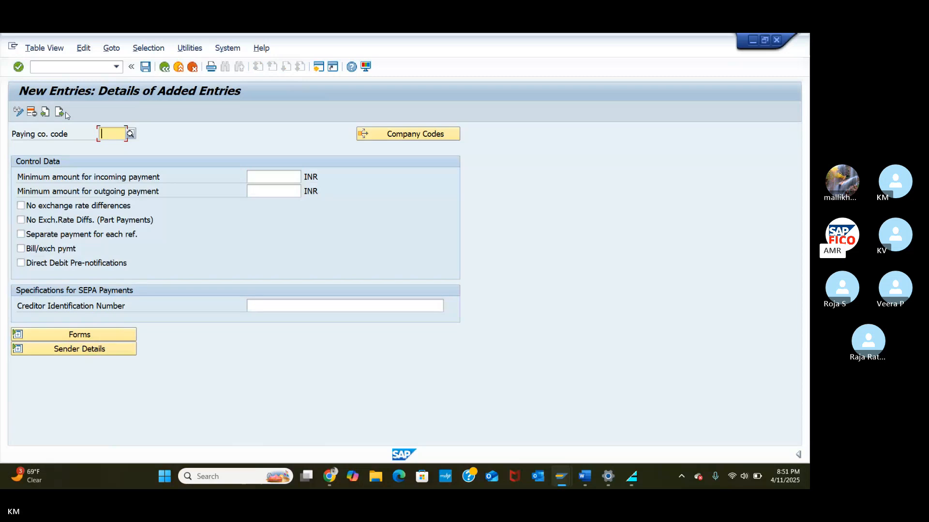
type("TA55")
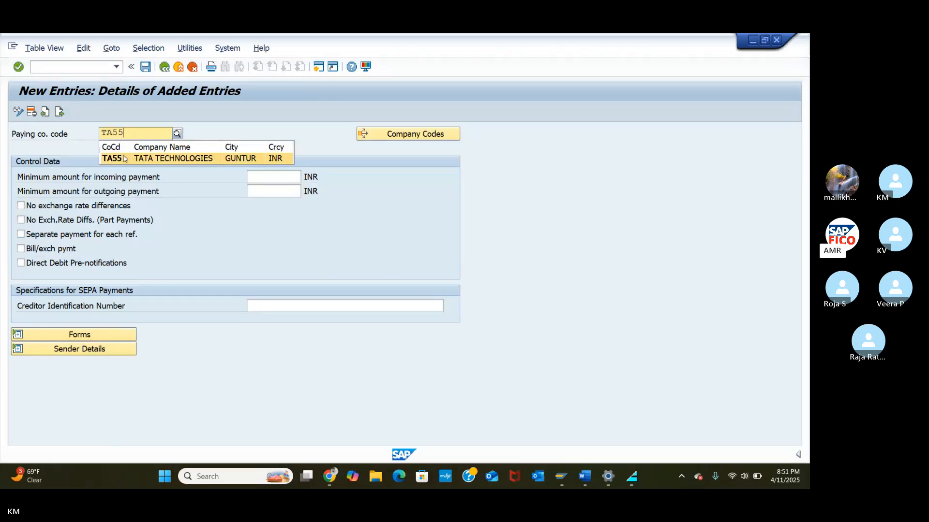
left_click(124, 159)
left_click(251, 178)
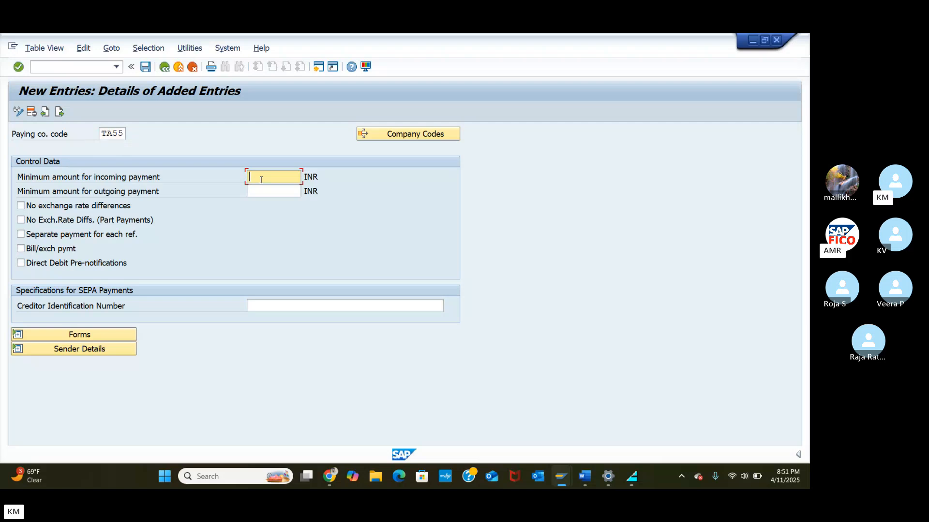
Step: Enter 100 INR as both the minimum incoming and minimum outgoing payment amounts, and display the forms settings
type("100")
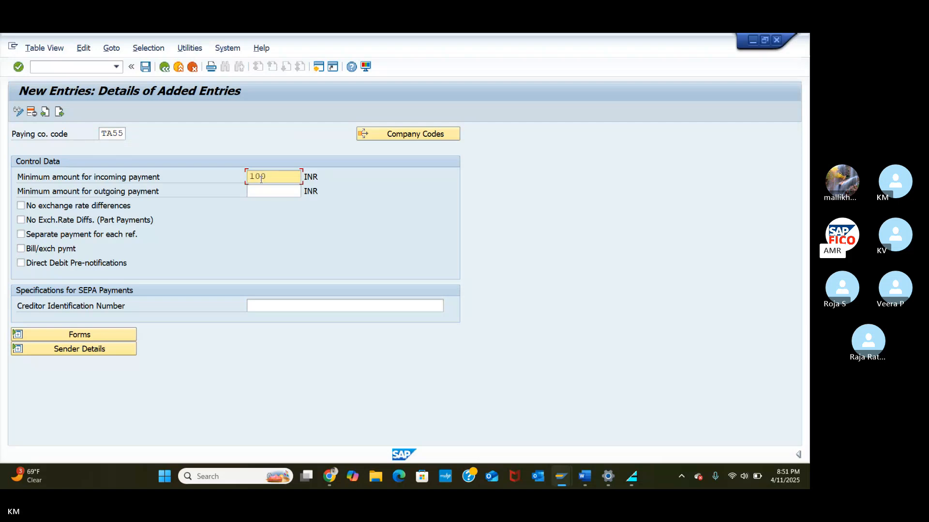
left_click(278, 193)
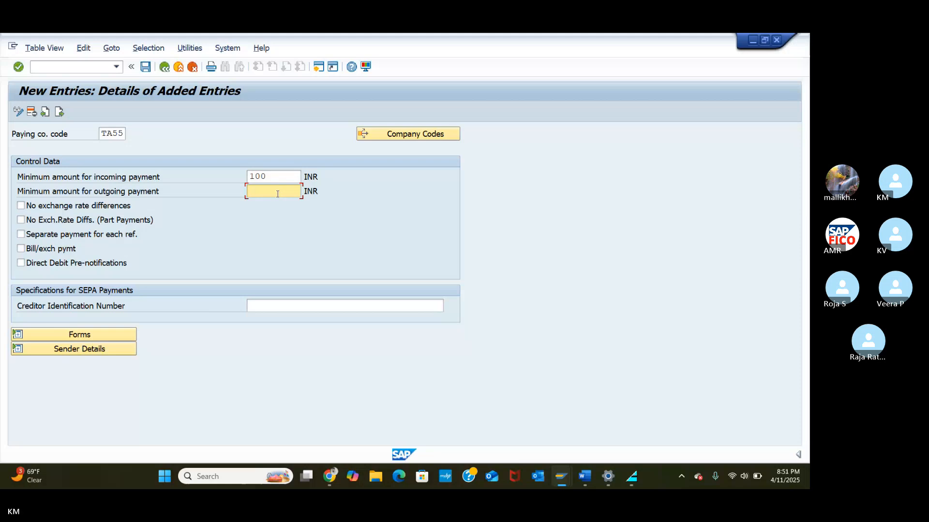
type("100")
left_click(33, 335)
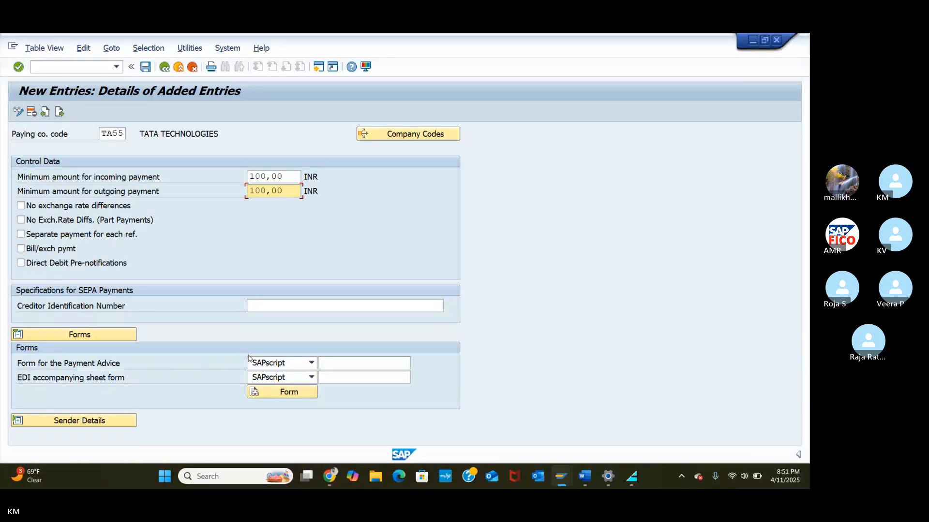
Step: Enter F110_D_AVIS as the payment advice form and F110_EDI_01 as the EDI accompanying sheet form
left_click(342, 363)
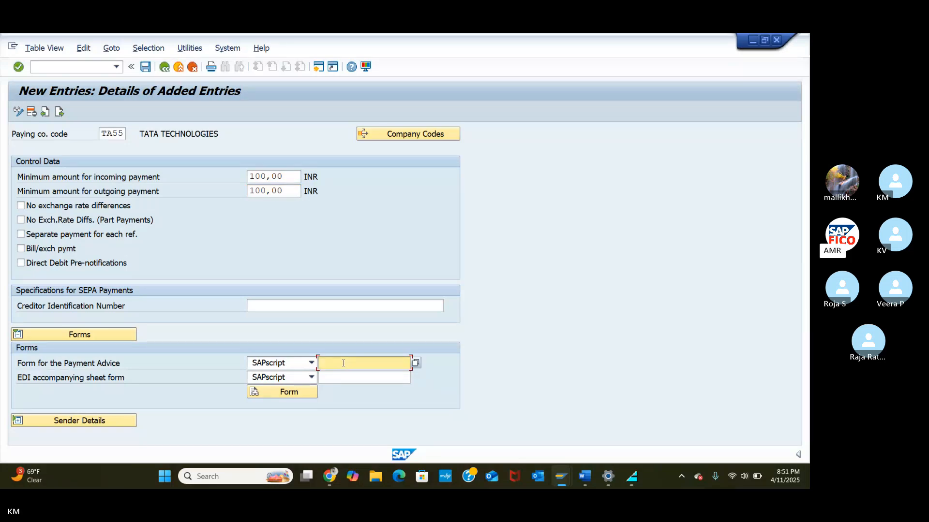
type("F110_")
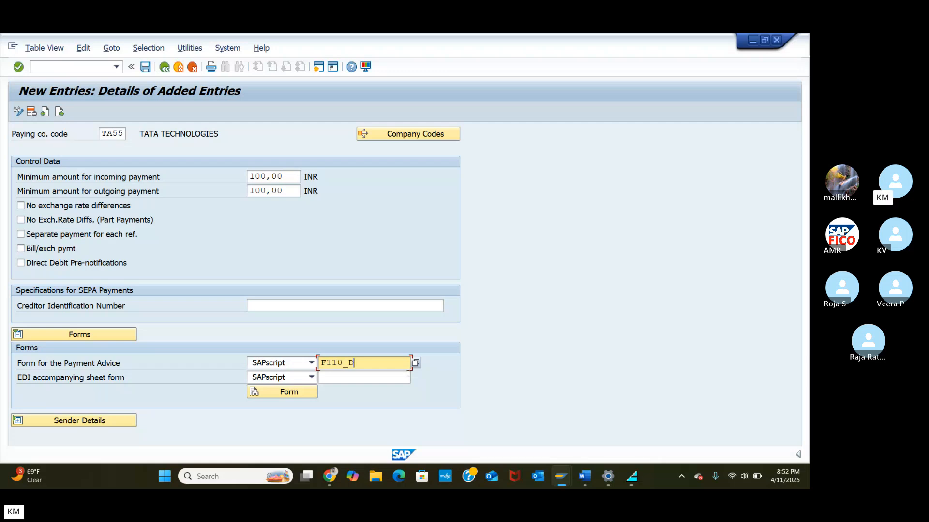
type("D_")
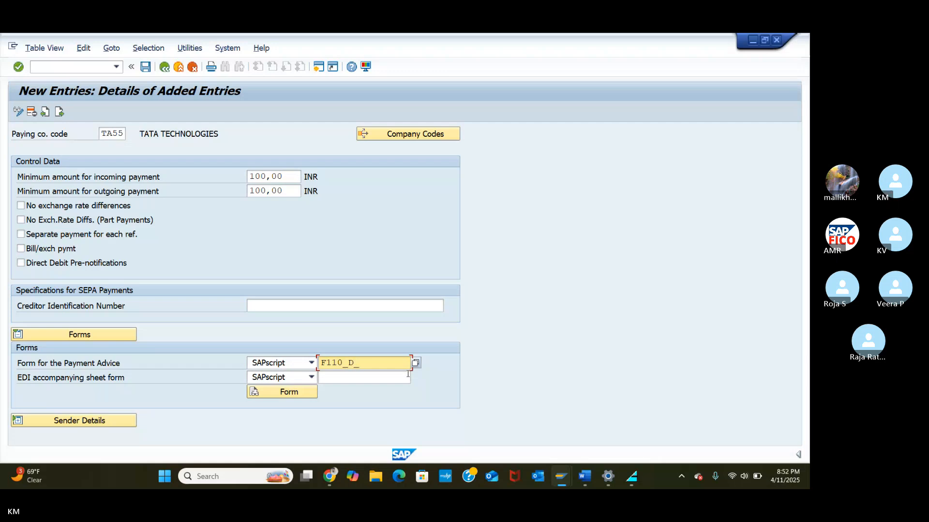
type("AVIS")
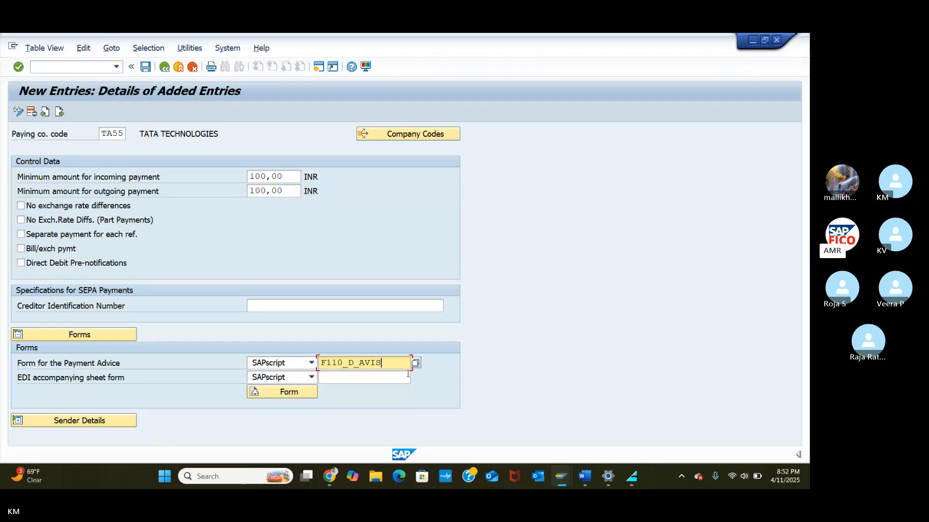
left_click(343, 379)
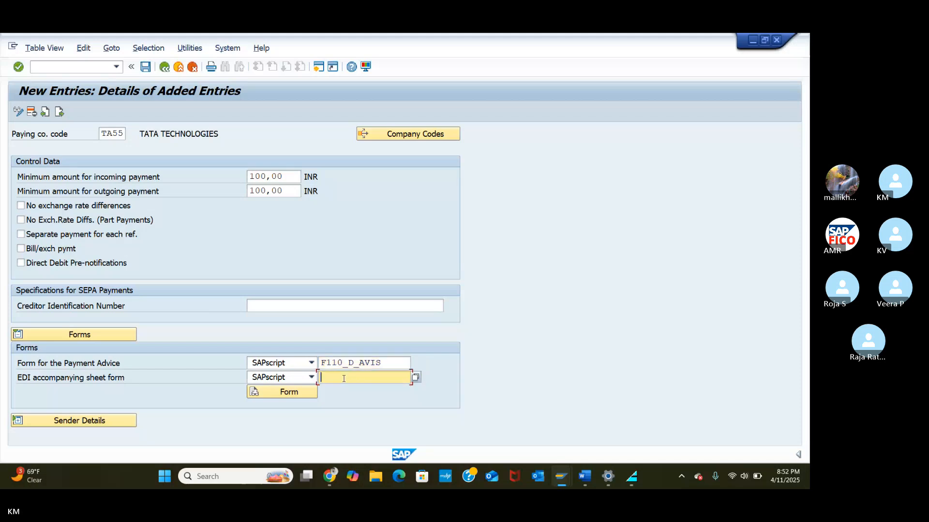
type("F110")
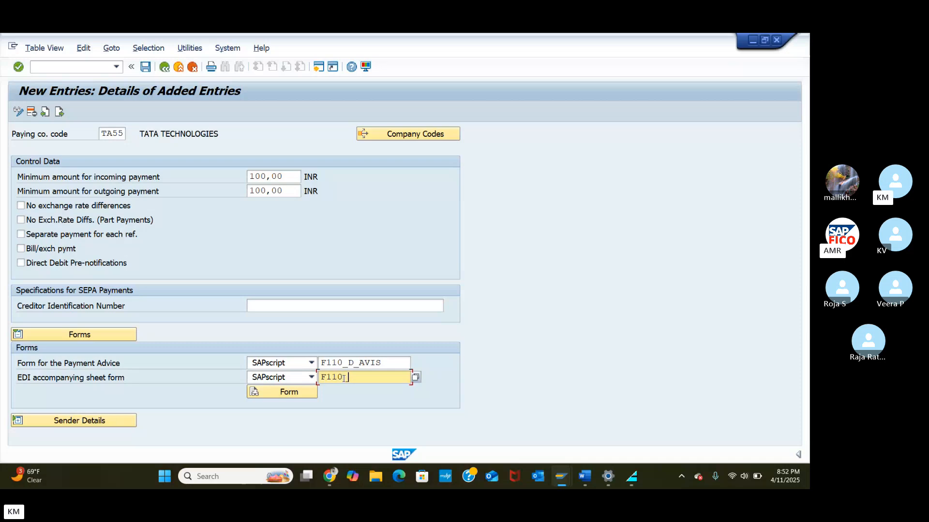
type("_")
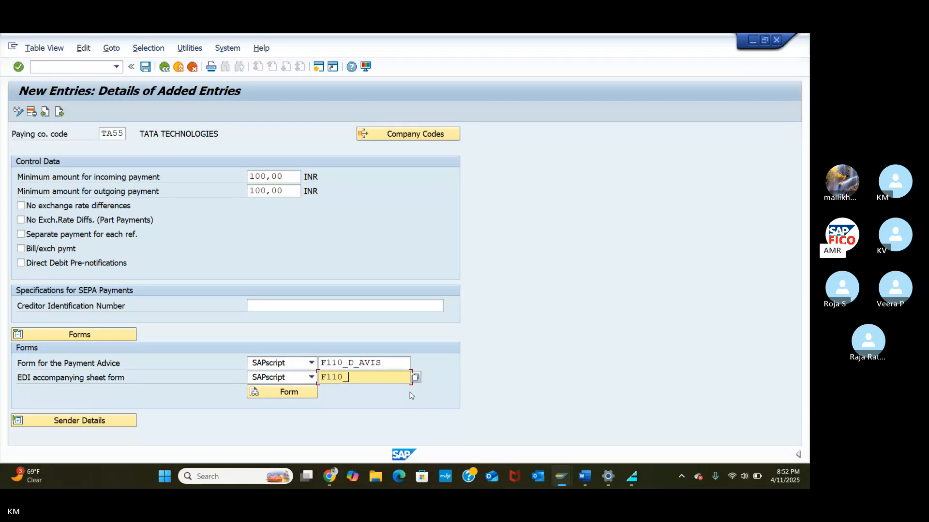
type("EDI")
type("_")
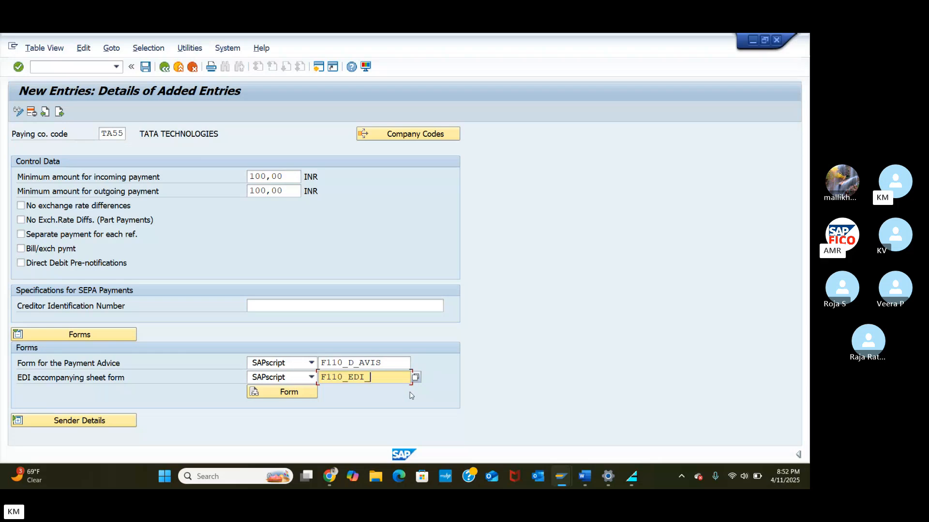
type("01")
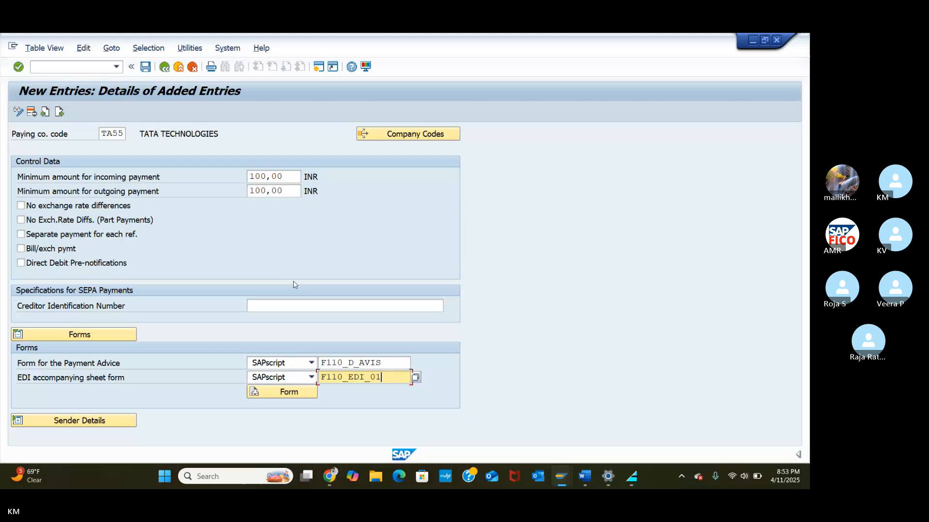
Step: Save TA55's paying company code entry under the customizing request and return to the Maintain Payment Program menu
left_click(147, 70)
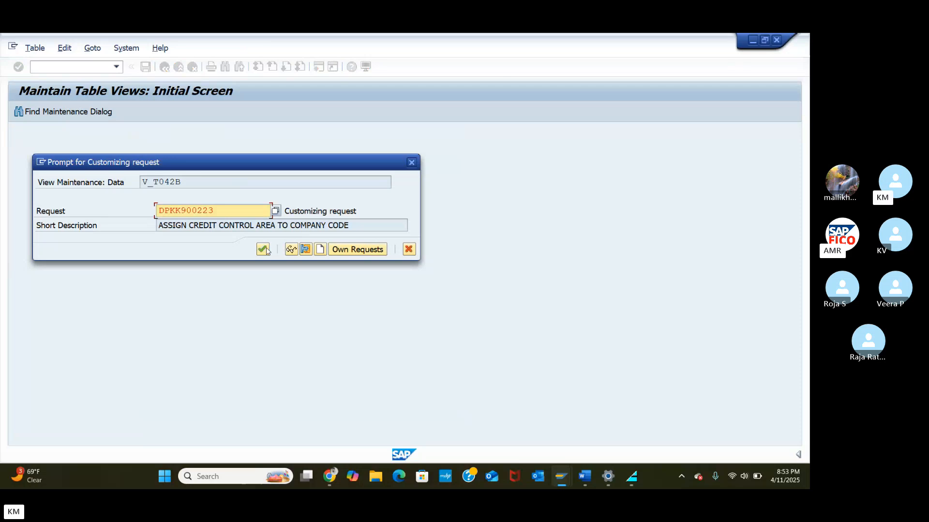
left_click(263, 249)
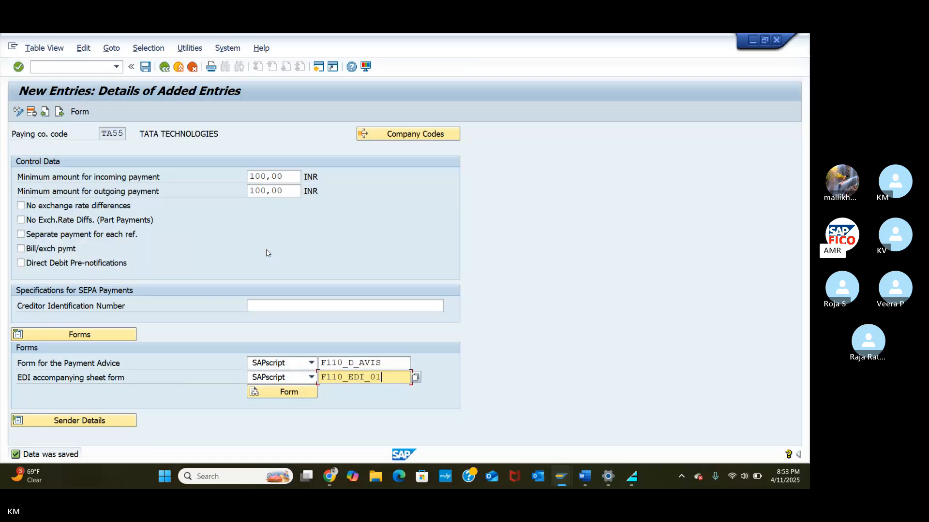
left_click(165, 67)
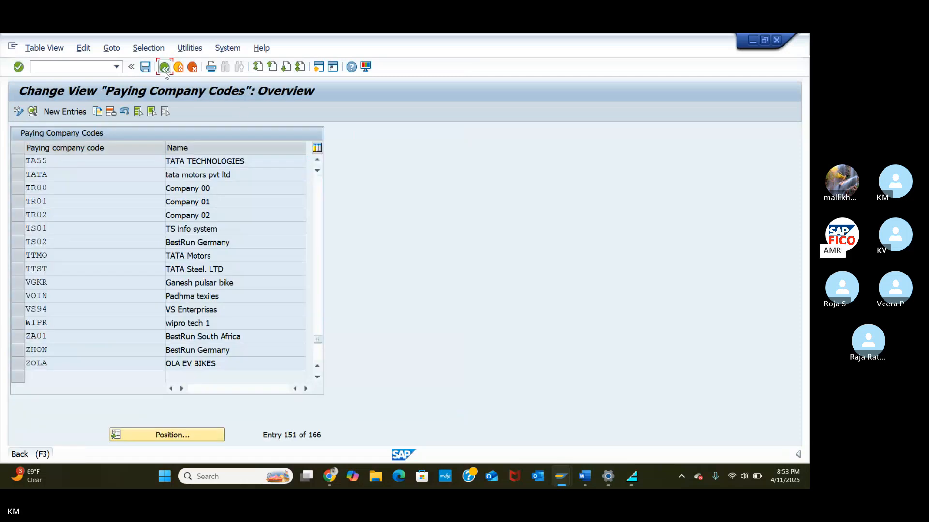
left_click(165, 71)
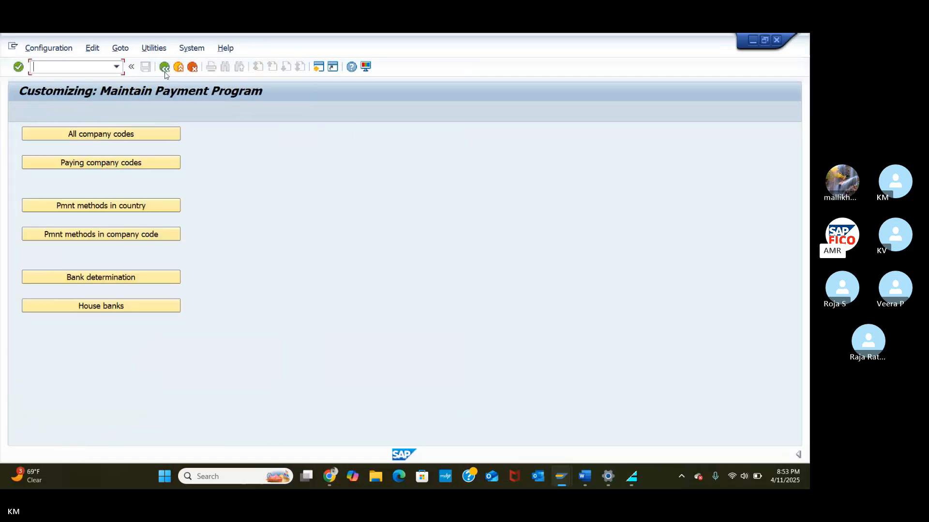
Step: Locate country IN's payment method C and change its description to Cheque-TA55
left_click(115, 206)
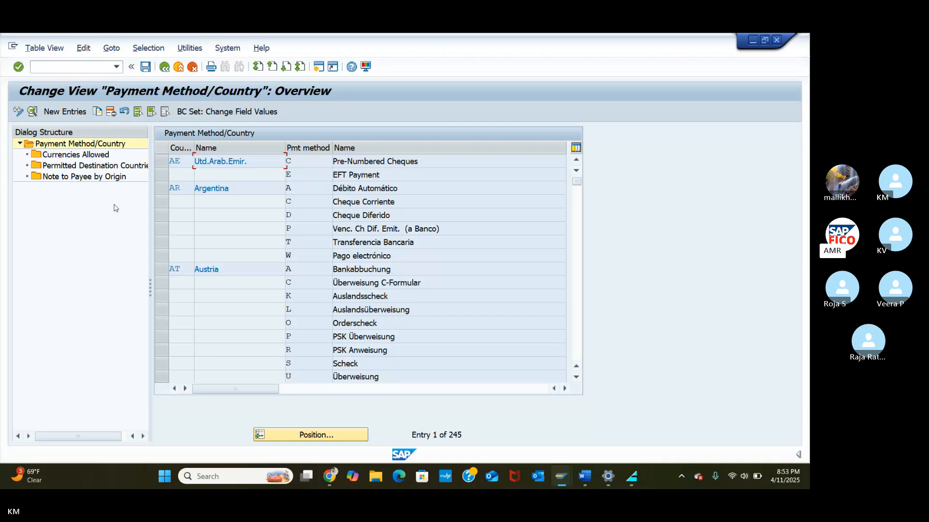
left_click(317, 434)
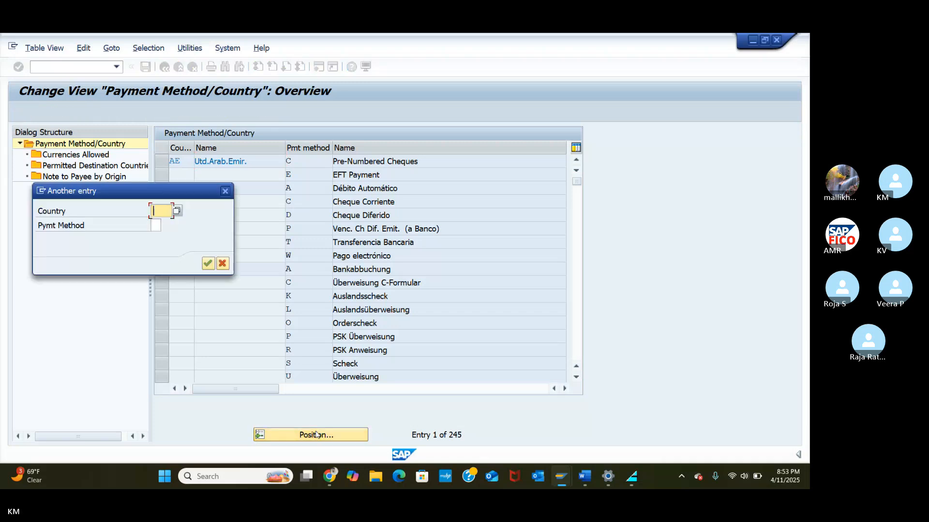
type("IN")
left_click(208, 263)
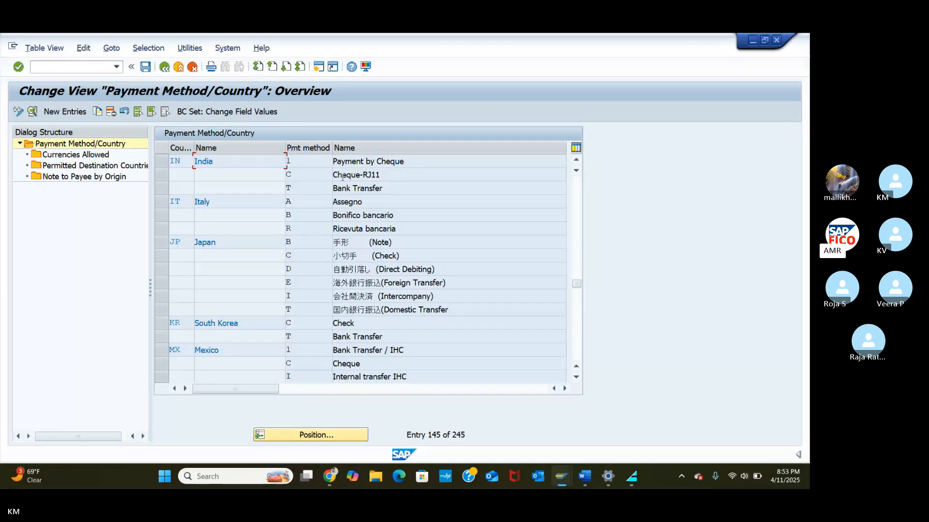
left_click(304, 178)
double_click(307, 177)
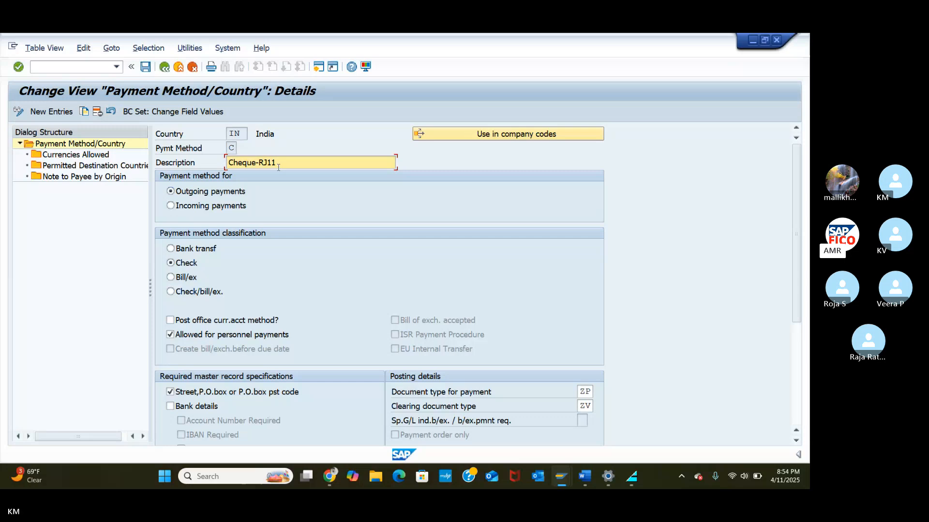
key("BackSpace")
key("BackSpace")
key("BackSpace")
key("BackSpace")
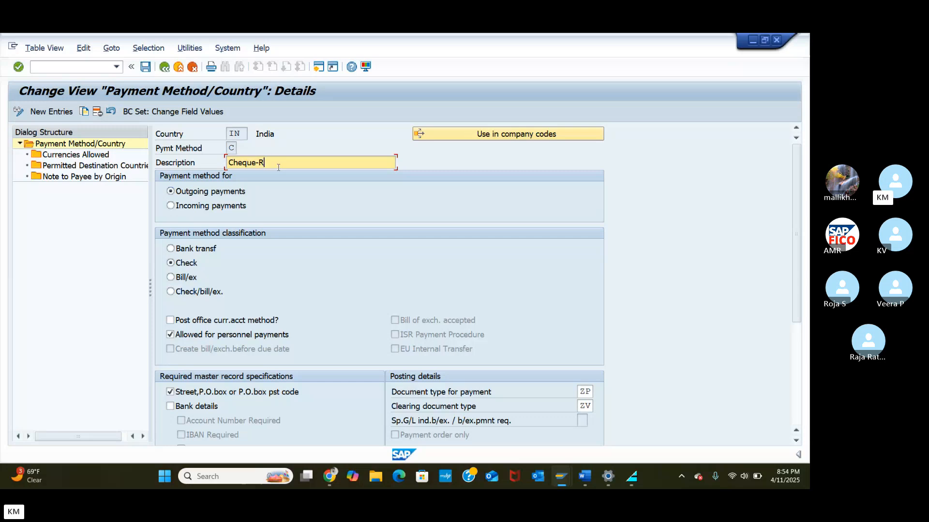
type("TA55")
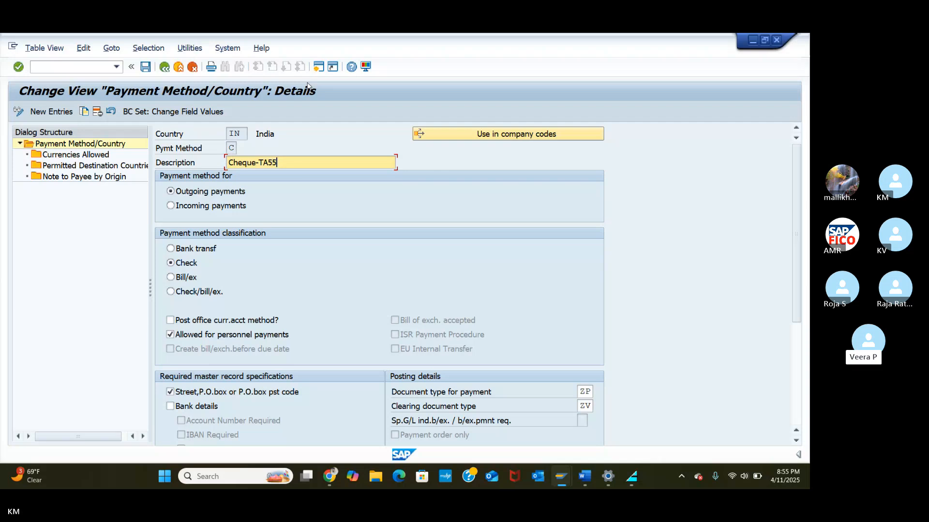
left_click(318, 66)
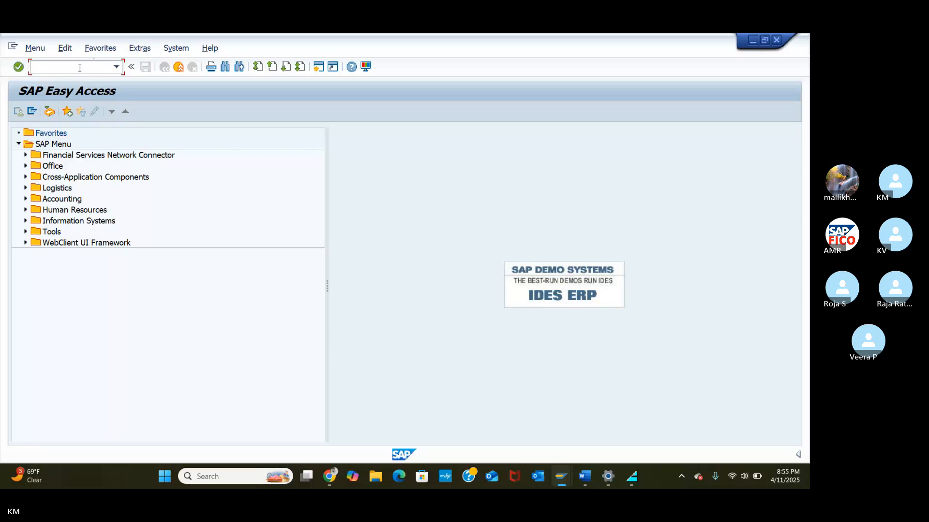
Step: Run OBA7 and open the details of document type ZP (Payment posting), which uses number range 20
type("OBA7")
key("Return")
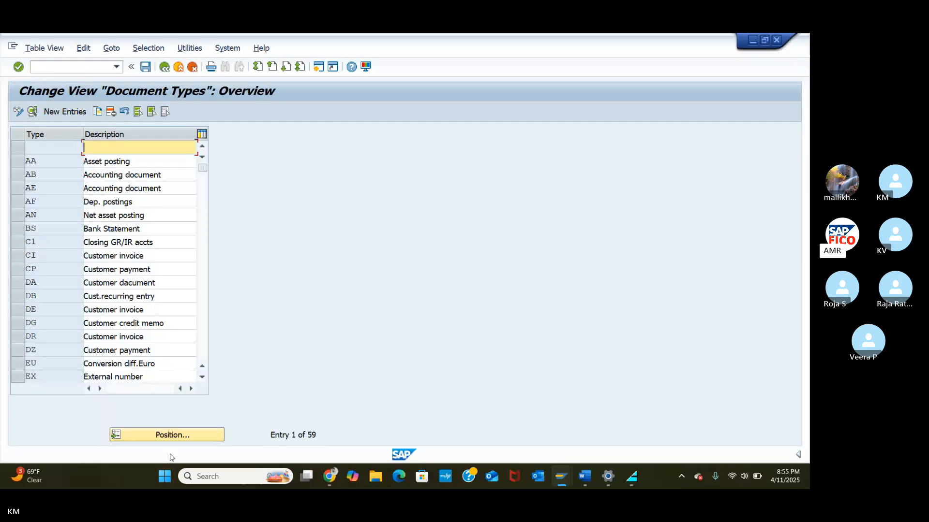
left_click(169, 434)
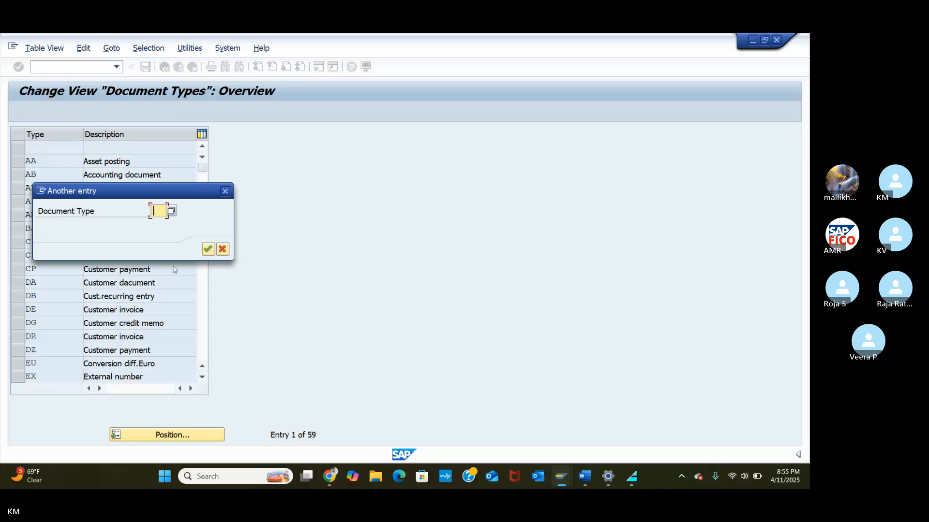
type("ZP")
left_click(208, 249)
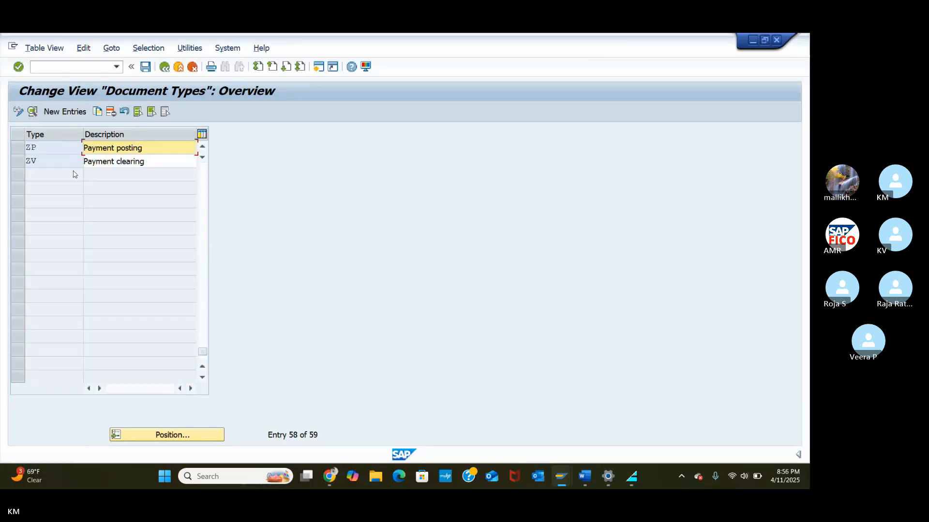
double_click(31, 147)
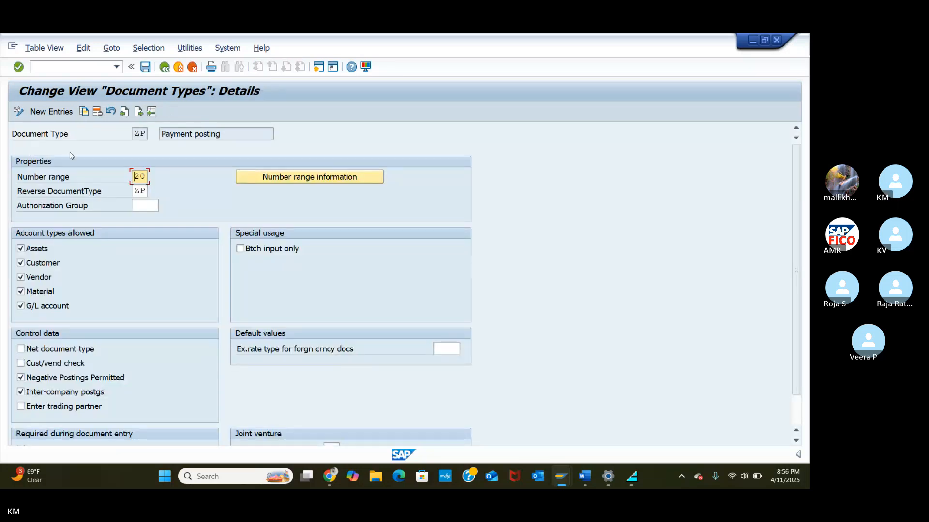
left_click(247, 177)
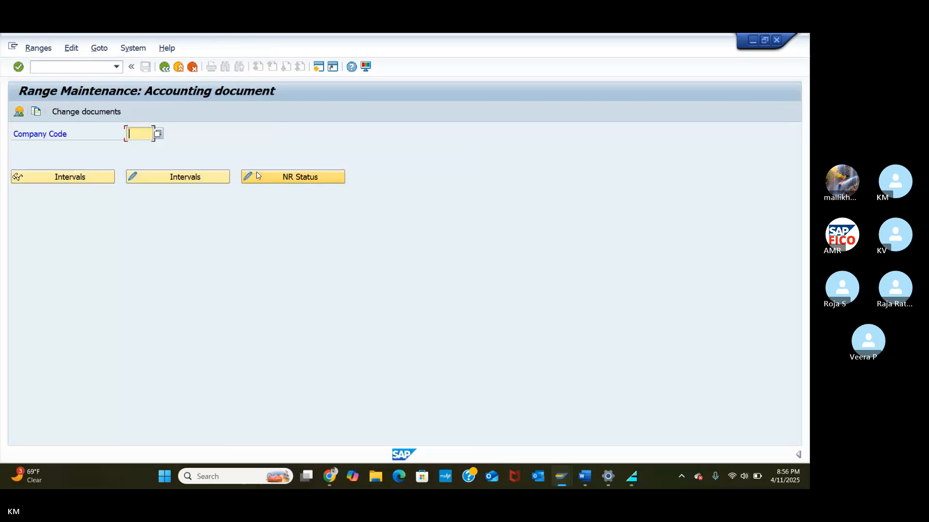
type("TA55")
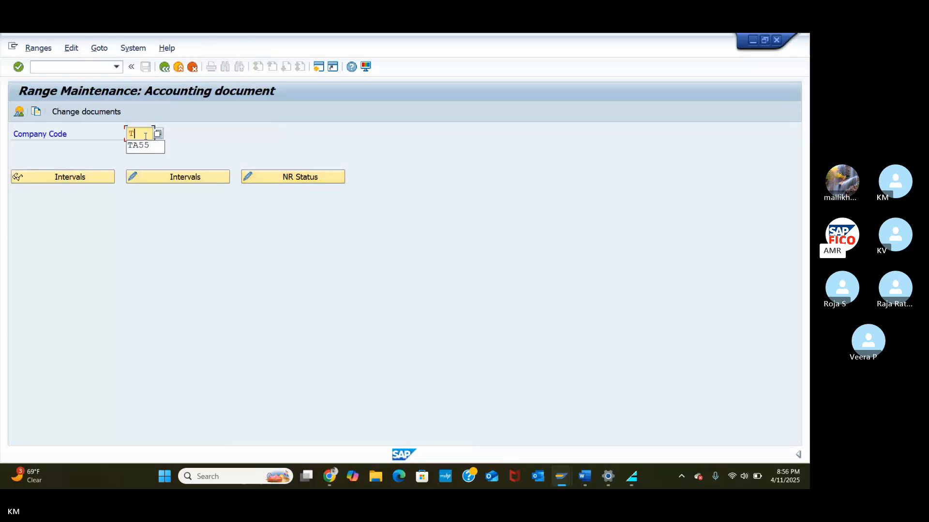
left_click(167, 178)
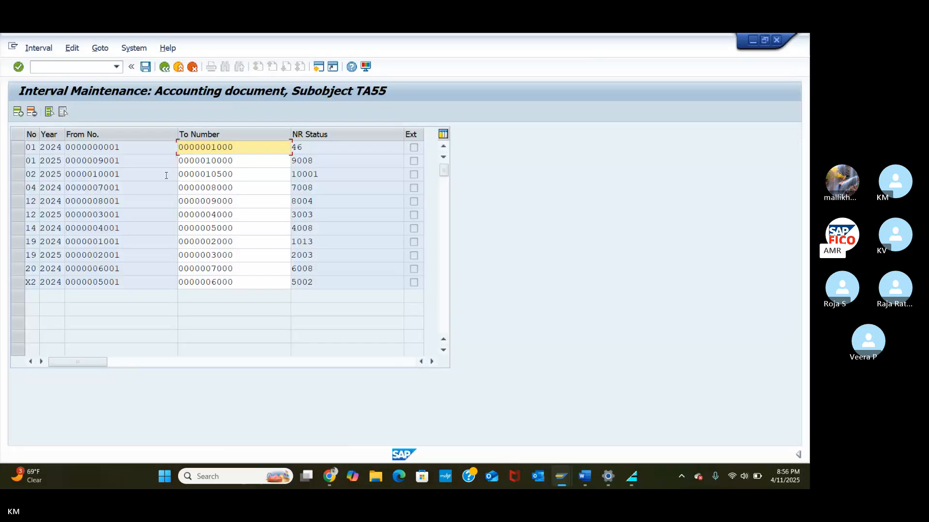
left_click(18, 114)
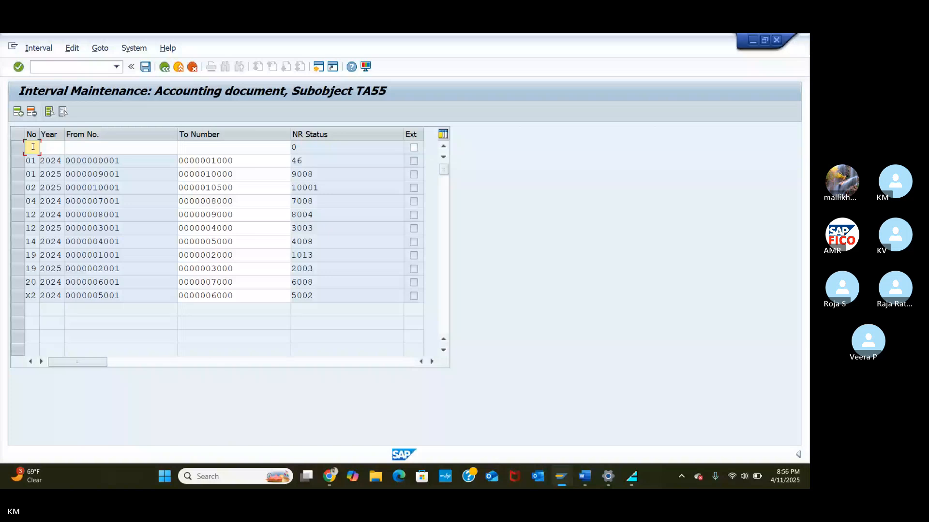
type("20")
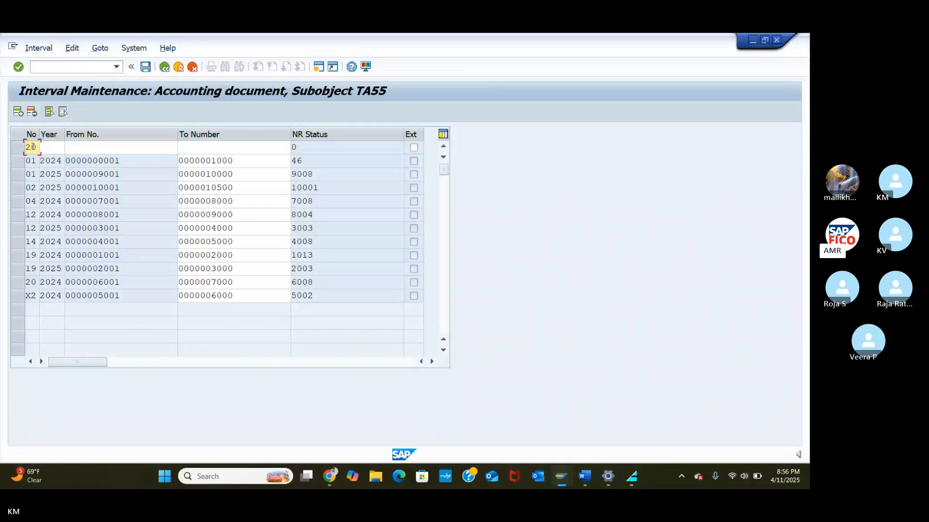
key("Tab")
type("2025")
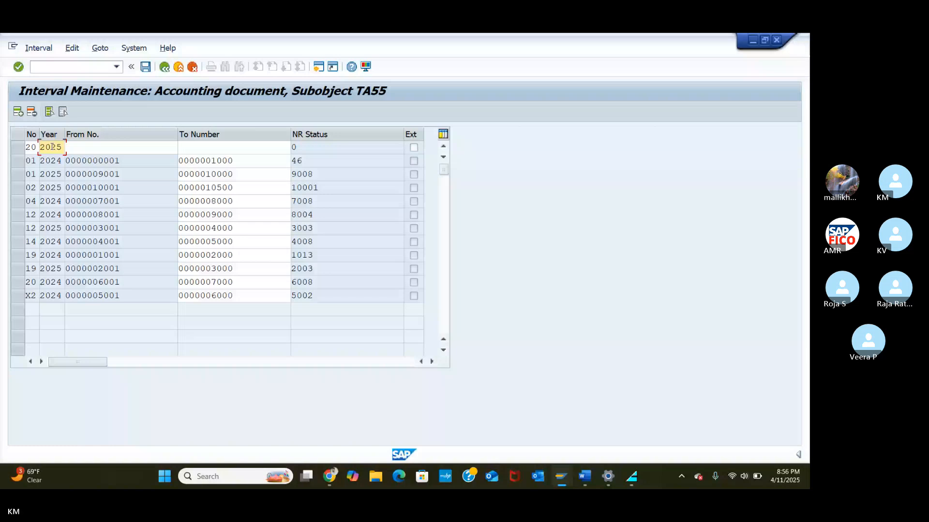
left_click(91, 147)
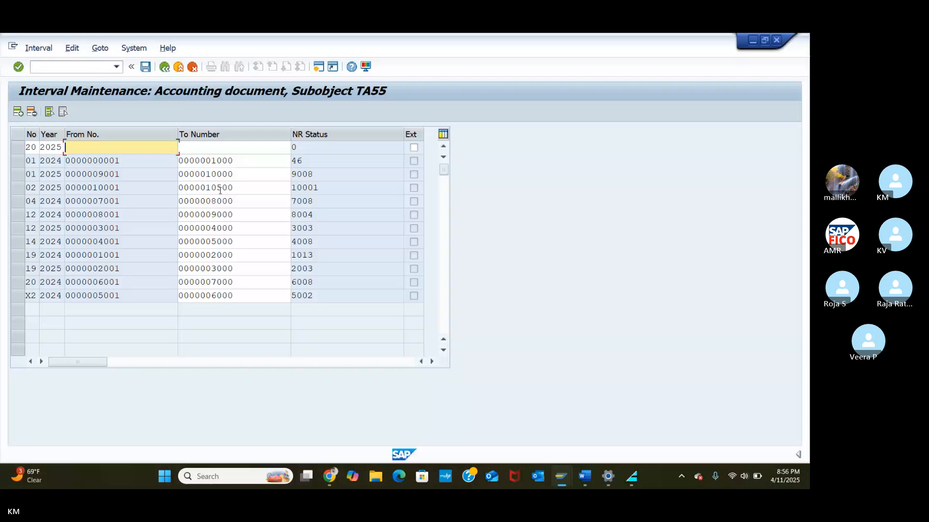
type("10")
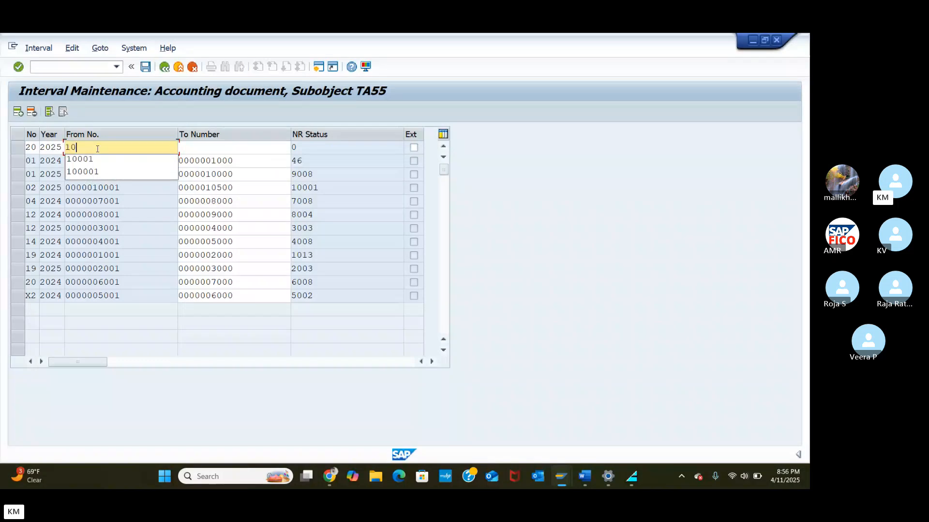
type("501")
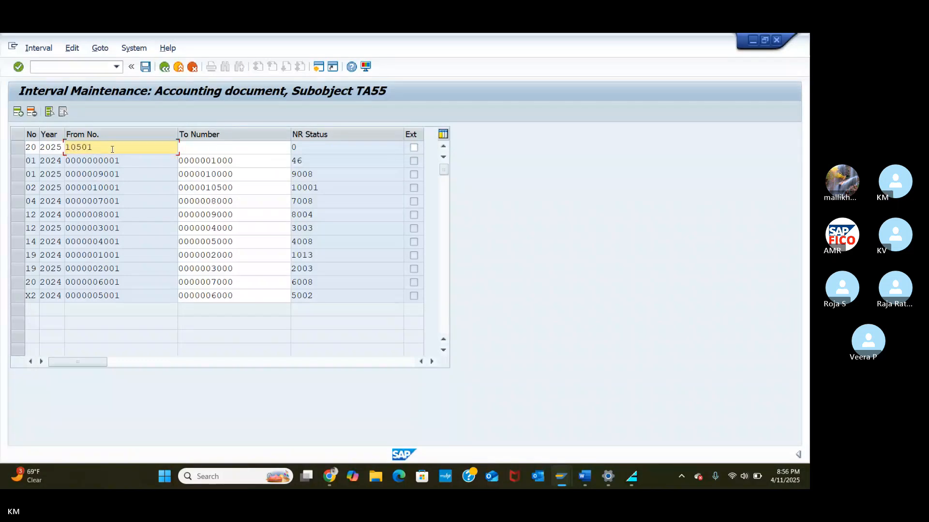
left_click(211, 149)
type("11000")
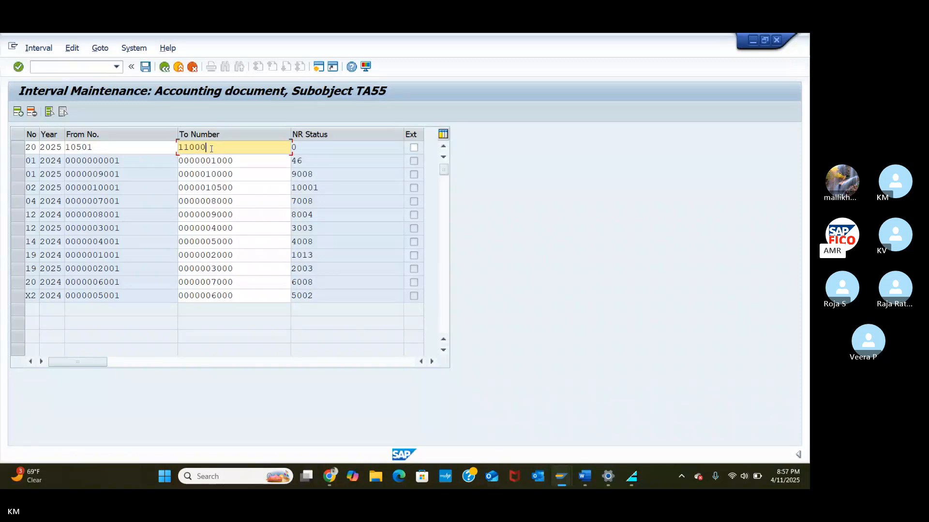
key("Return")
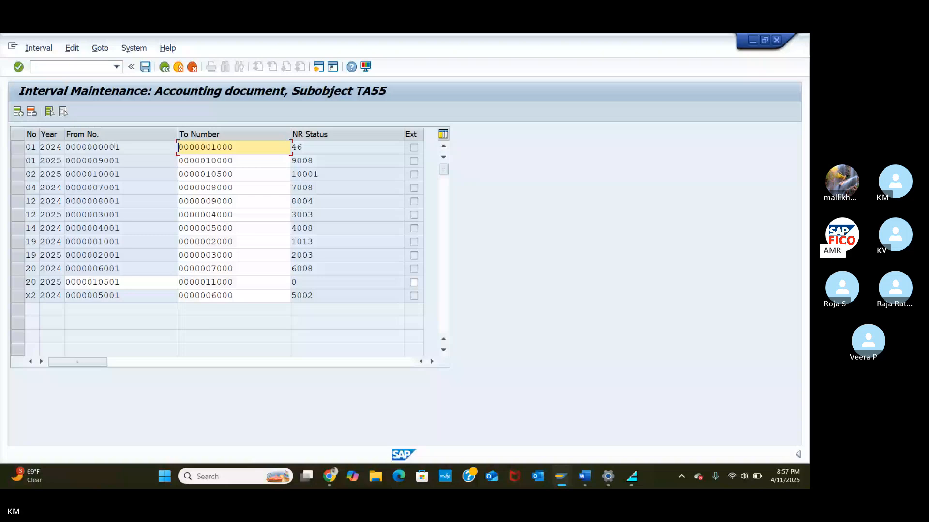
Step: Save the TA55 number range intervals, dismiss the transport notice, and return to the Cheque-TA55 method details
key("ctrl+s")
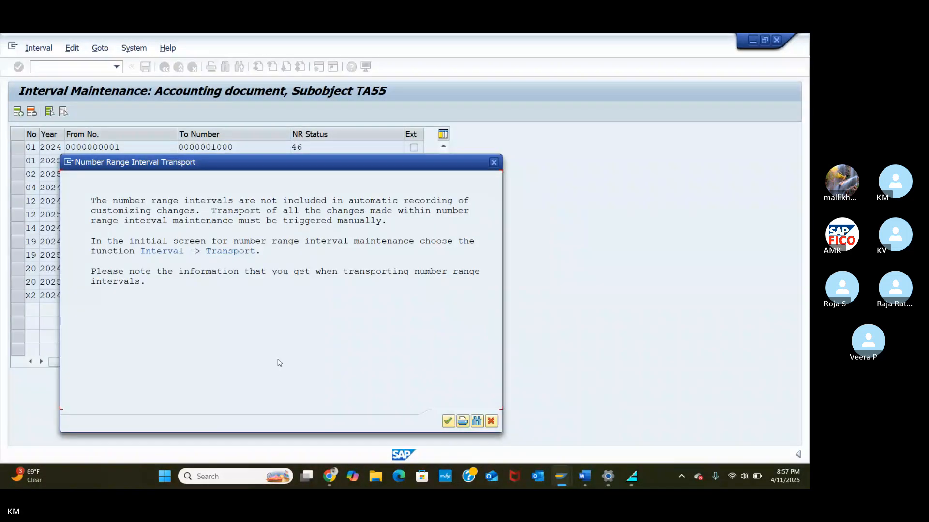
left_click(448, 421)
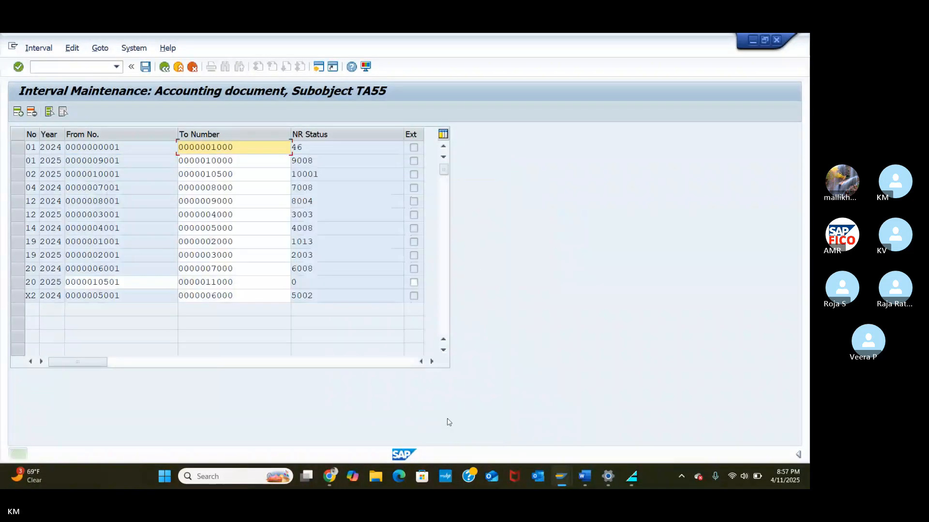
left_click(776, 40)
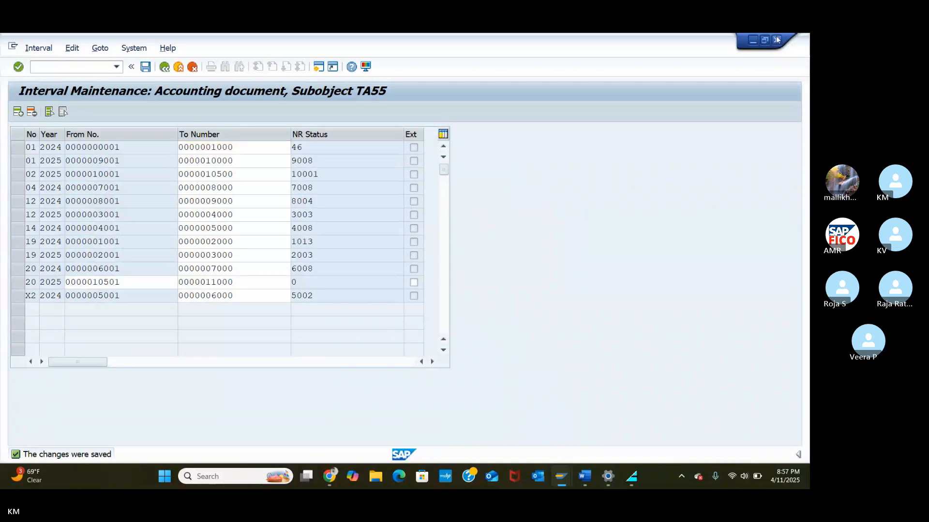
left_click(776, 40)
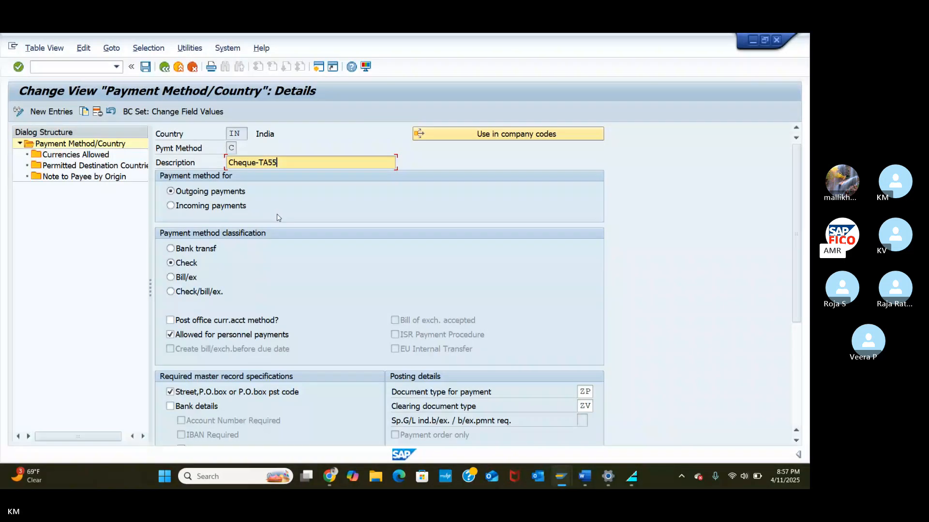
Step: Save Cheque-TA55 under the customizing request, review its RFFOD__S/LIST1S payment medium settings, and leave the details
left_click(145, 67)
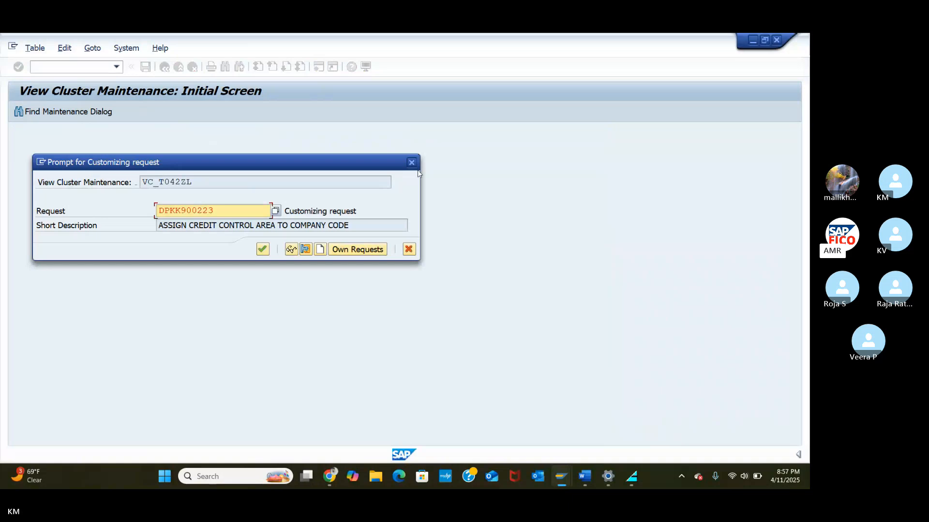
left_click(263, 249)
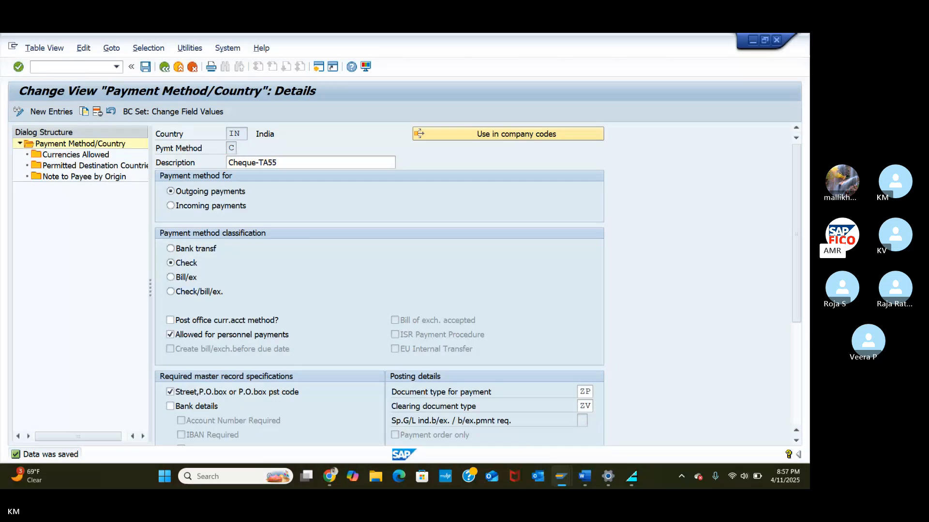
scroll(380, 283, "down", 3)
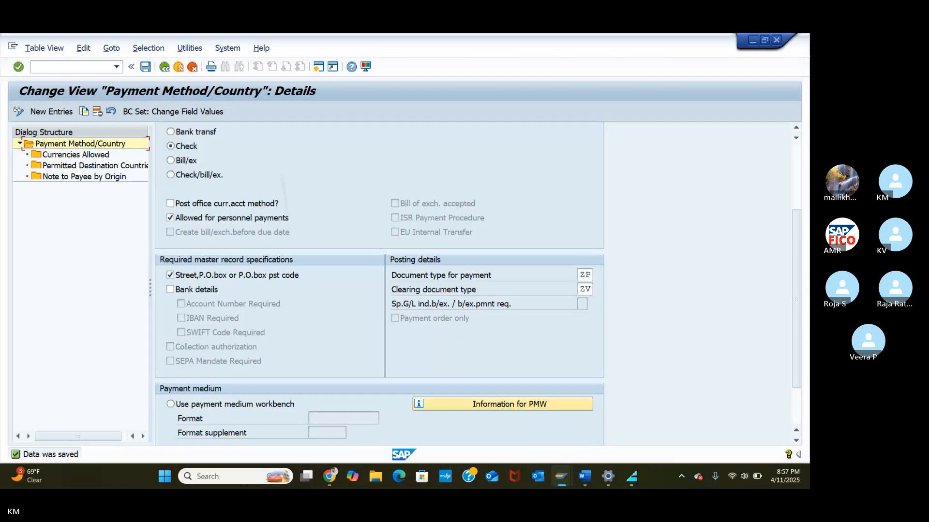
scroll(379, 283, "down", 2)
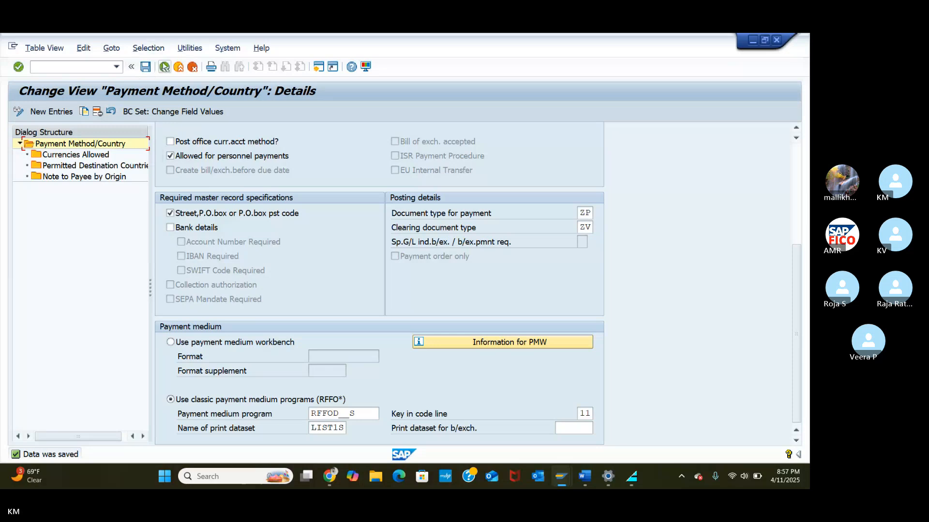
left_click(165, 66)
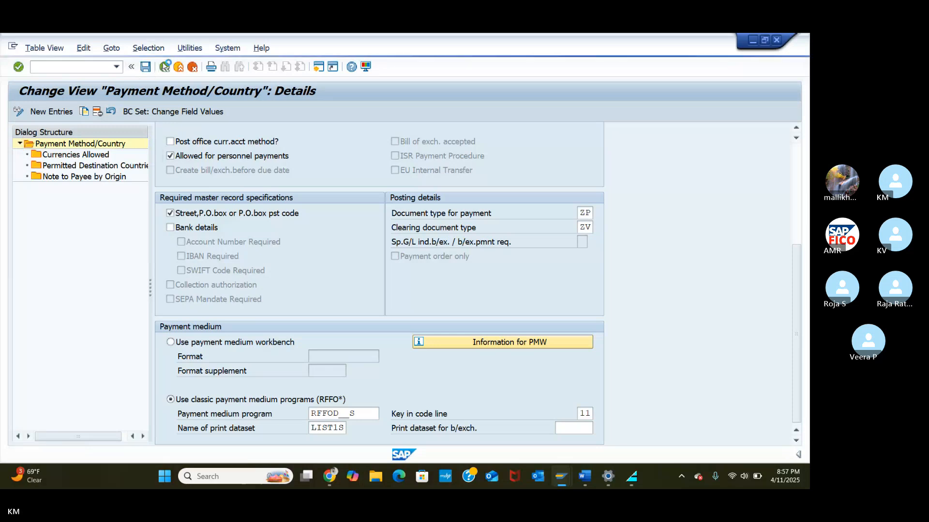
Step: Create a new payment-methods-in-company-code entry for TA55 using payment method C (Cheque-TA55)
left_click(165, 67)
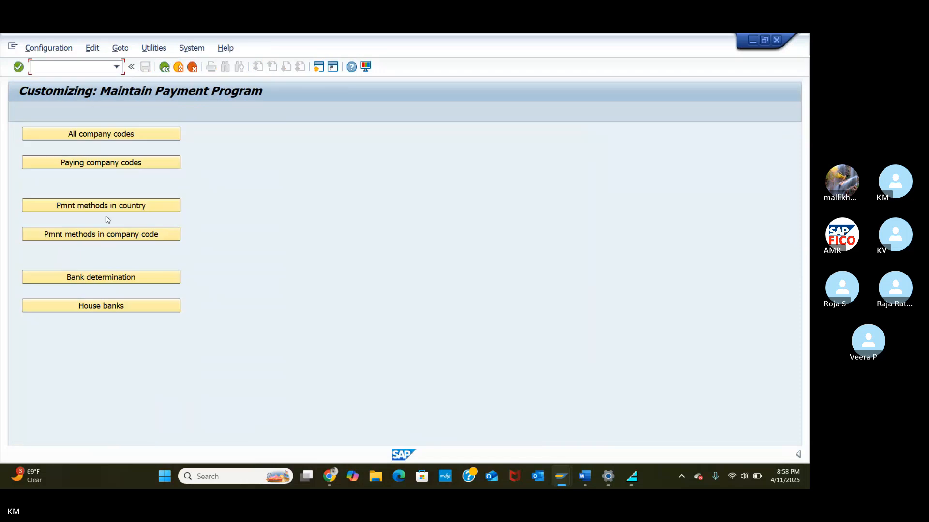
left_click(102, 235)
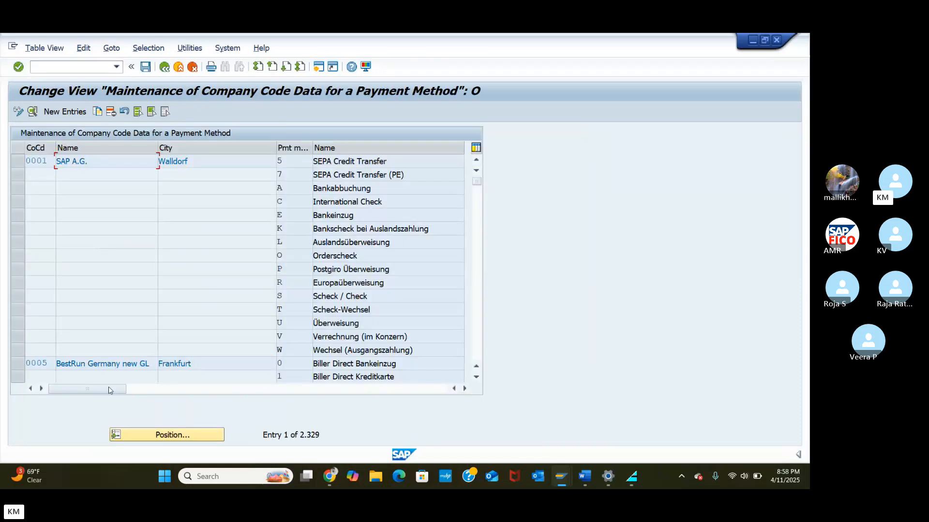
left_click(144, 438)
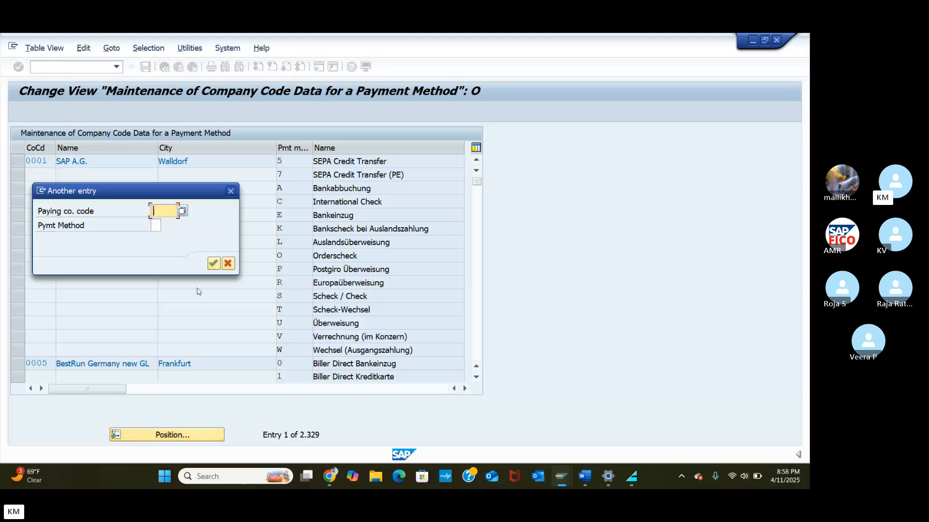
left_click(227, 265)
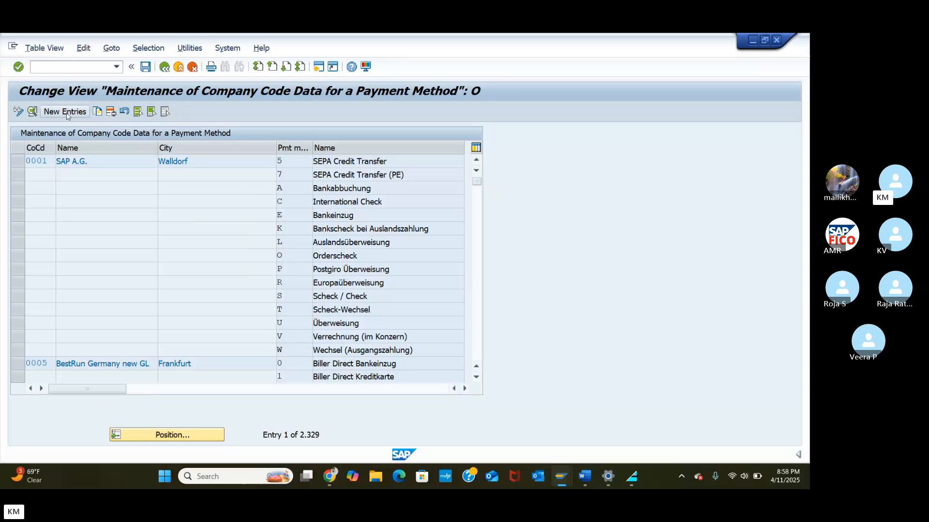
left_click(67, 112)
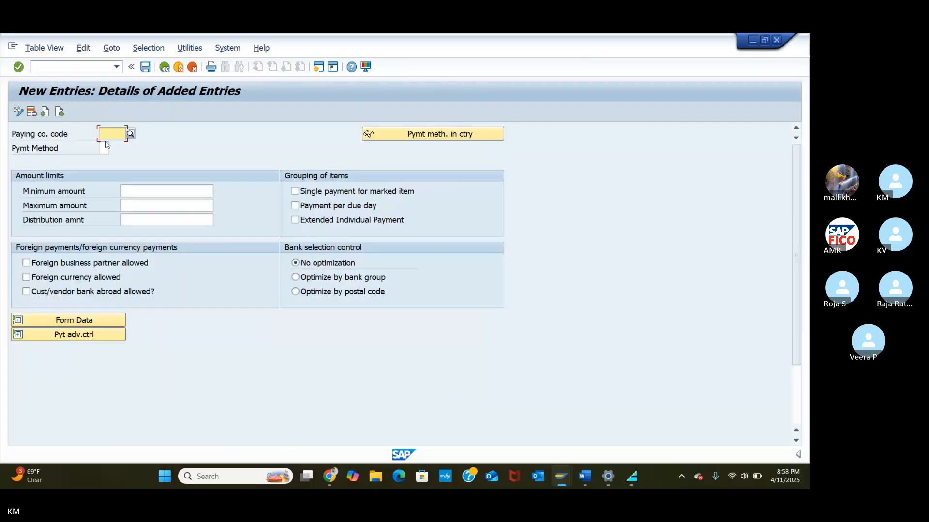
type("Y")
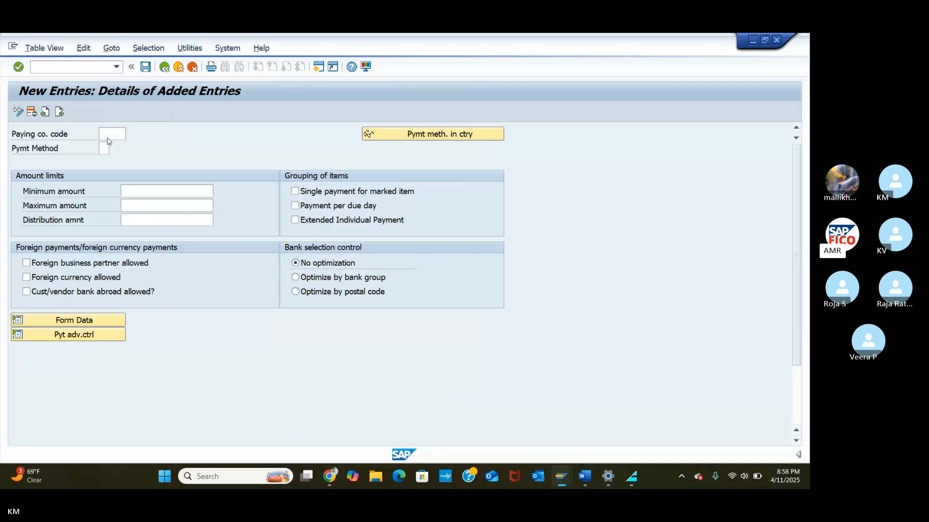
type("TA55")
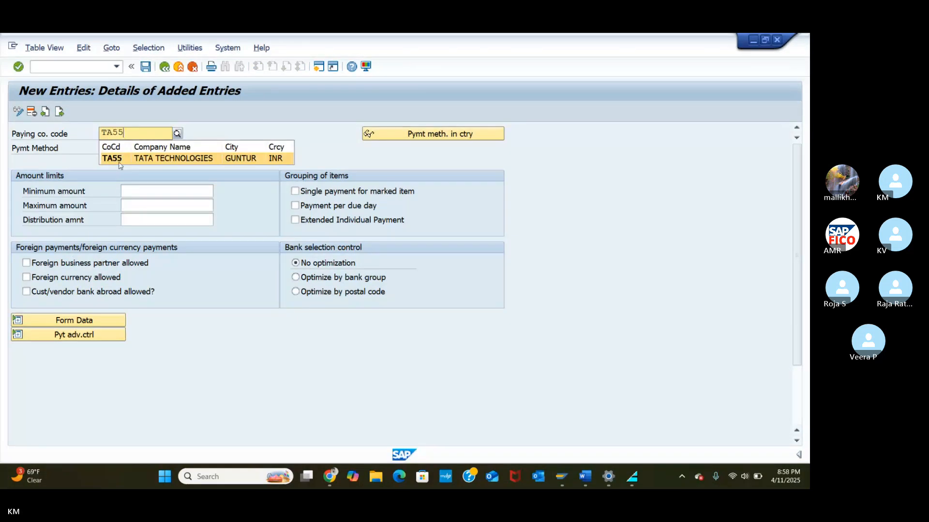
left_click(117, 160)
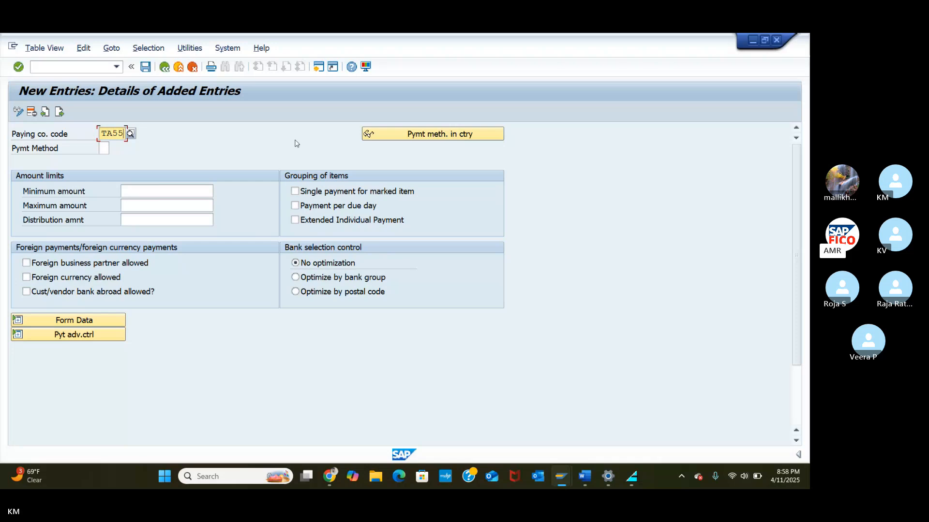
left_click(105, 150)
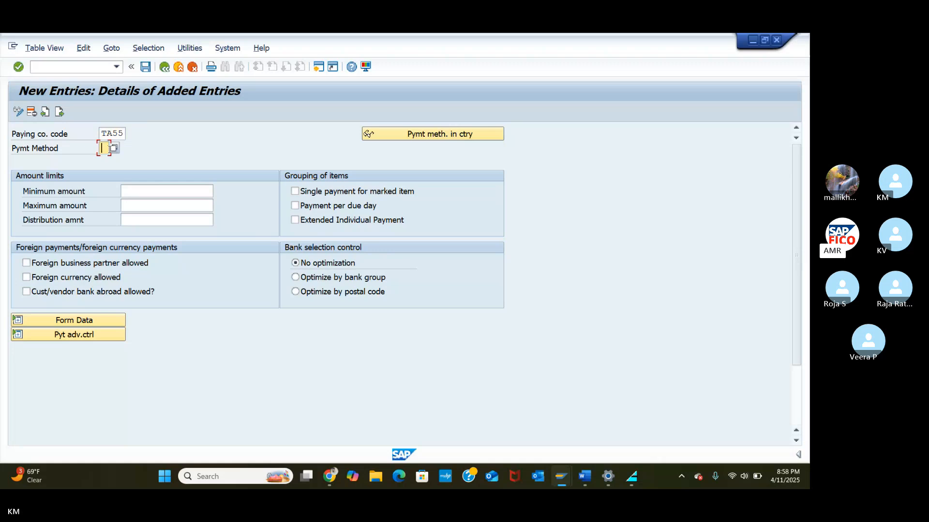
left_click(115, 148)
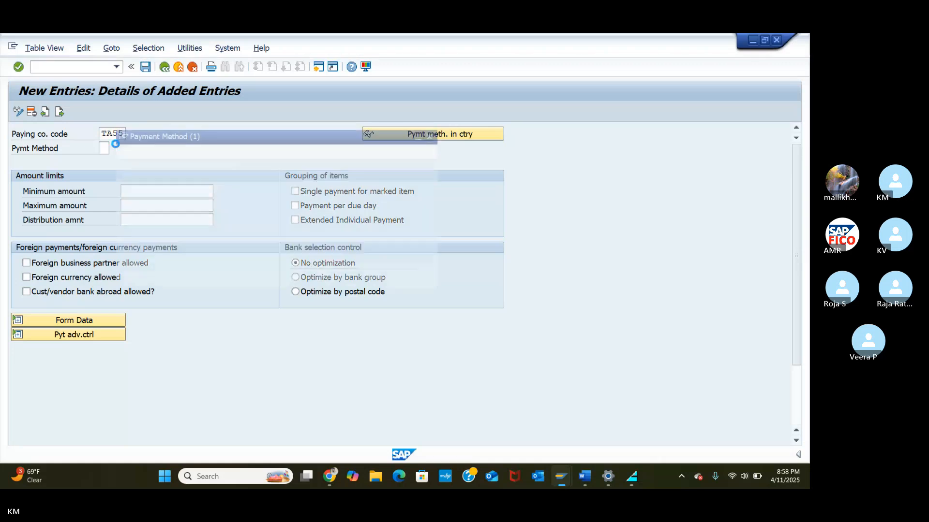
left_click(140, 134)
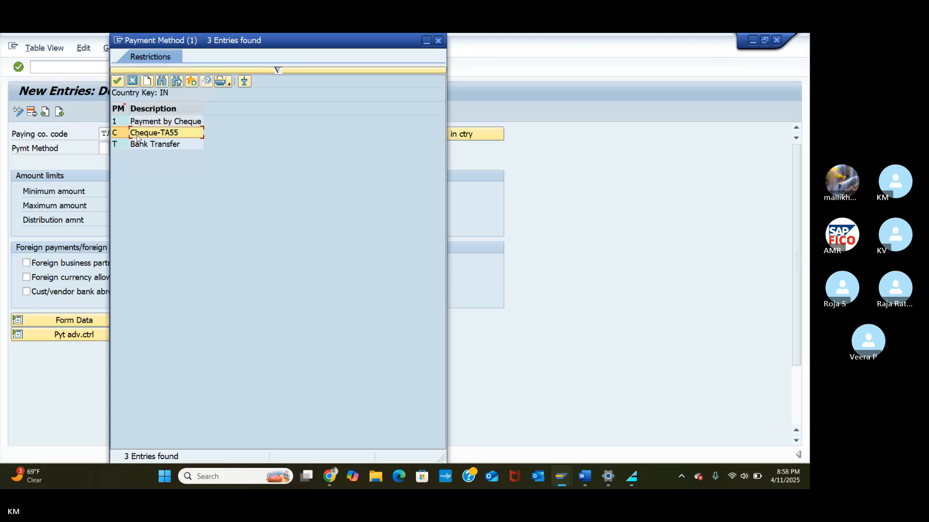
left_click(118, 82)
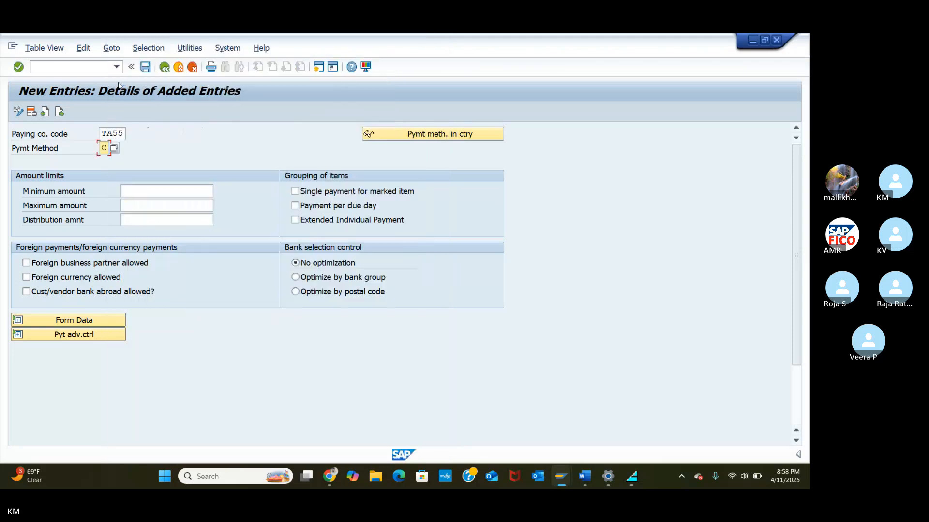
Step: Set amount limits of 100 to 999,999,999 INR and allow foreign business partners and foreign currency payments
left_click(153, 191)
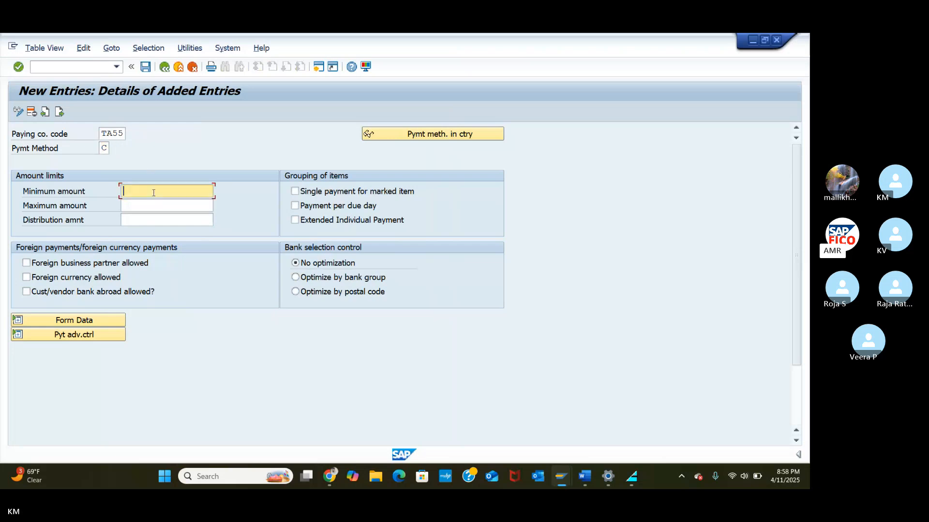
type("100")
left_click(156, 203)
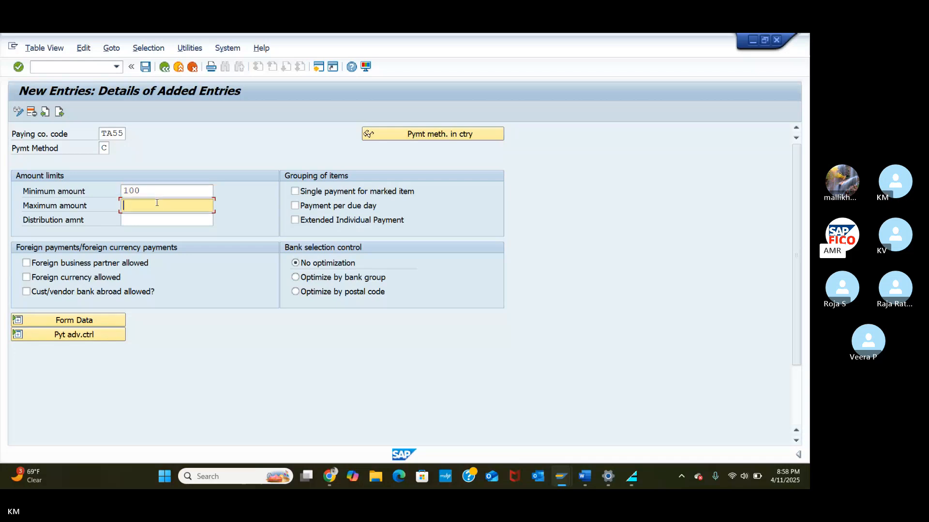
type("100")
key("BackSpace")
key("BackSpace")
key("BackSpace")
type("99")
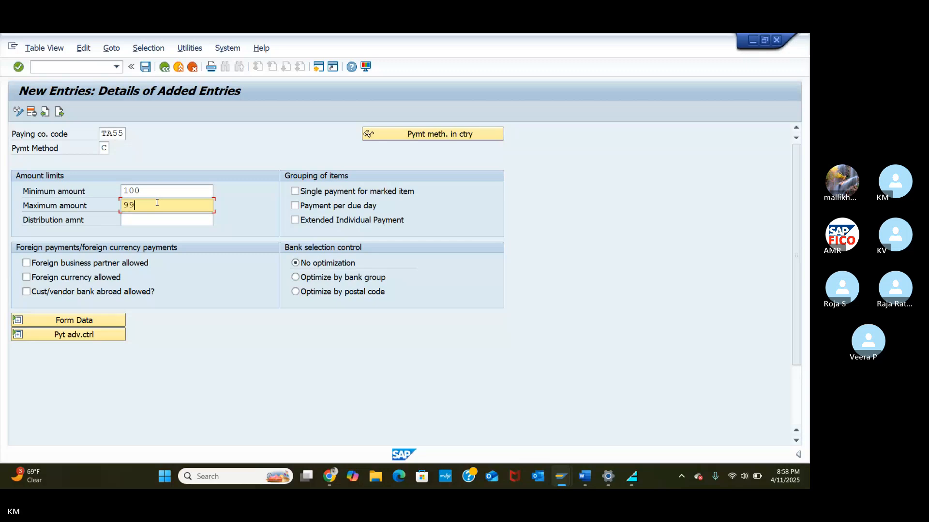
type("999999")
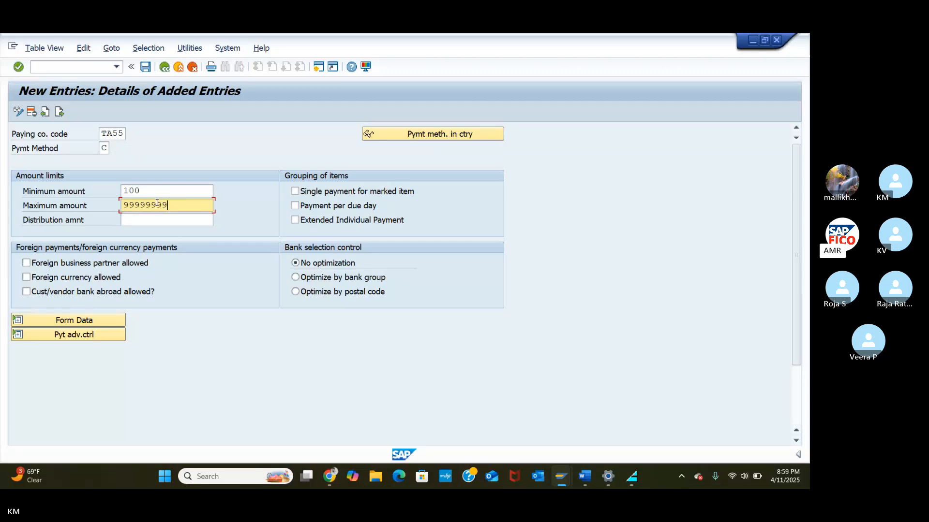
type("9")
left_click(158, 216)
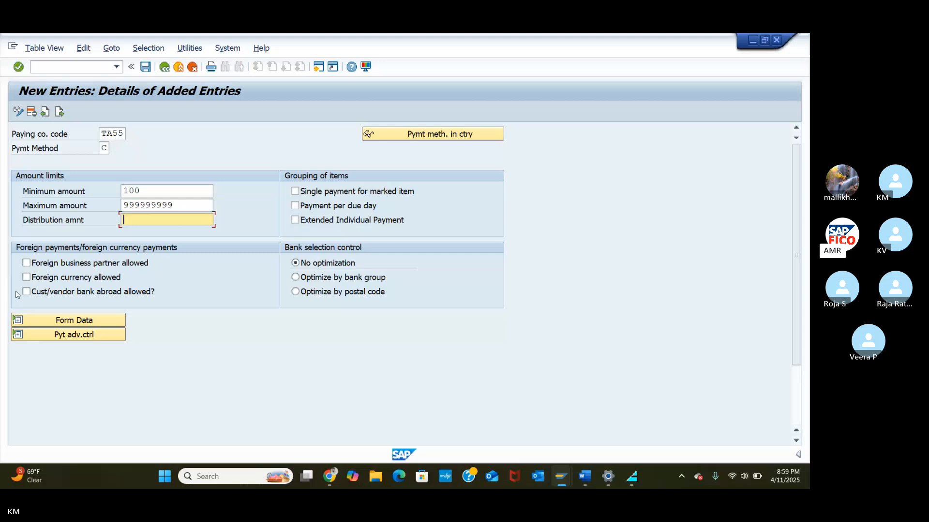
left_click(26, 266)
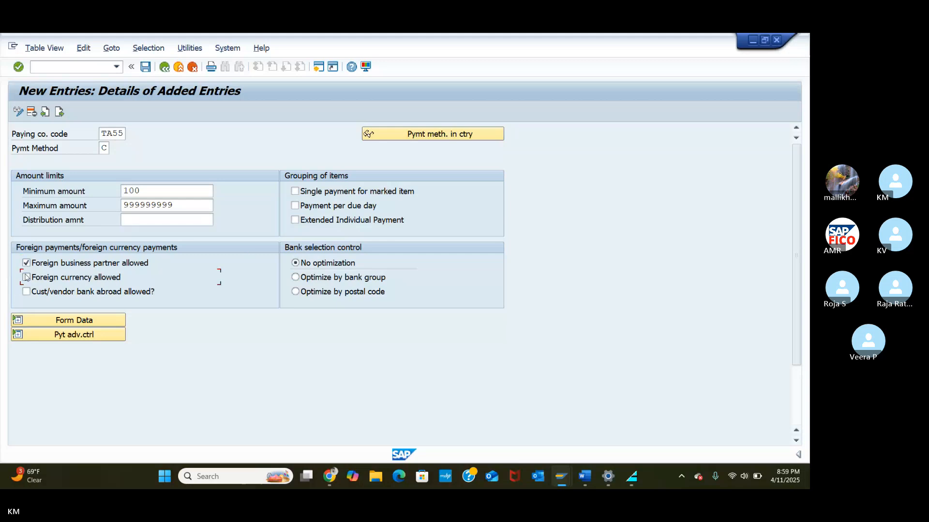
left_click(26, 278)
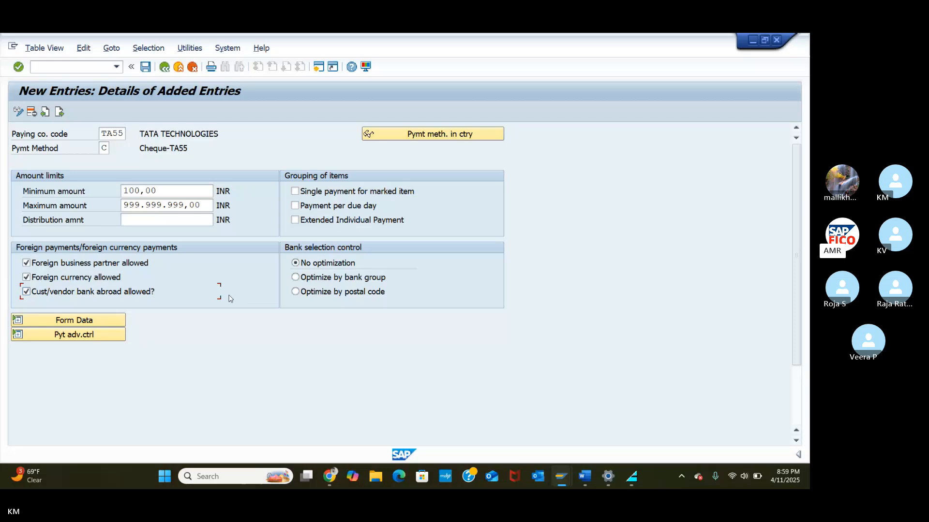
left_click(107, 320)
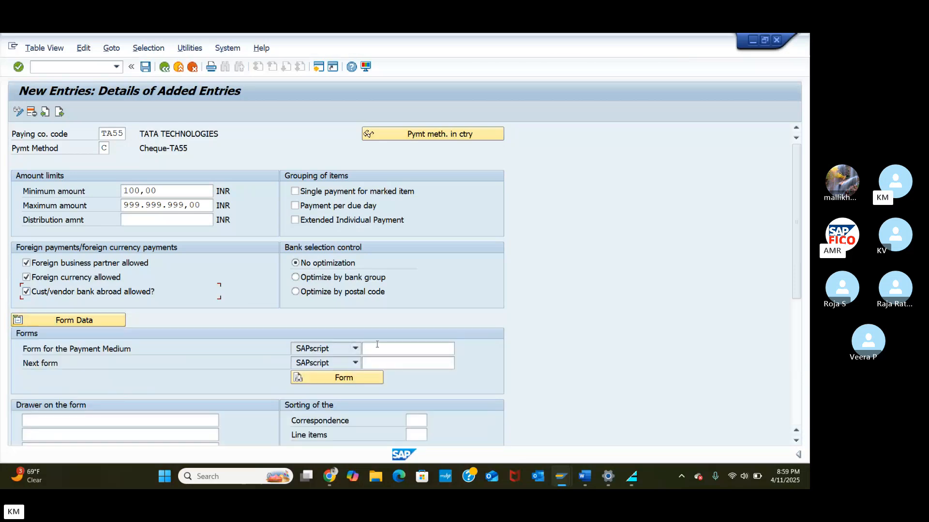
Step: Enter F110_PRENUM_CHCK as the payment medium form for payment method C, fixing a typo
left_click(378, 346)
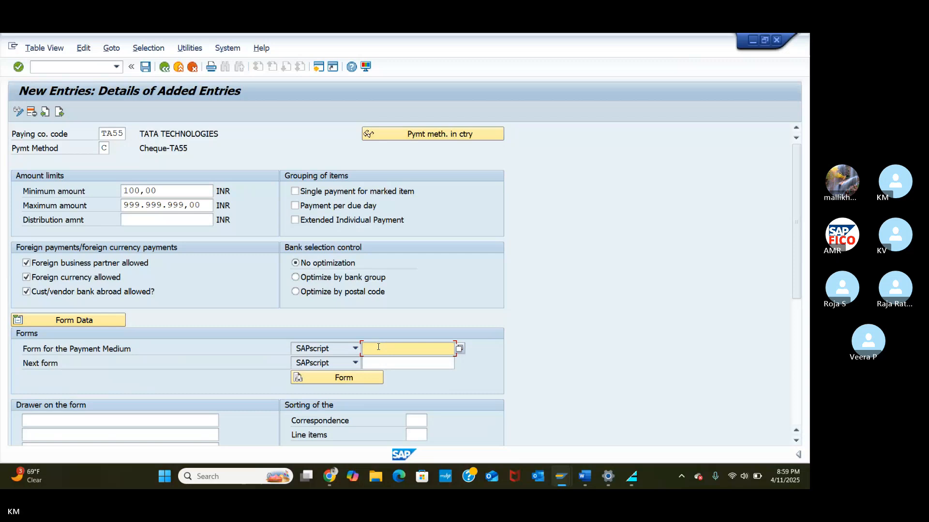
type("F110_")
type("B")
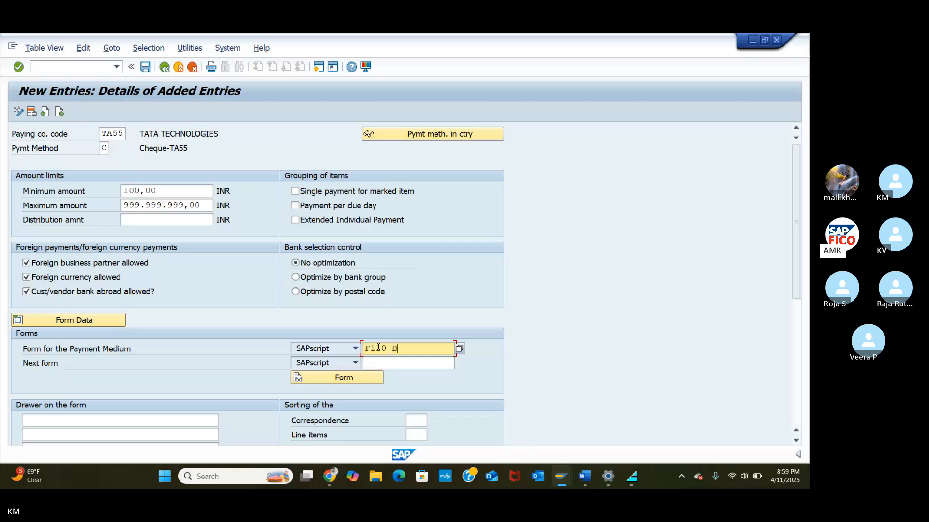
type("RENUM")
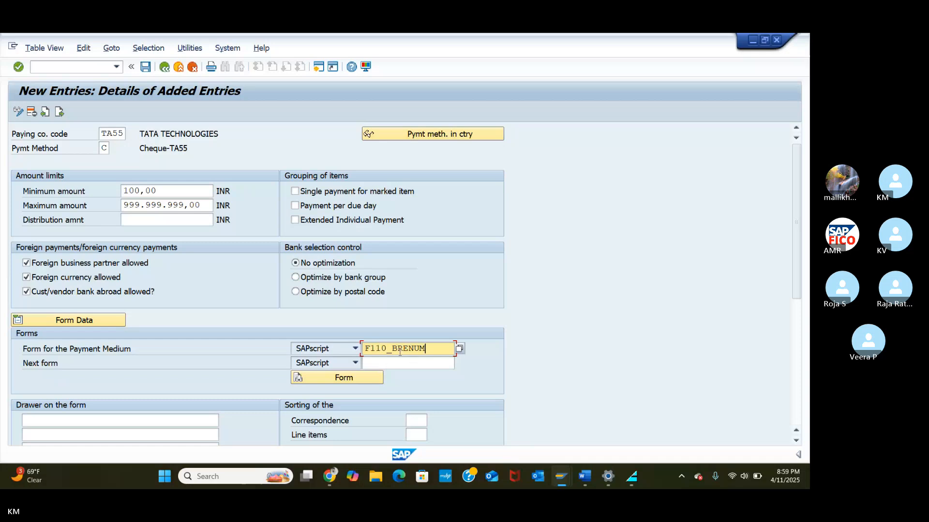
left_click(399, 352)
key("BackSpace")
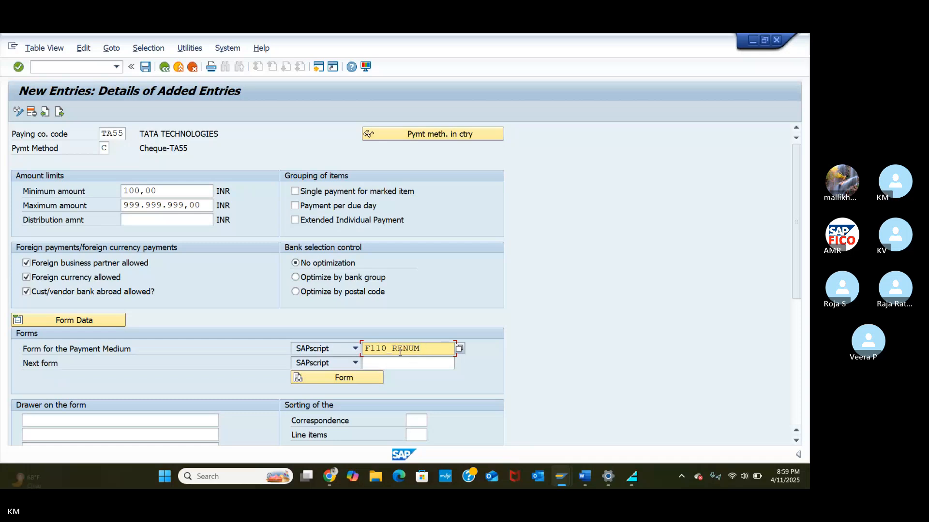
type("PRE")
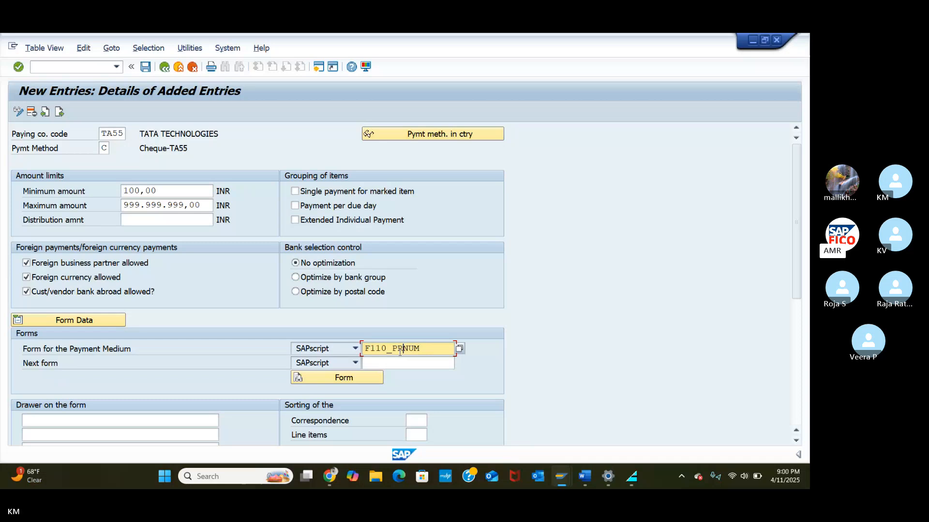
type("NUM")
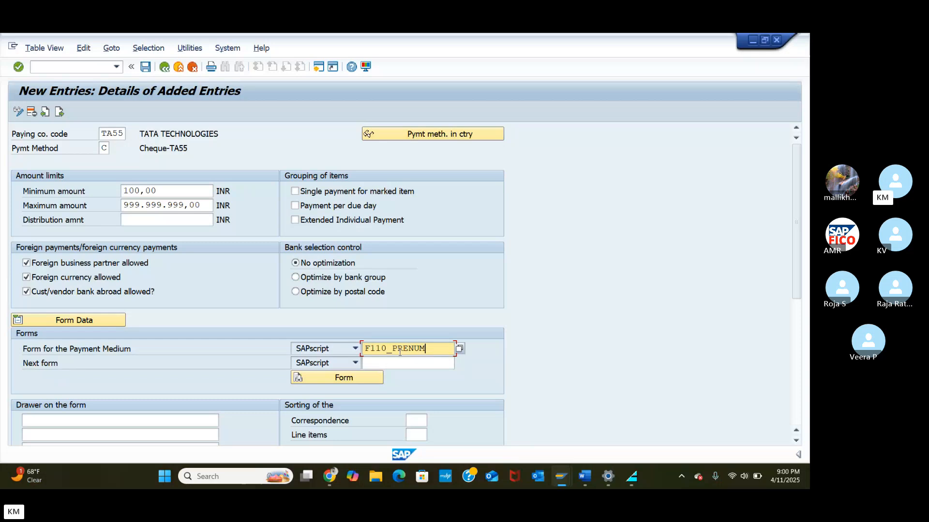
type("_")
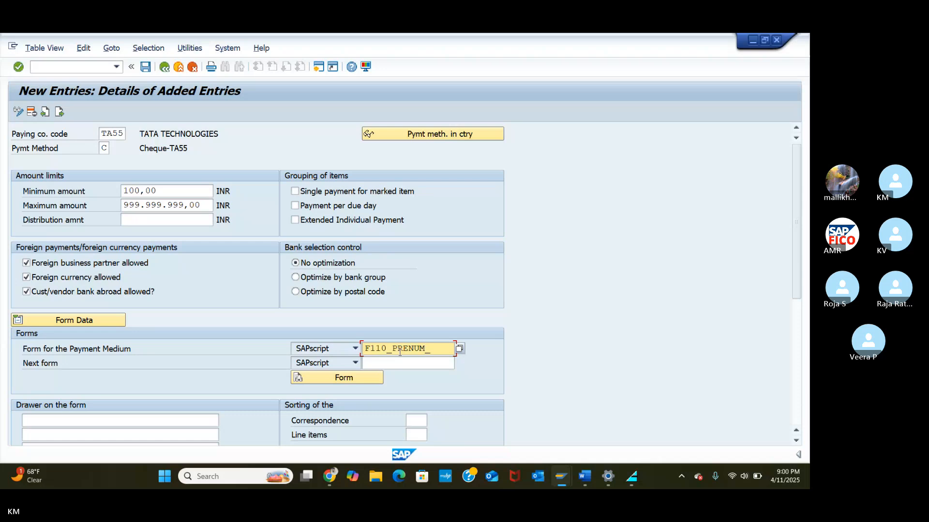
type("CHCK")
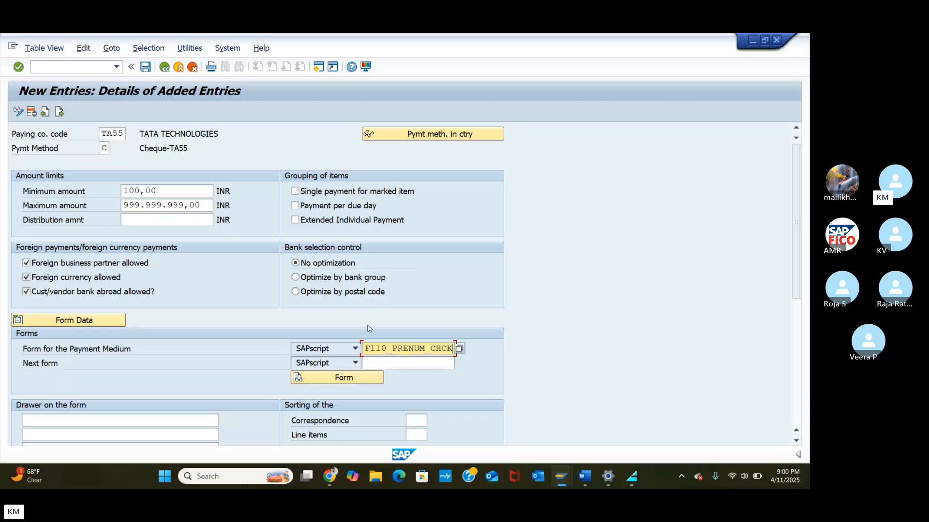
Step: Save payment method C under the customizing request and return to Maintain Payment Program
left_click(144, 69)
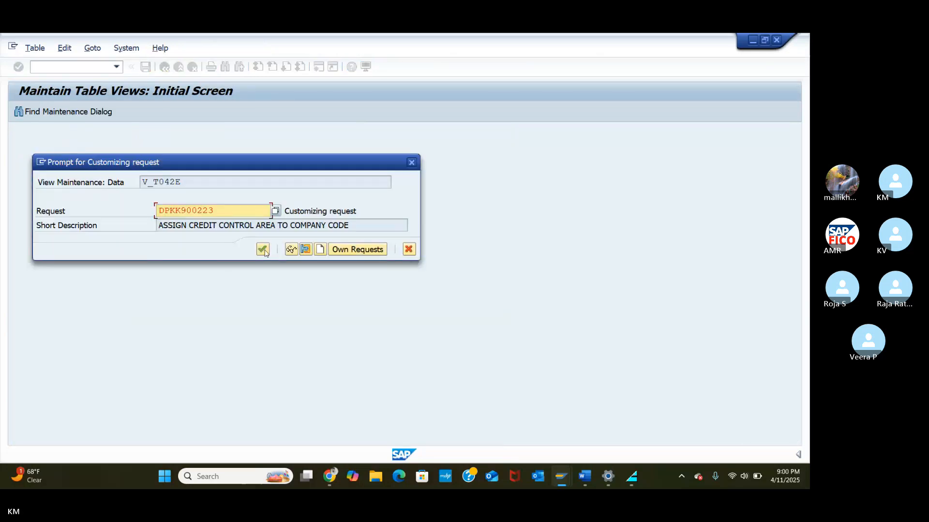
left_click(263, 249)
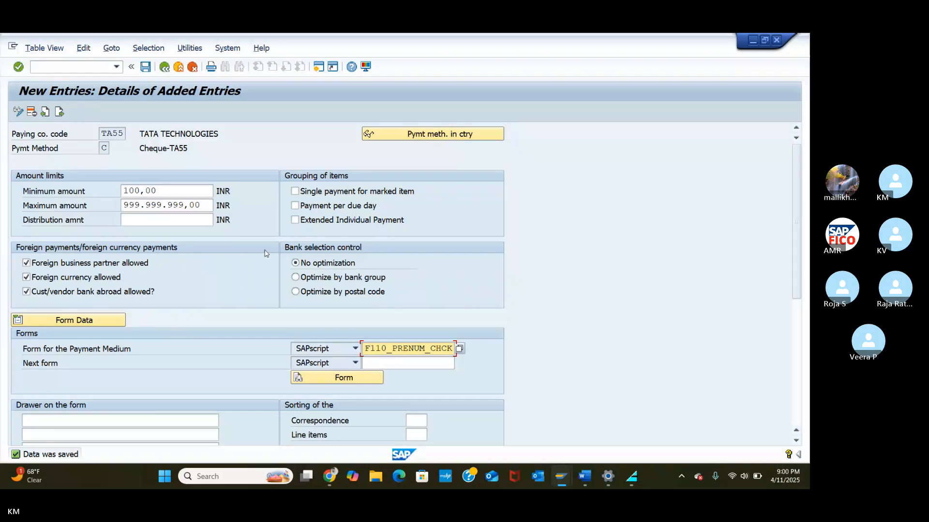
left_click(164, 68)
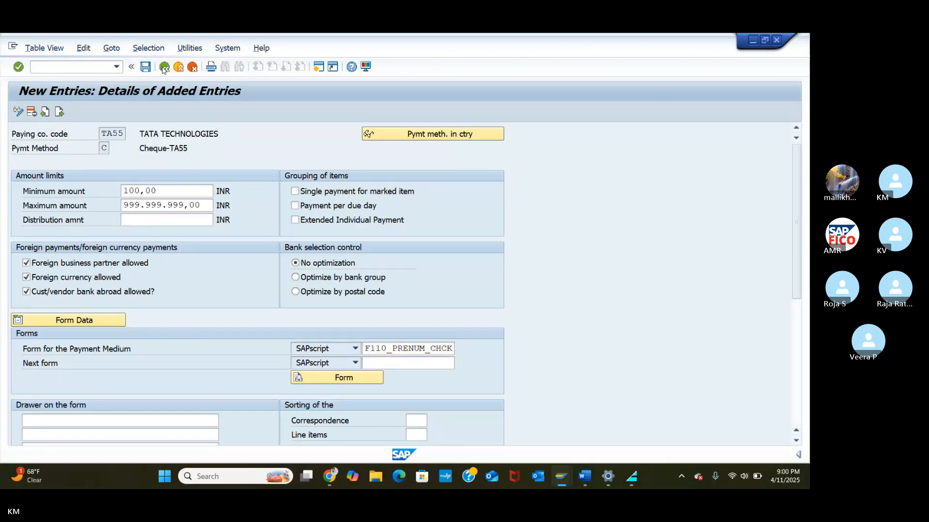
left_click(165, 67)
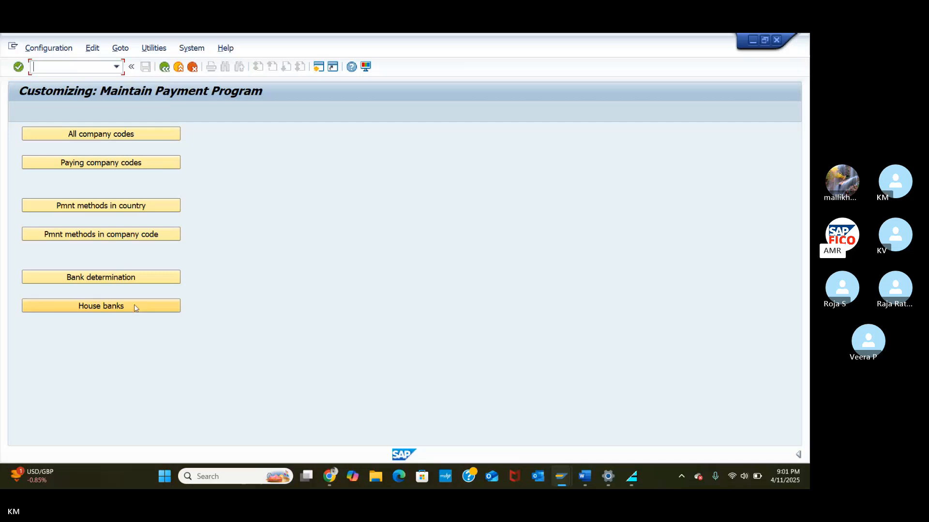
Step: Open House banks with TA55 as the company code work area
left_click(121, 303)
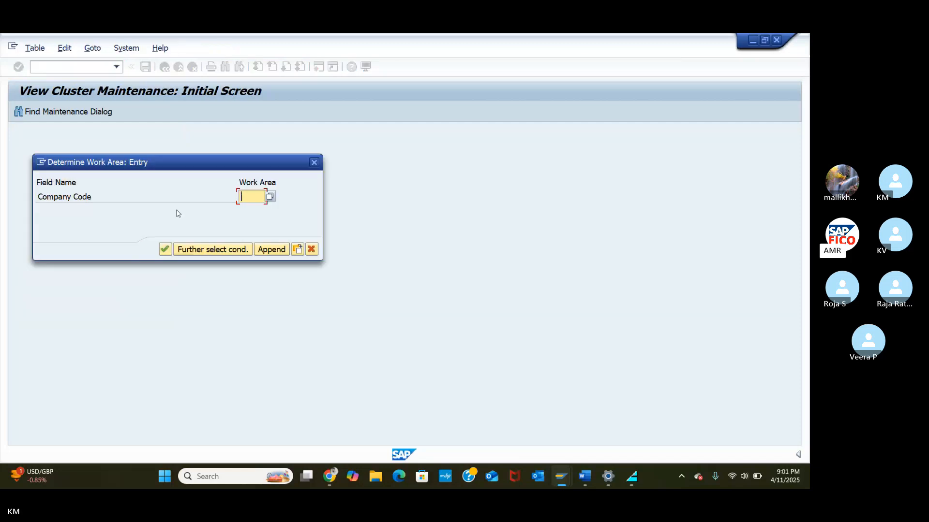
type("TA55")
left_click(164, 250)
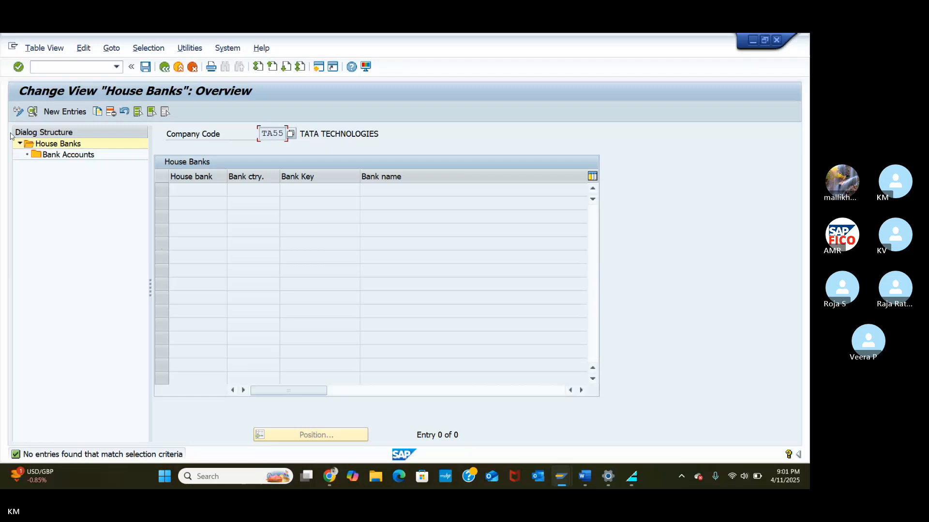
Step: Start a new house bank entry HDFC with bank country India (IN)
left_click(60, 113)
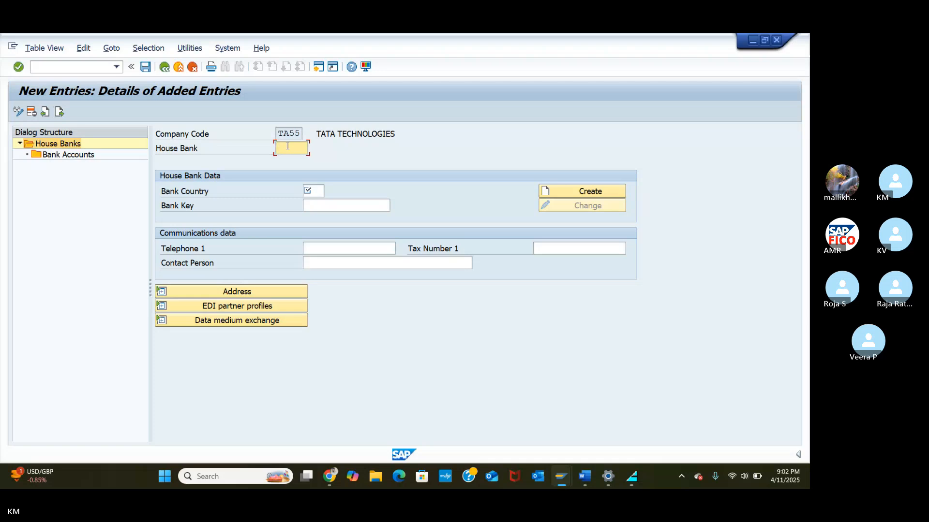
type("S")
key("BackSpace")
type("HDFC")
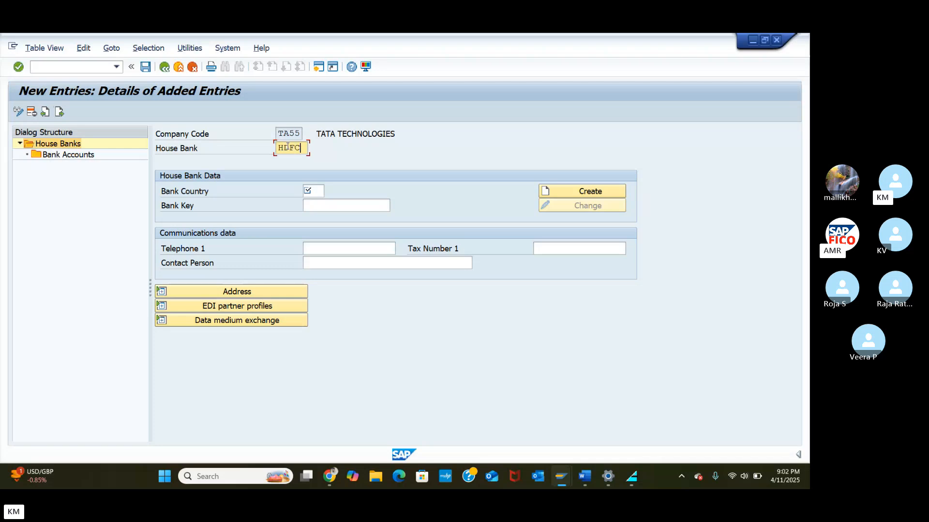
left_click(318, 192)
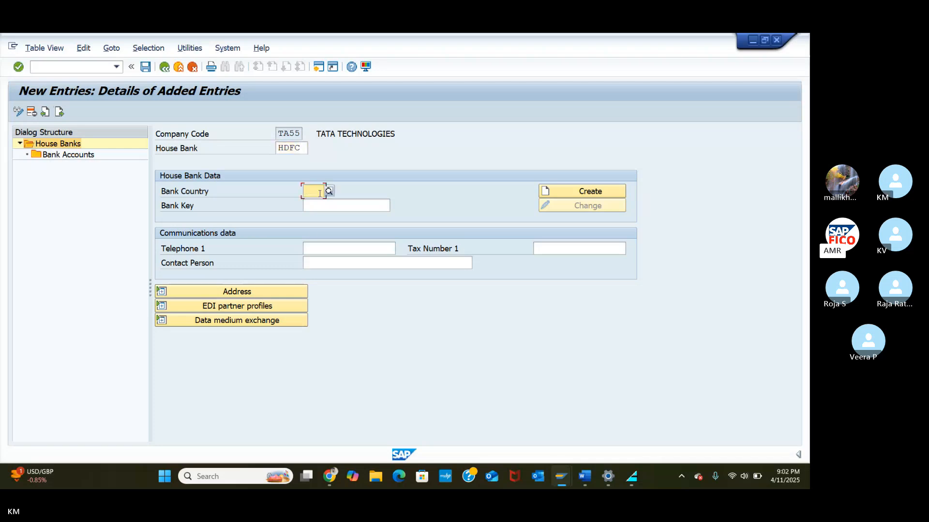
type("IN")
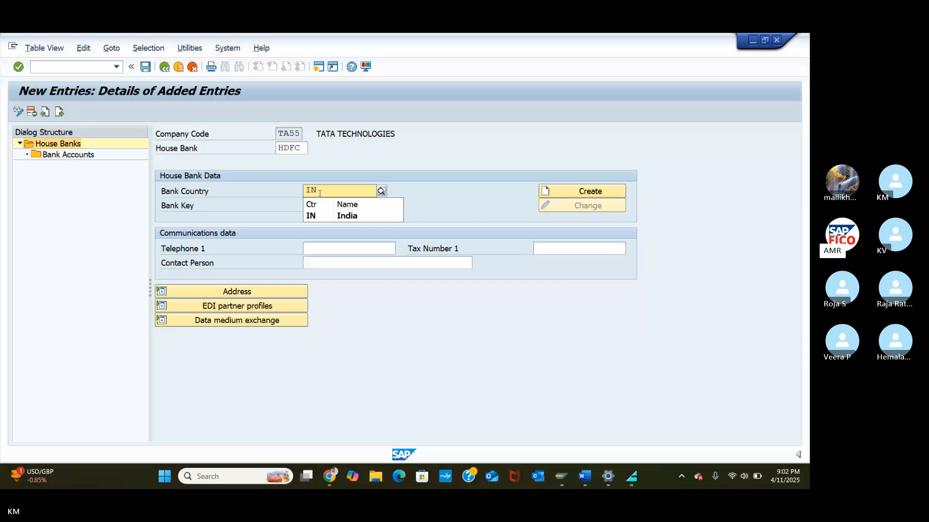
left_click(316, 218)
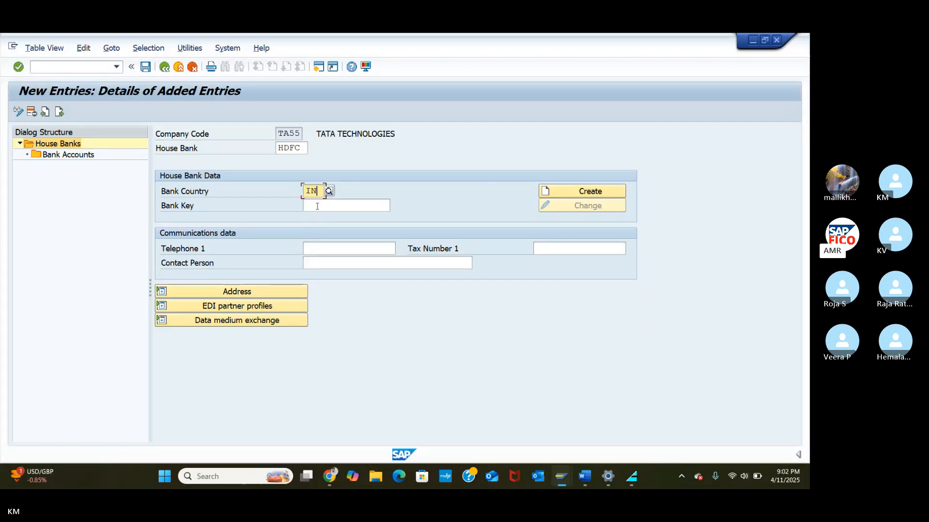
Step: Enter the bank key and create the HDFC BANK bank master record
left_click(317, 206)
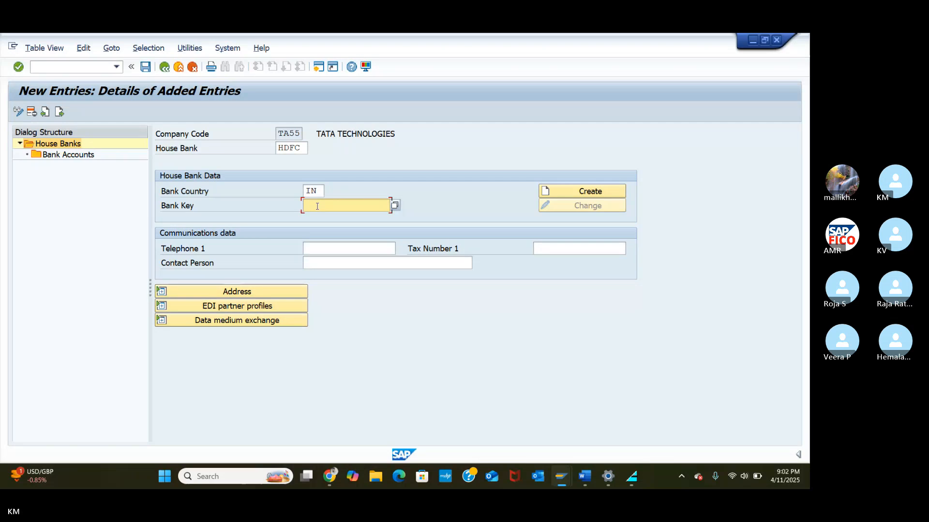
type("98782425")
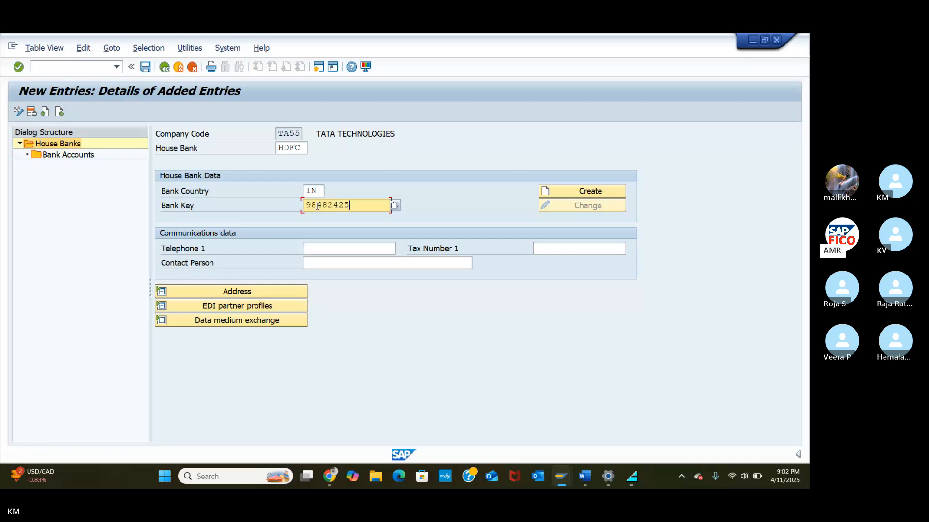
key("BackSpace")
key("BackSpace")
key("BackSpace")
key("BackSpace")
key("BackSpace")
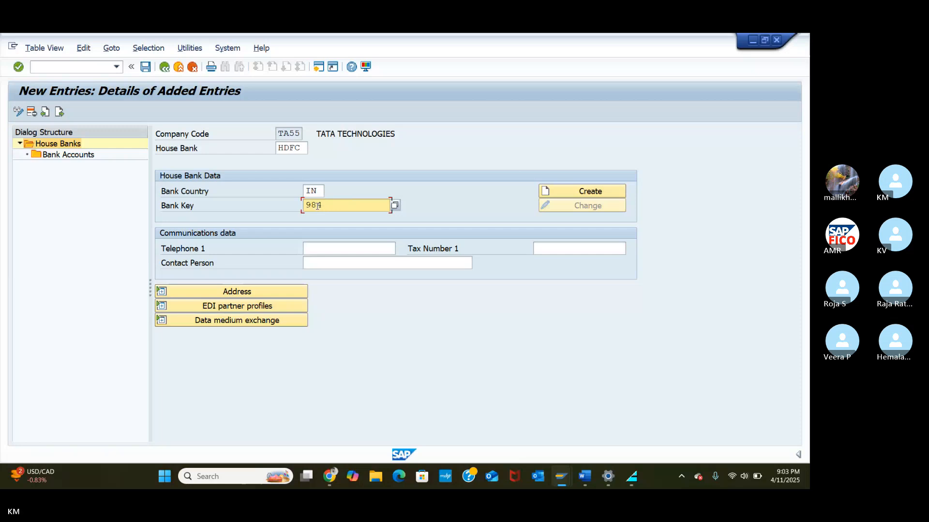
type("488824525")
left_click(547, 192)
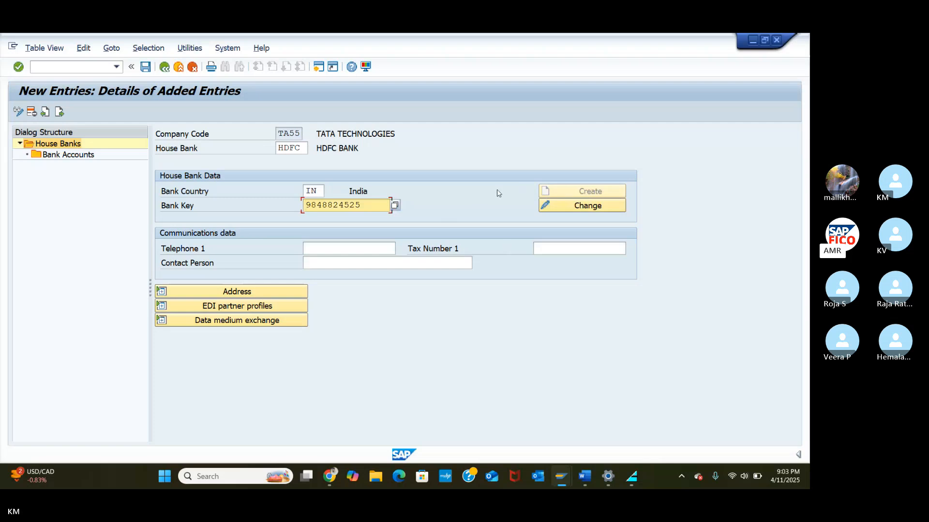
left_click(565, 196)
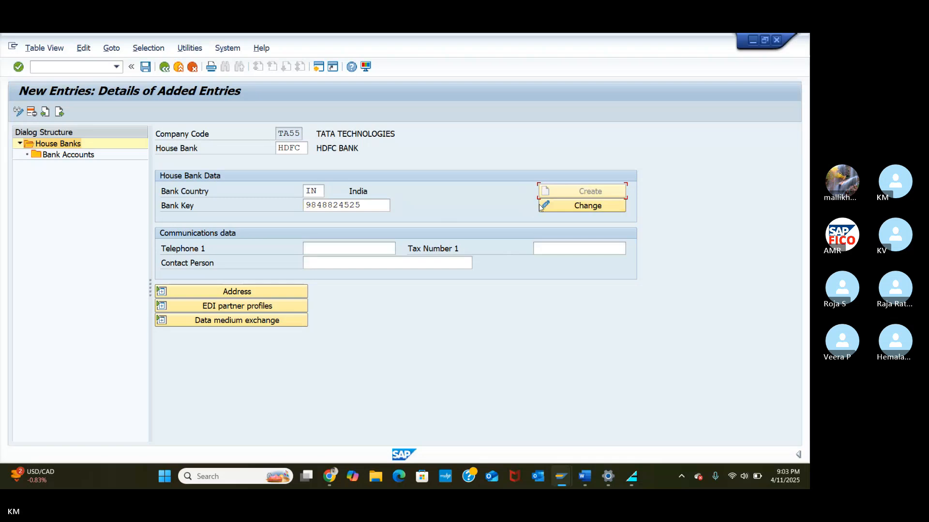
Step: Save the HDFC house bank under the customizing request, review its address, and open Bank Accounts
left_click(147, 67)
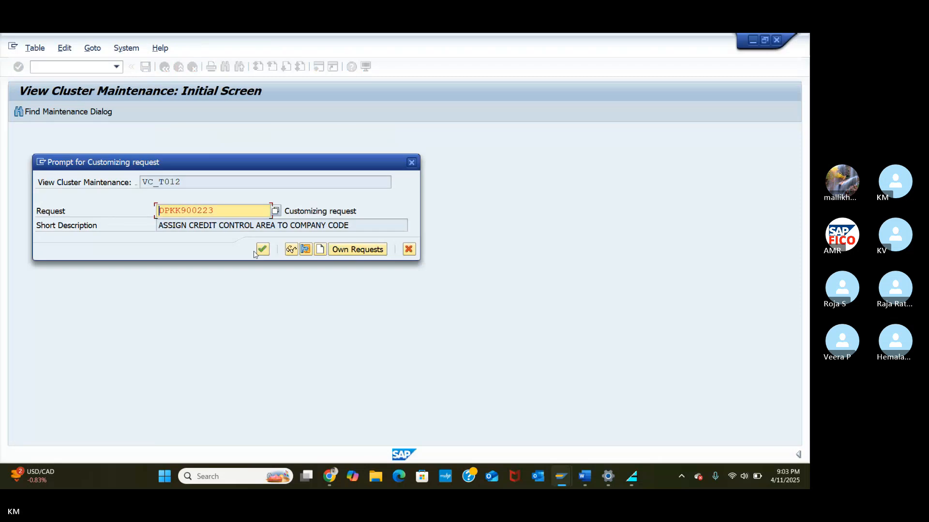
left_click(263, 250)
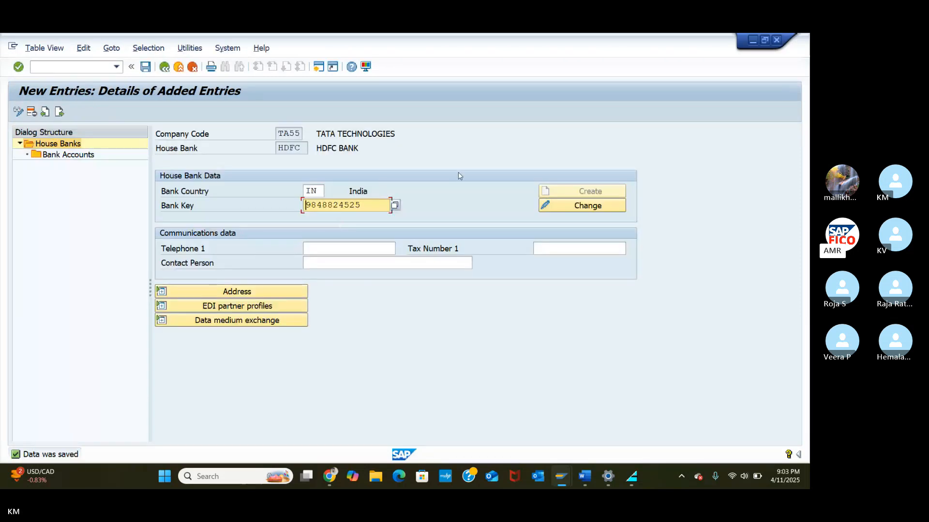
left_click(283, 297)
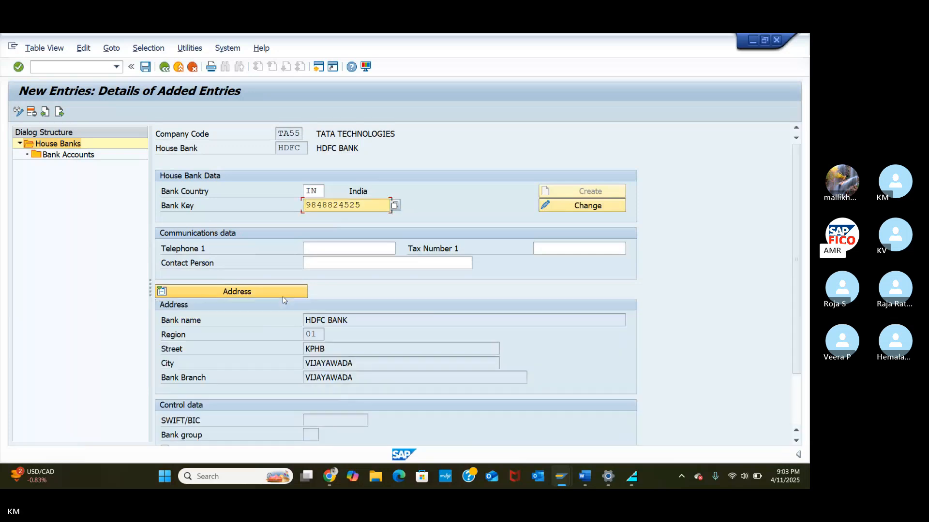
scroll(282, 297, "down", 5)
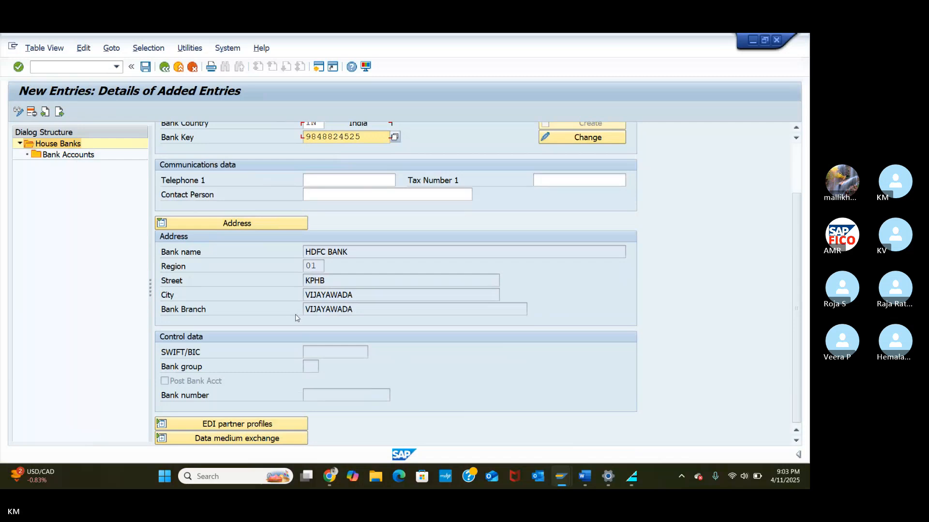
double_click(68, 154)
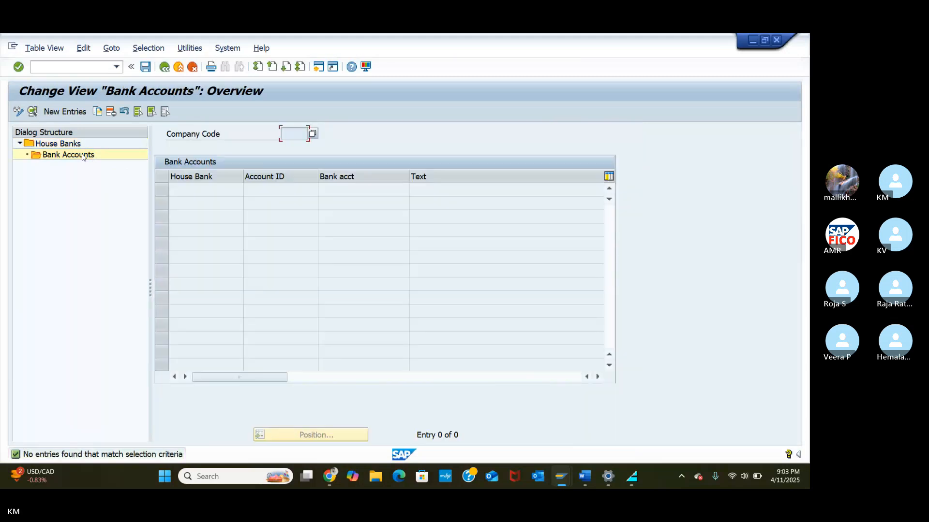
left_click(67, 112)
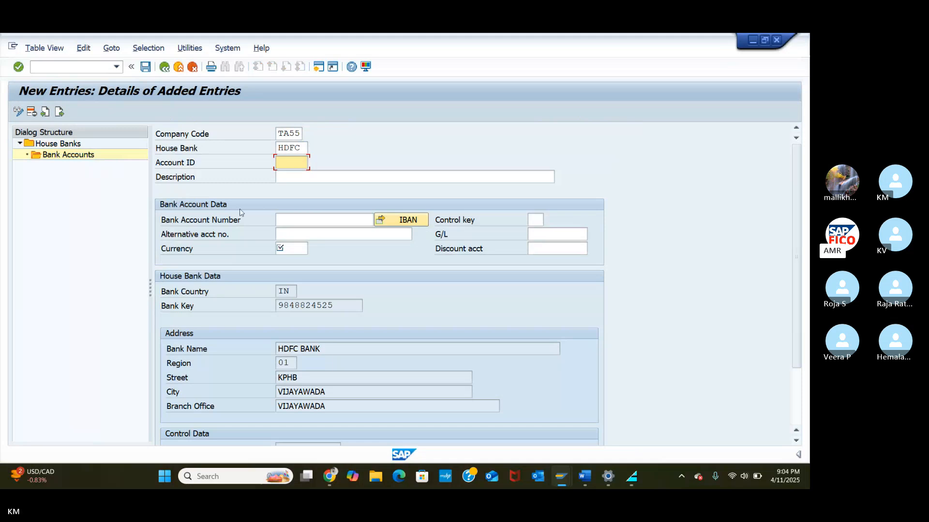
left_click(164, 66)
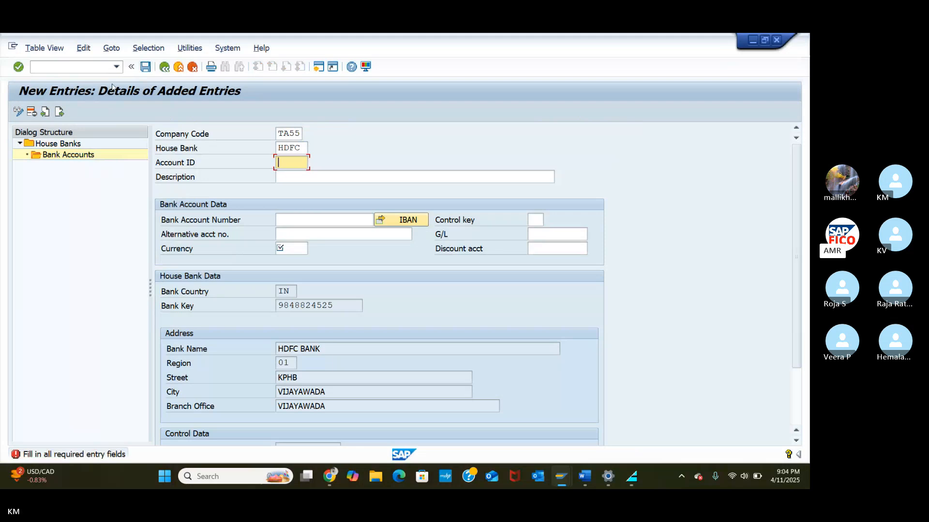
left_click(192, 67)
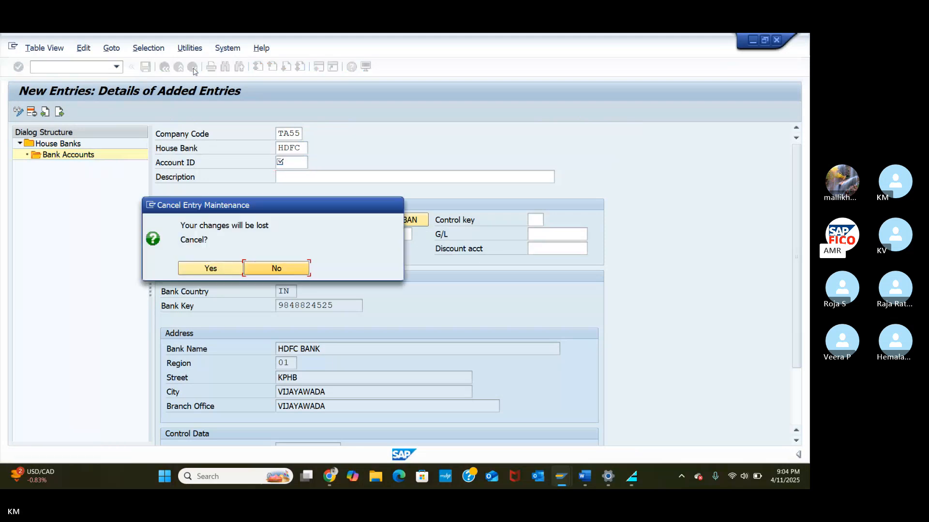
left_click(207, 267)
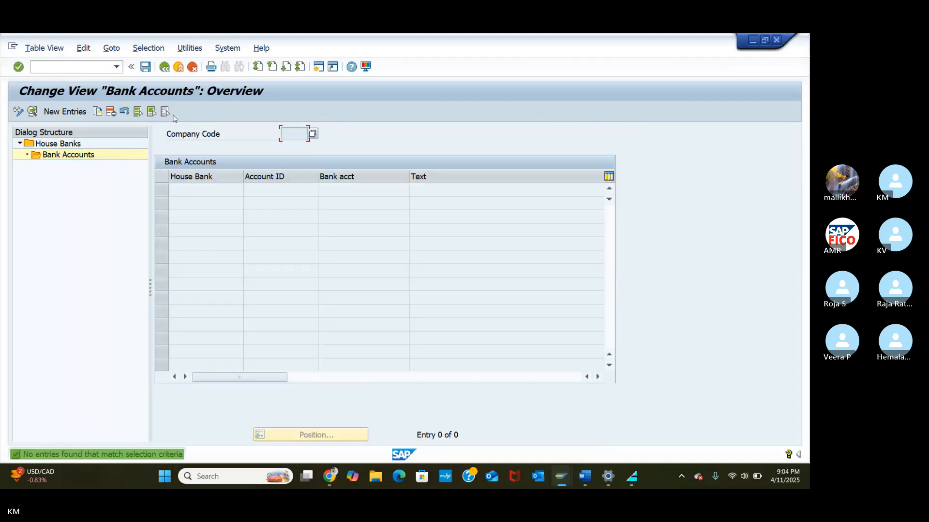
Step: Reopen the HDFC bank's master data and change its city to HYD
left_click(165, 69)
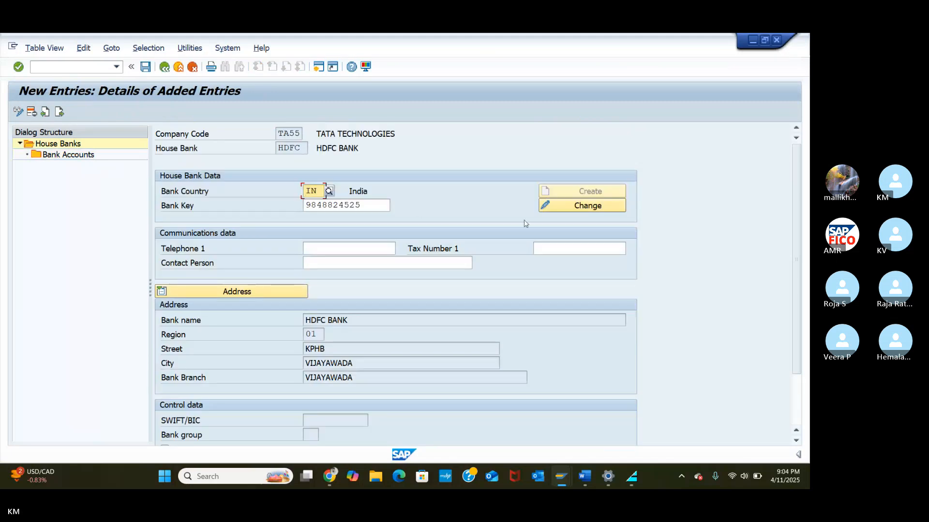
left_click(546, 207)
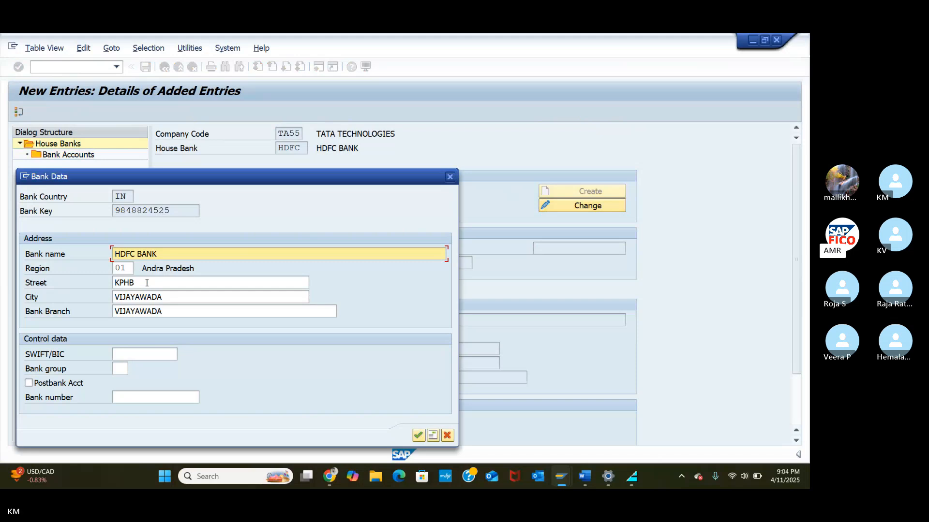
left_click(166, 297)
key("BackSpace")
key("BackSpace")
key("BackSpace")
key("BackSpace")
key("BackSpace")
key("BackSpace")
key("BackSpace")
key("BackSpace")
key("BackSpace")
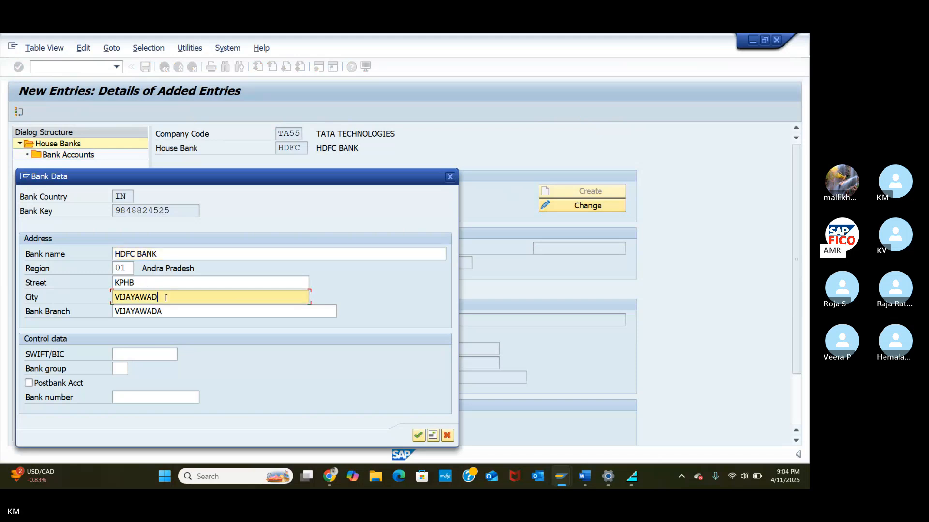
key("BackSpace")
type("HYD")
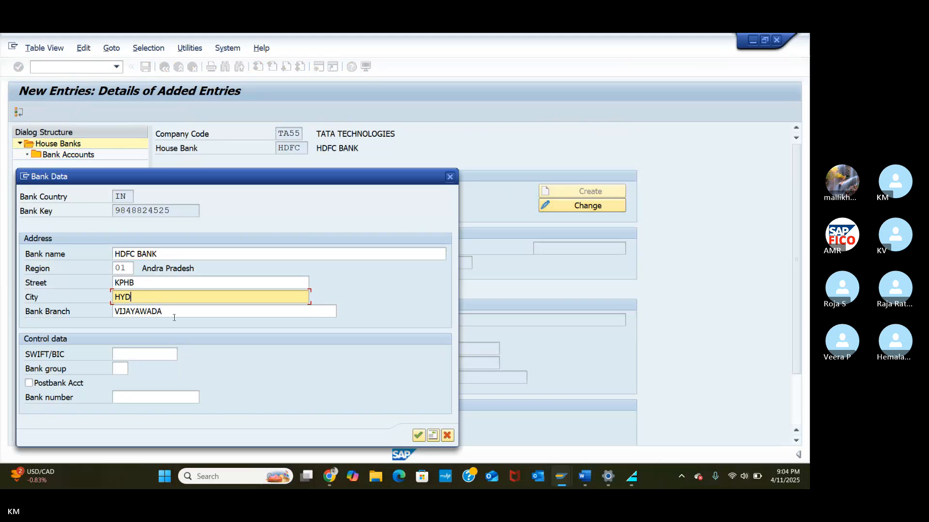
Step: Set the bank branch to HYD BRANCH and confirm the updated address
left_click(174, 317)
key("BackSpace")
key("BackSpace")
key("BackSpace")
key("BackSpace")
key("BackSpace")
key("BackSpace")
key("BackSpace")
key("BackSpace")
key("BackSpace")
key("BackSpace")
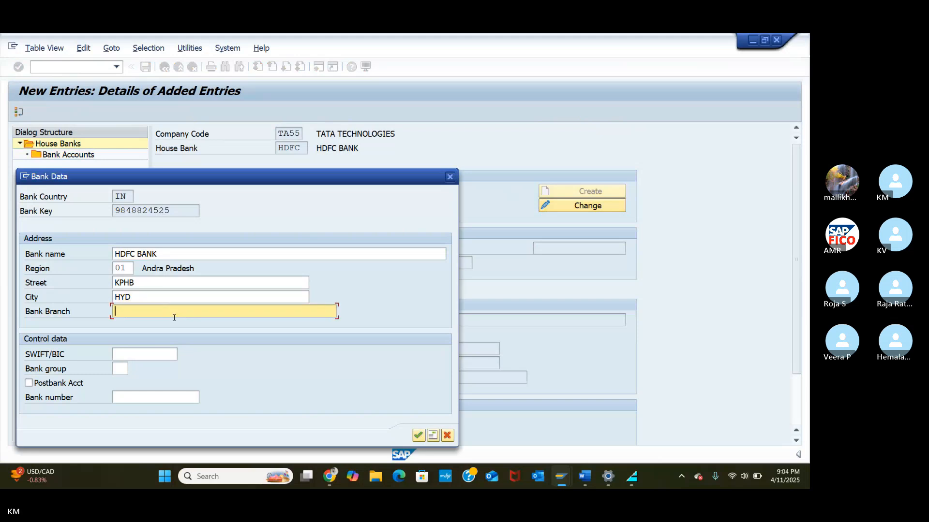
type("HYD BR")
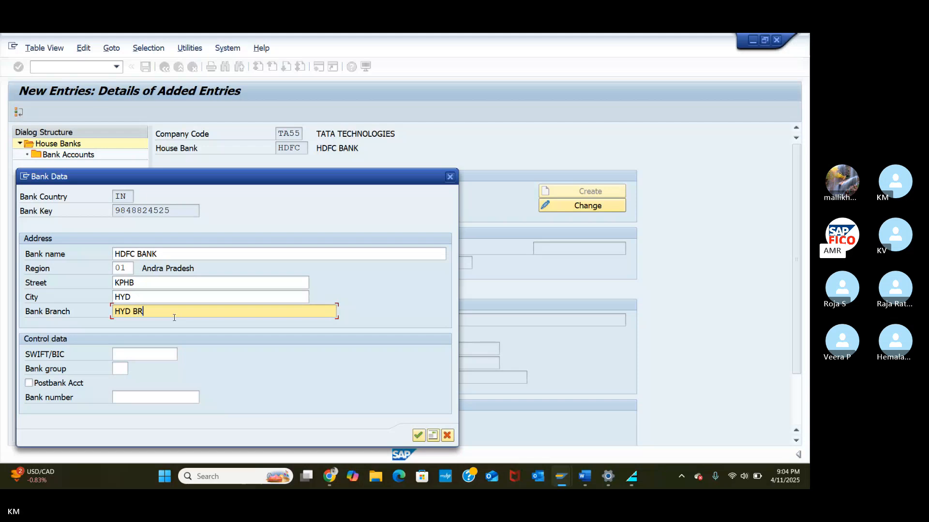
type("ANCH")
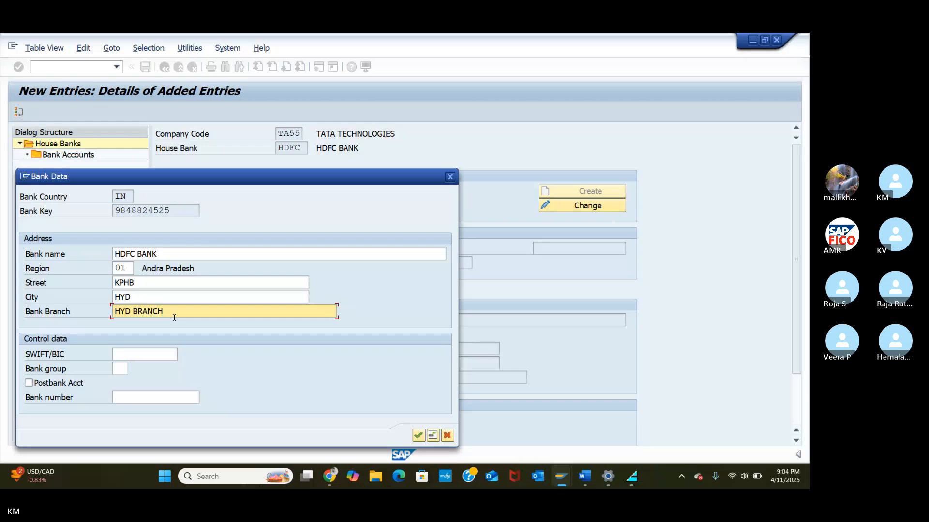
left_click(418, 436)
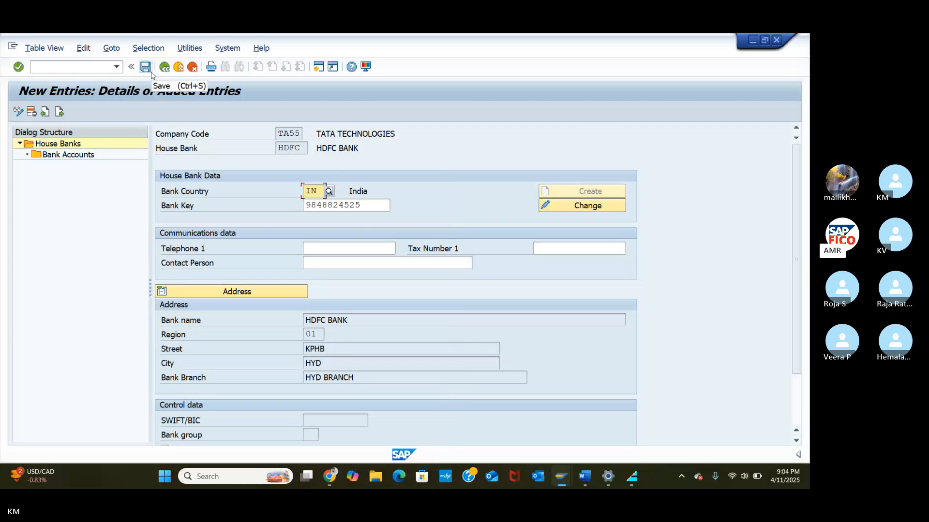
left_click(76, 154)
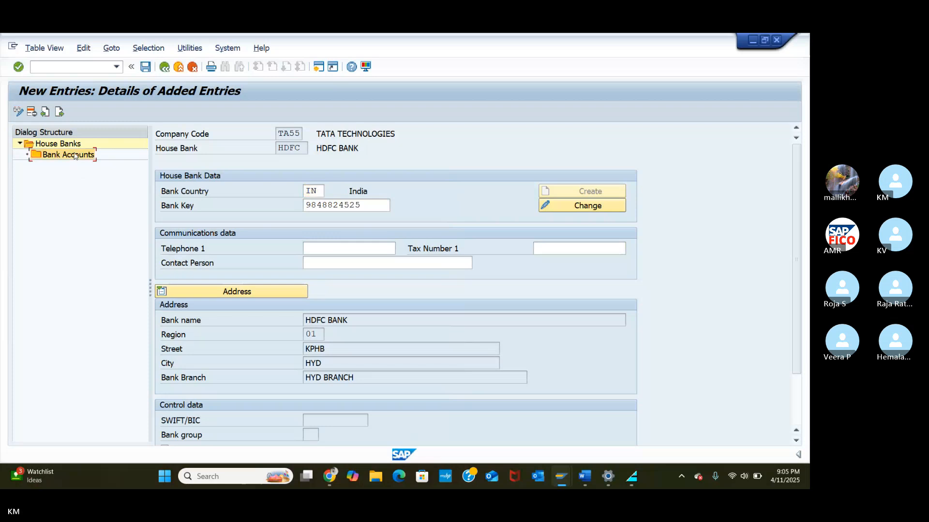
Step: Add a bank account with account ID HDFC, the bank account number and control key IN
double_click(82, 156)
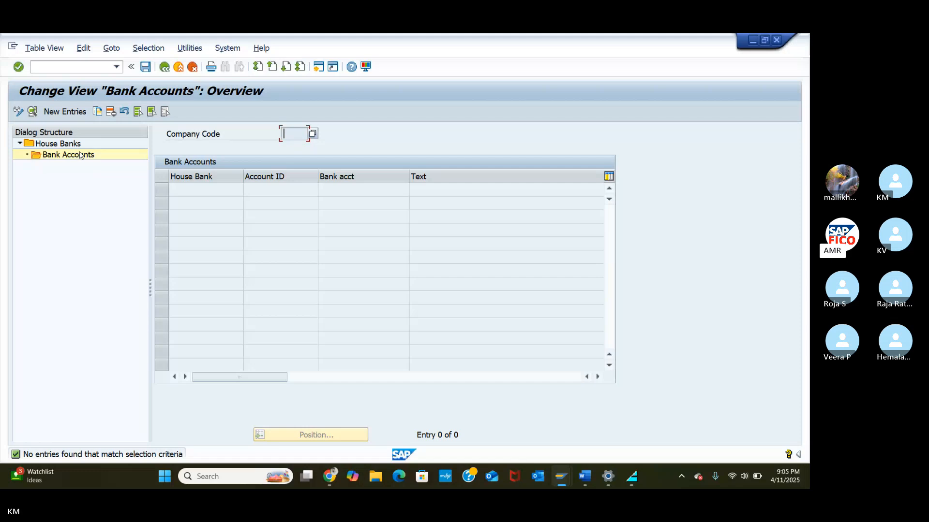
left_click(46, 111)
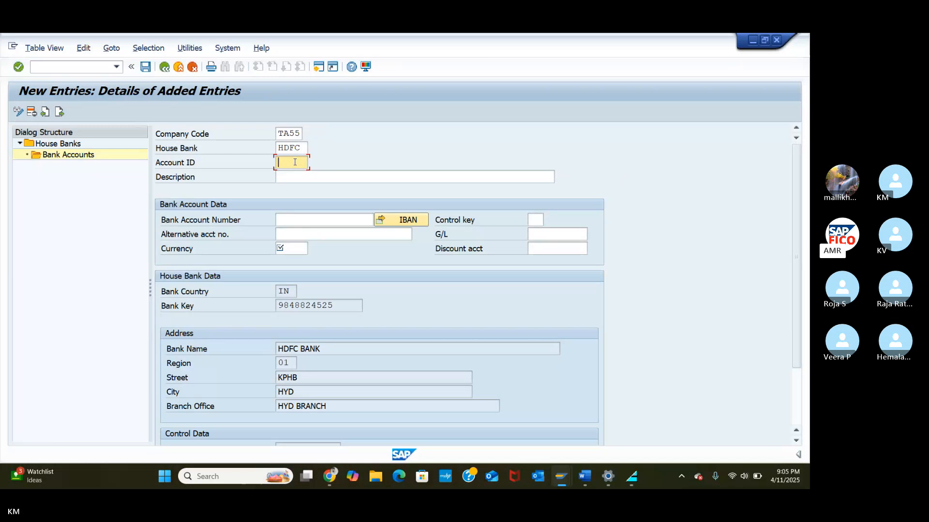
type("HDFC")
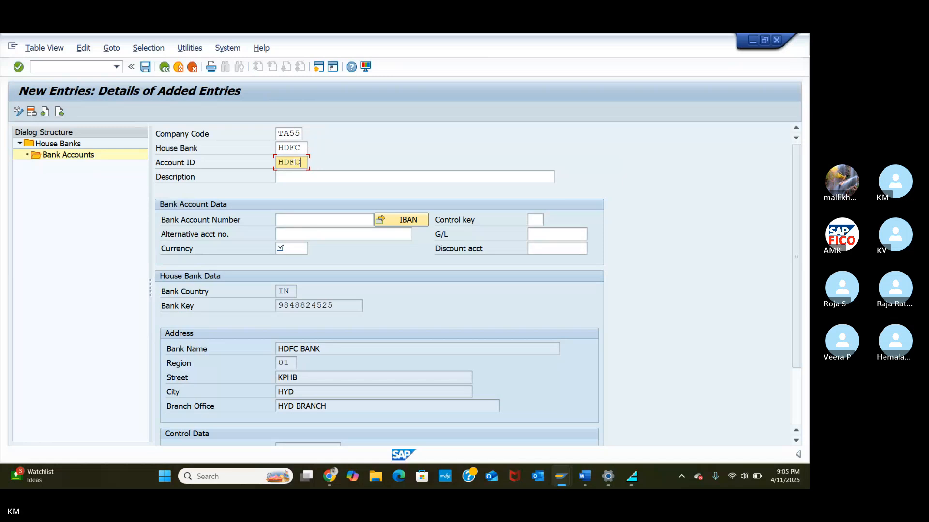
left_click(332, 222)
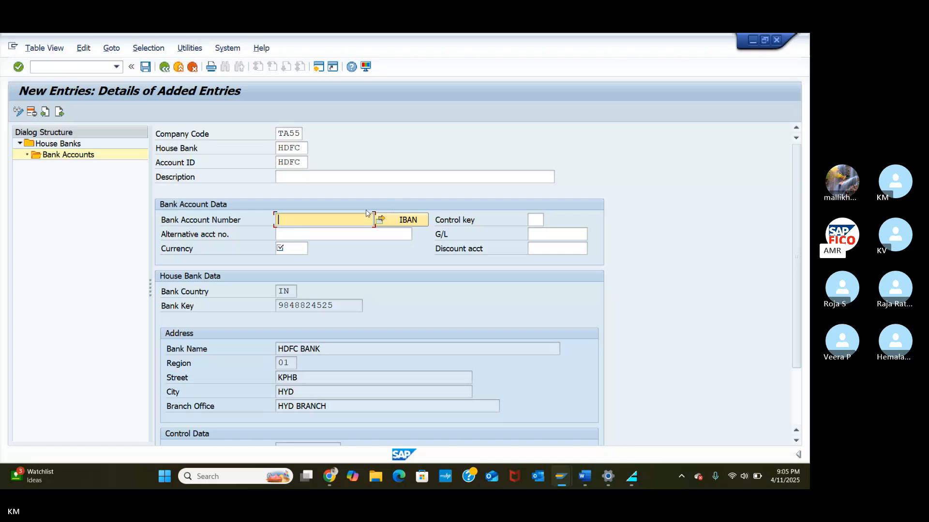
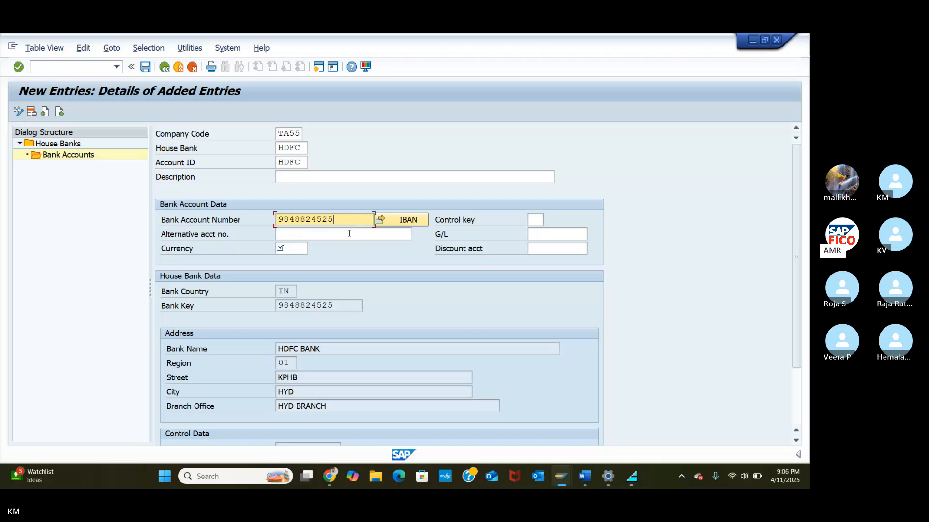
left_click(537, 221)
type("I")
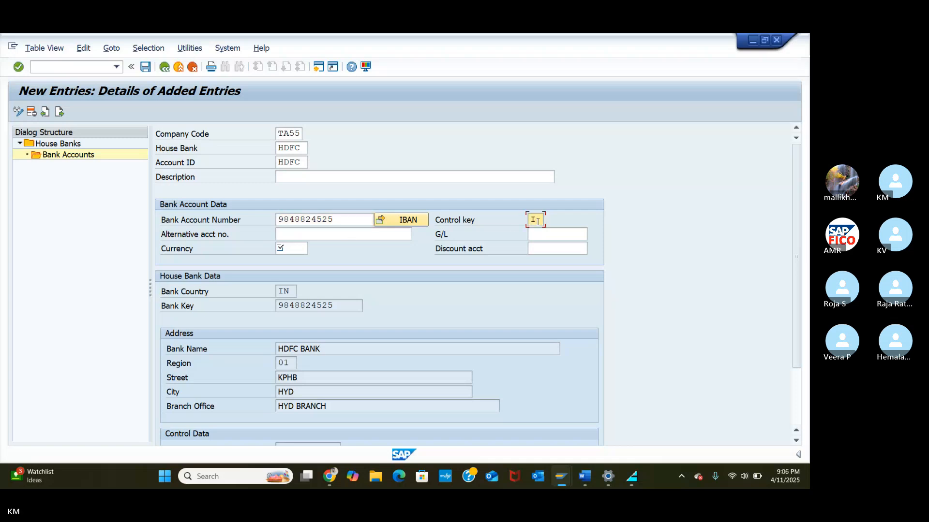
type("N")
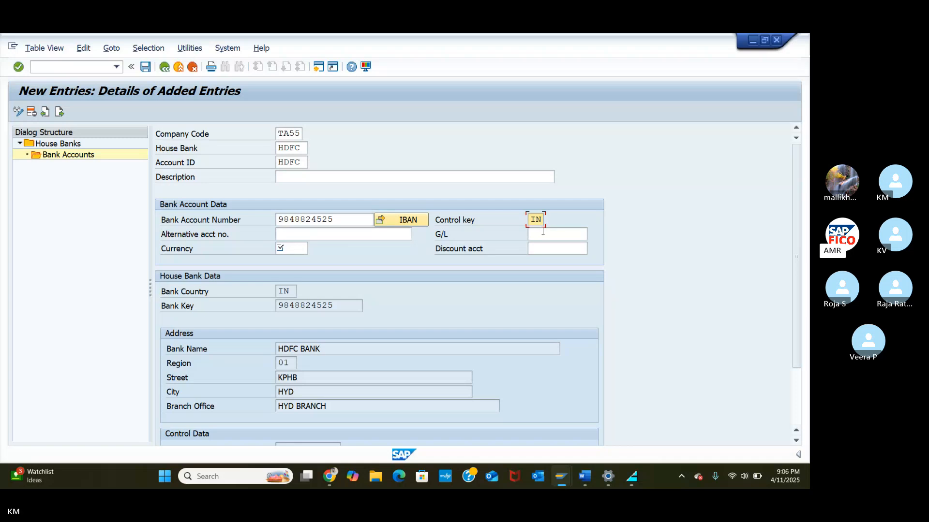
left_click(540, 232)
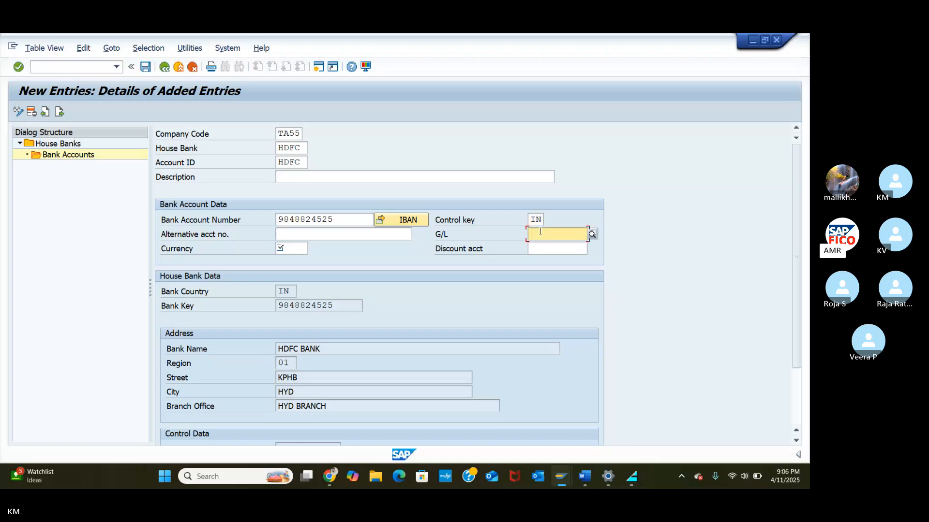
Step: Pick G/L account 200101 (TAOC HDFC BANK) from the lookup for the bank account
left_click(592, 234)
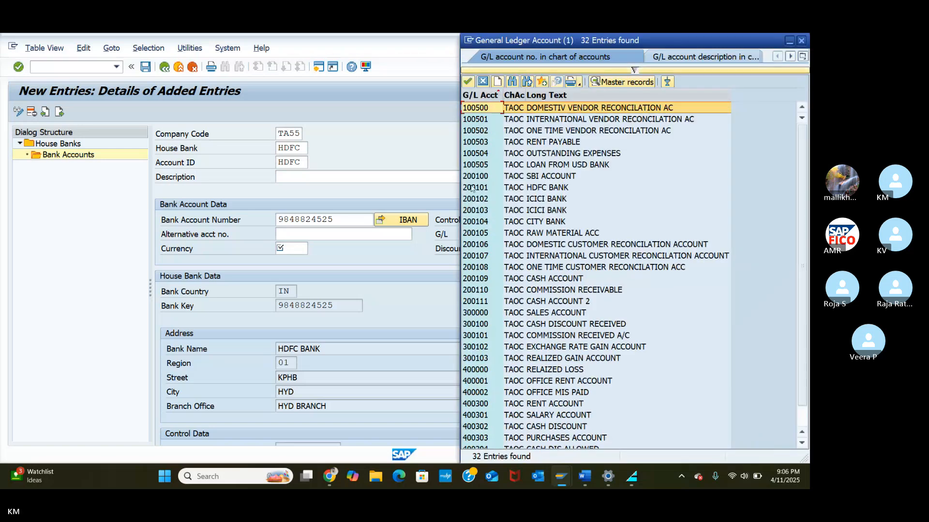
left_click(472, 189)
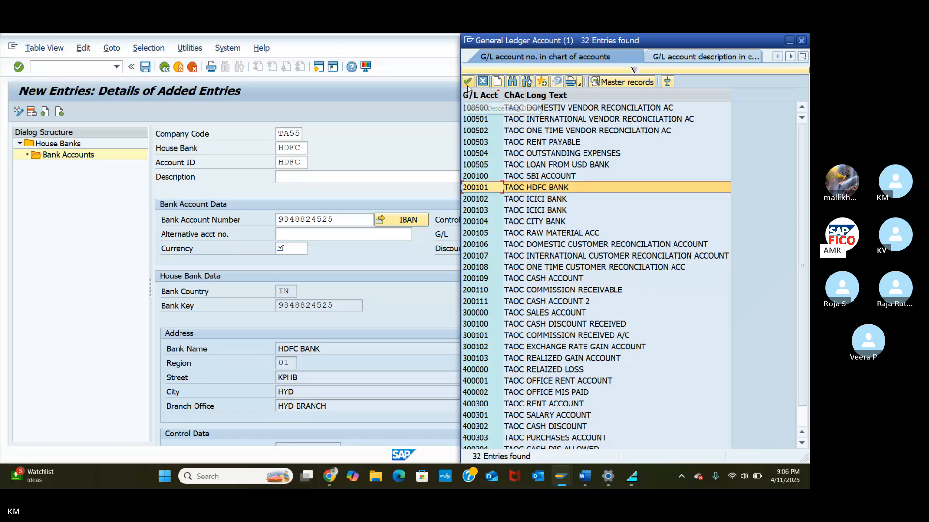
left_click(469, 82)
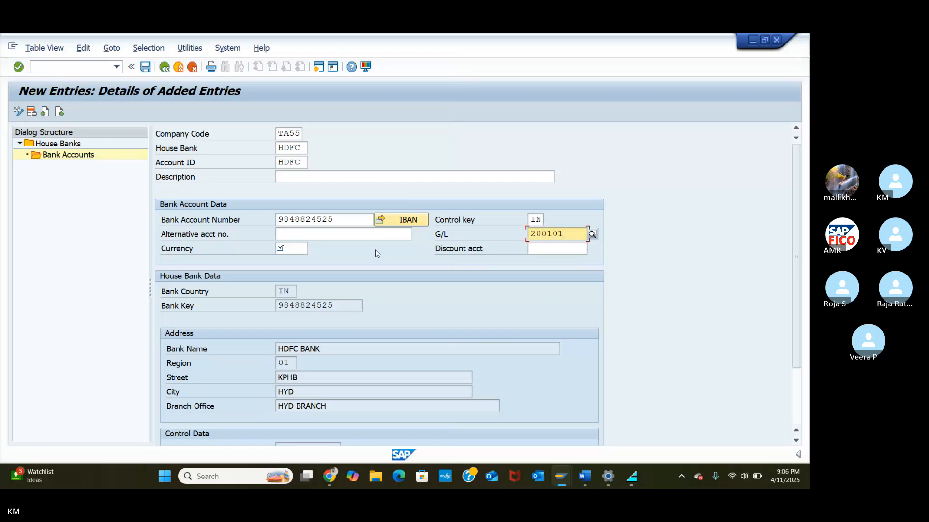
Step: Set the account currency to INR and save, declining the IBAN transport
left_click(291, 249)
type("IN")
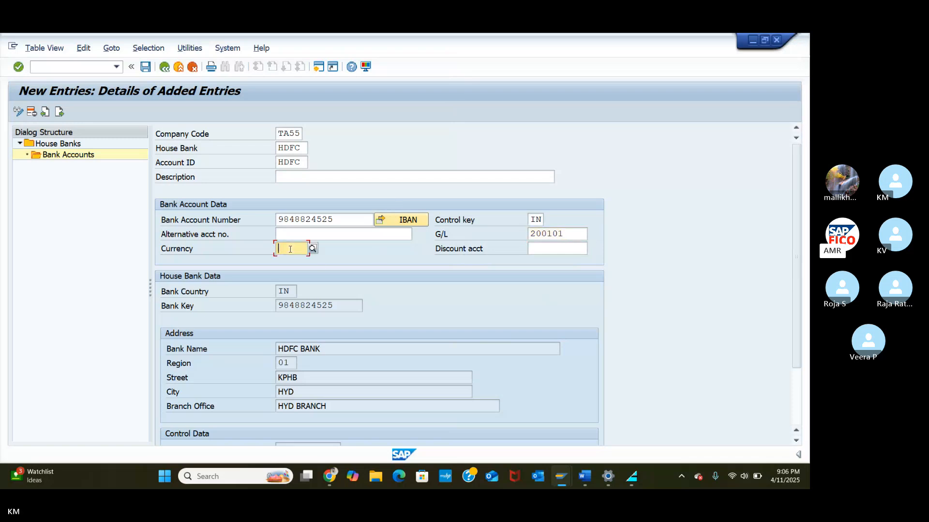
type("R")
key("Return")
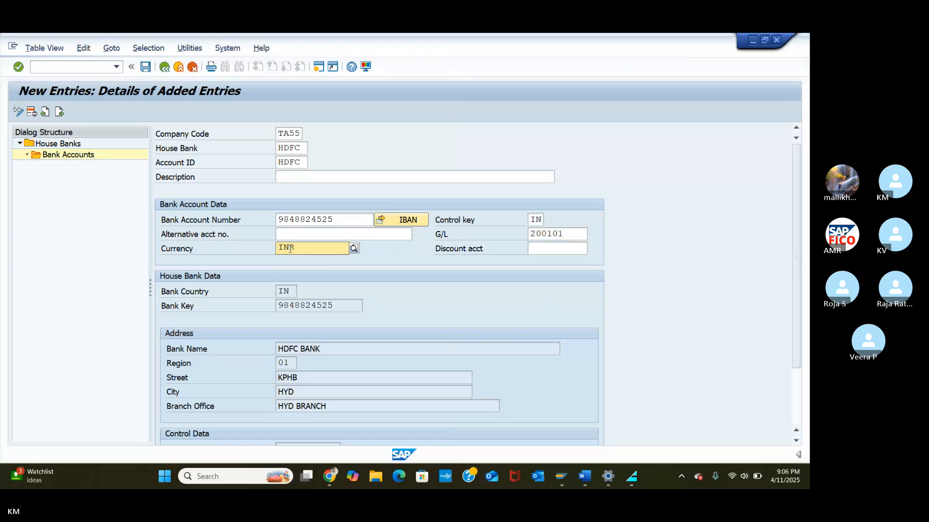
left_click(292, 274)
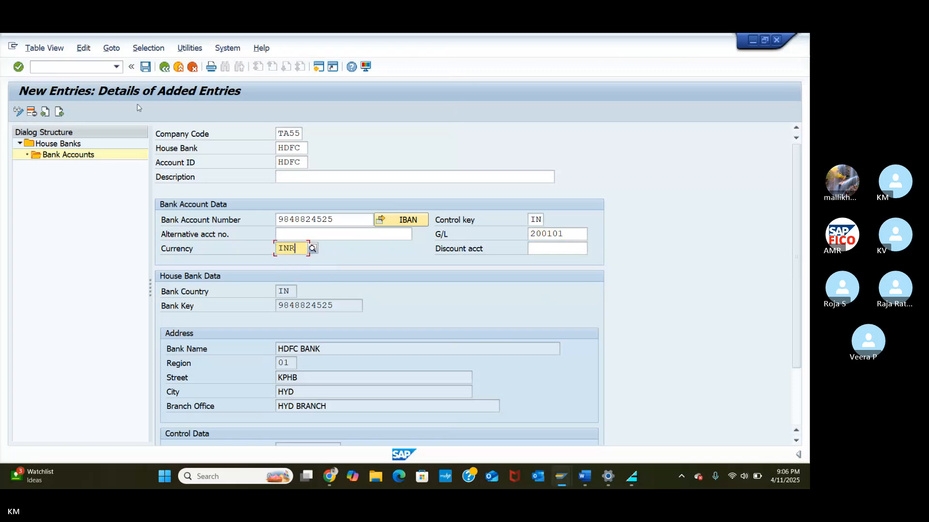
left_click(145, 67)
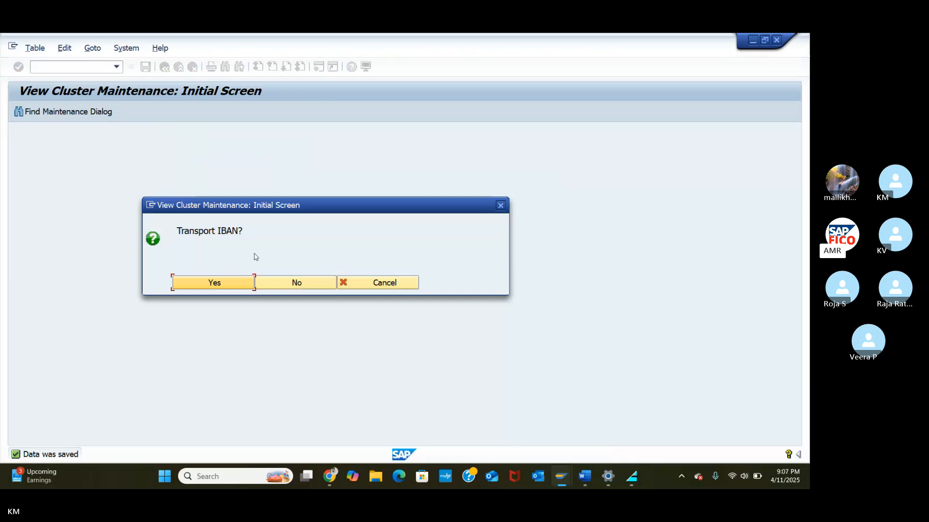
left_click(287, 288)
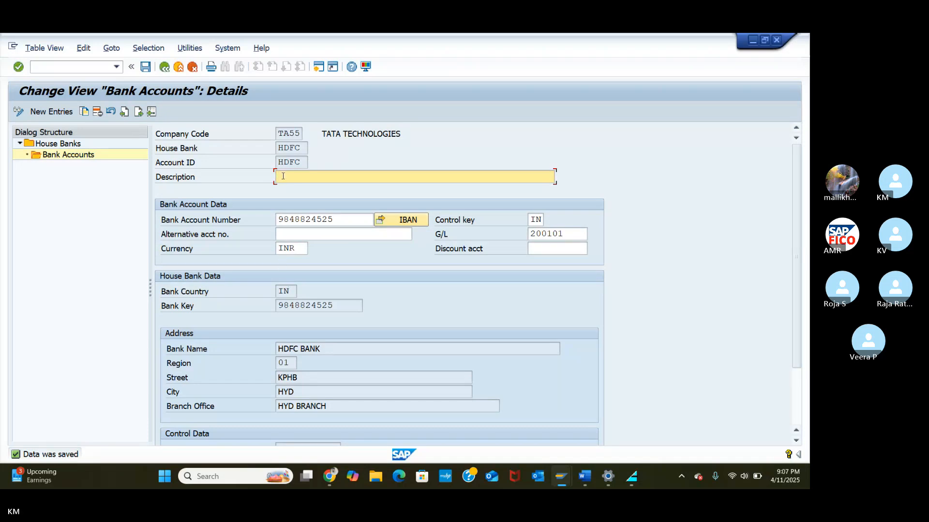
Step: Add the description HDFC BANK and save, again answering No to transporting the IBAN
type("HDF")
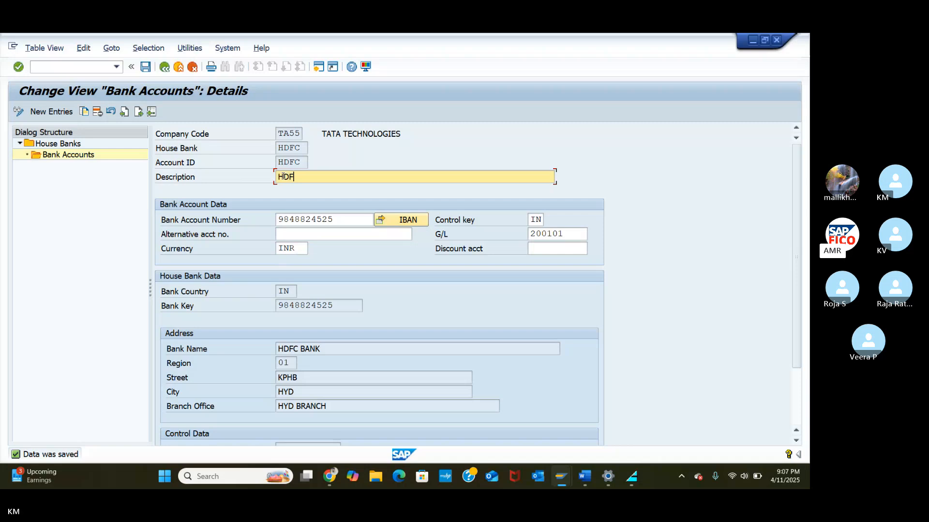
type("C BANK")
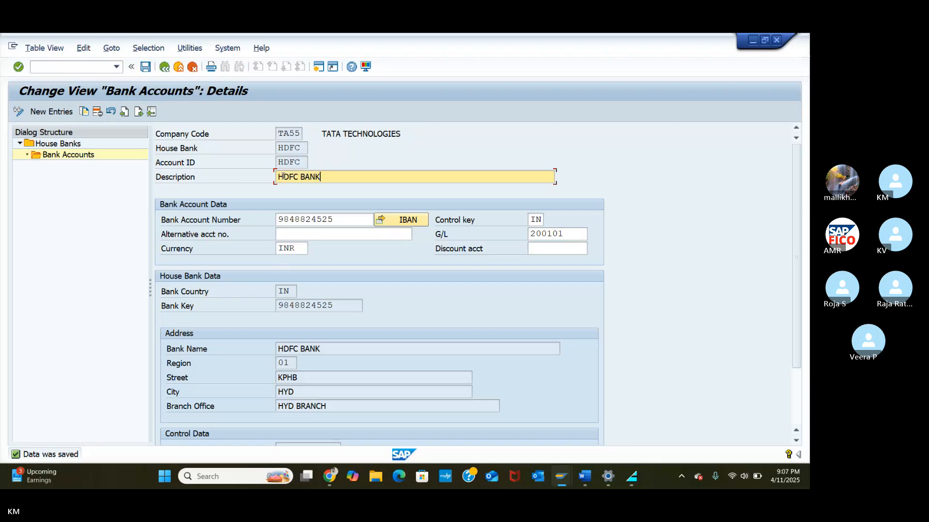
left_click(147, 68)
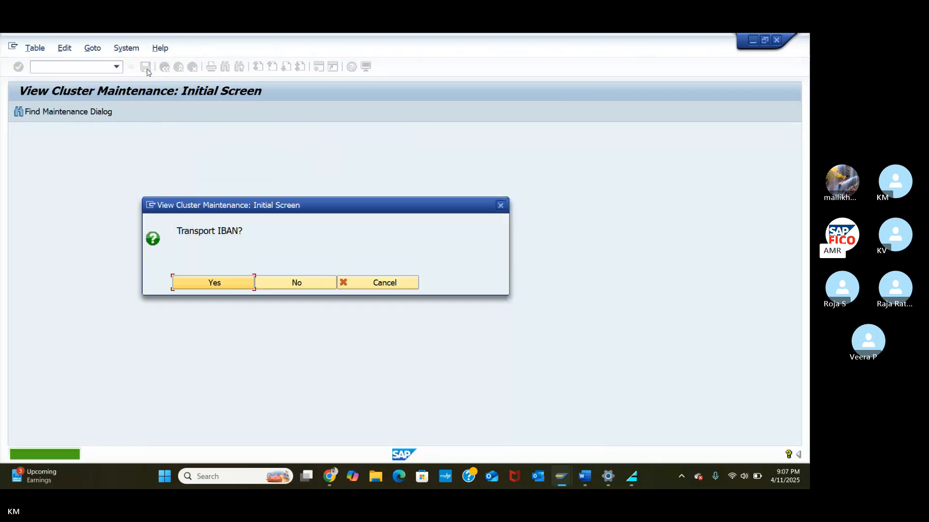
left_click(280, 289)
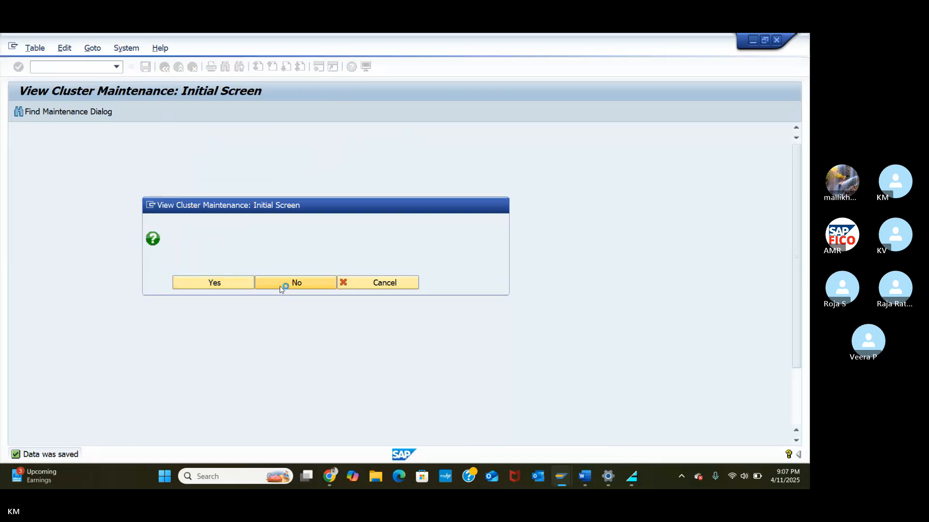
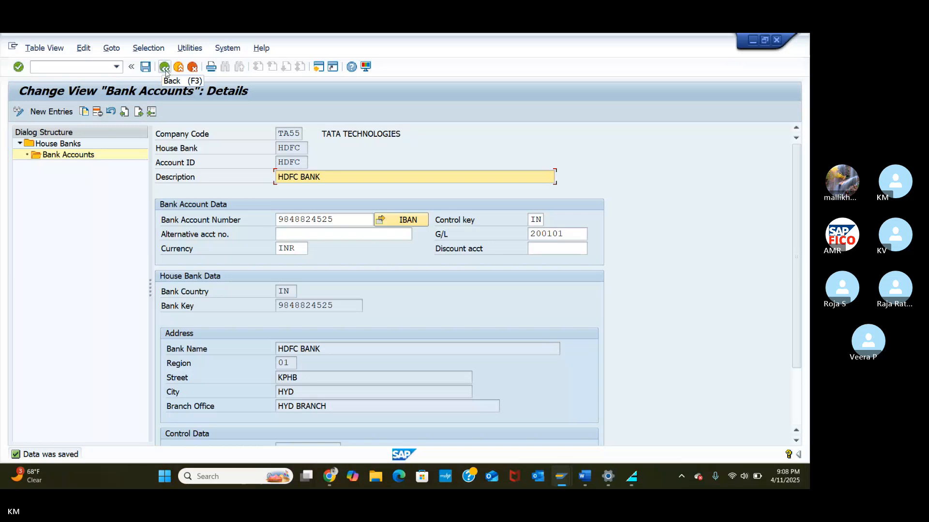
Step: Go back from the HDFC account details to TA55's Bank Accounts overview
left_click(165, 69)
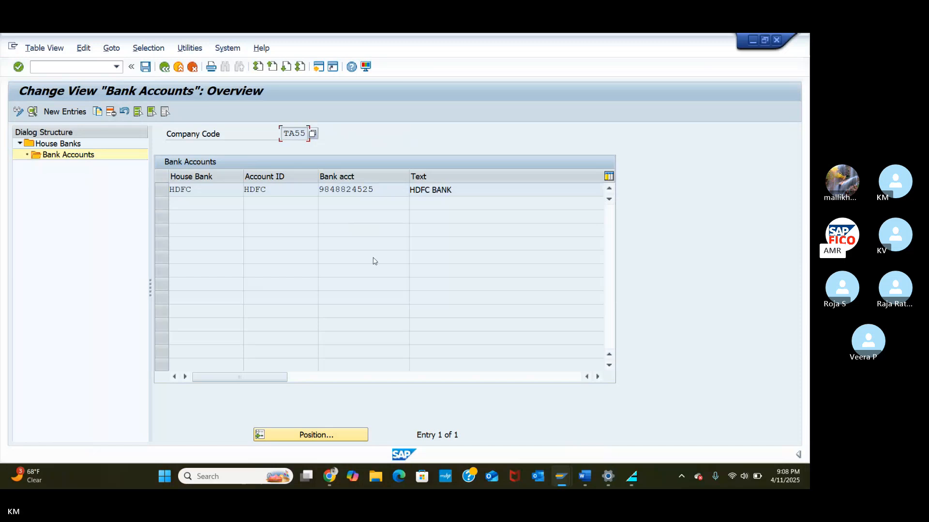
key("XF86AudioRaiseVolume")
left_click(330, 477)
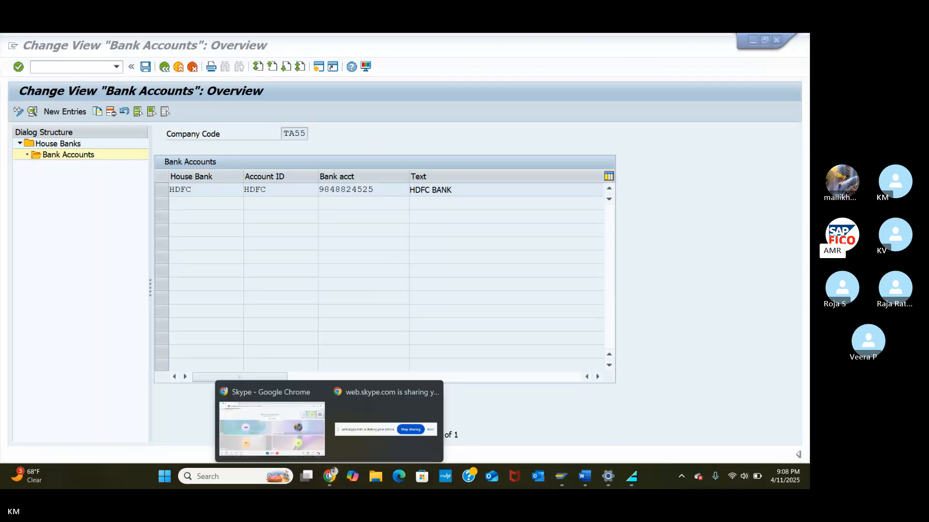
left_click(330, 476)
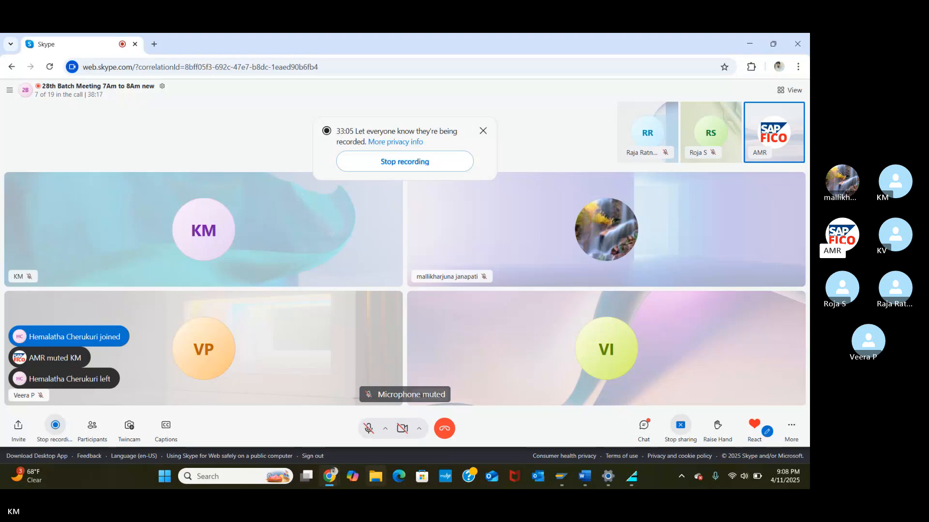
left_click(330, 471)
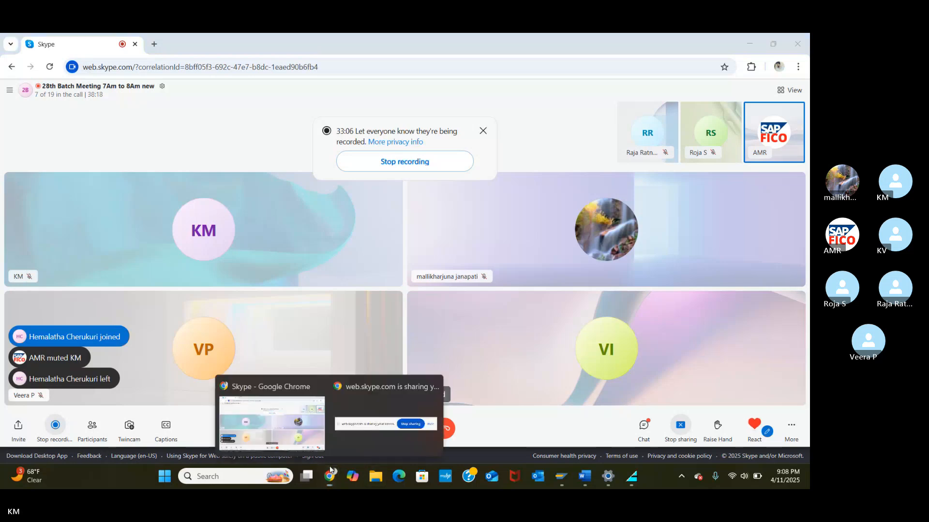
left_click(292, 423)
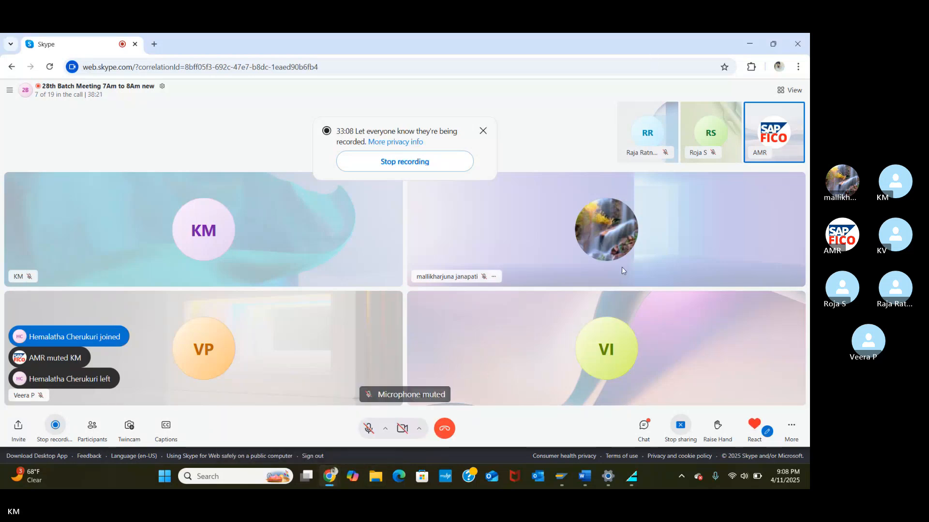
mouse_move(565, 479)
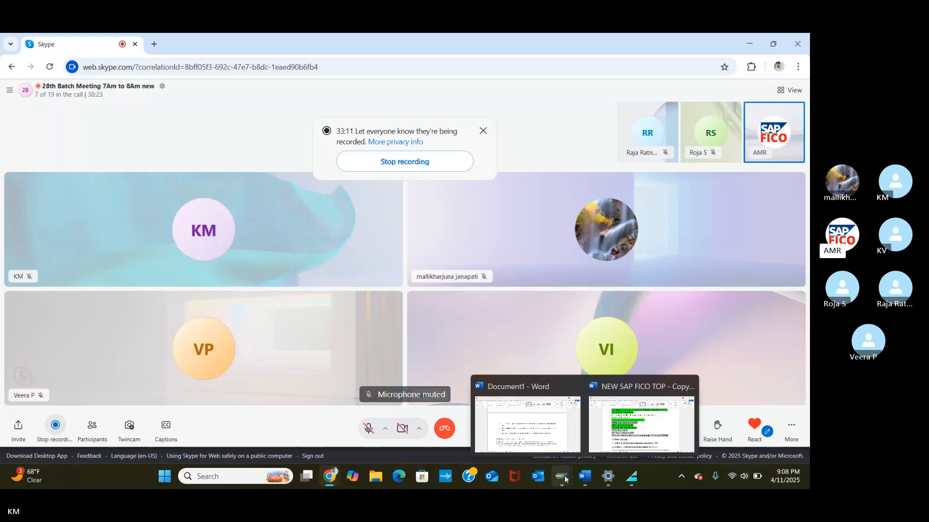
left_click(595, 423)
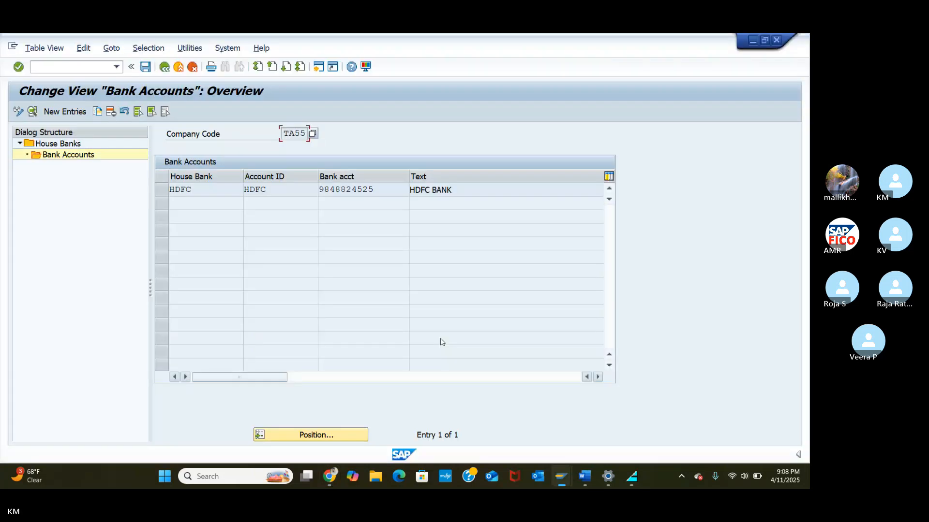
Step: Step back to the HDFC bank account details and enter /N to leave the transaction
left_click(164, 67)
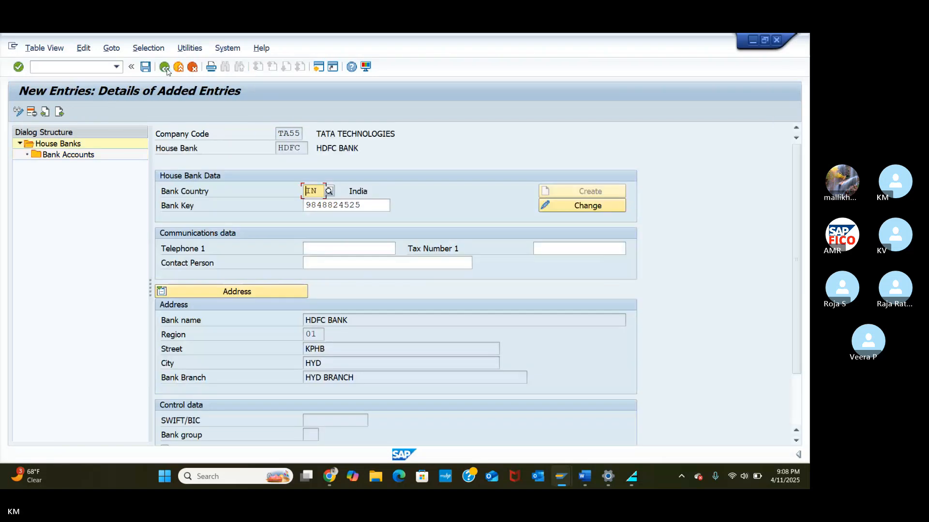
left_click(165, 67)
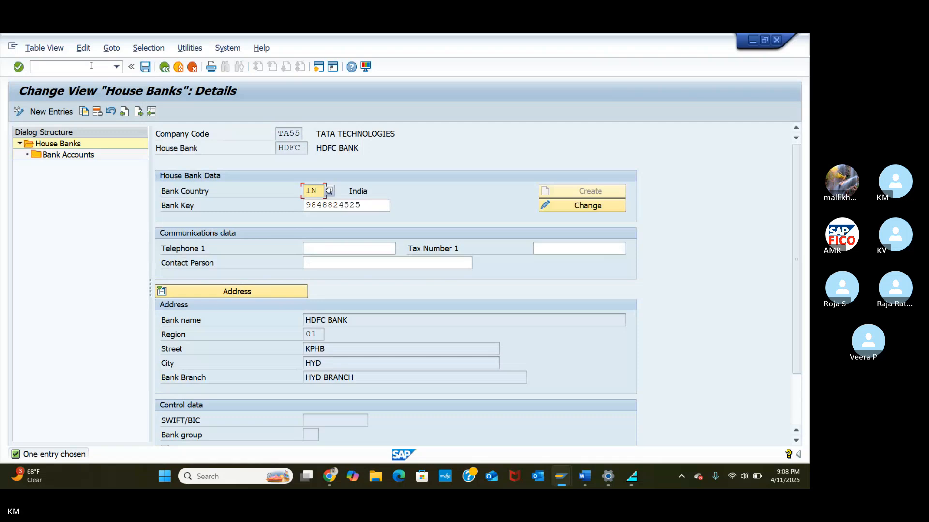
double_click(77, 154)
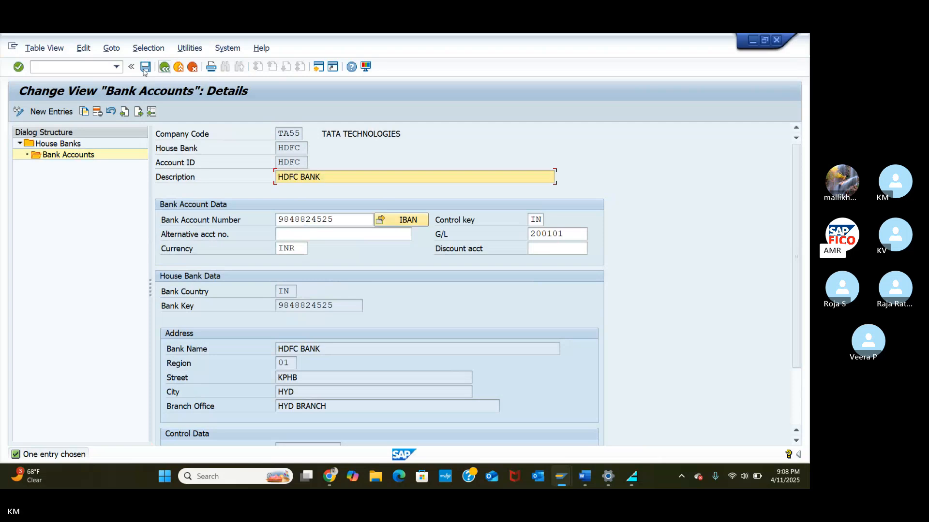
left_click(99, 67)
type("/N")
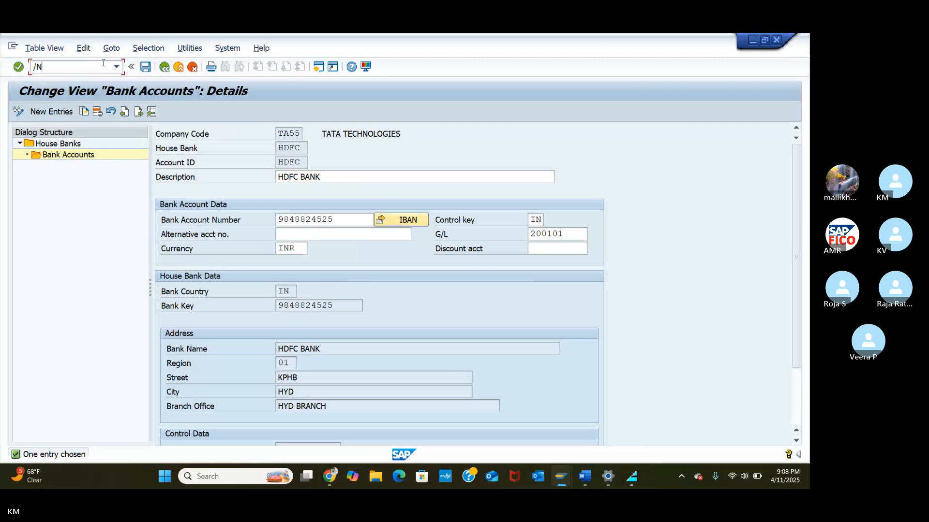
key("Return")
Step: Back out through the HDFC house bank and house banks overview to Maintain Payment Program
left_click(193, 68)
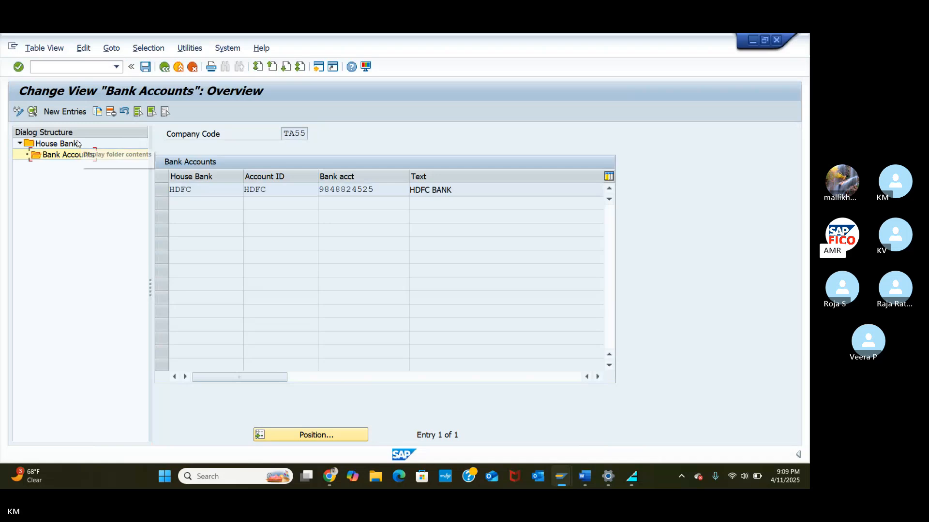
double_click(58, 144)
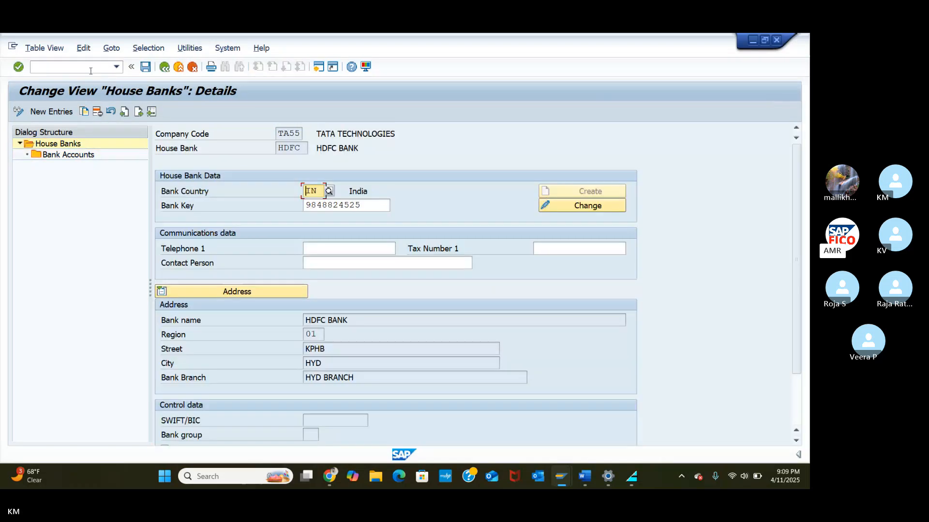
left_click(90, 71)
type("/")
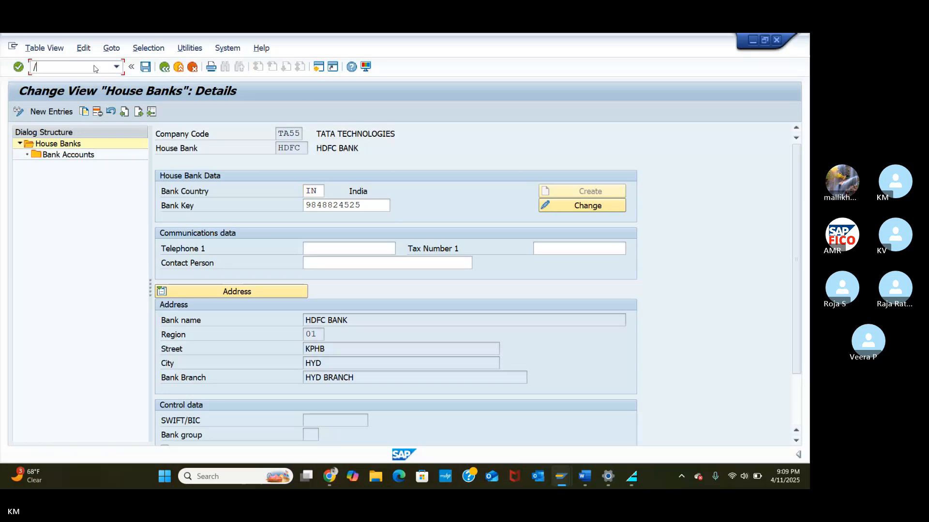
left_click(165, 67)
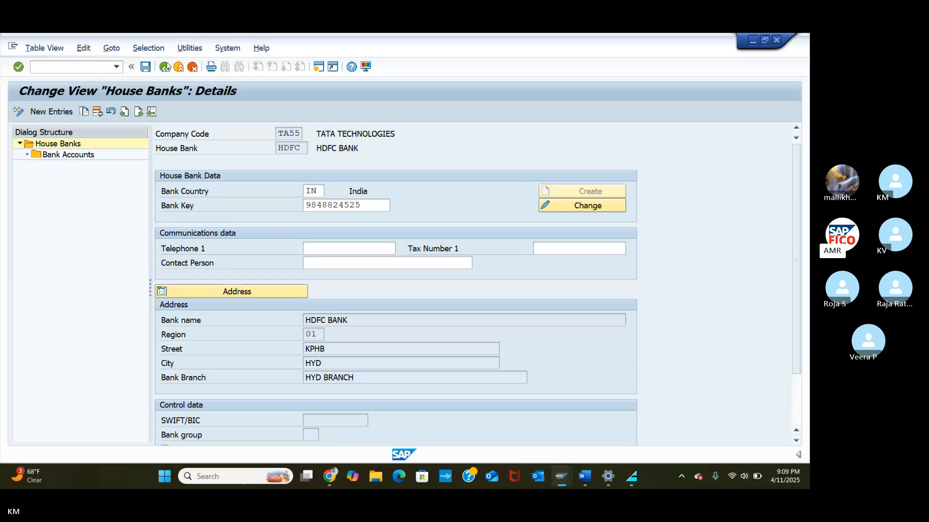
left_click(165, 67)
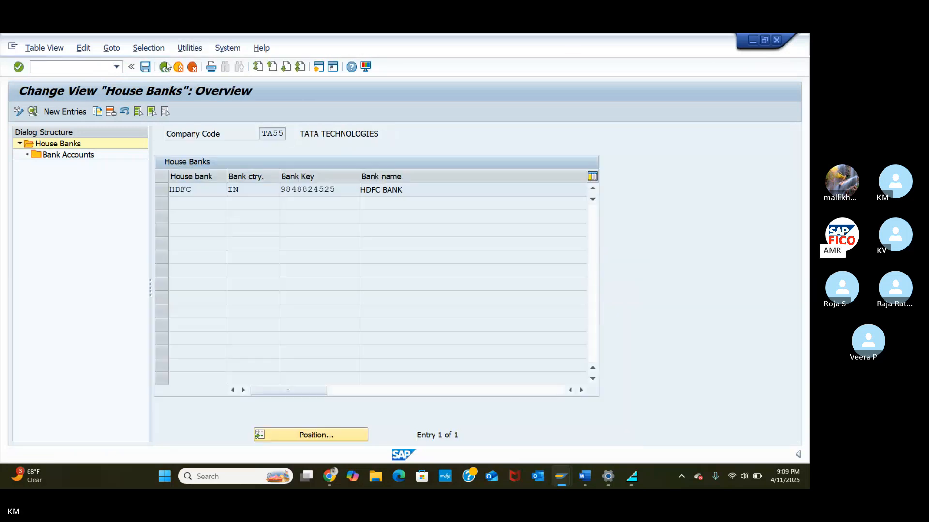
left_click(165, 67)
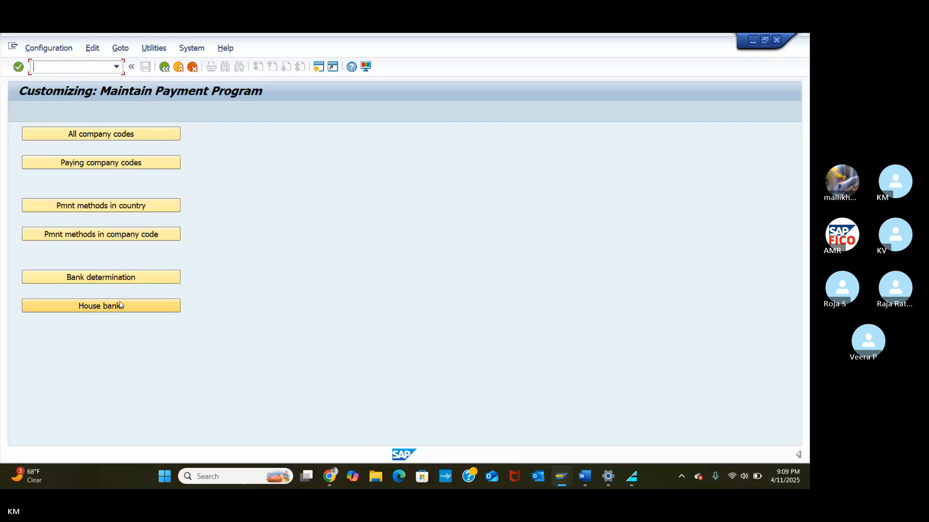
Step: In Bank determination, position on paying company code TA55 and display its Ranking Order
left_click(98, 283)
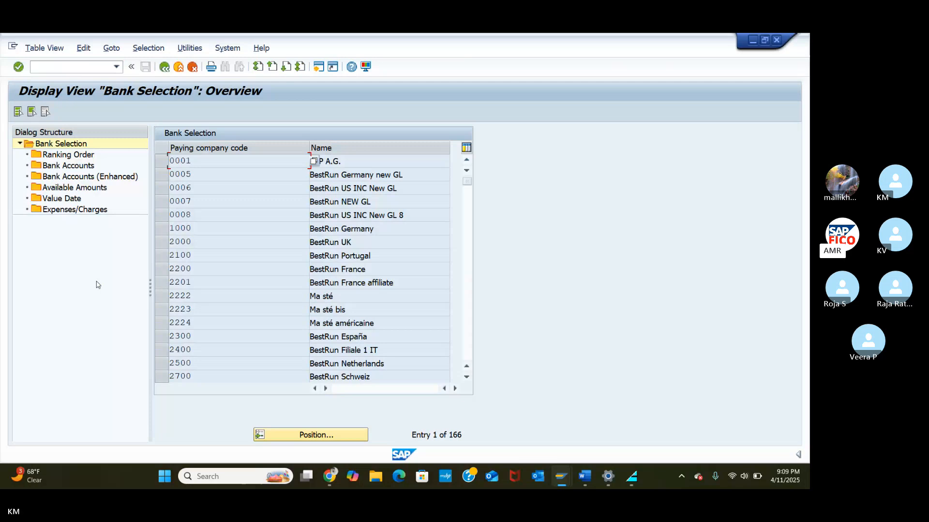
left_click(304, 434)
type("T")
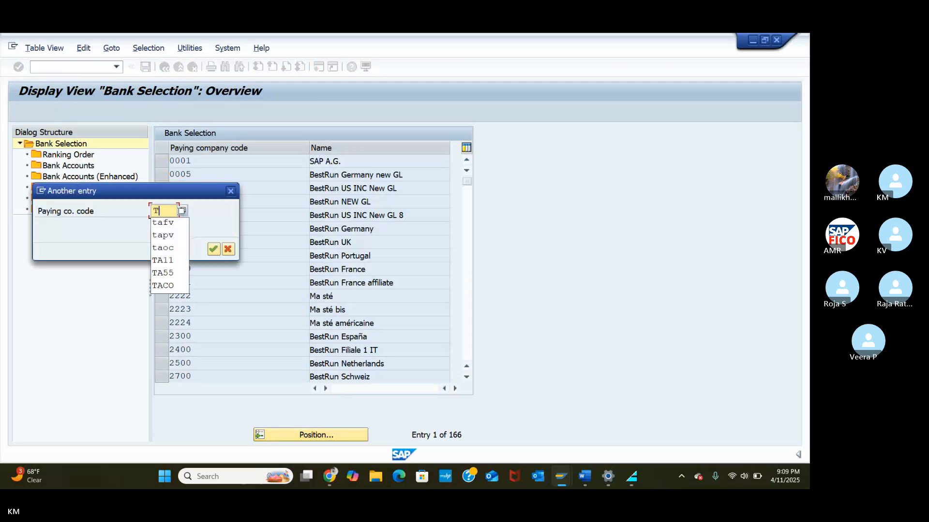
type("A55")
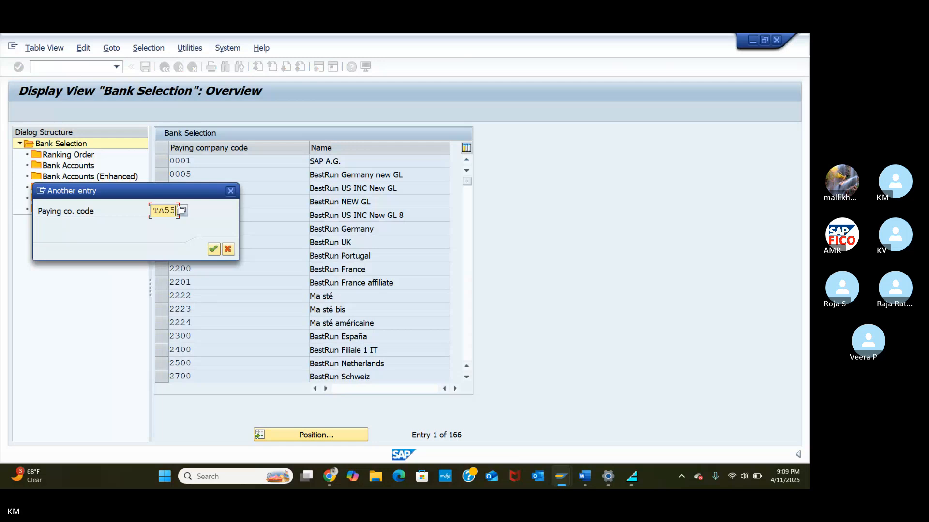
key("Return")
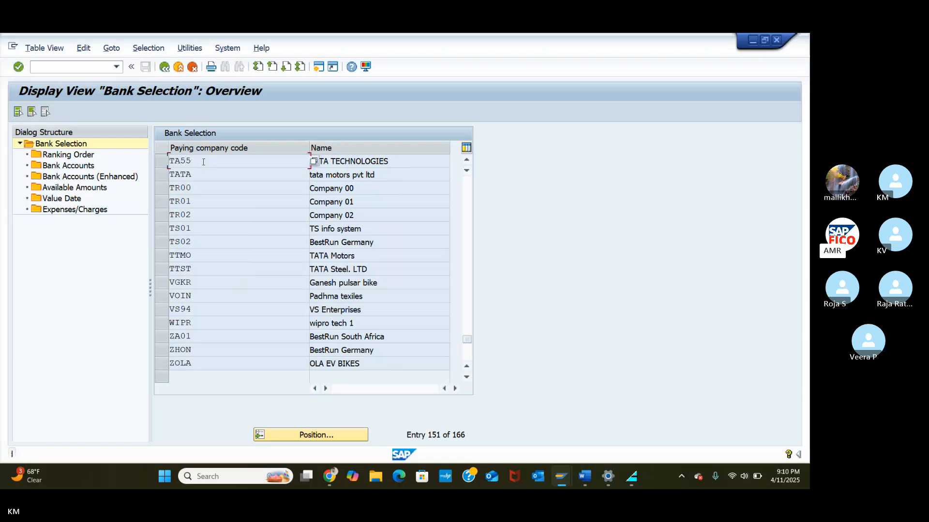
left_click(164, 162)
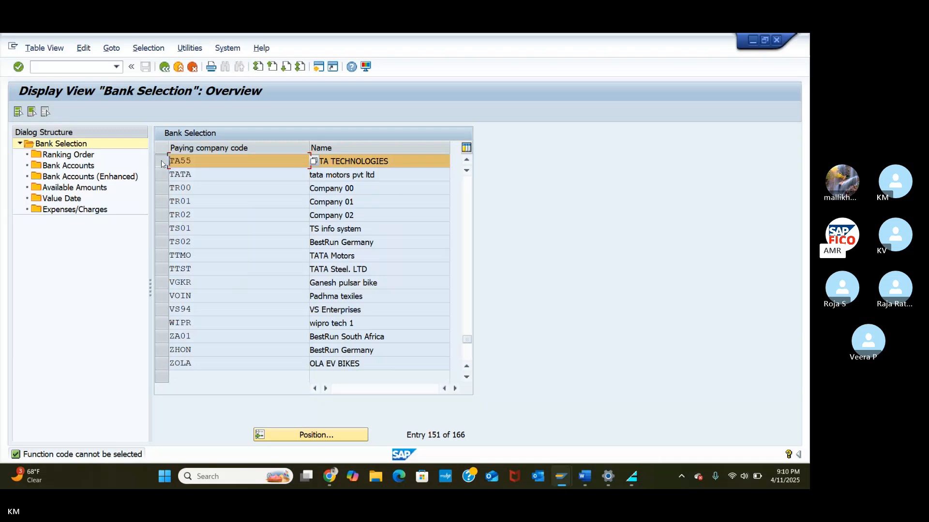
left_click(53, 156)
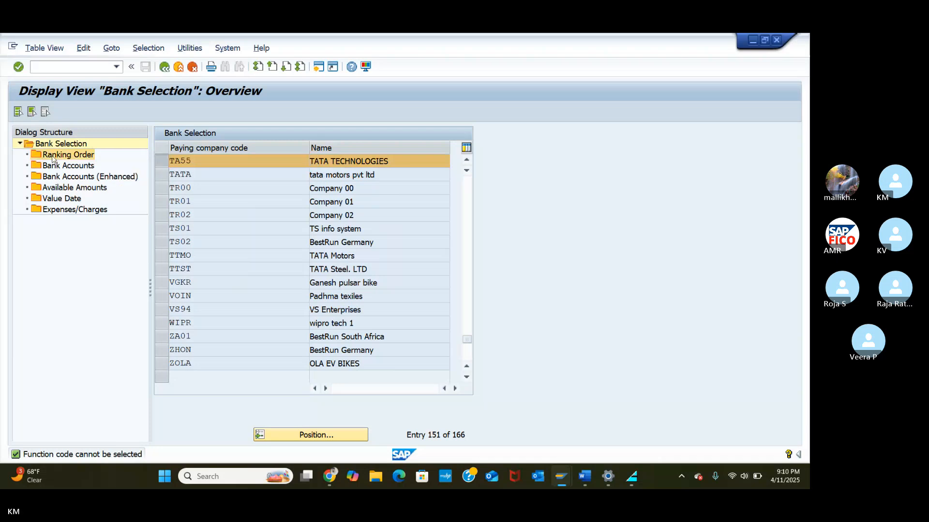
left_click(53, 156)
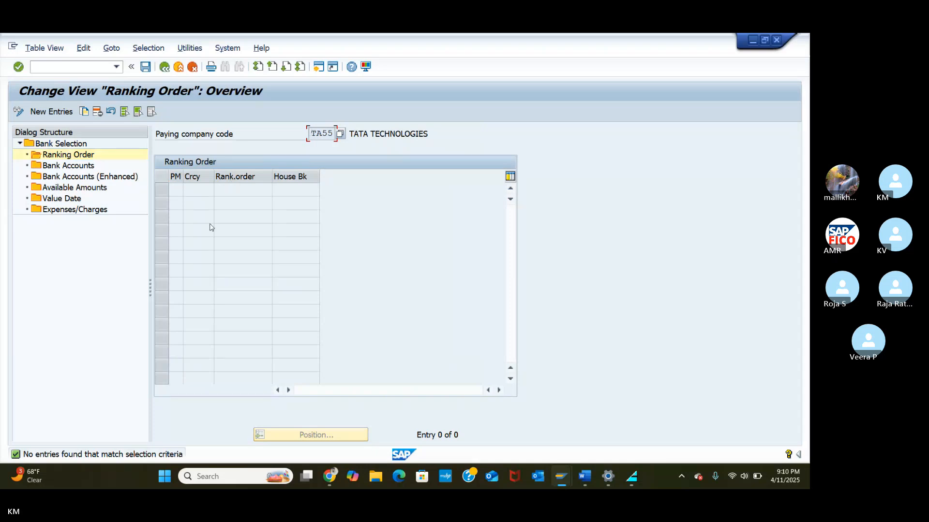
Step: Rank house bank HDFC as 1 for payment method C (Cheque-TA55) in TA55's ranking order
left_click(52, 112)
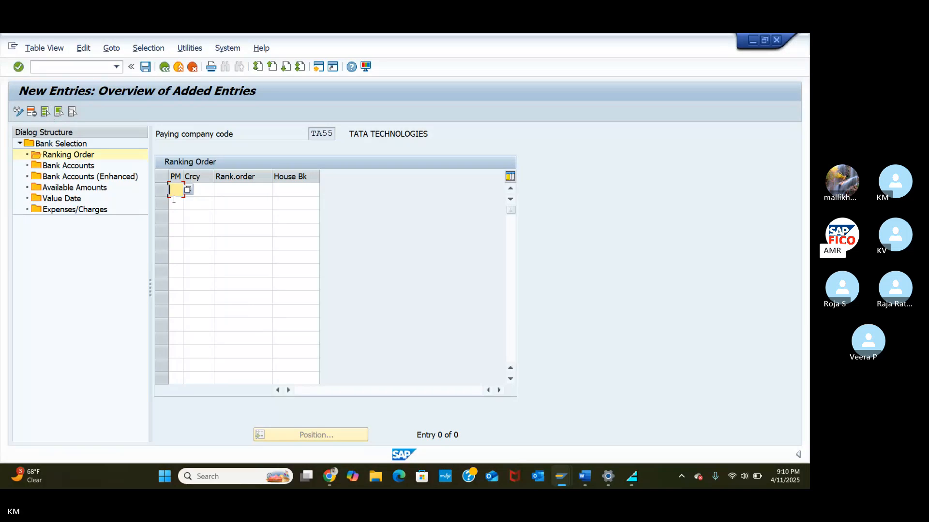
left_click(192, 196)
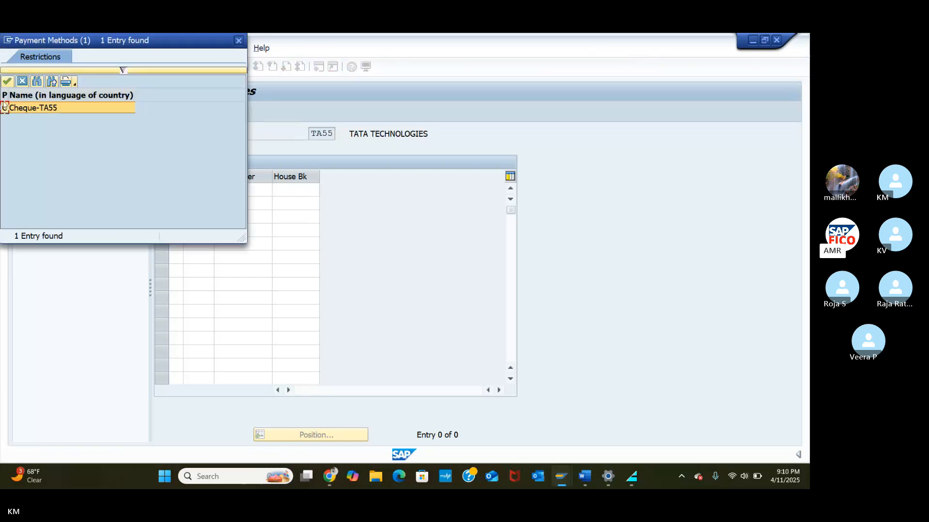
left_click(6, 82)
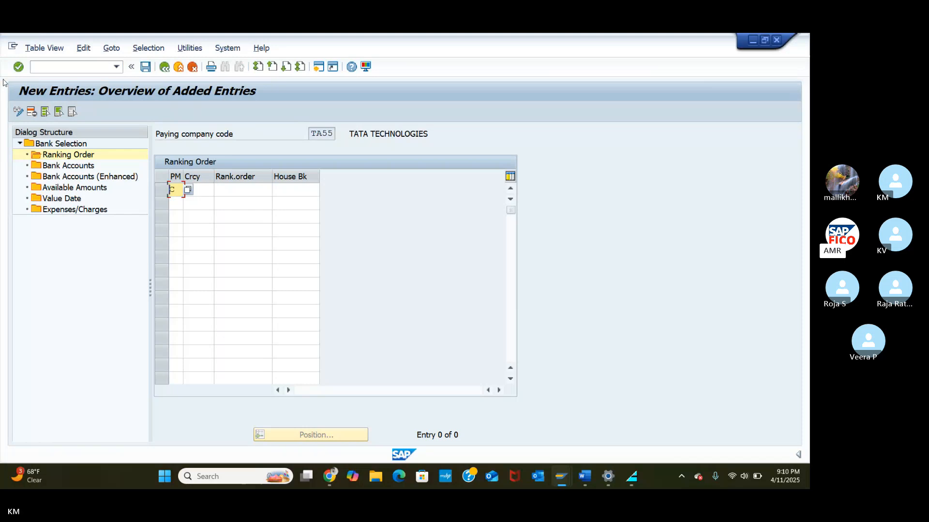
left_click(238, 188)
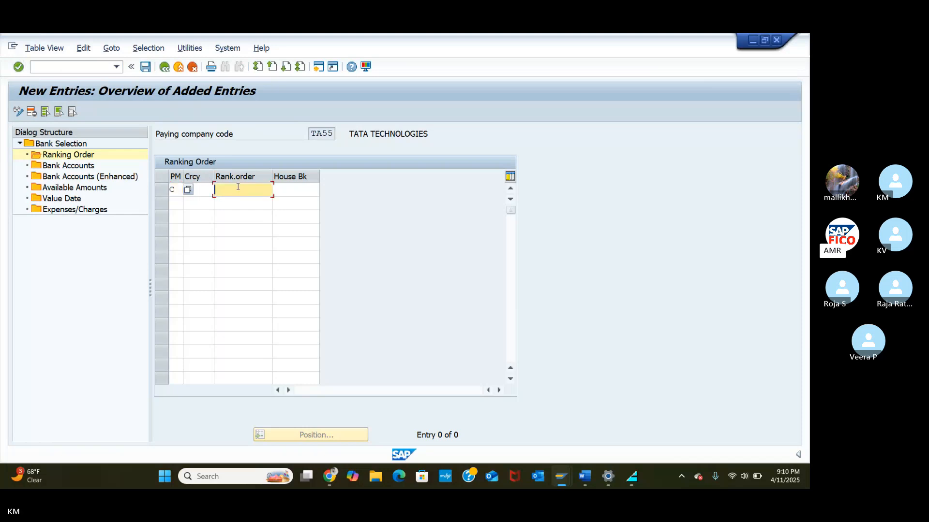
type("1")
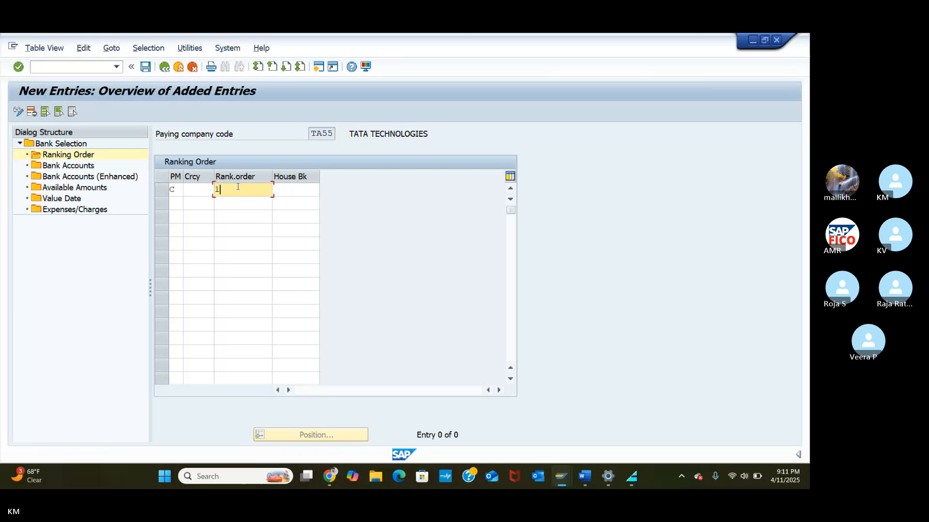
left_click(287, 192)
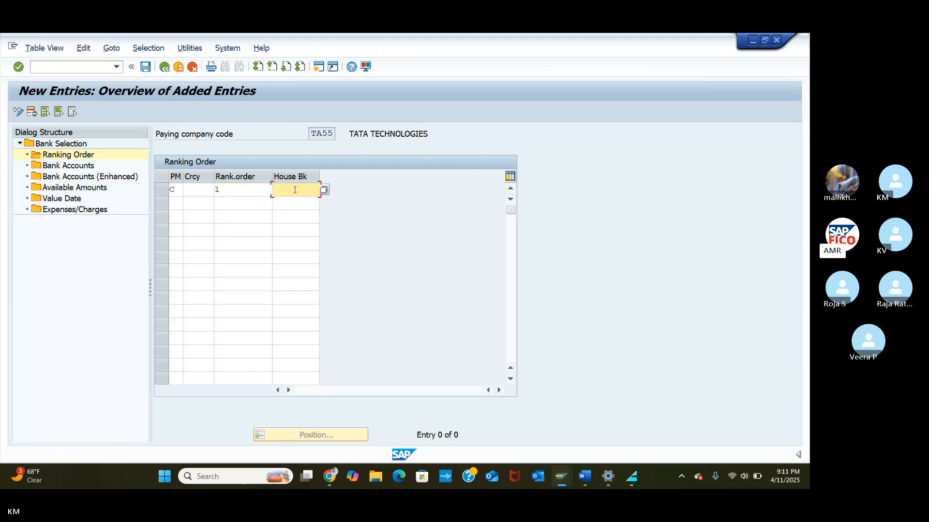
left_click(325, 191)
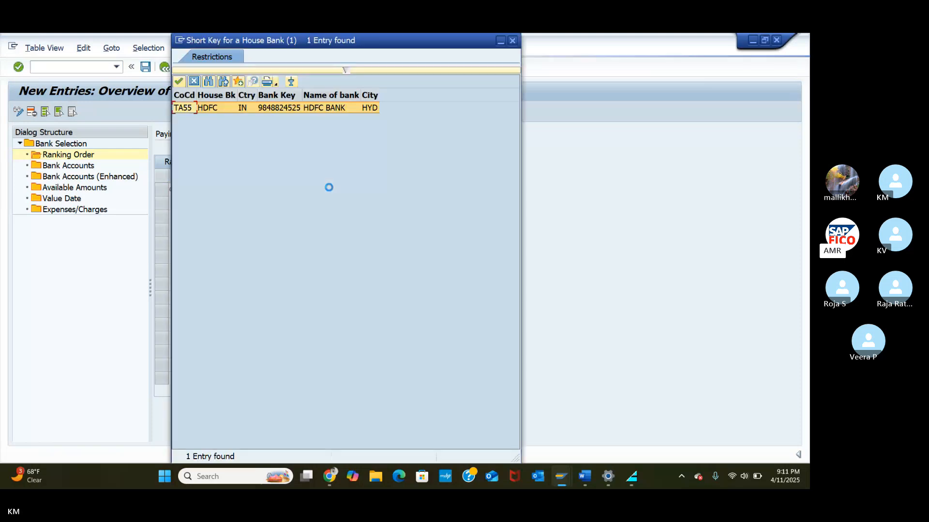
left_click(178, 82)
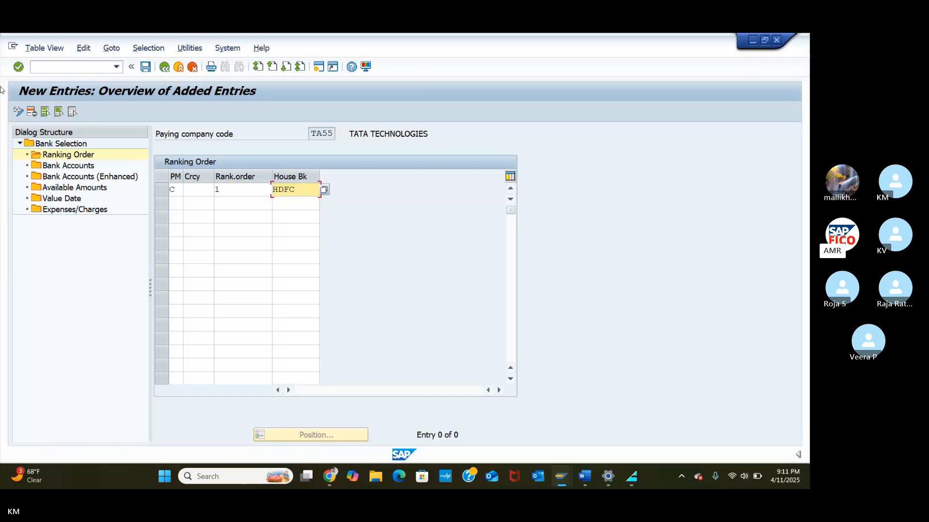
double_click(47, 167)
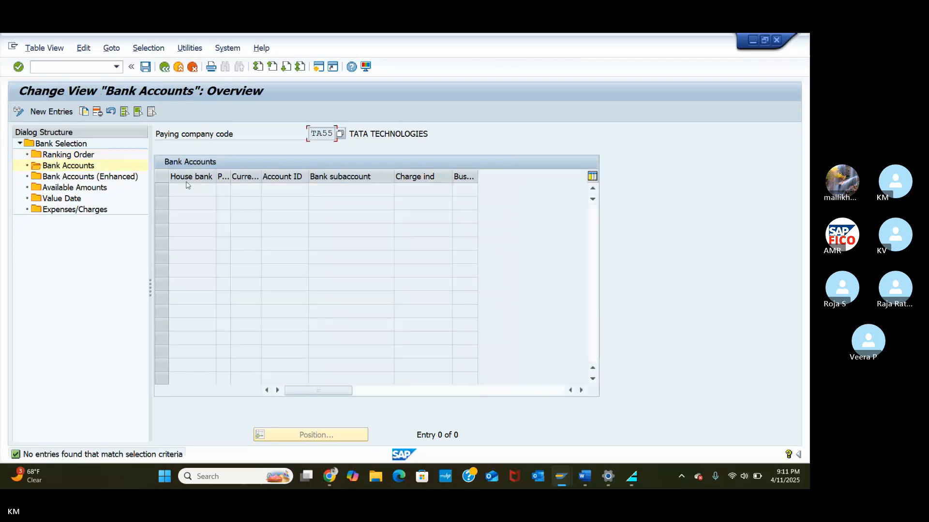
Step: Start a new bank account entry with house bank HDFC, payment method C and account ID HDFC
left_click(52, 112)
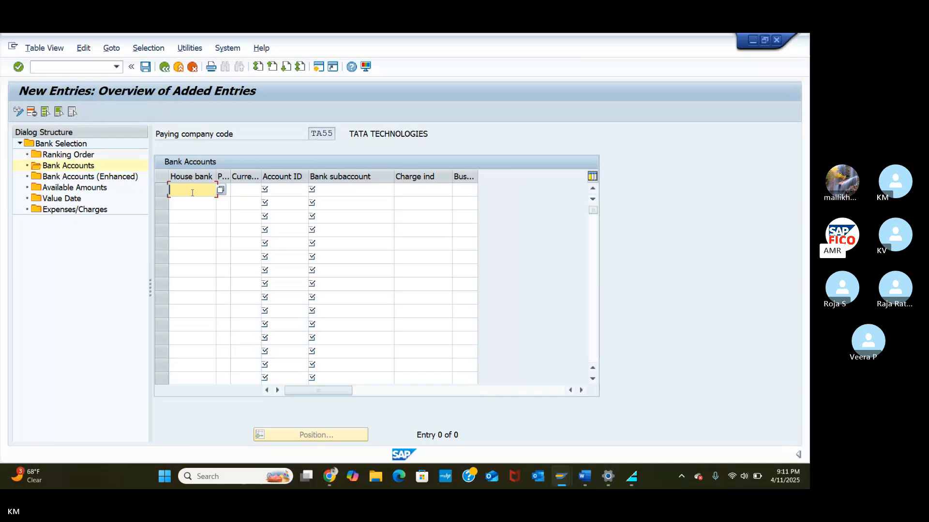
left_click(221, 190)
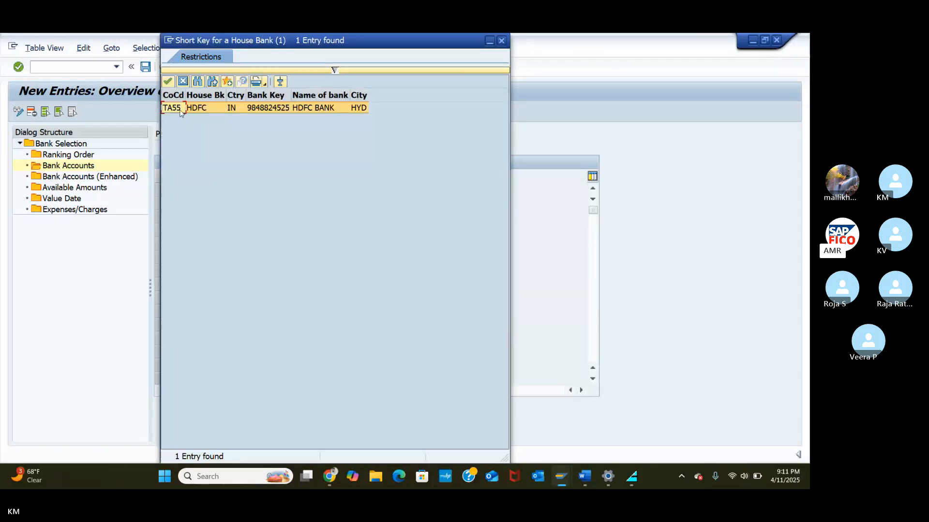
left_click(167, 81)
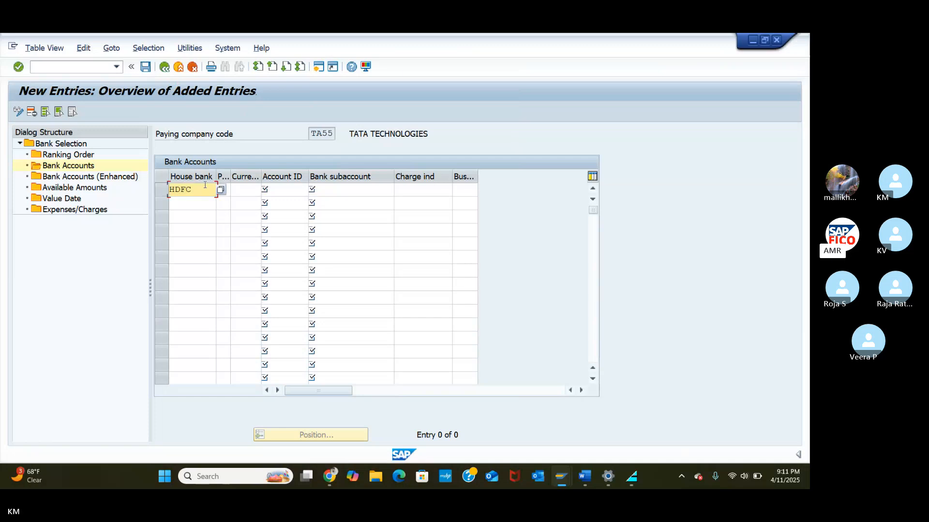
left_click(227, 192)
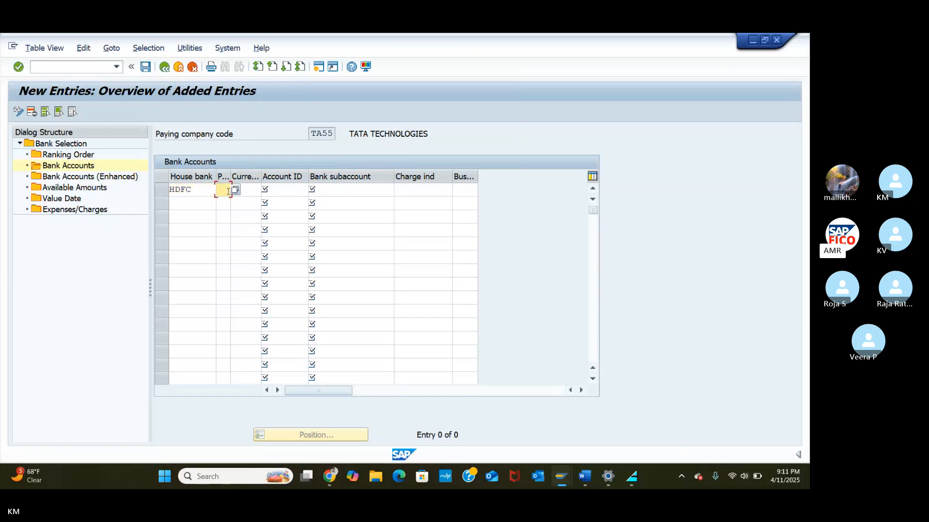
left_click(235, 192)
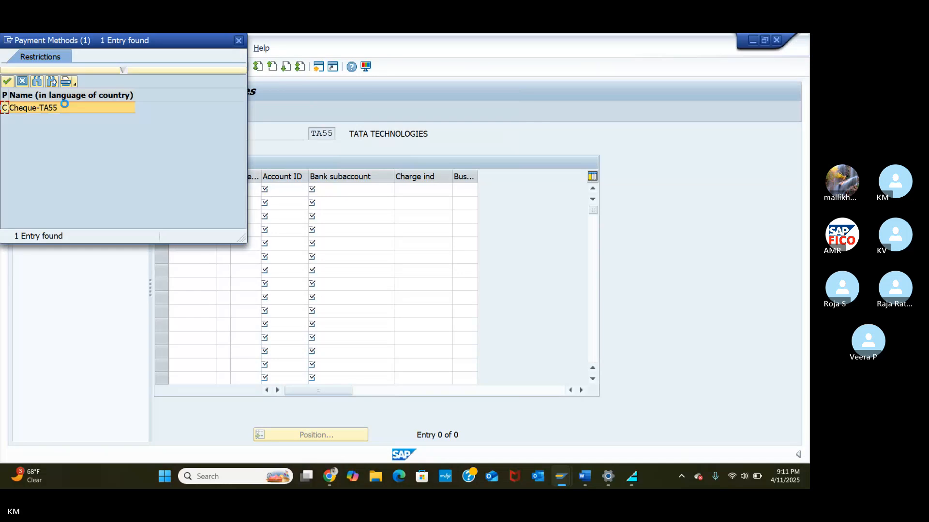
left_click(6, 81)
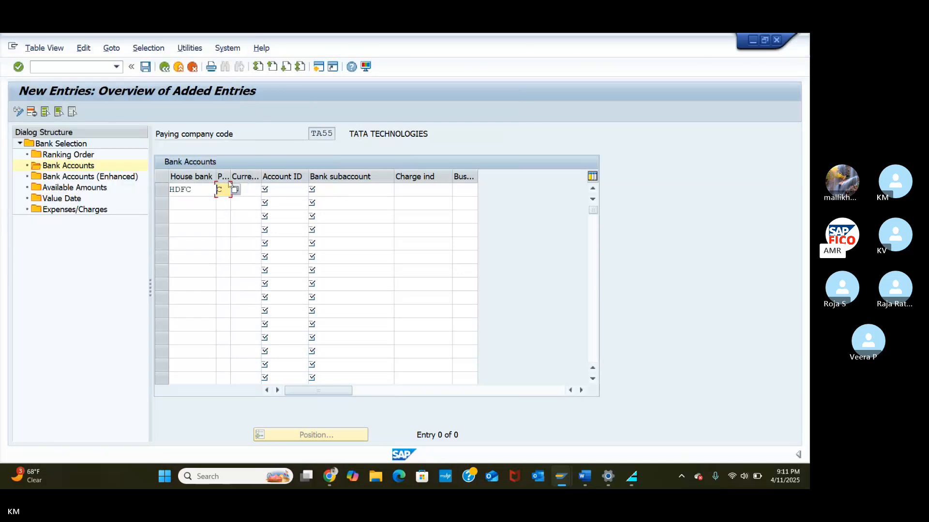
left_click(250, 189)
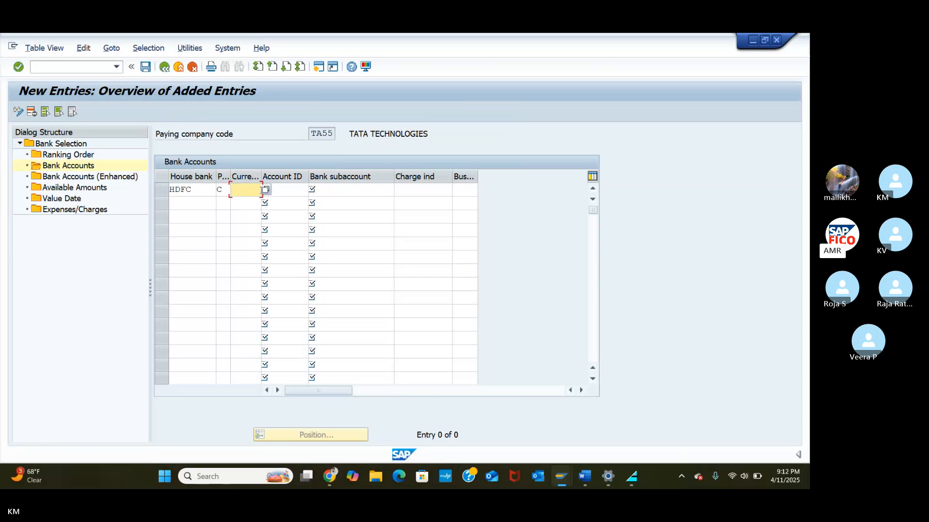
left_click(265, 189)
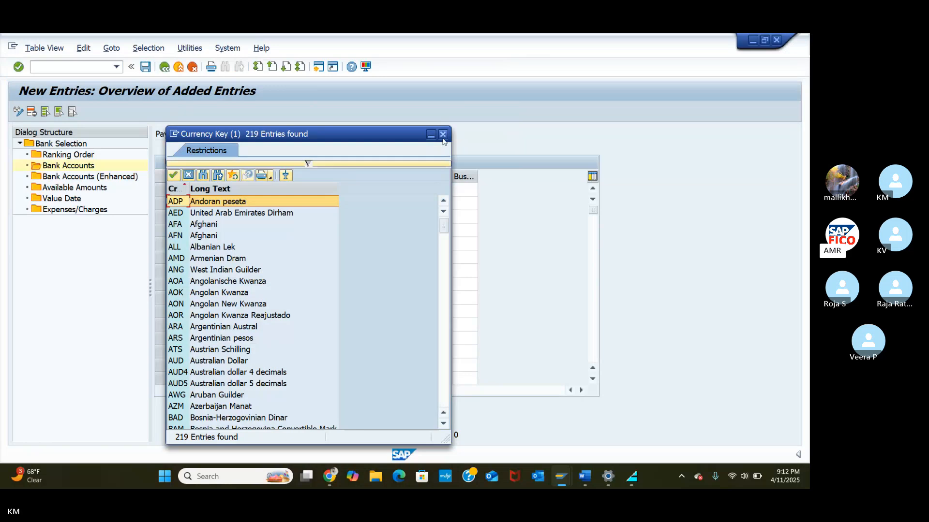
left_click(442, 135)
left_click(289, 193)
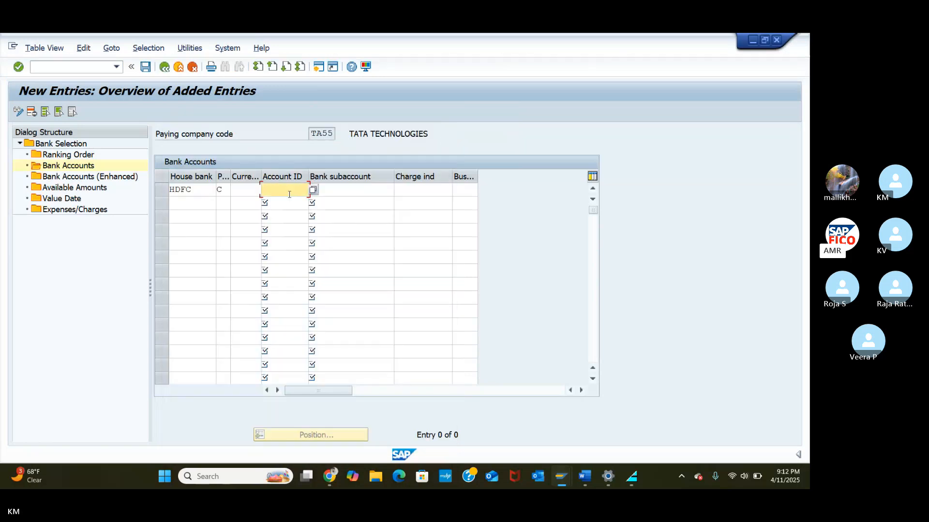
left_click(315, 191)
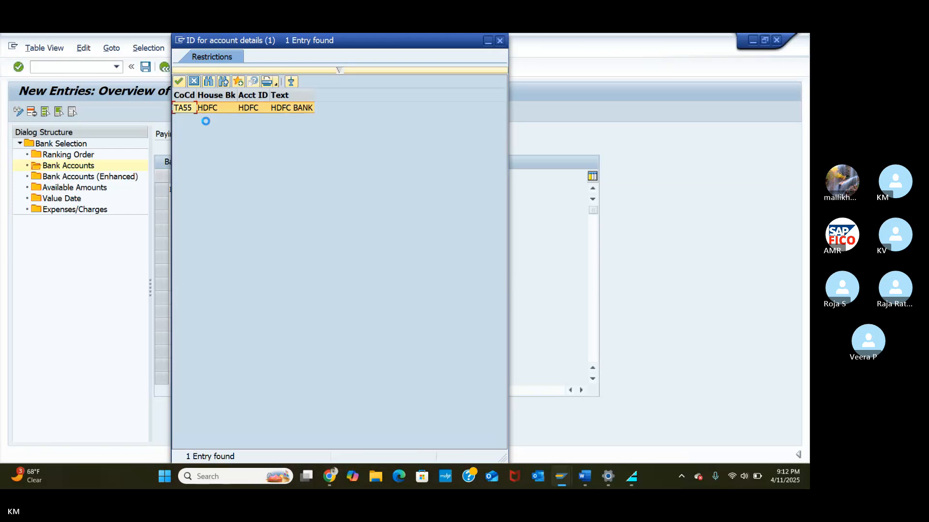
left_click(179, 81)
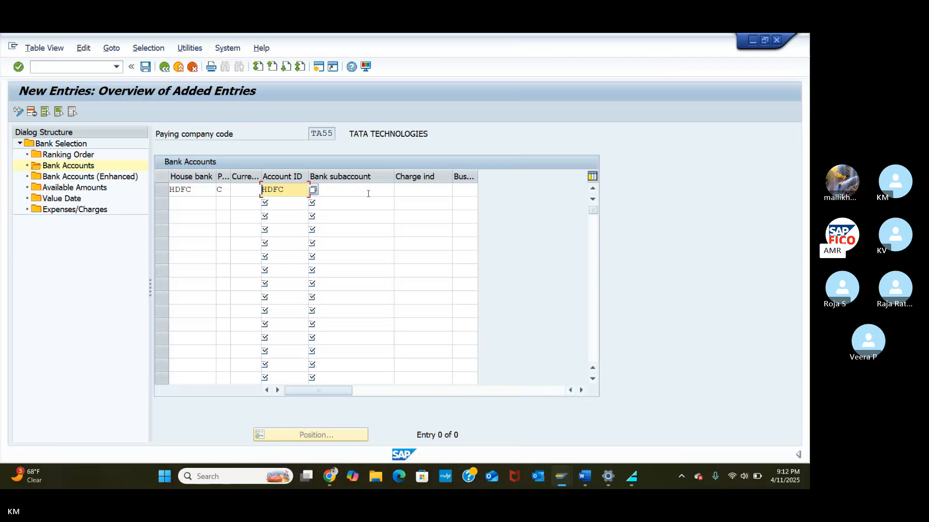
Step: Set the bank subaccount to G/L account 200101 HDFC BANK from chart TAOC
left_click(368, 193)
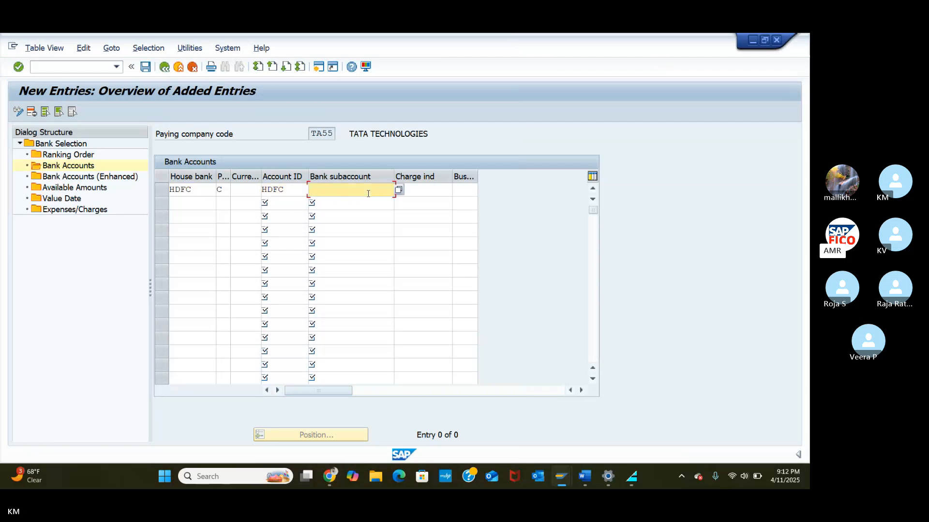
left_click(400, 189)
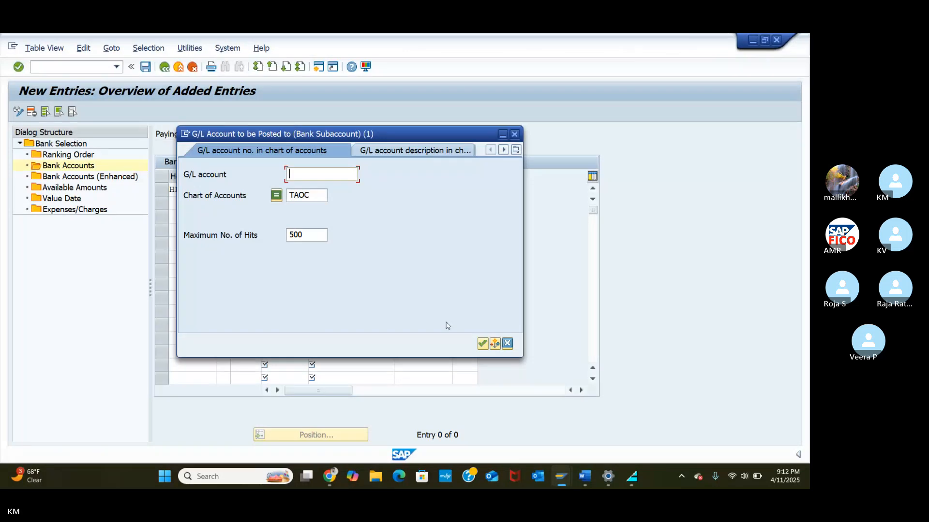
left_click(484, 345)
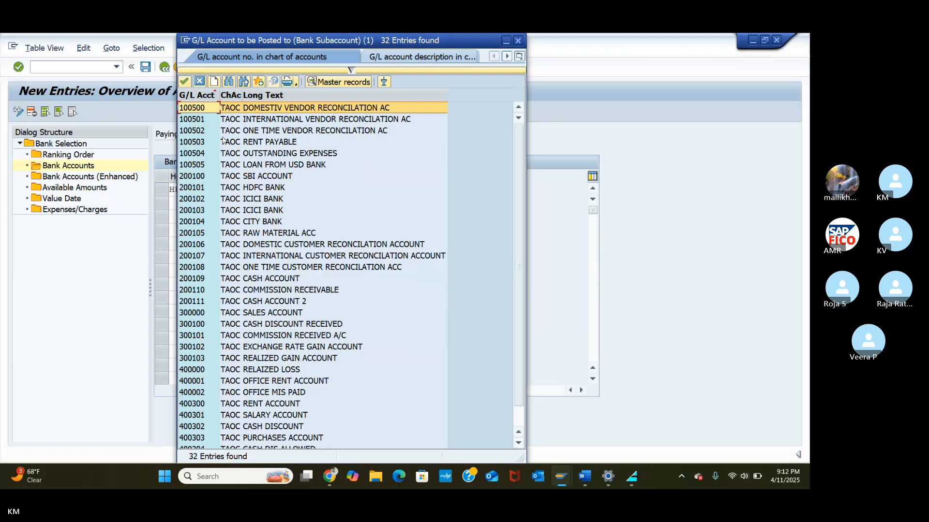
left_click(200, 191)
left_click(184, 81)
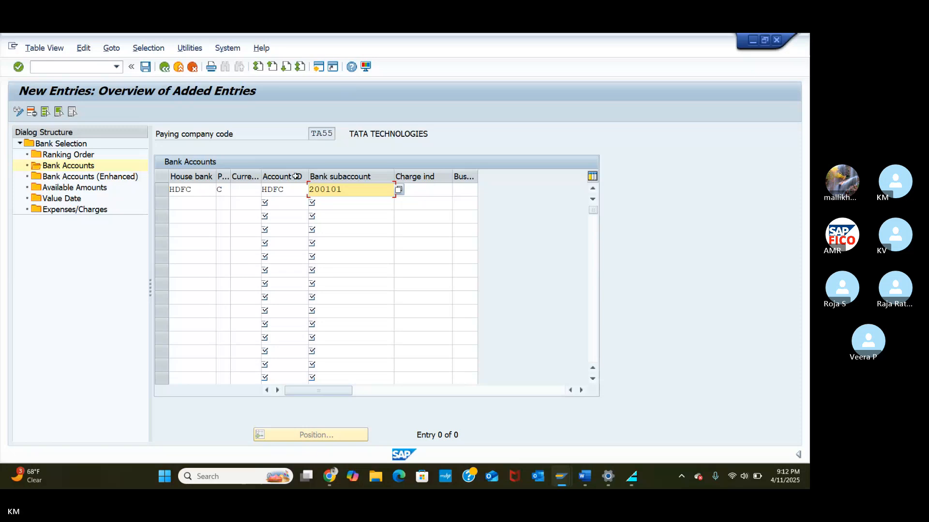
left_click(87, 192)
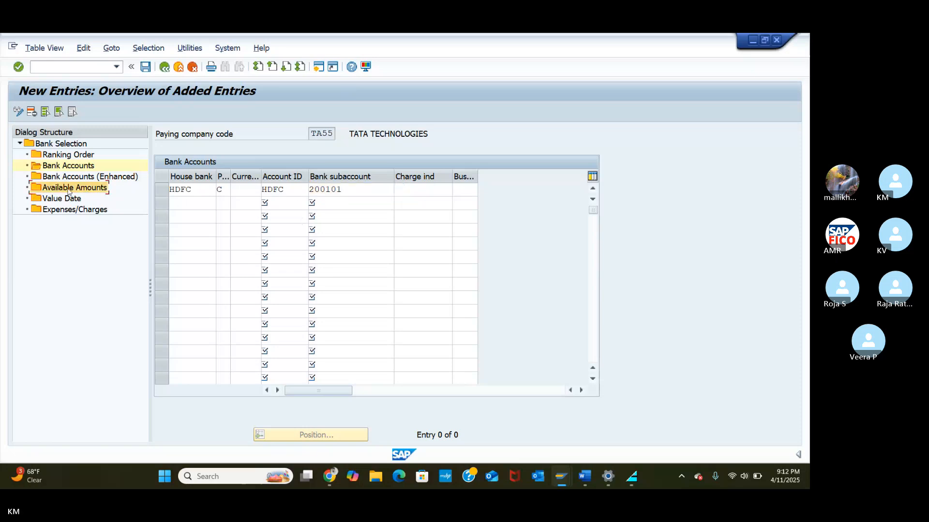
Step: Add a new Available Amounts entry for house bank HDFC with account ID HDFC
double_click(70, 189)
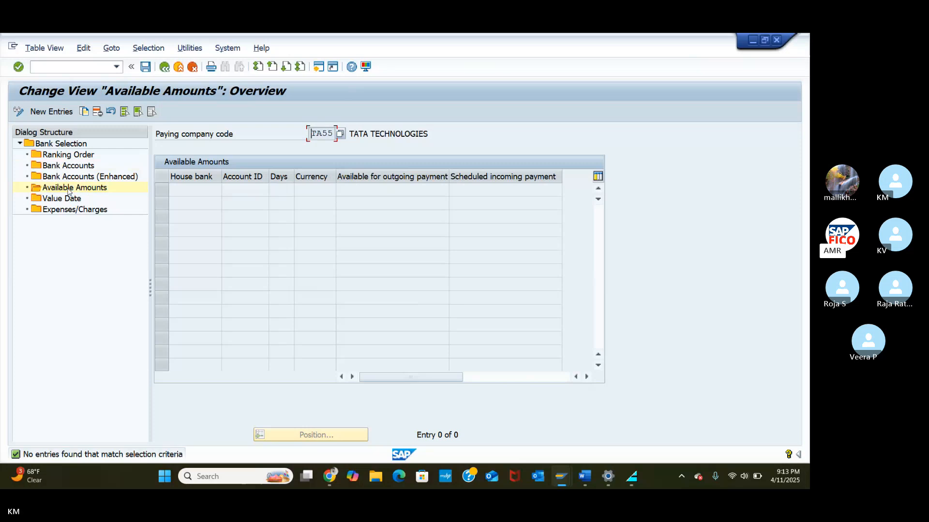
left_click(40, 114)
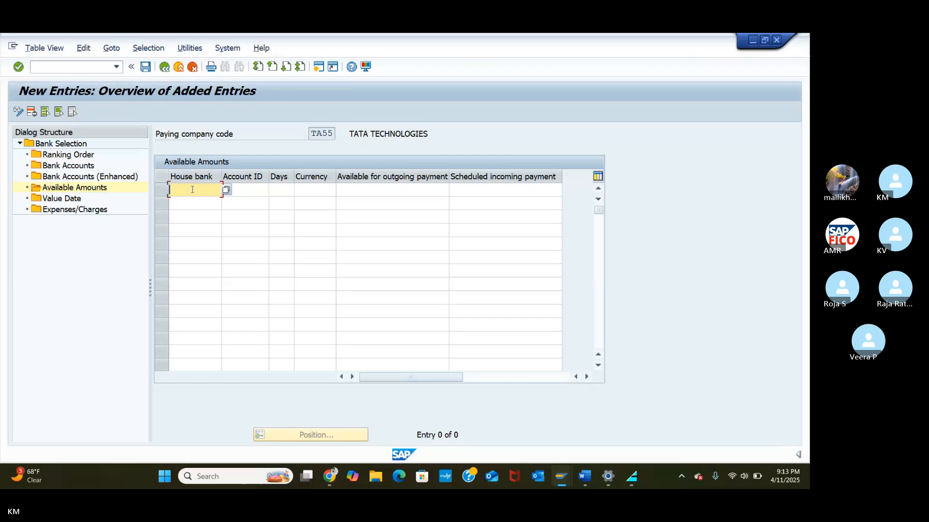
type("HDFC")
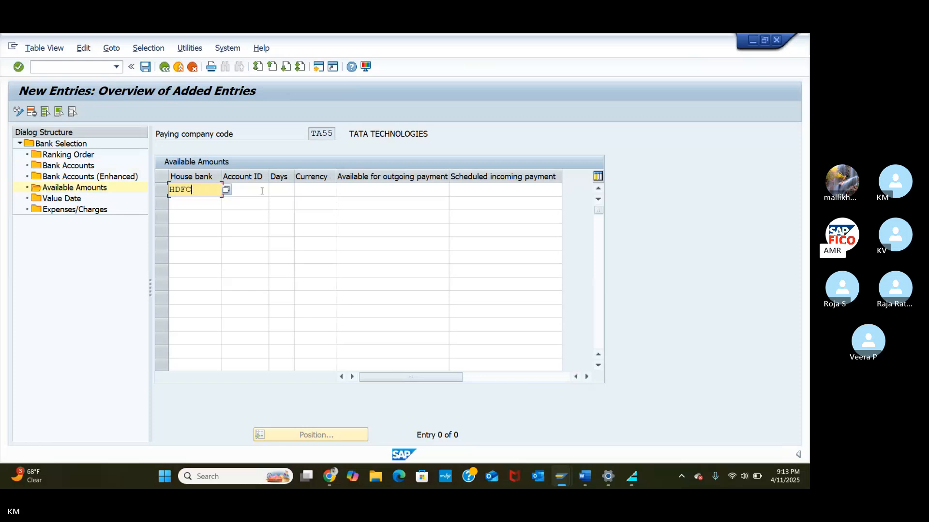
left_click(226, 190)
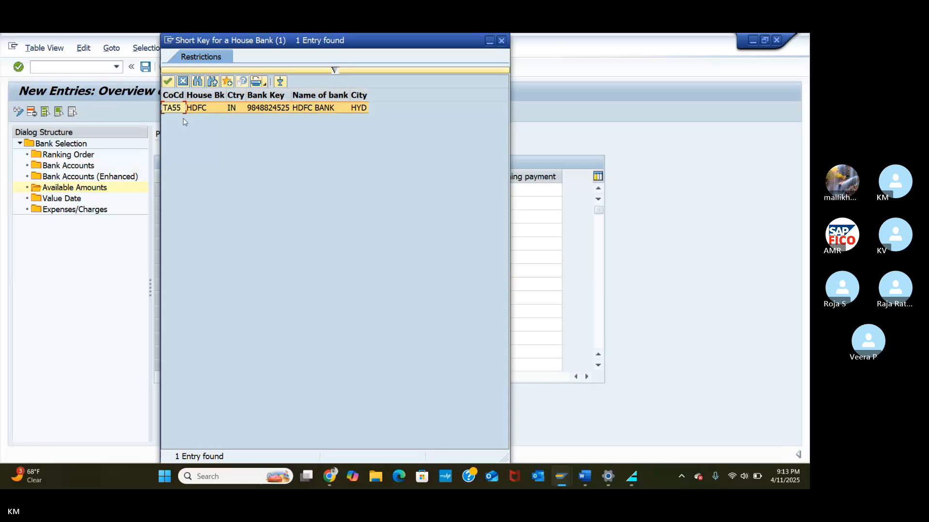
left_click(167, 85)
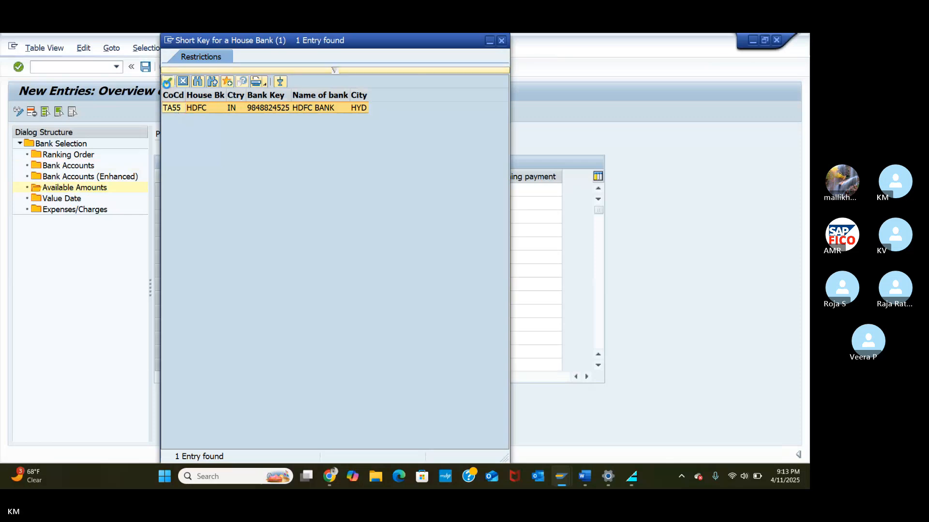
left_click(261, 193)
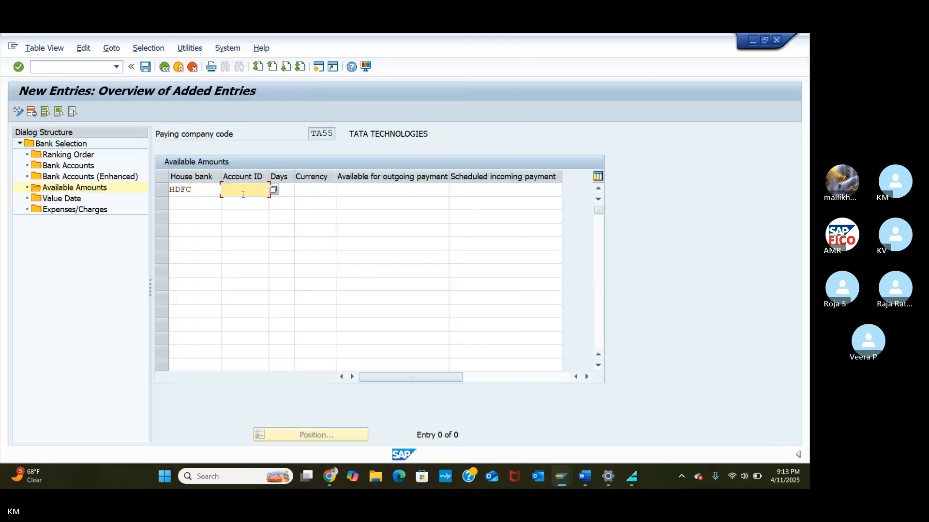
left_click(273, 191)
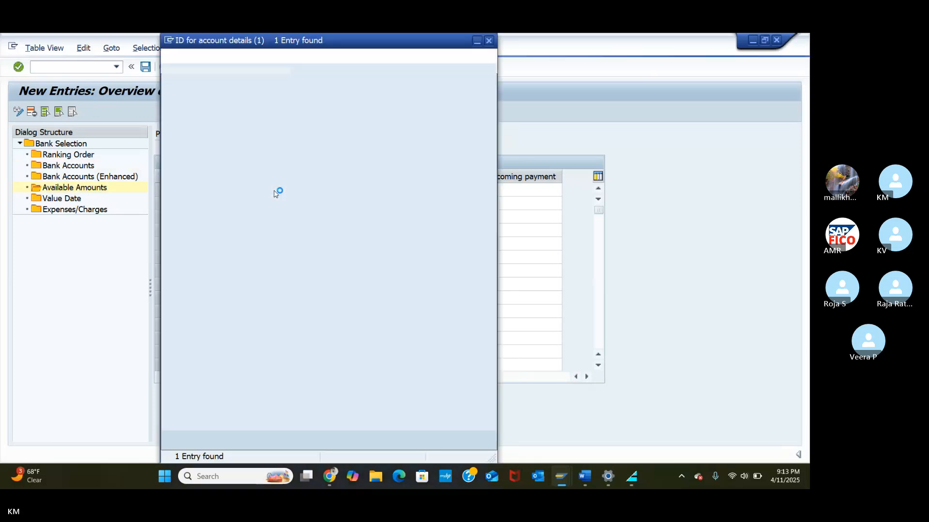
left_click(172, 85)
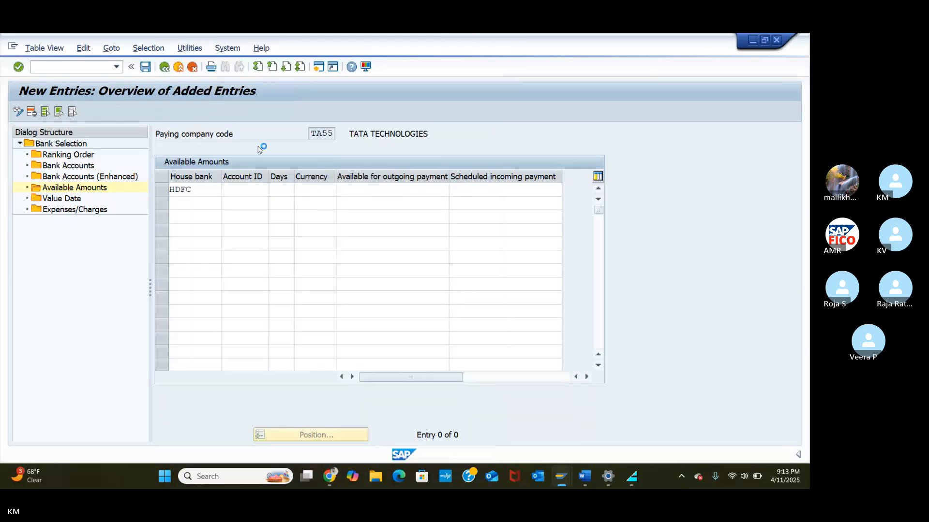
Step: Enter 999 days, currency INR, and 999999 for outgoing and scheduled incoming payments
left_click(281, 190)
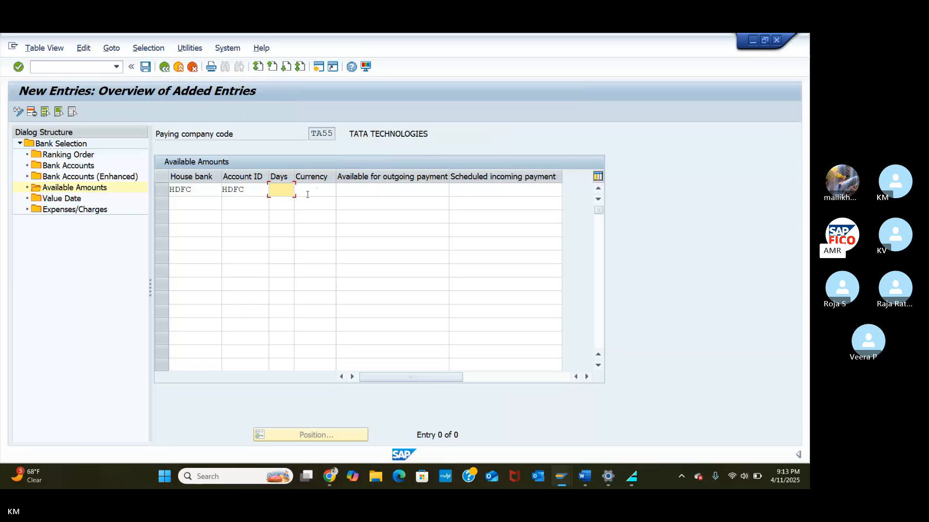
type("999")
left_click(315, 191)
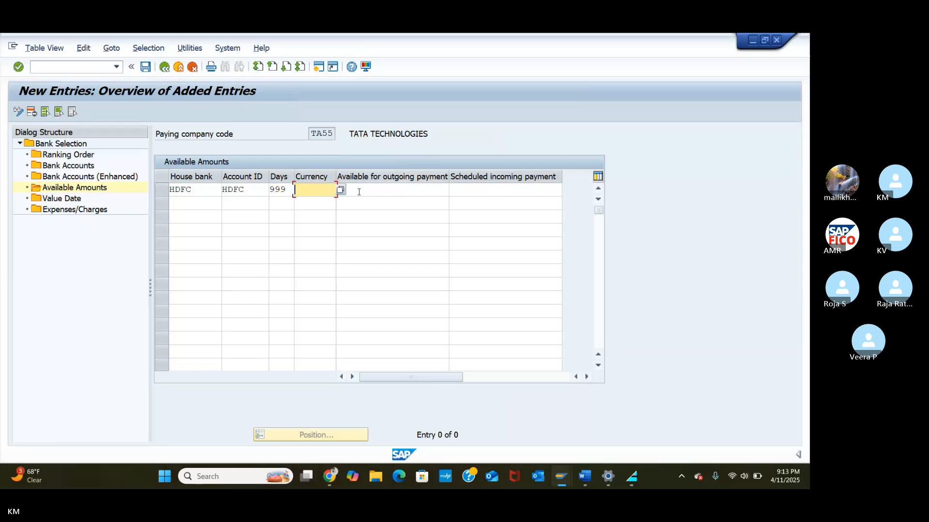
type("INR")
left_click(366, 196)
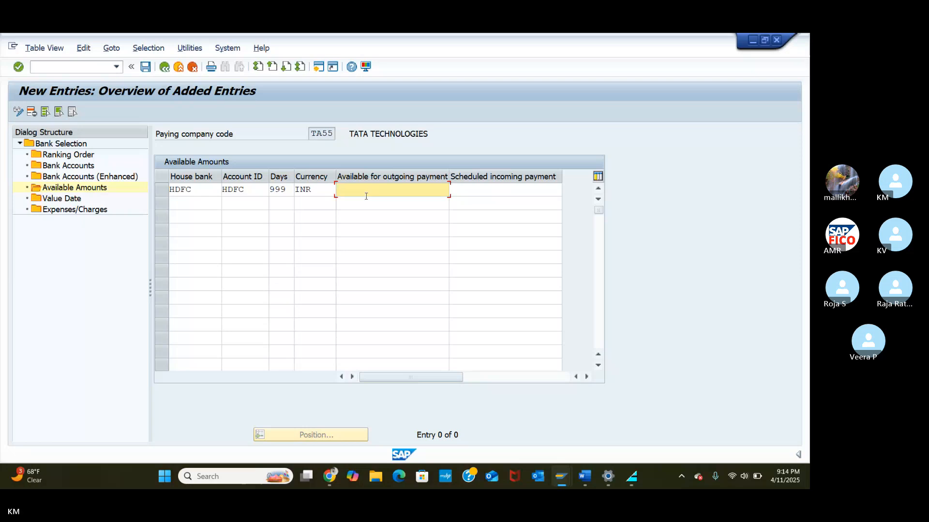
type("999999")
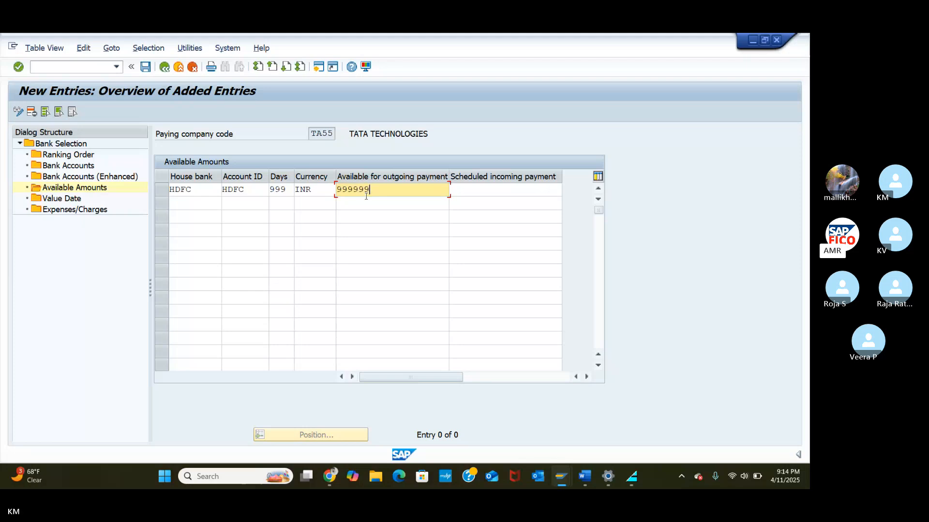
left_click(483, 191)
type("9999")
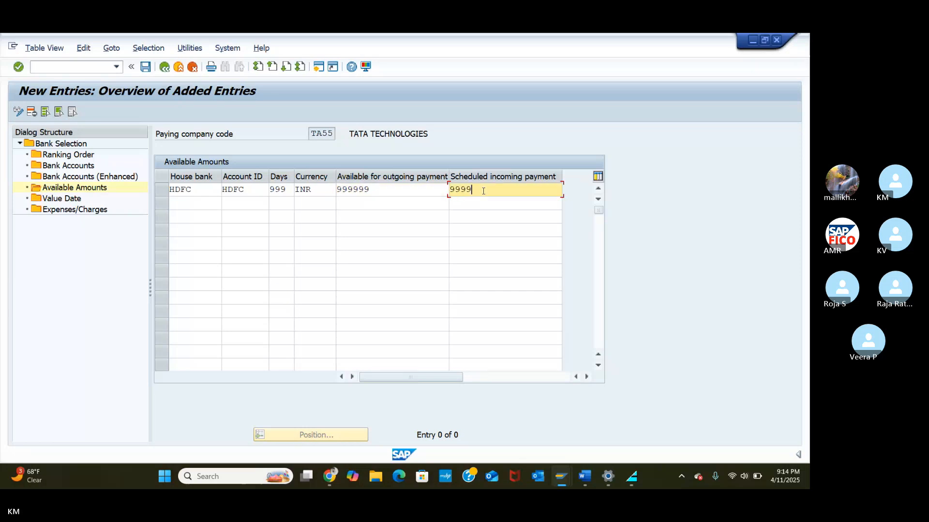
type("99")
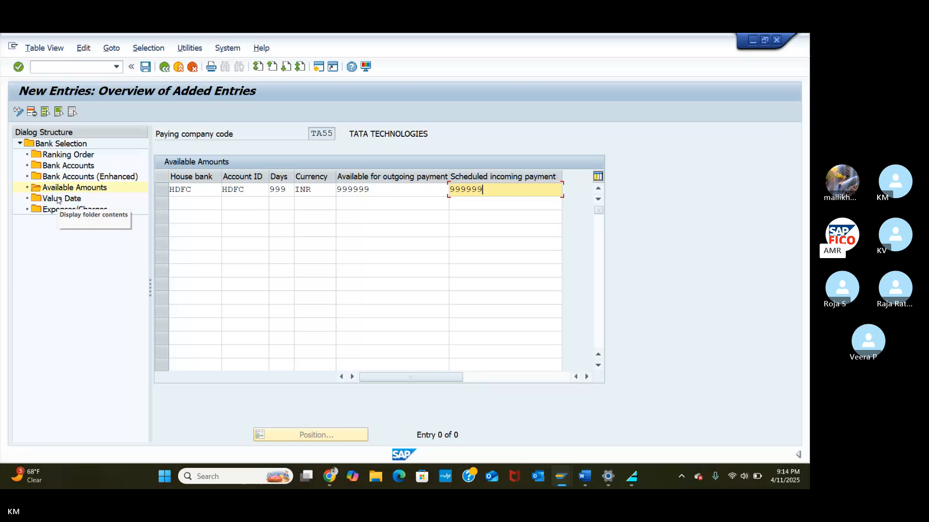
Step: Start a Value Date entry for payment method C, house bank HDFC, account ID HDFC
left_click(57, 199)
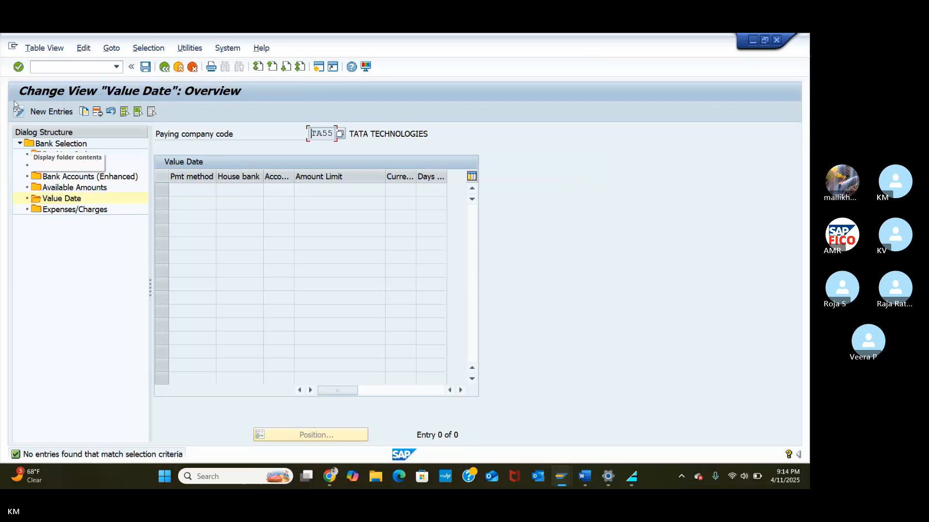
left_click(59, 117)
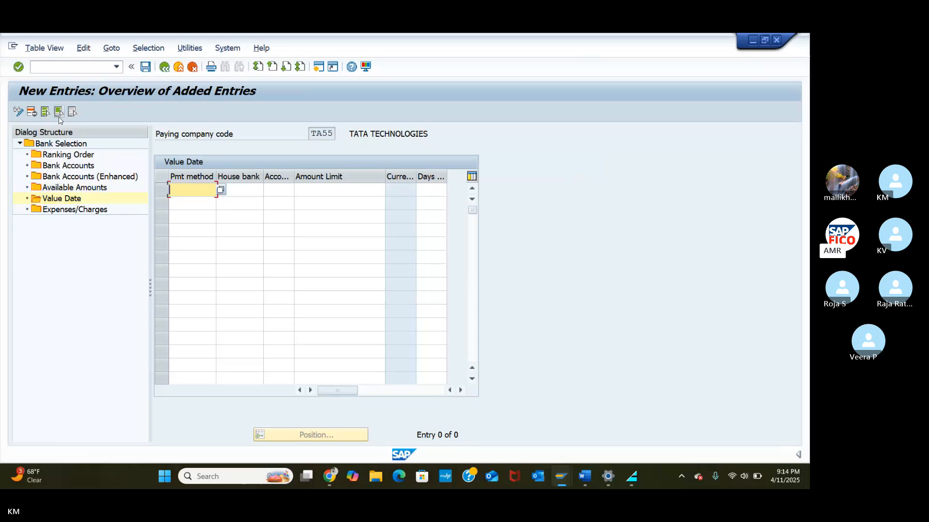
left_click(220, 190)
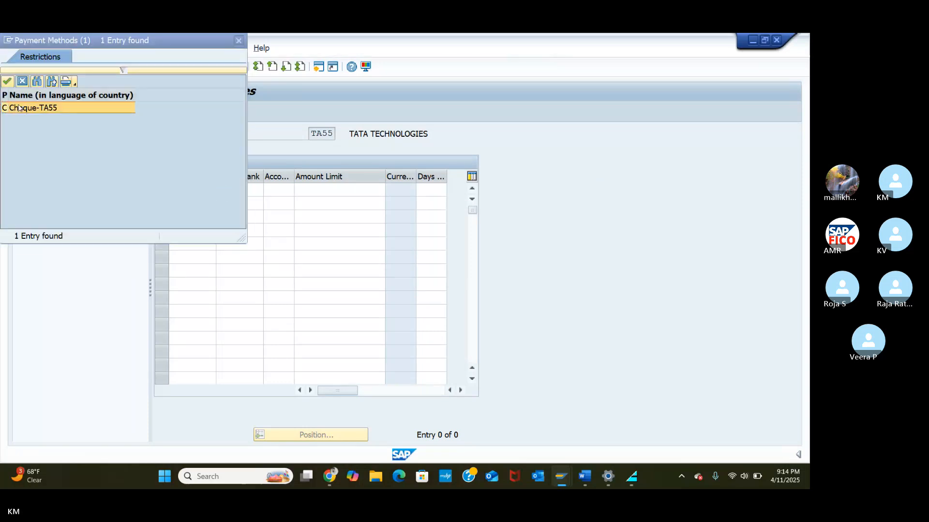
left_click(6, 81)
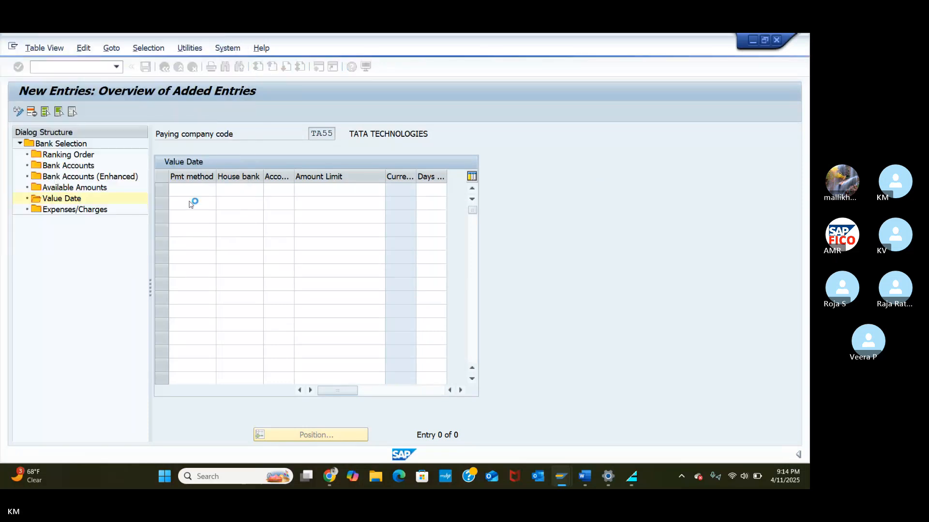
left_click(256, 189)
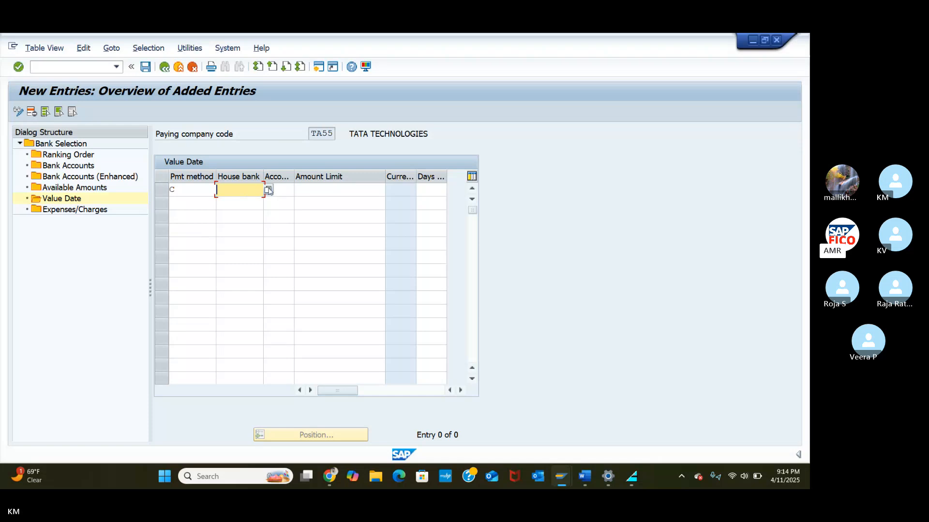
left_click(268, 190)
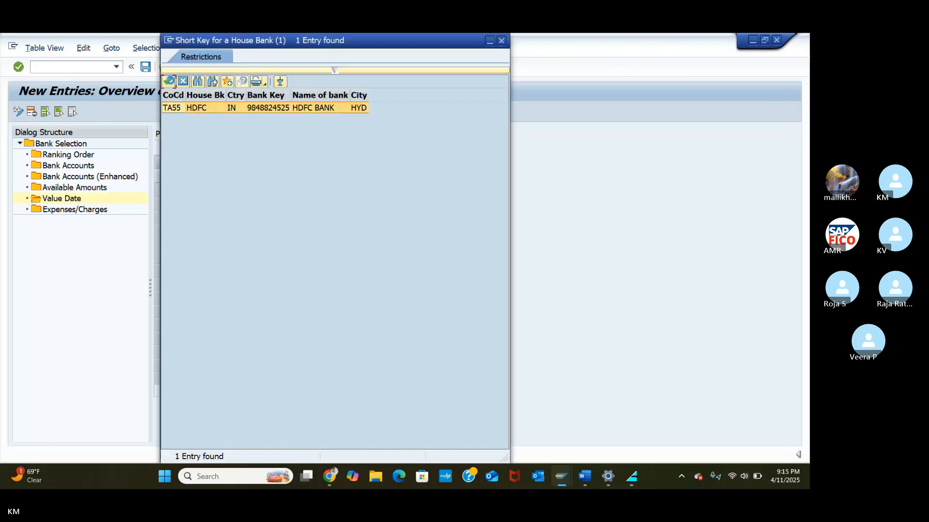
left_click(168, 80)
left_click(290, 190)
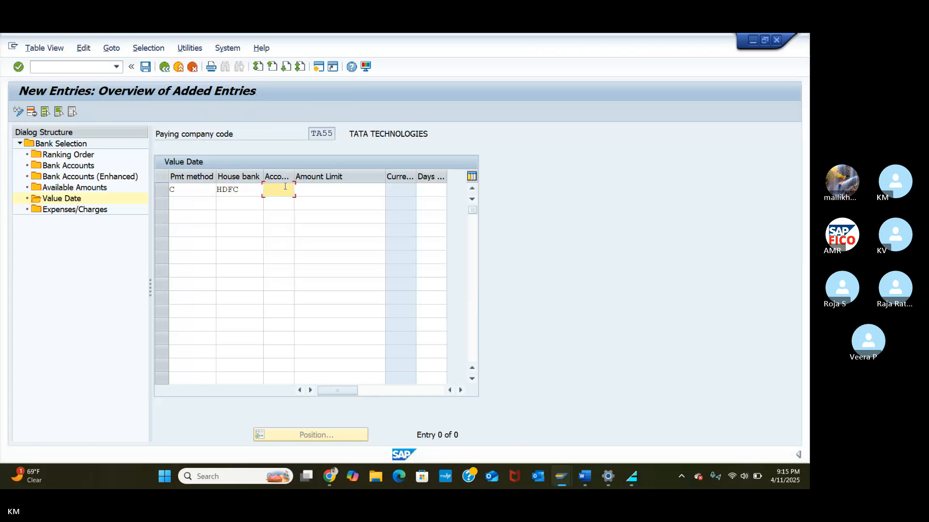
left_click(298, 190)
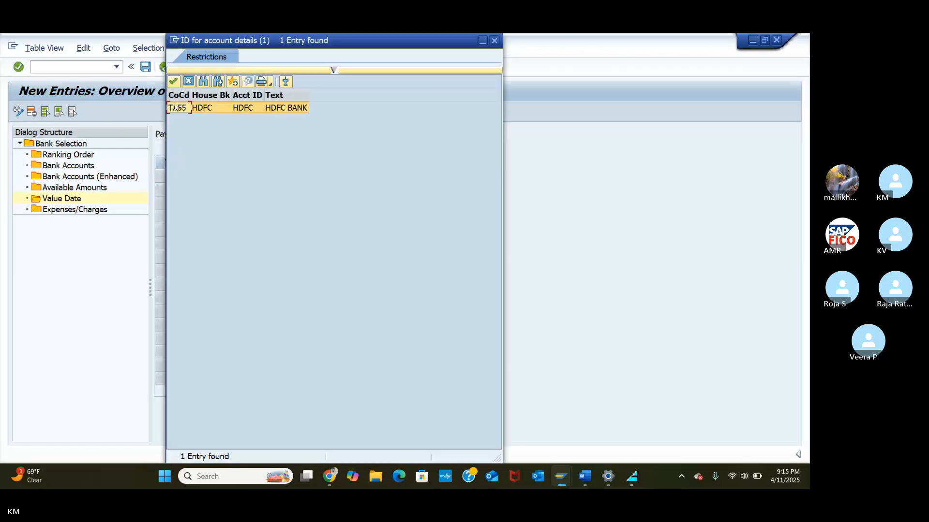
left_click(173, 82)
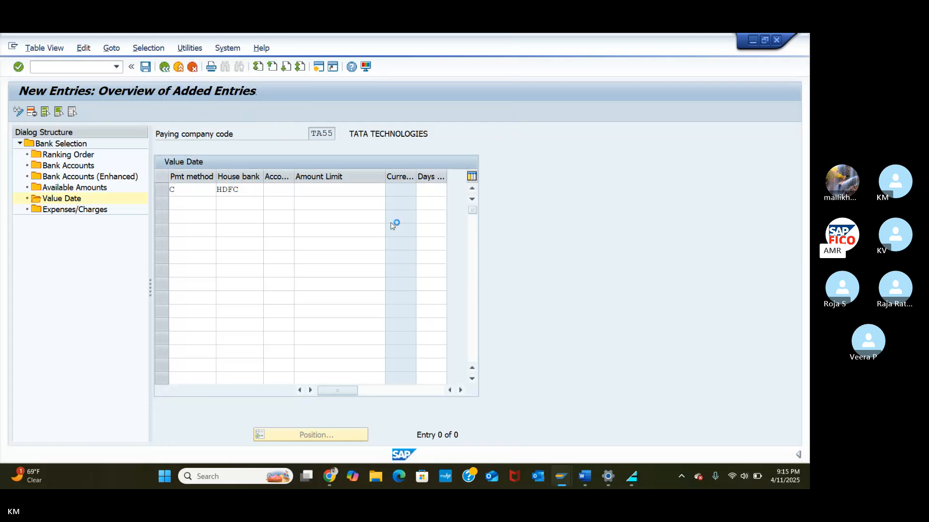
Step: Give the value date entry an amount limit of 999999 and 2 days, and confirm it
left_click(359, 191)
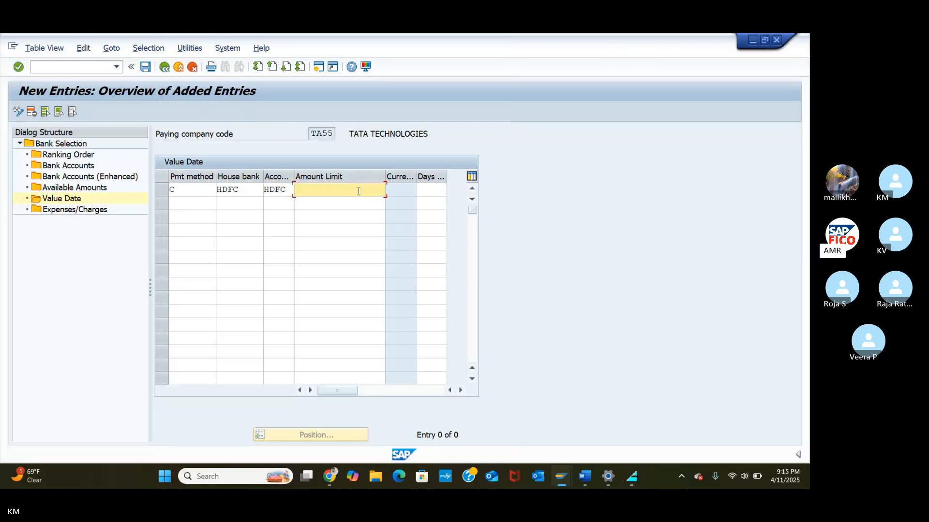
type("999999")
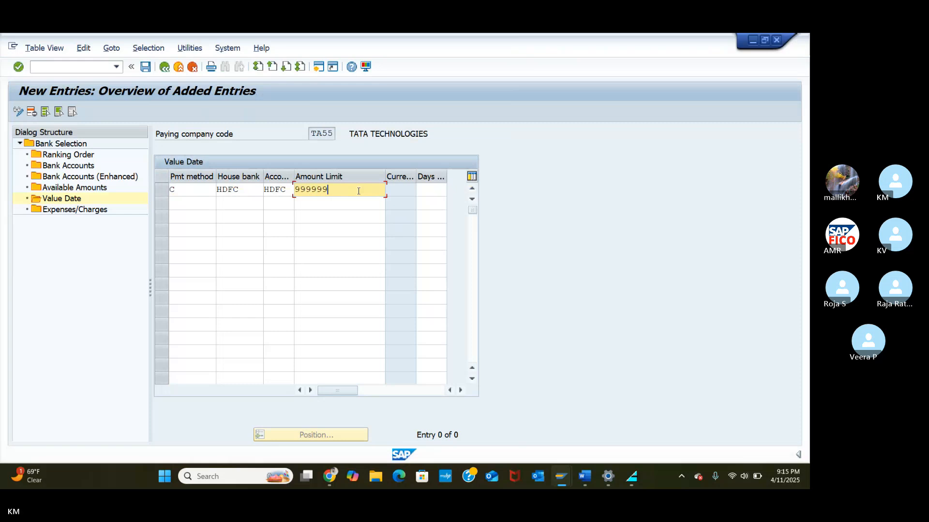
left_click(430, 192)
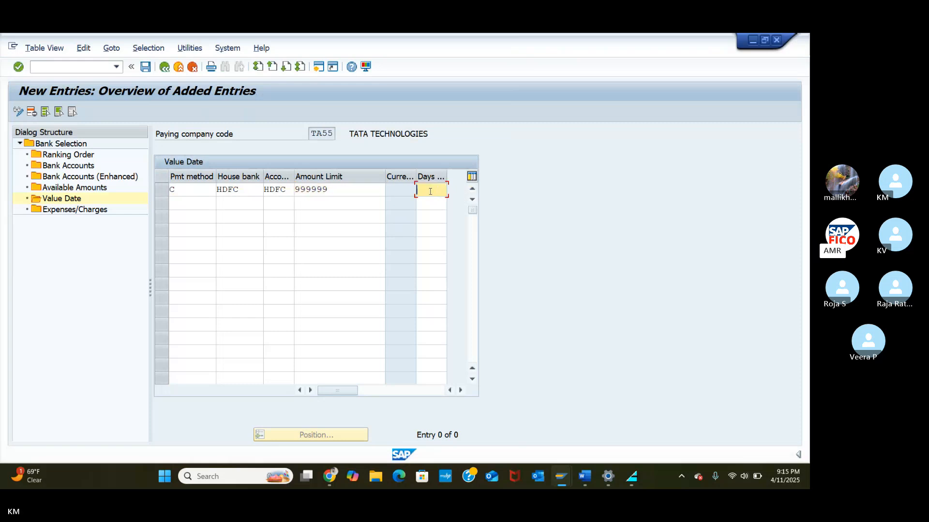
type("2")
key("Return")
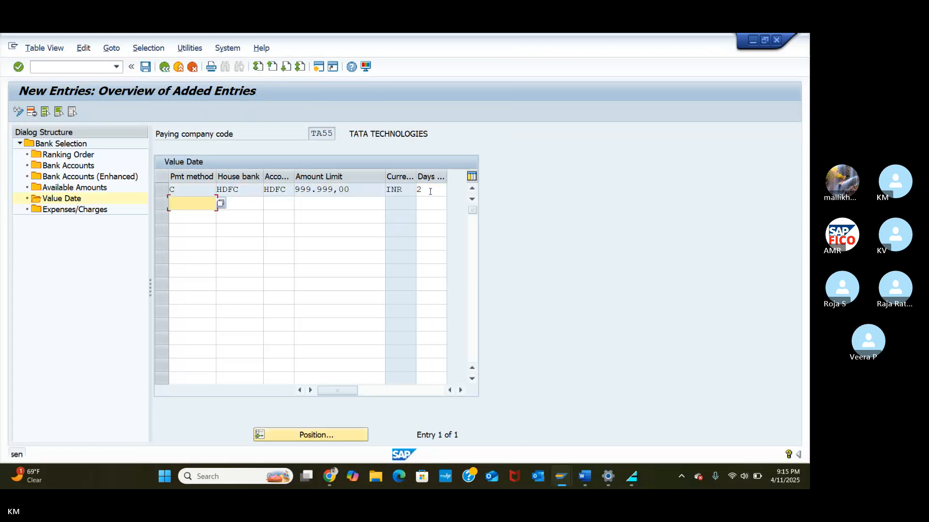
Step: Save the bank determination entries to the customizing request
left_click(143, 69)
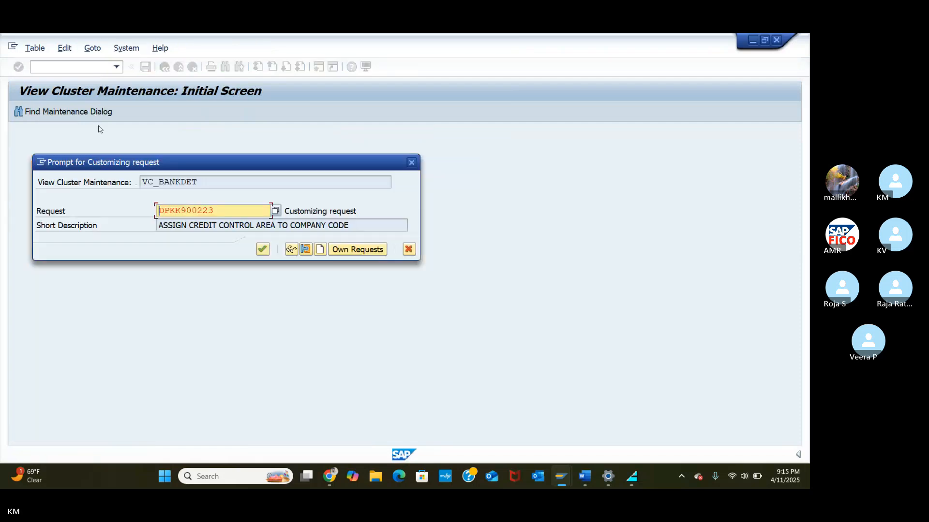
left_click(262, 249)
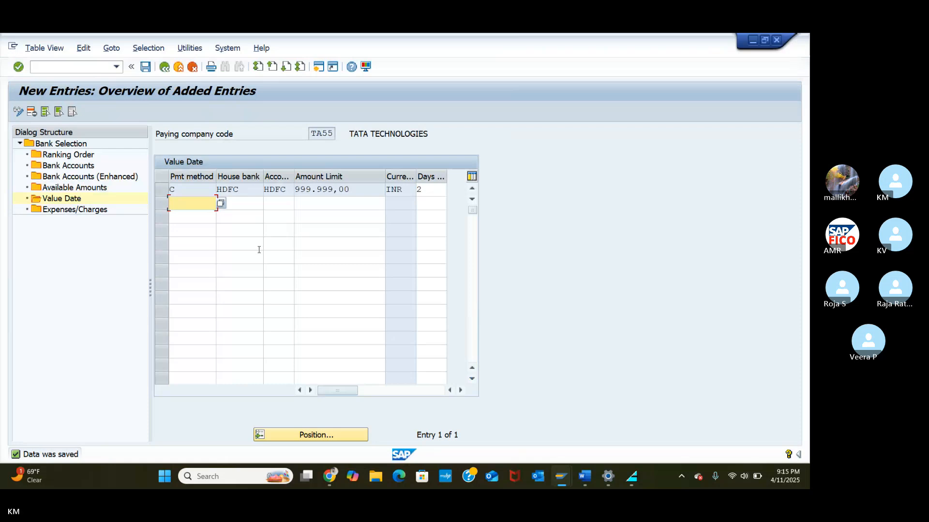
left_click(85, 68)
type("/N")
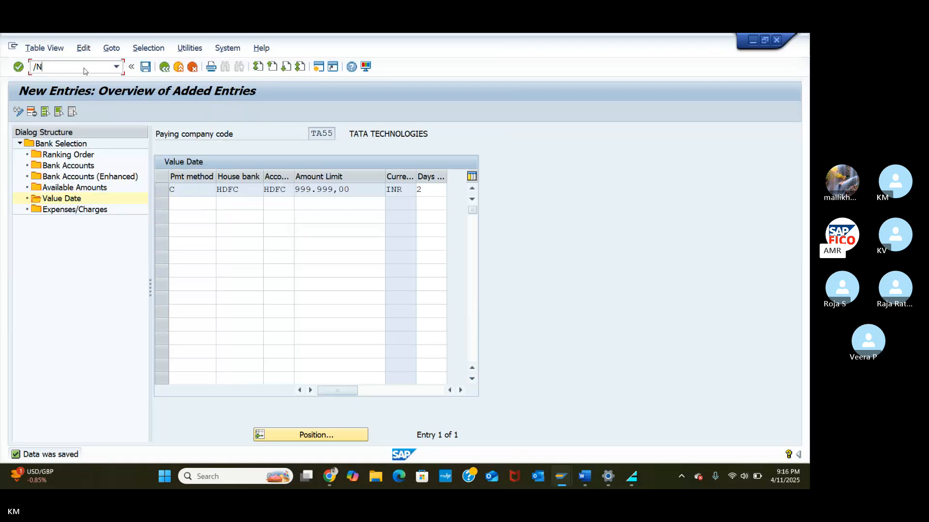
Step: Return to SAP Easy Access and expand Accounting > Financial Accounting > Accounts Payable > Master Records
key("BackSpace")
type("N")
key("Return")
left_click(26, 200)
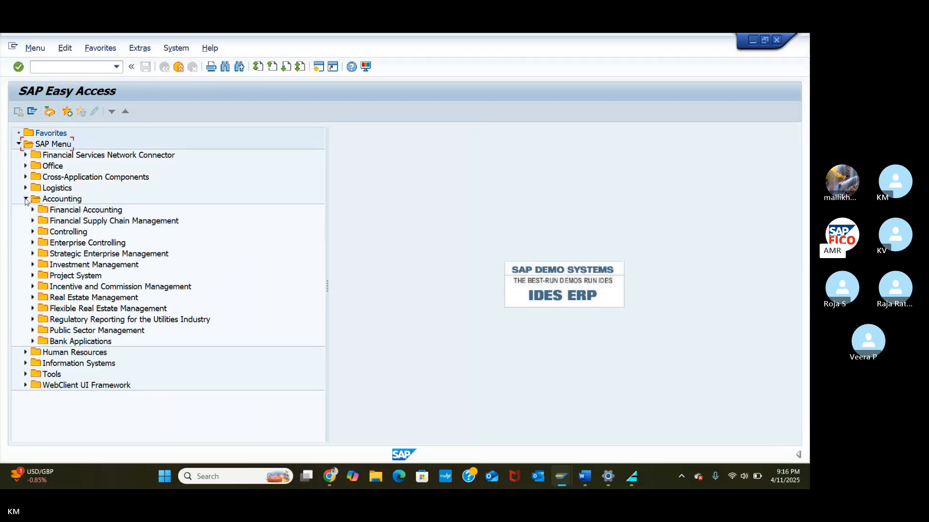
left_click(32, 210)
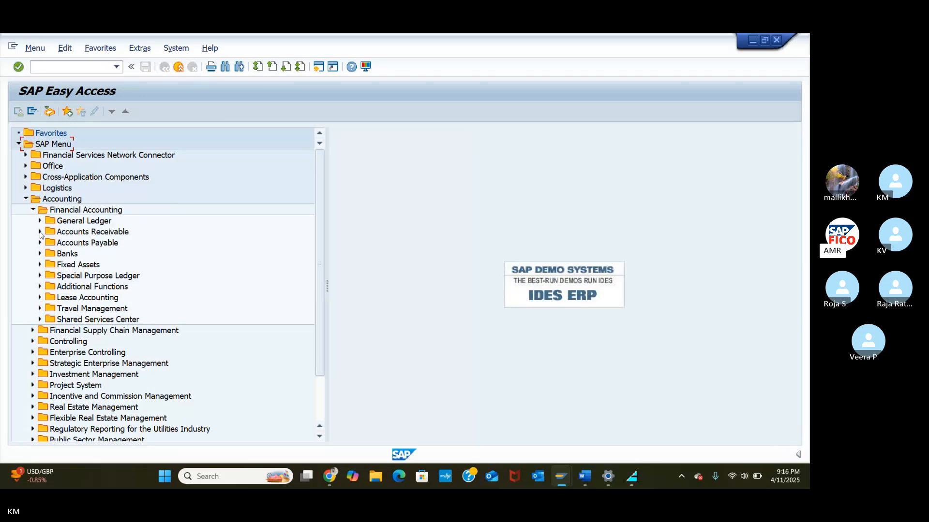
left_click(40, 232)
left_click(39, 232)
left_click(40, 242)
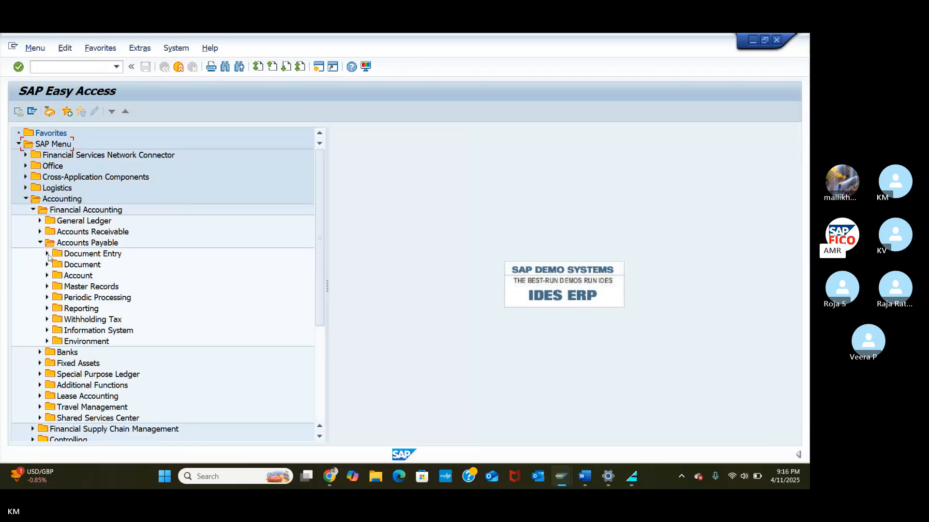
left_click(53, 287)
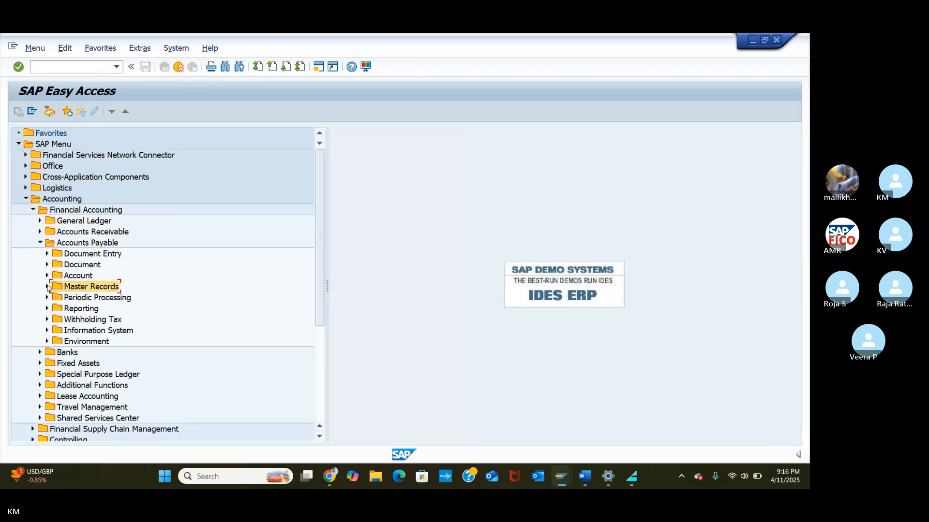
left_click(47, 287)
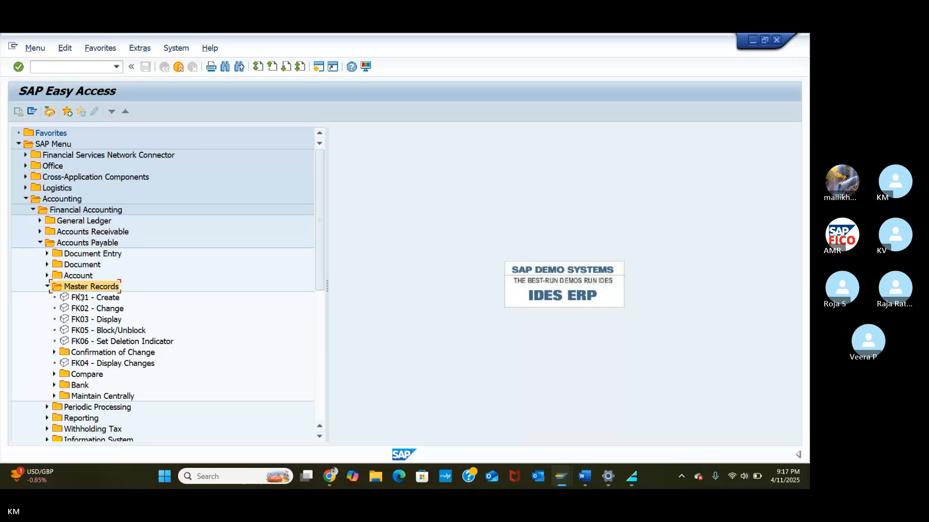
Step: Start vendor creation with transaction /NXK01
left_click(54, 72)
type("/NXK01")
key("Return")
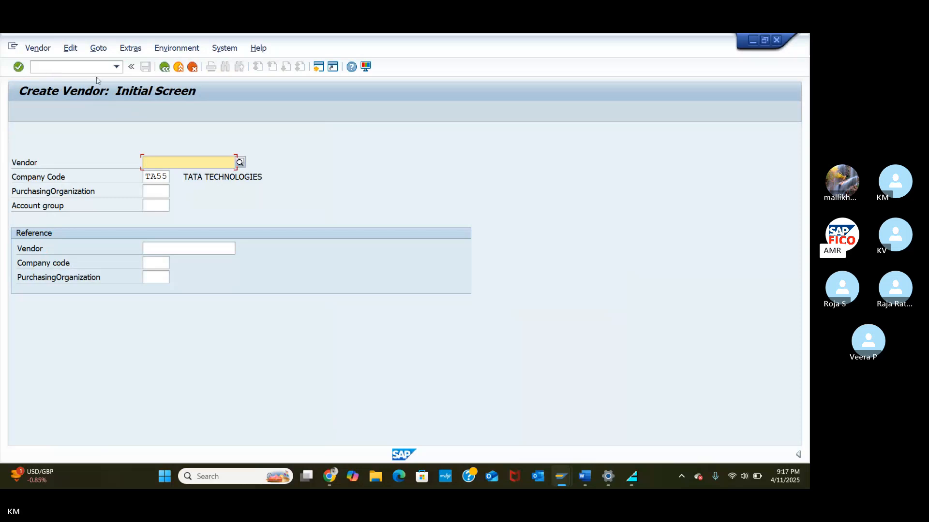
Step: Leave the vendor number blank, choose account group TADV, and continue to the address screen
type("TA")
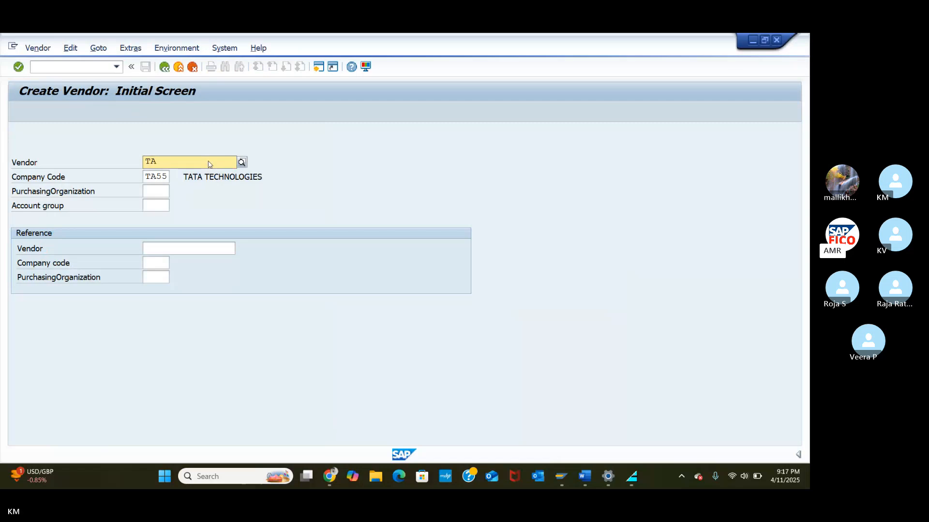
type("DV")
key("BackSpace")
key("BackSpace")
key("BackSpace")
key("BackSpace")
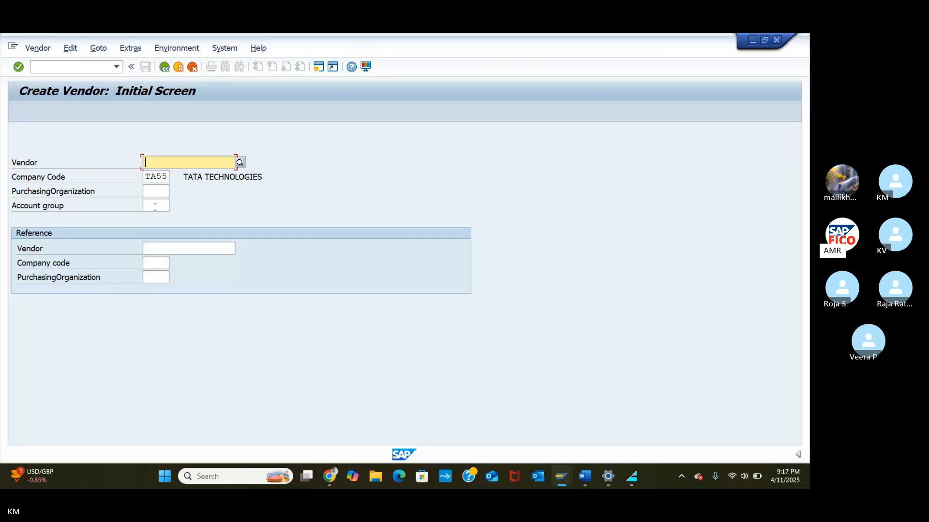
left_click(158, 205)
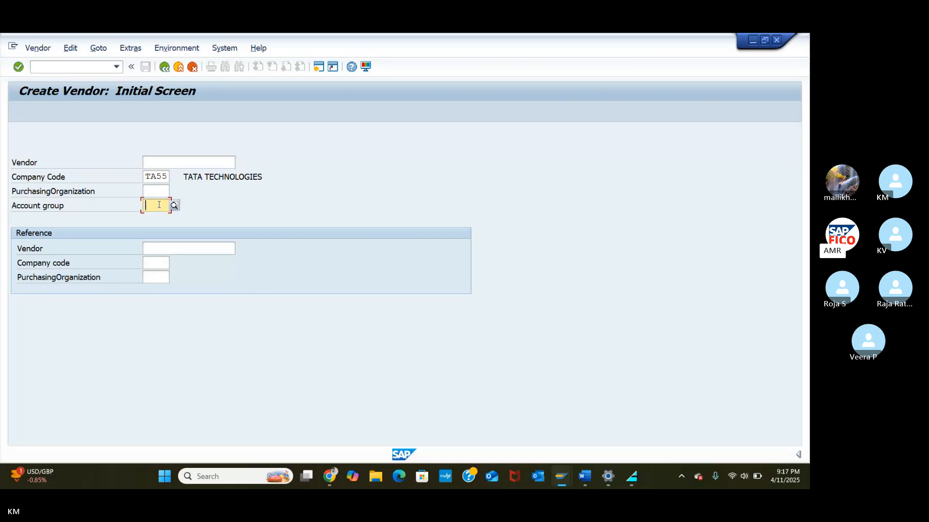
type("TA0V")
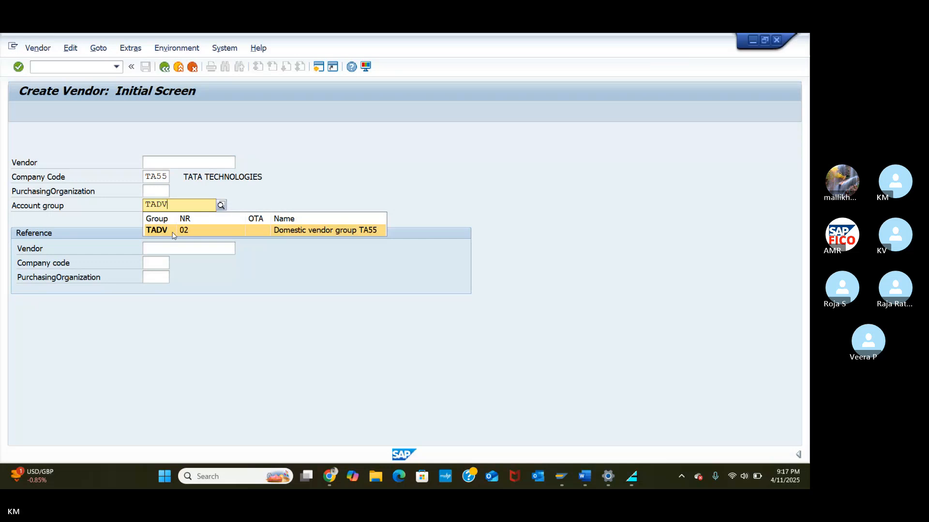
left_click(174, 231)
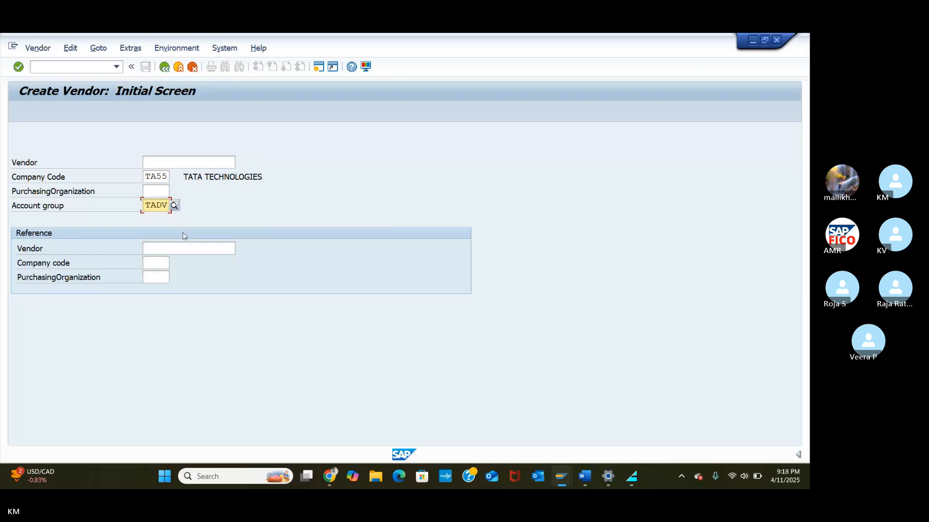
key("Return")
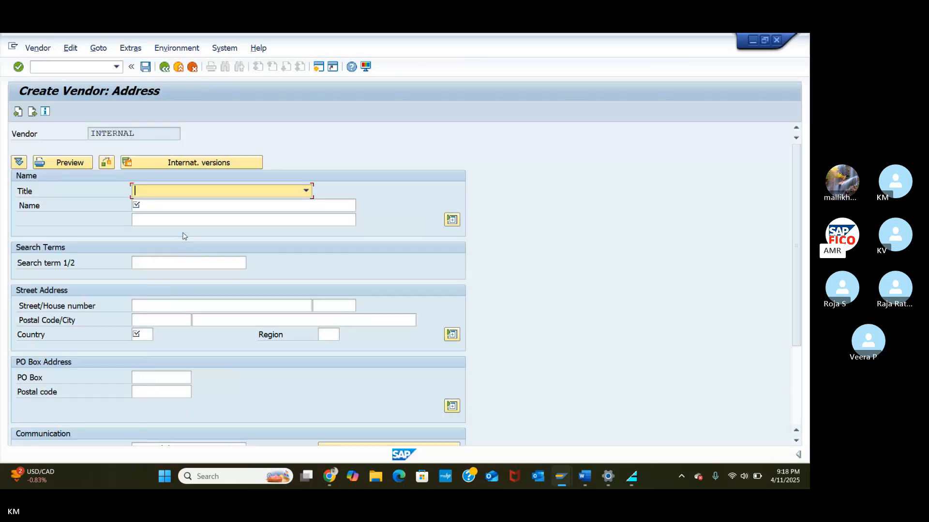
Step: Set the vendor's title to Mr. with name APP and search term APP
left_click(173, 193)
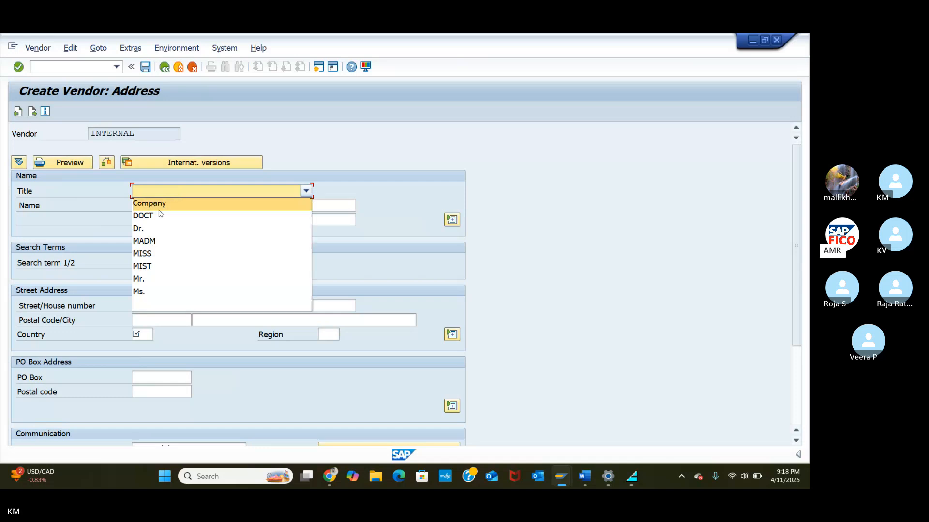
left_click(148, 280)
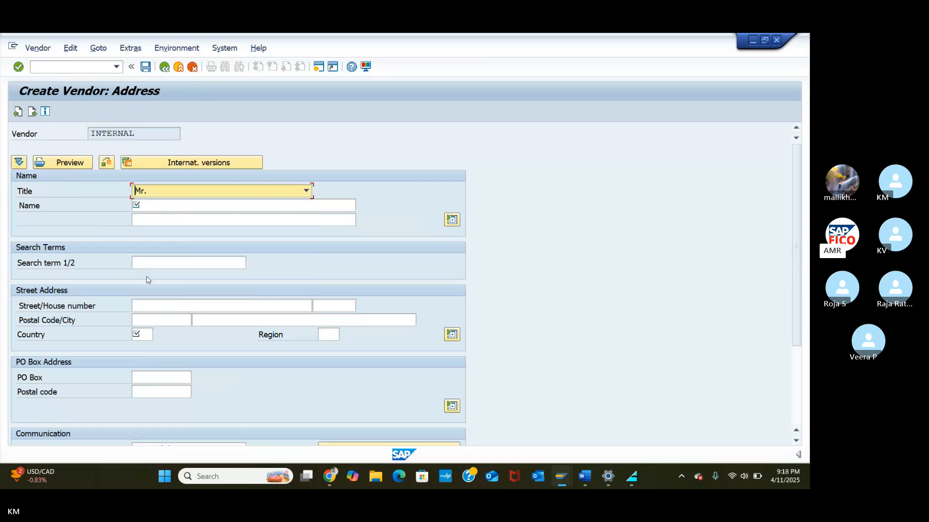
left_click(151, 204)
type("ADD")
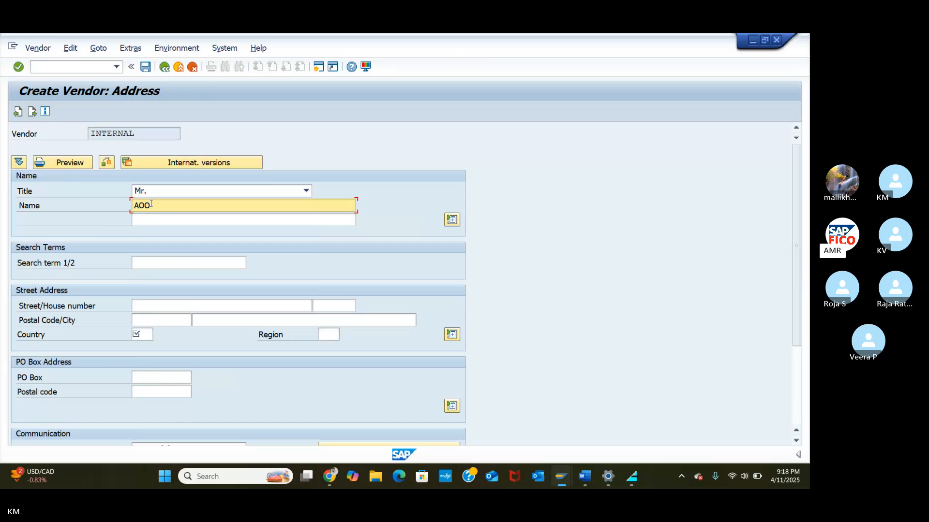
key("BackSpace")
key("BackSpace")
type("PP")
left_click(161, 219)
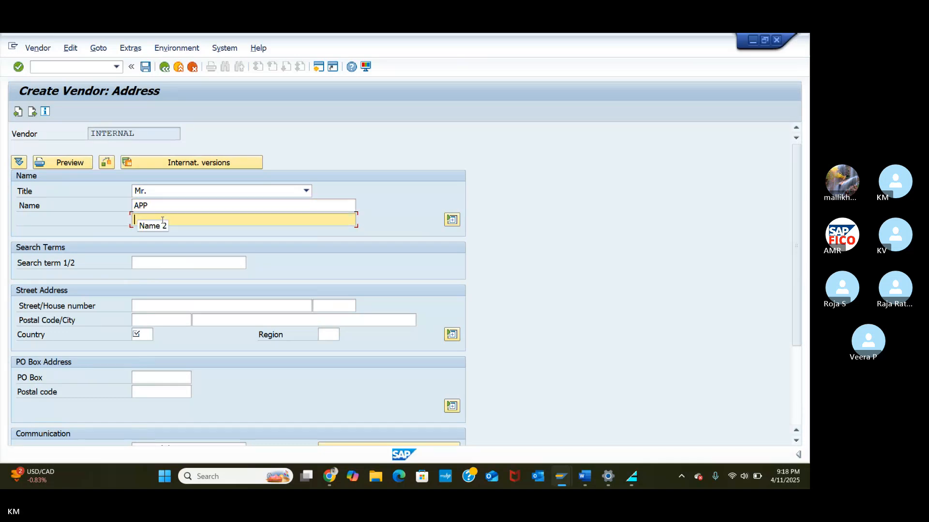
left_click(161, 262)
type("AP")
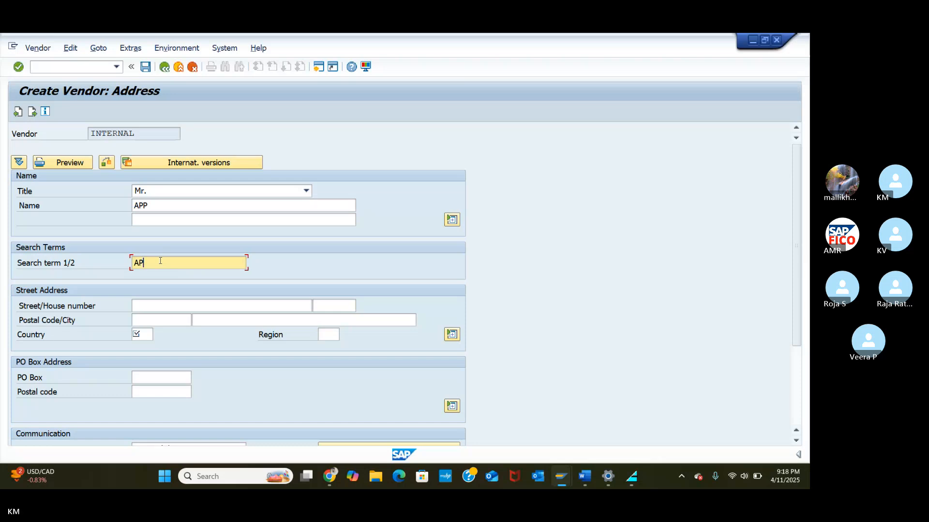
type("P")
Step: Enter street MAIN ROAD, postal code 526341, country IN and region 01 Andhra Pradesh
left_click(159, 309)
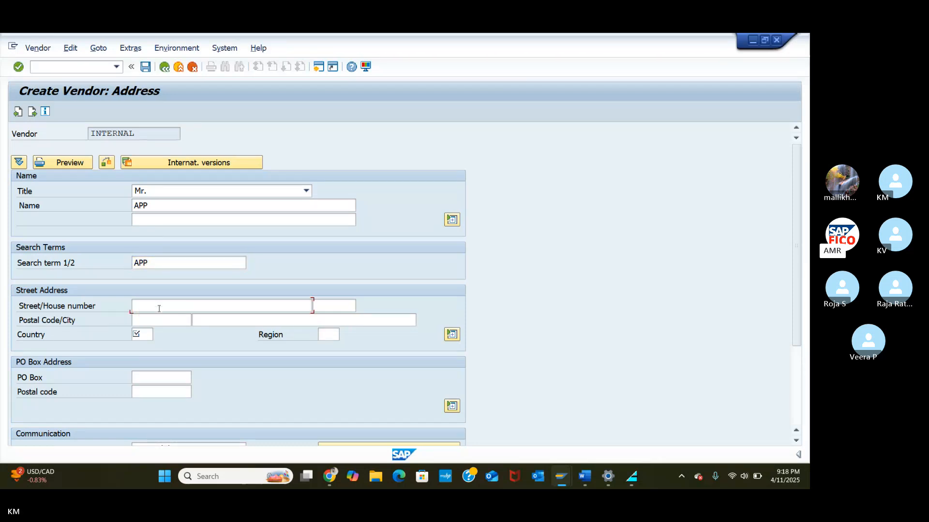
type("MAI")
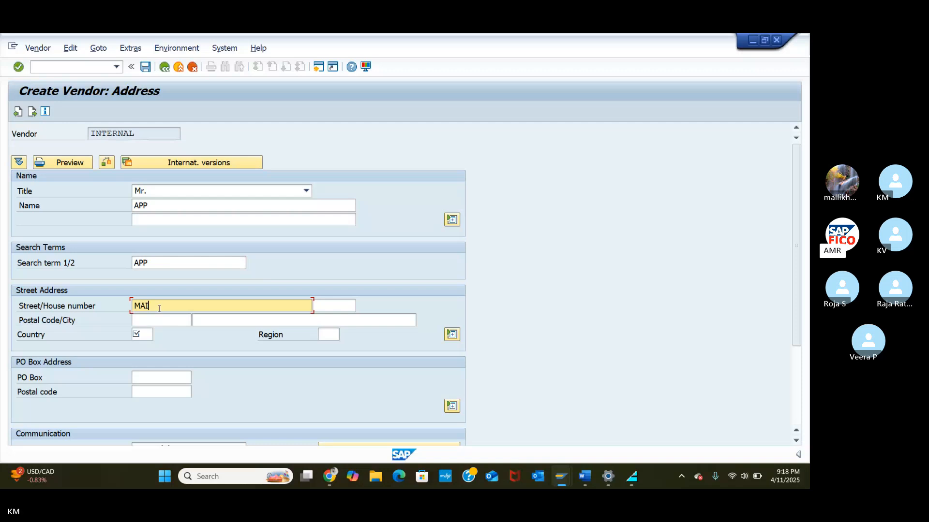
type("N ROAD")
left_click(157, 318)
type("5")
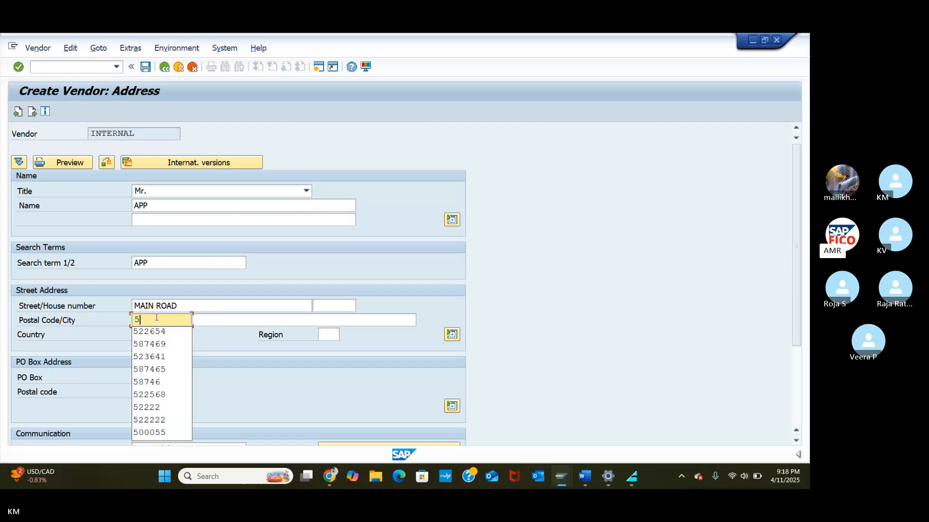
type("26341")
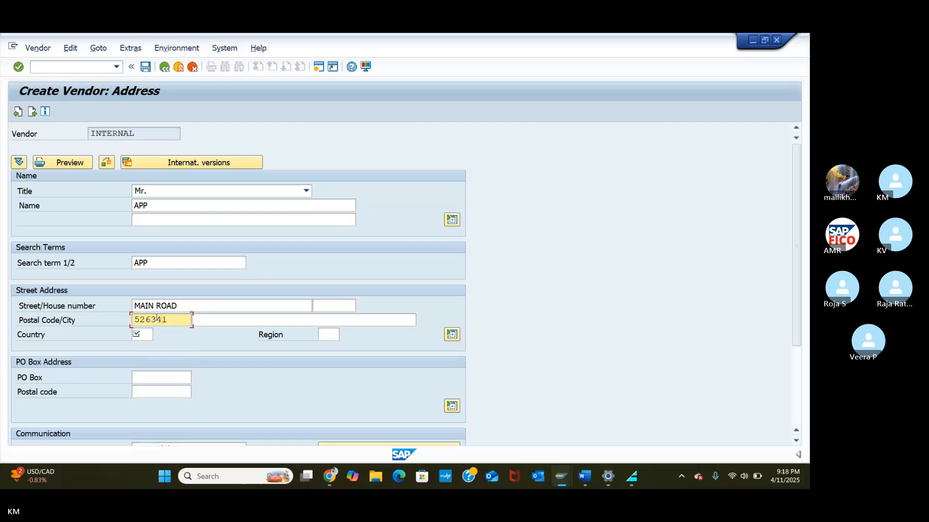
left_click(148, 335)
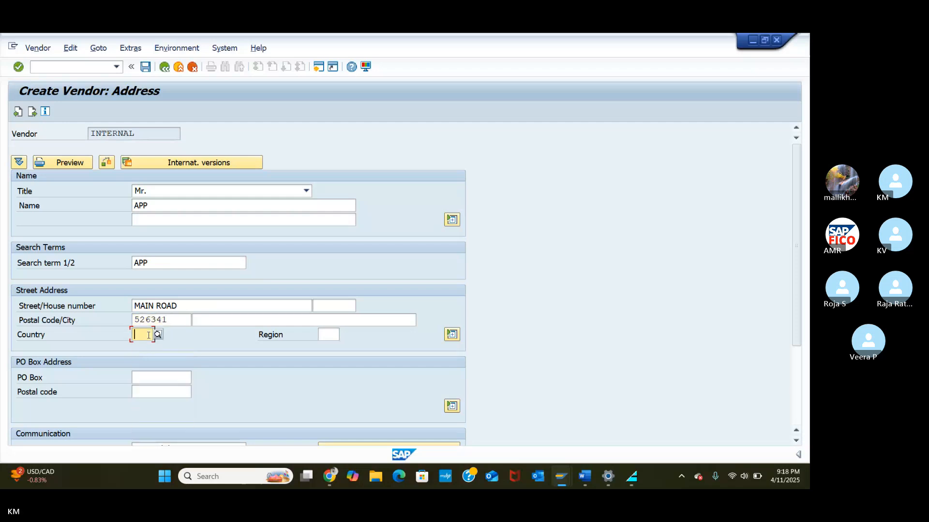
type("IN")
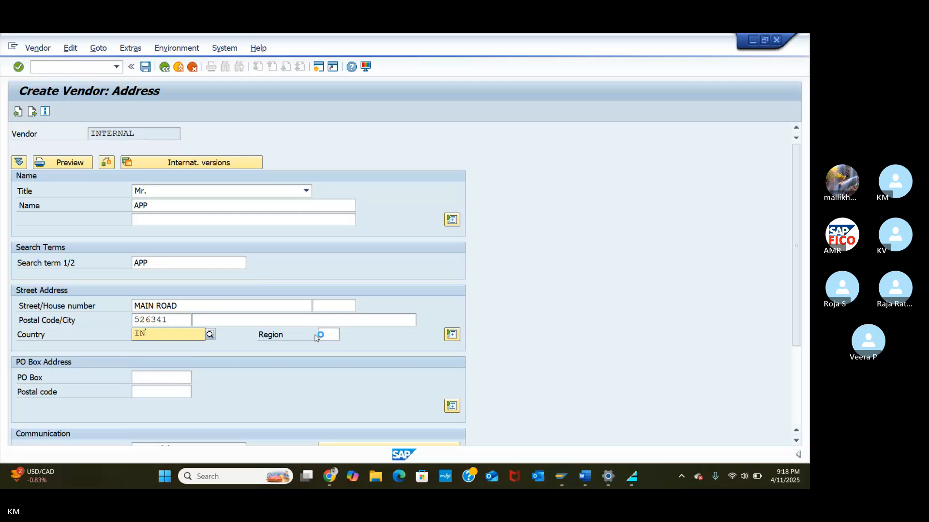
left_click(203, 359)
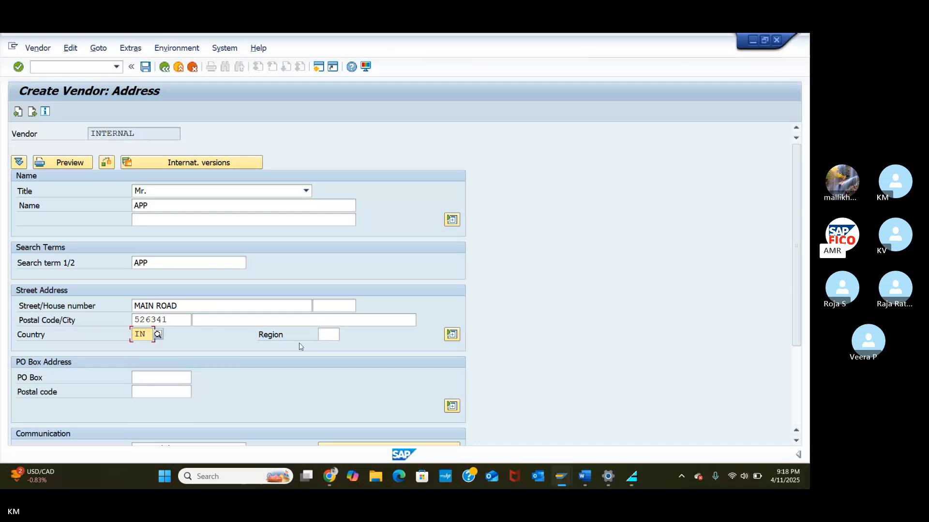
left_click(327, 335)
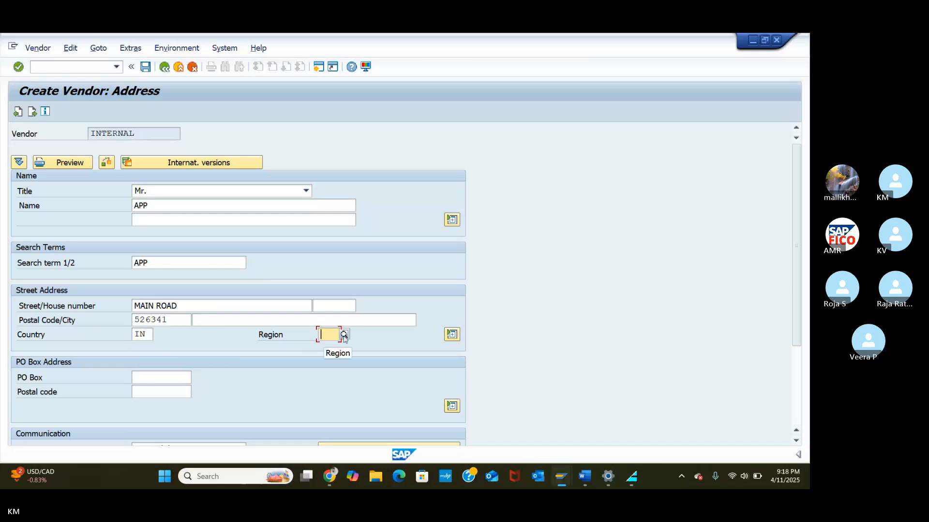
left_click(344, 335)
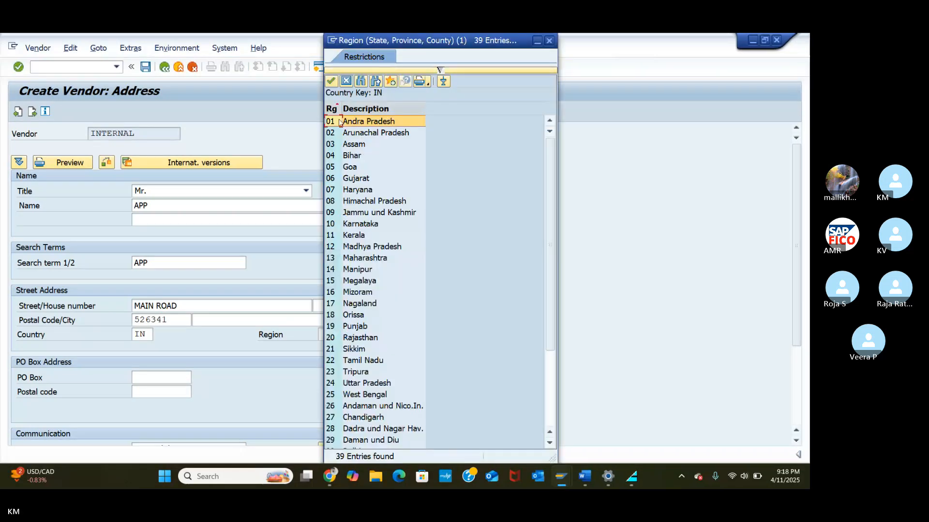
left_click(332, 80)
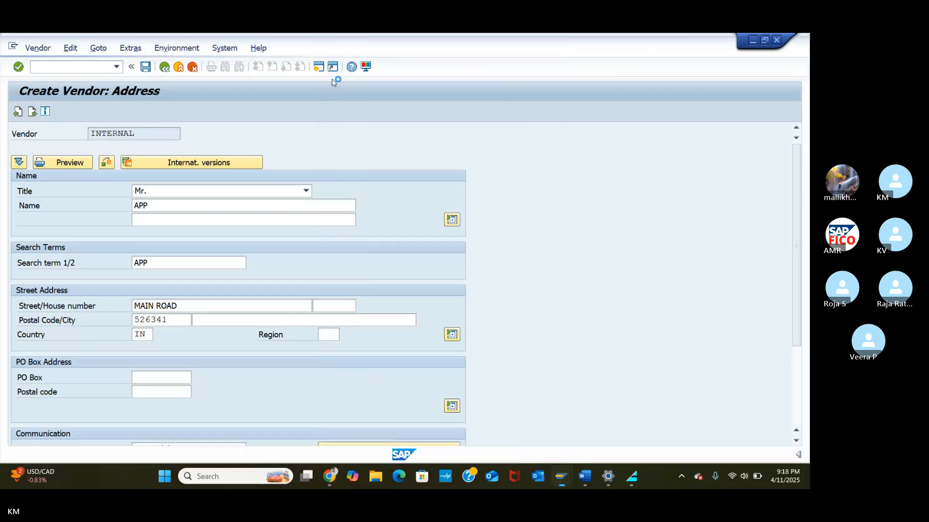
left_click(169, 381)
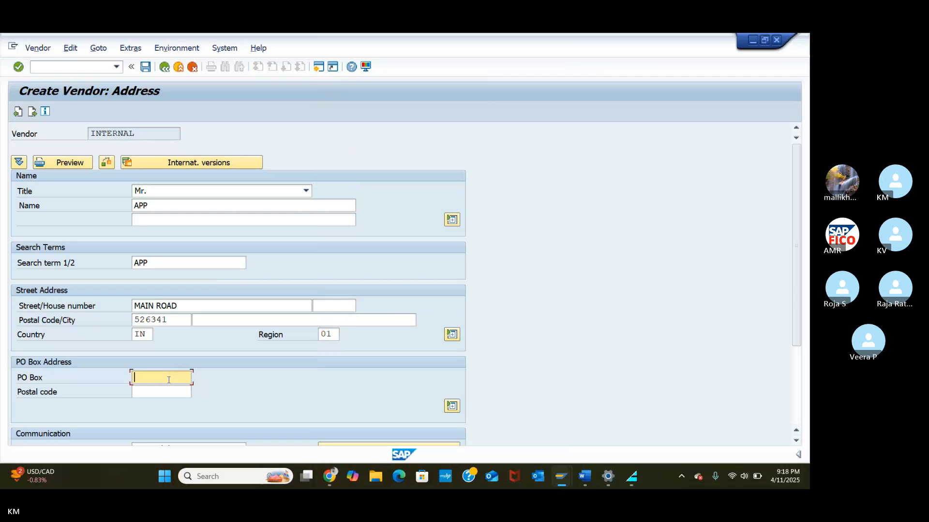
Step: Add house number 1-123, PO Box 4568 with postal code 526341 and city GUNTUR, then continue
scroll(169, 380, "down", 5)
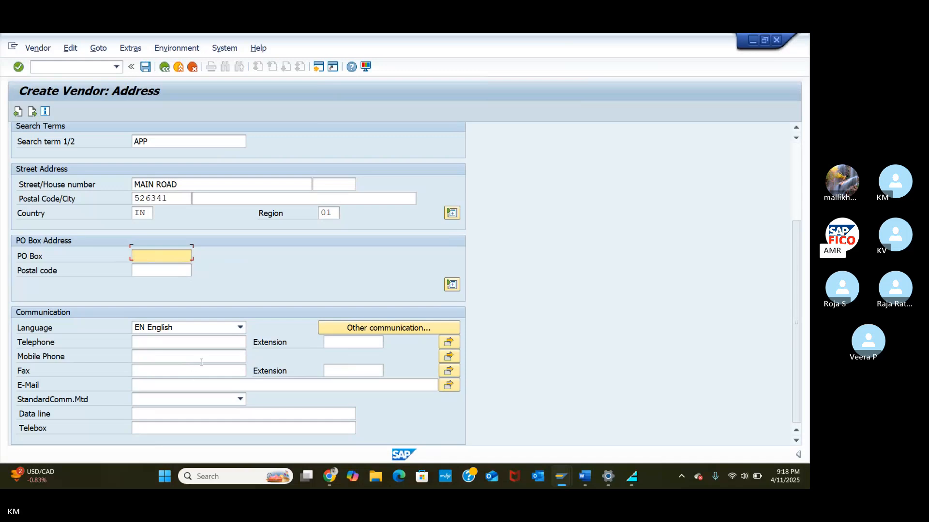
scroll(202, 363, "up", 4)
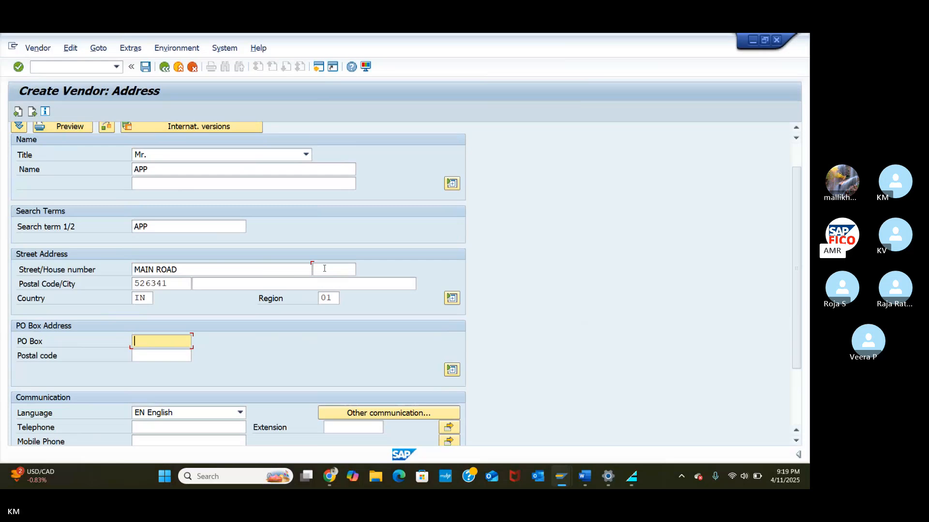
left_click(324, 268)
type("1-12")
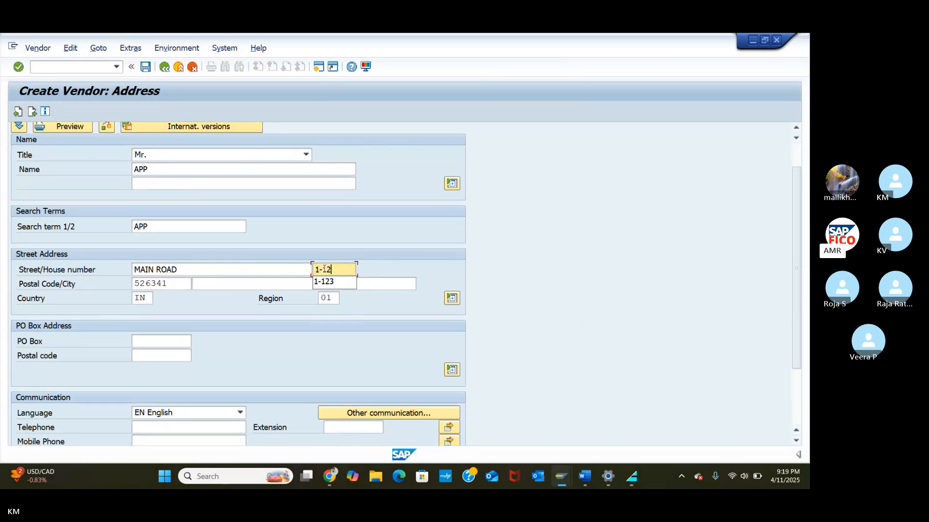
type("3")
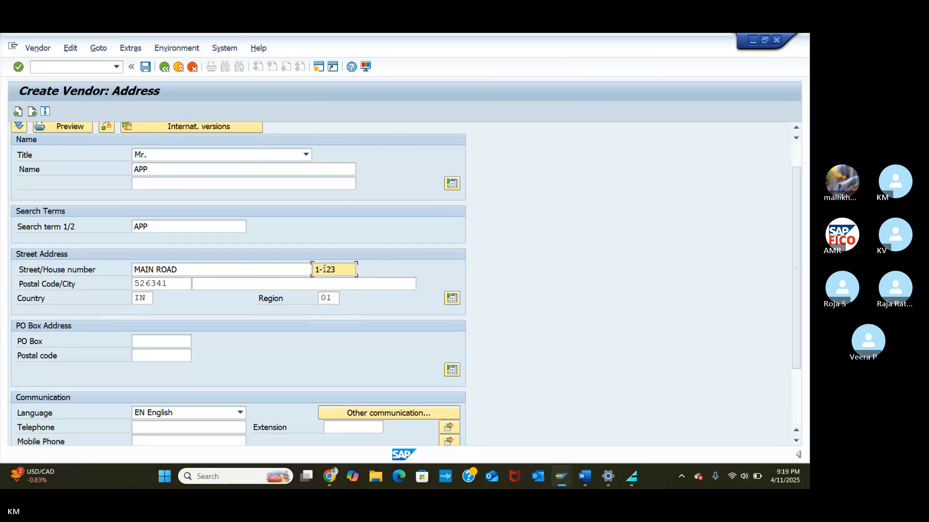
left_click(146, 358)
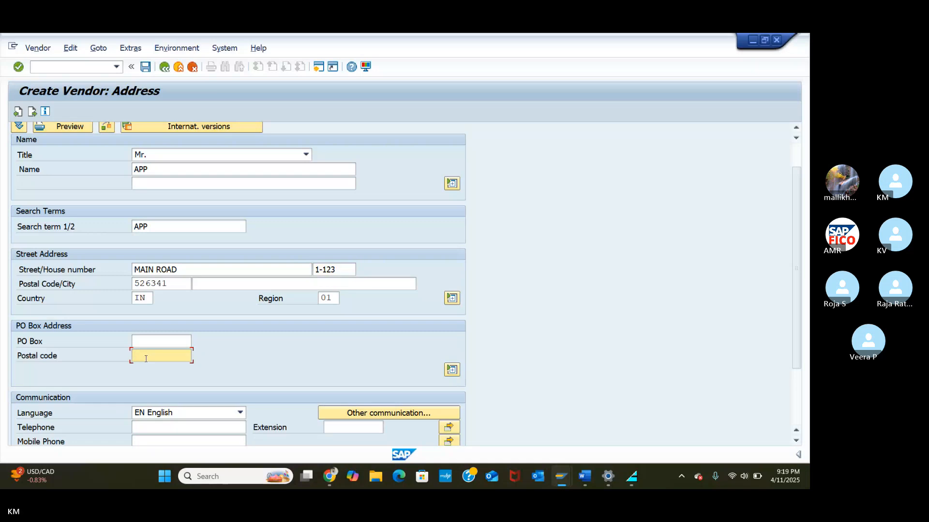
type("526341")
left_click(158, 343)
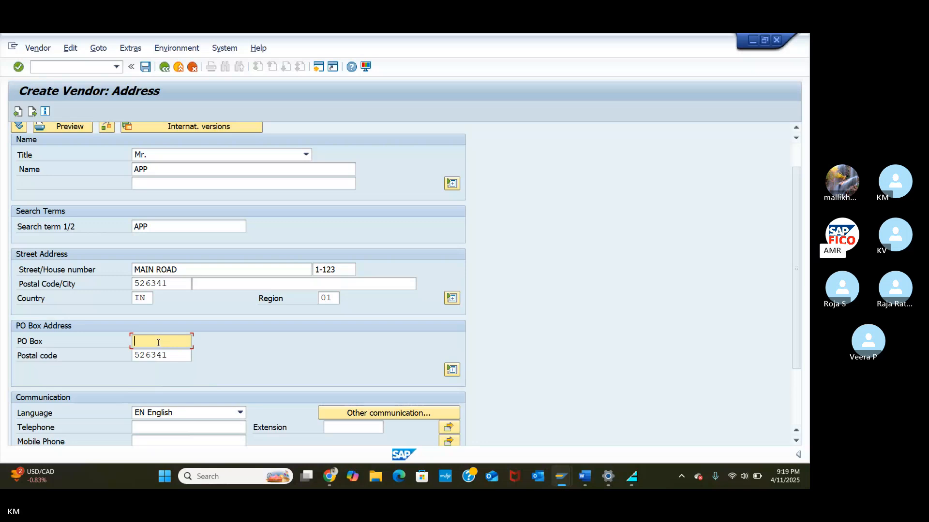
type("4568")
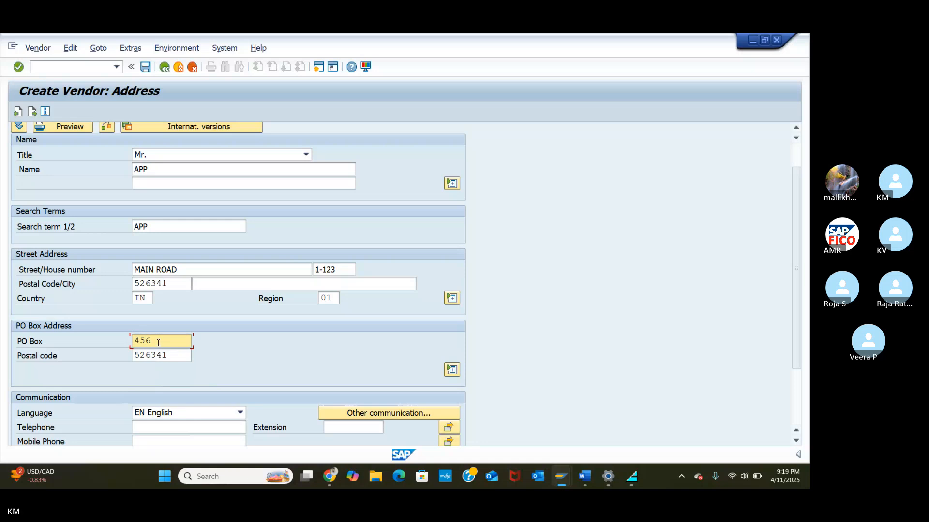
left_click(242, 285)
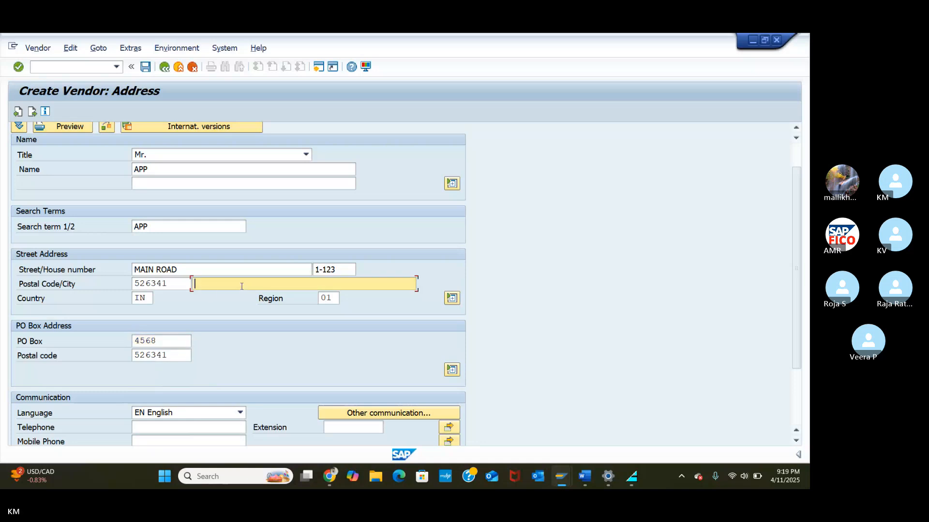
type("GUNTUR")
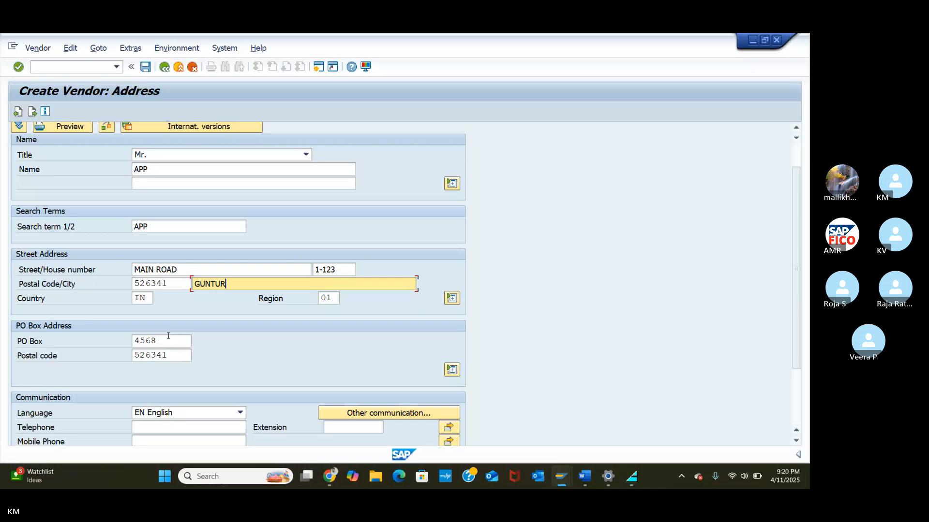
key("Return")
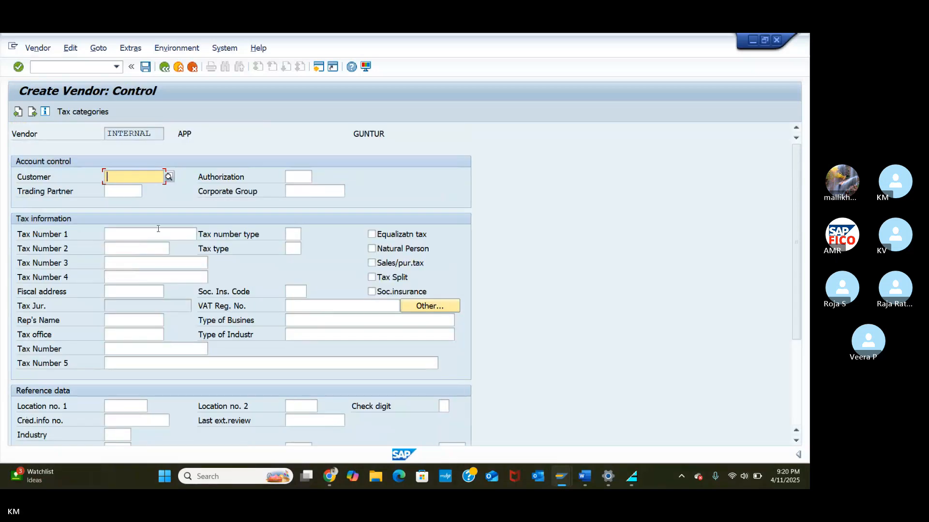
Step: Skip ahead to the company code data and set reconciliation account 100500
key("Return")
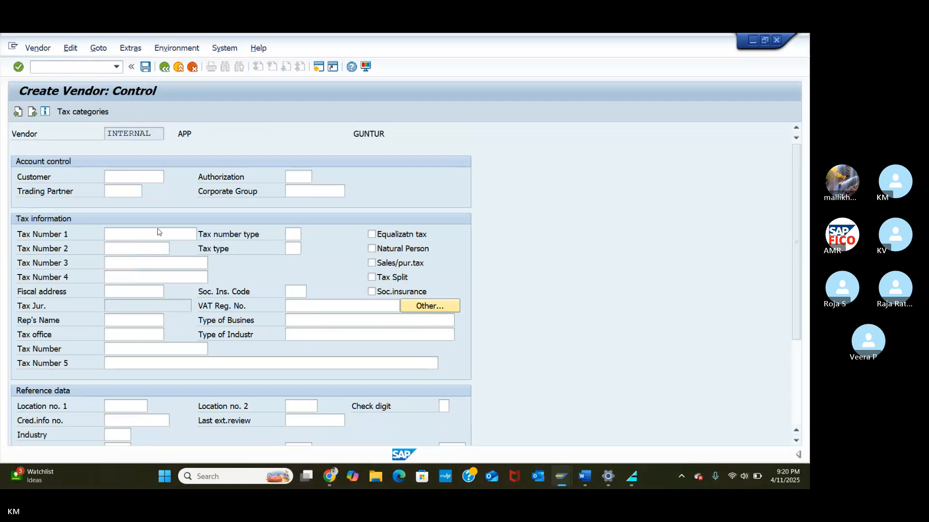
key("Return")
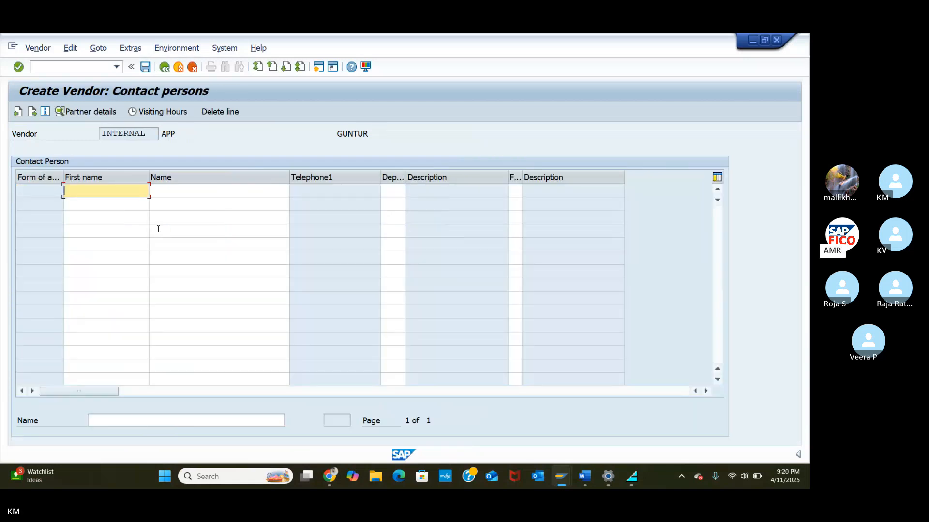
key("Return")
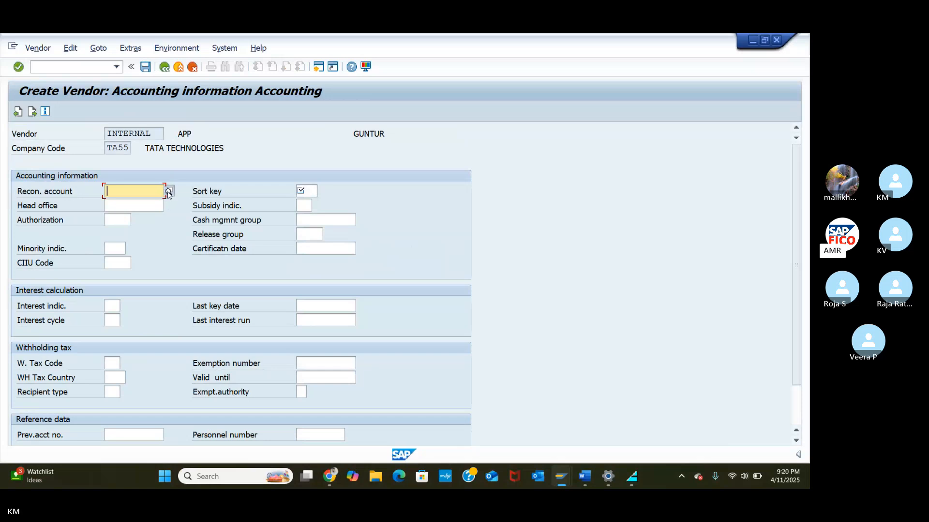
left_click(167, 192)
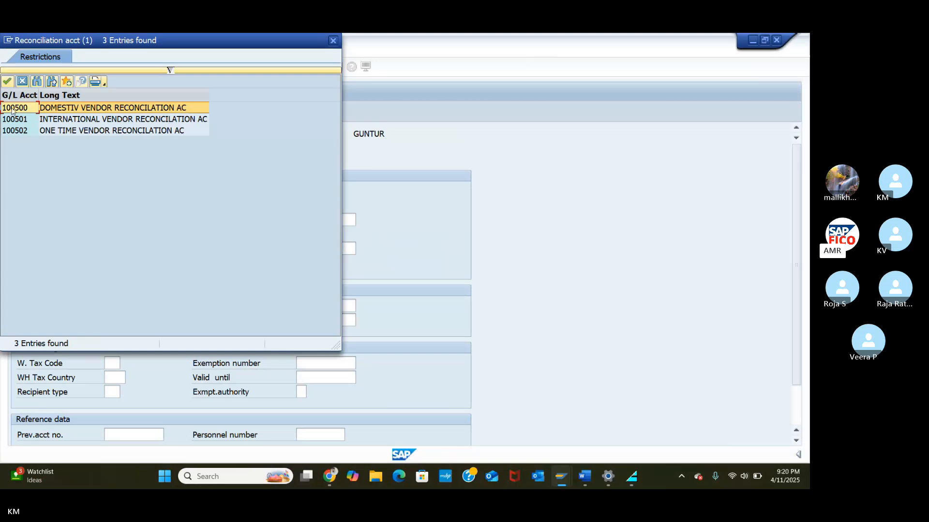
left_click(7, 82)
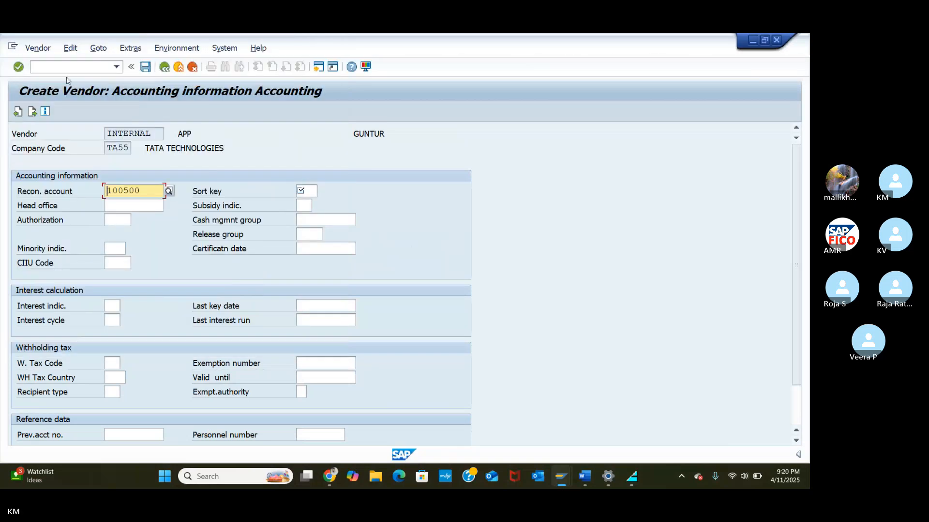
Step: Set sort key 012 (Vendor number) and planning group A4, then continue to payment transactions
left_click(312, 191)
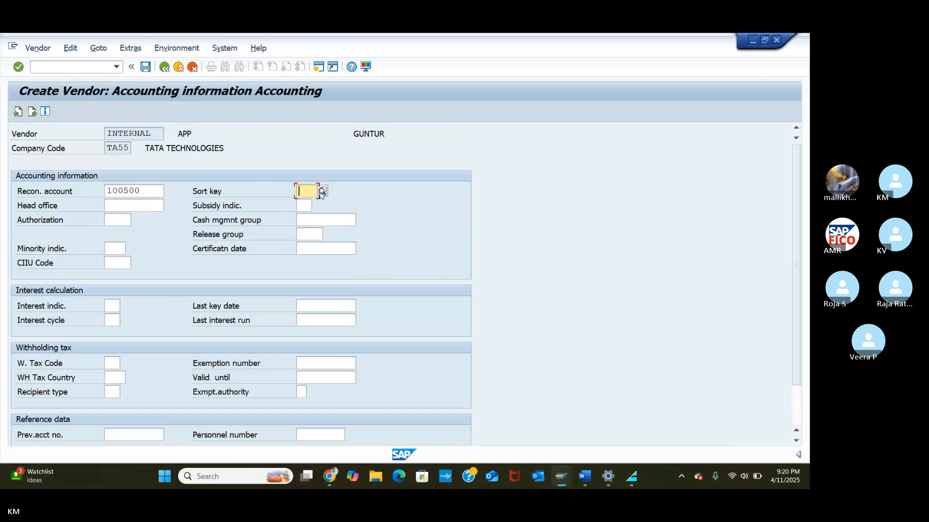
left_click(322, 191)
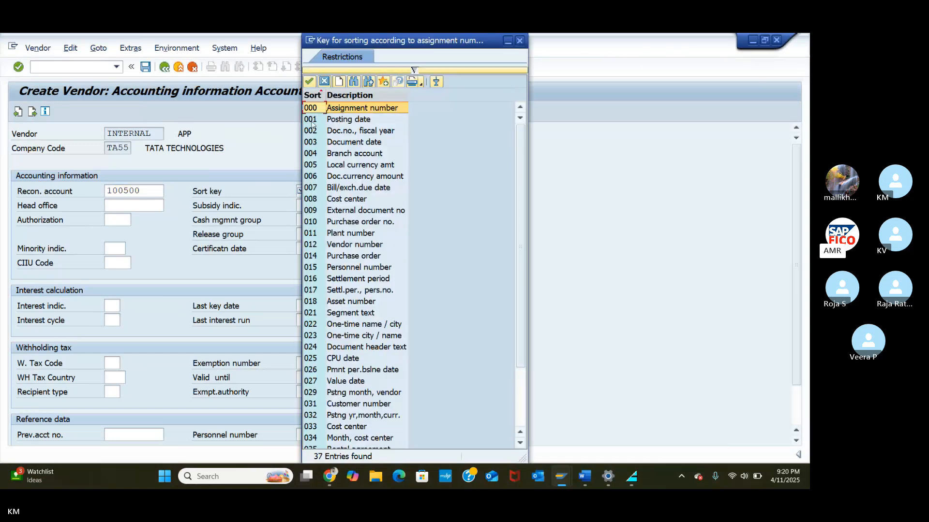
left_click(313, 245)
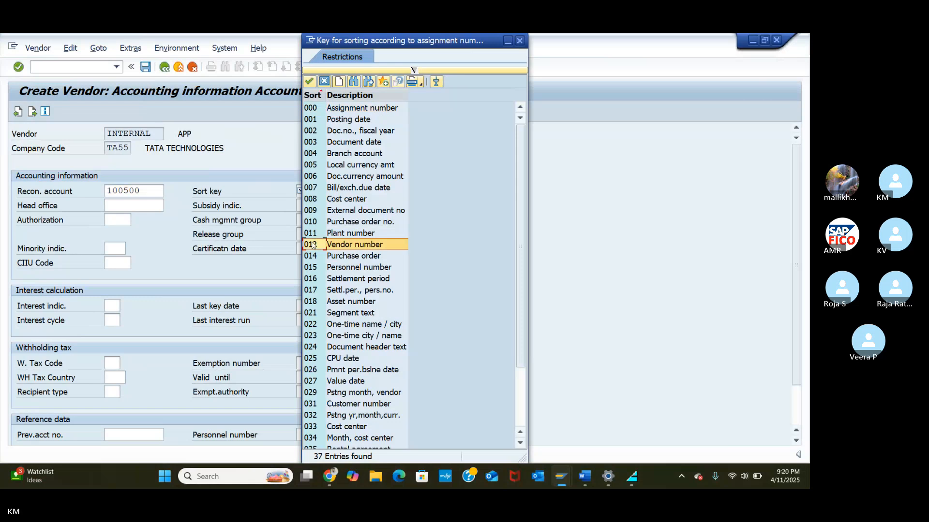
left_click(312, 80)
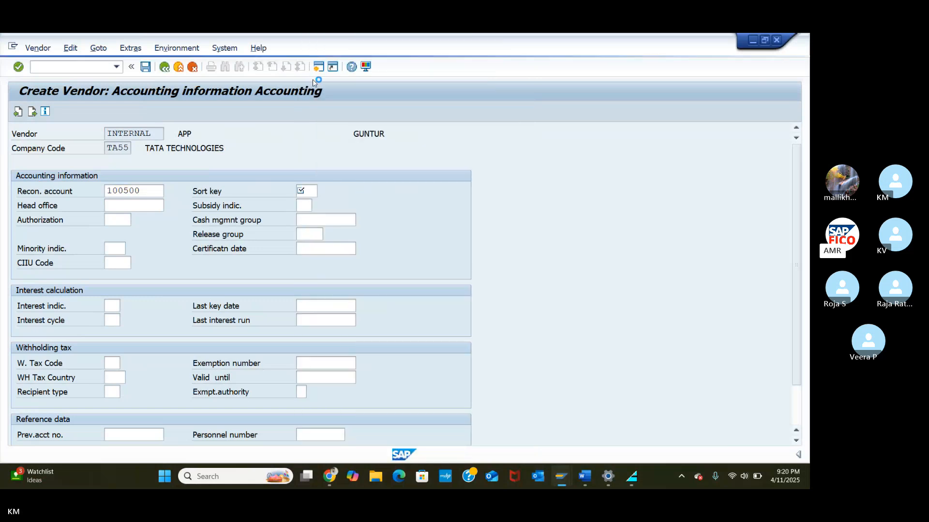
left_click(306, 220)
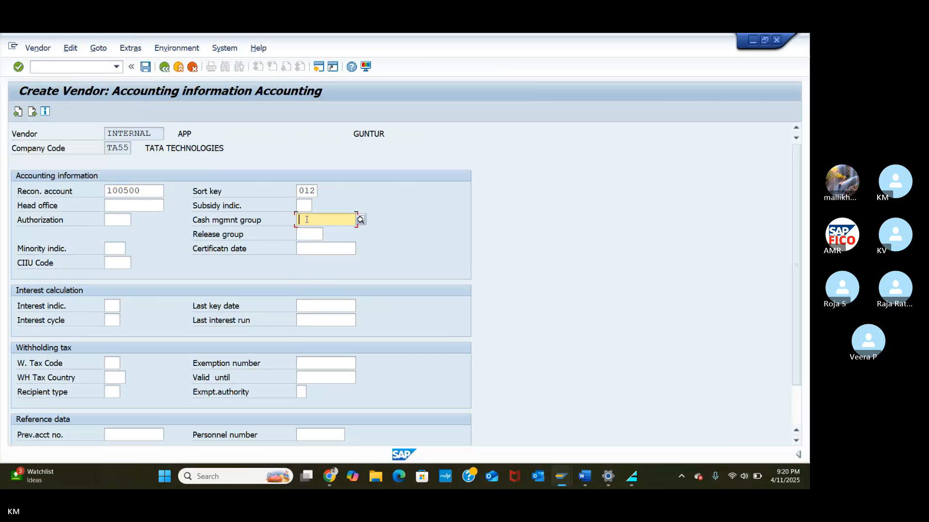
left_click(360, 219)
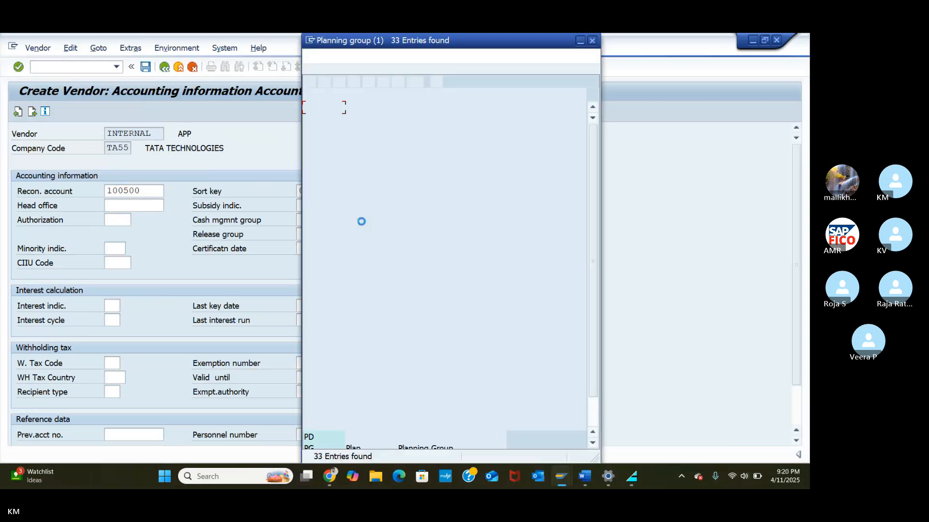
left_click(310, 142)
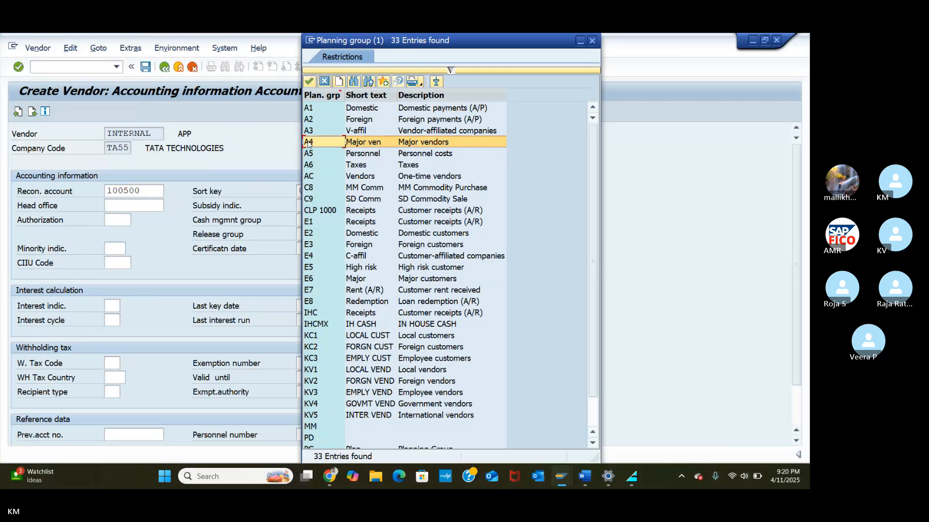
left_click(309, 81)
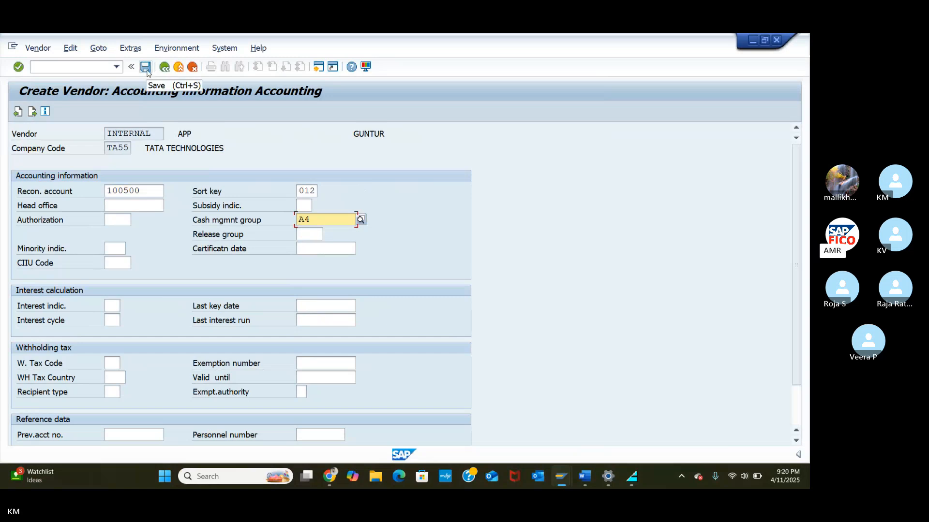
left_click(279, 172)
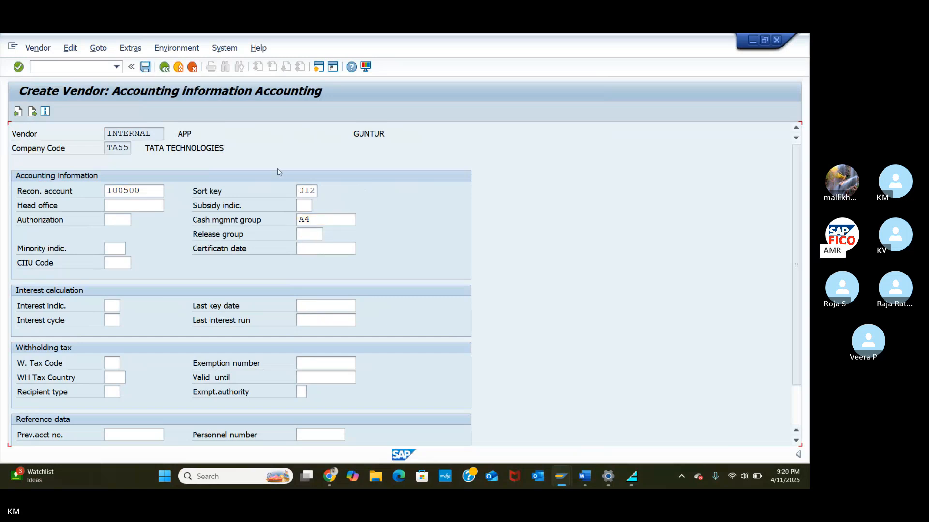
key("Return")
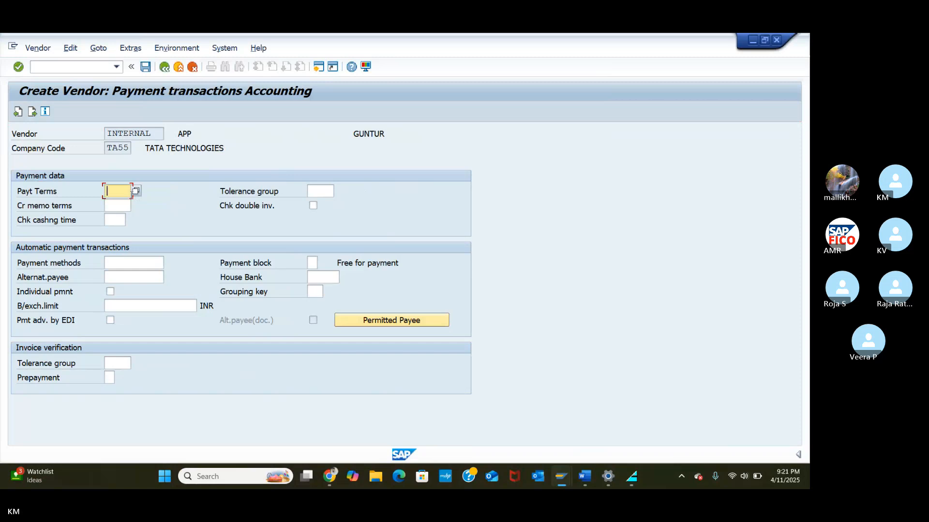
Step: Set payment terms 0001 and tolerance group TAVC
type("0001")
left_click(119, 209)
left_click(115, 221)
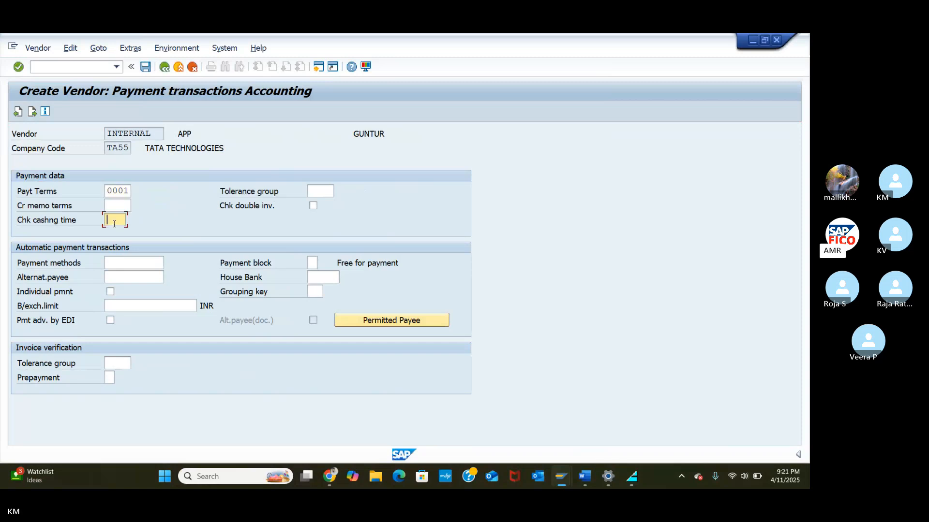
left_click(317, 190)
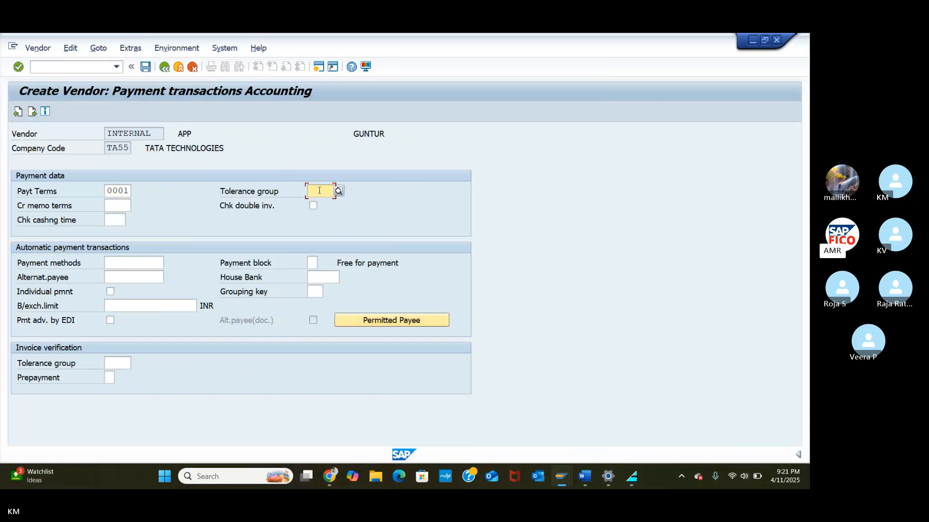
type("TAT")
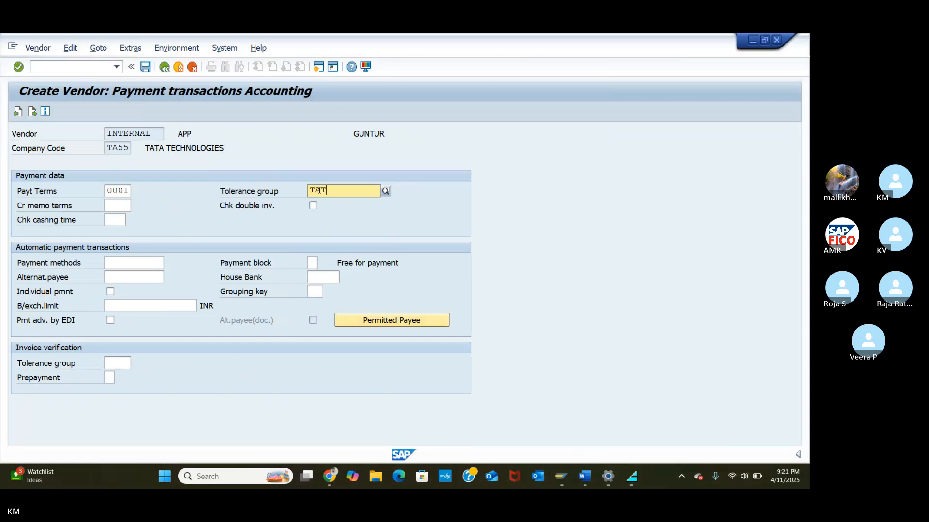
key("BackSpace")
key("BackSpace")
key("BackSpace")
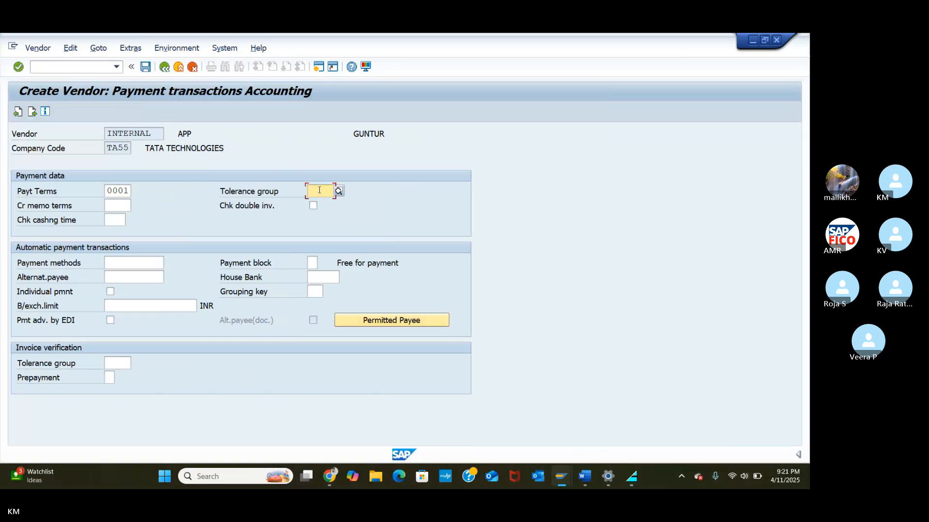
type("T")
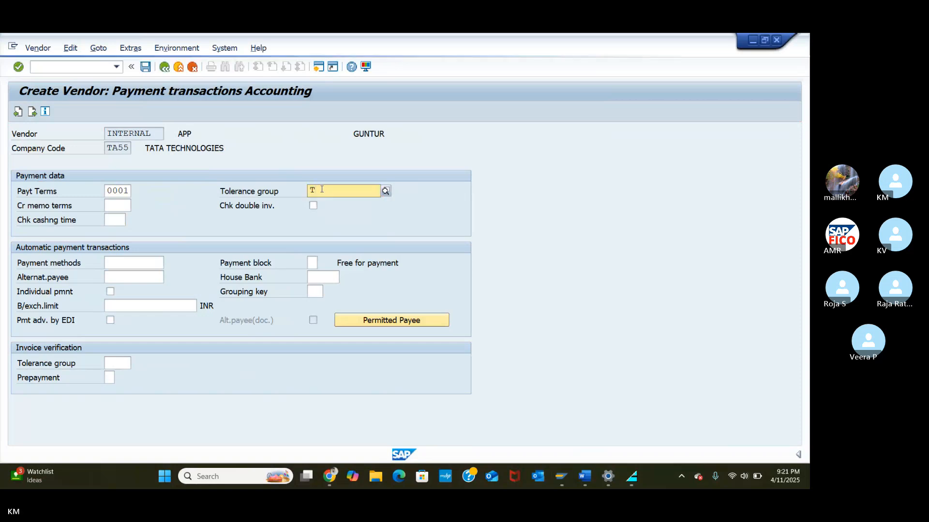
left_click(320, 215)
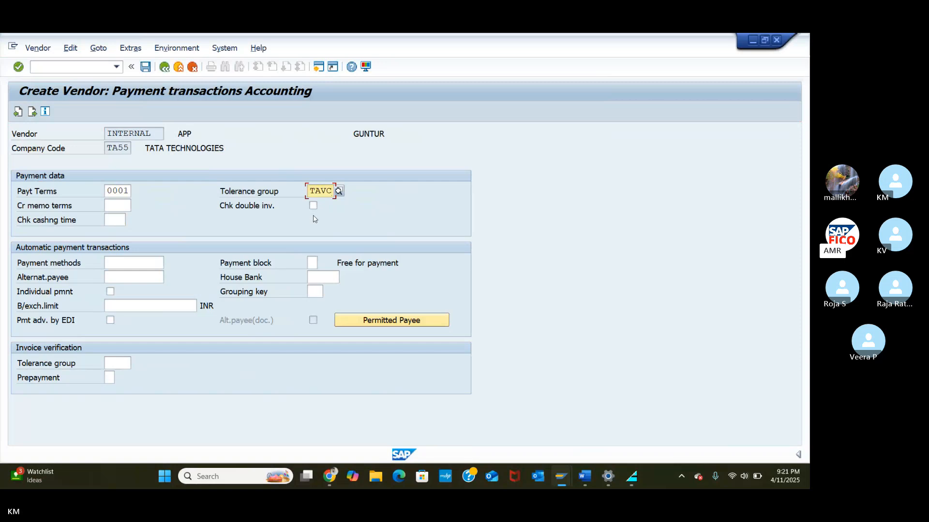
Step: Set payment method C, confirming Cheque-TA55
left_click(131, 265)
type("C")
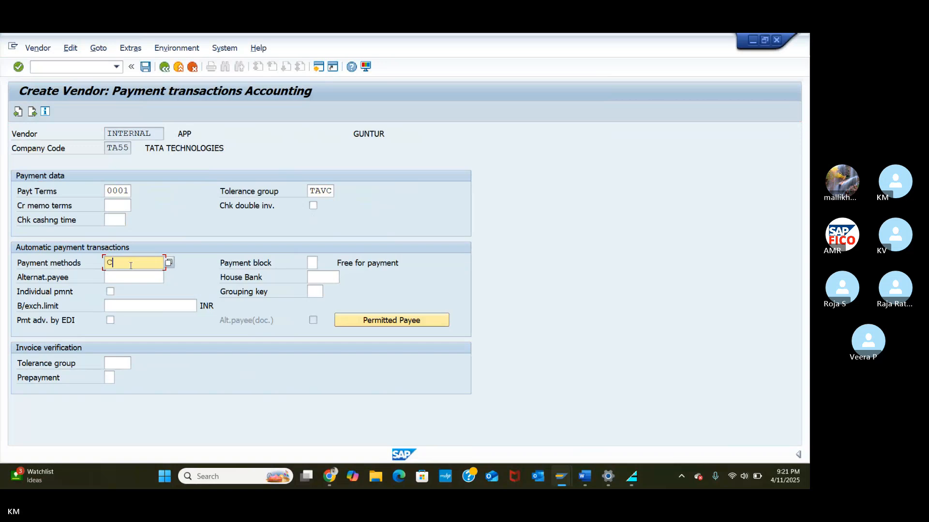
left_click(169, 266)
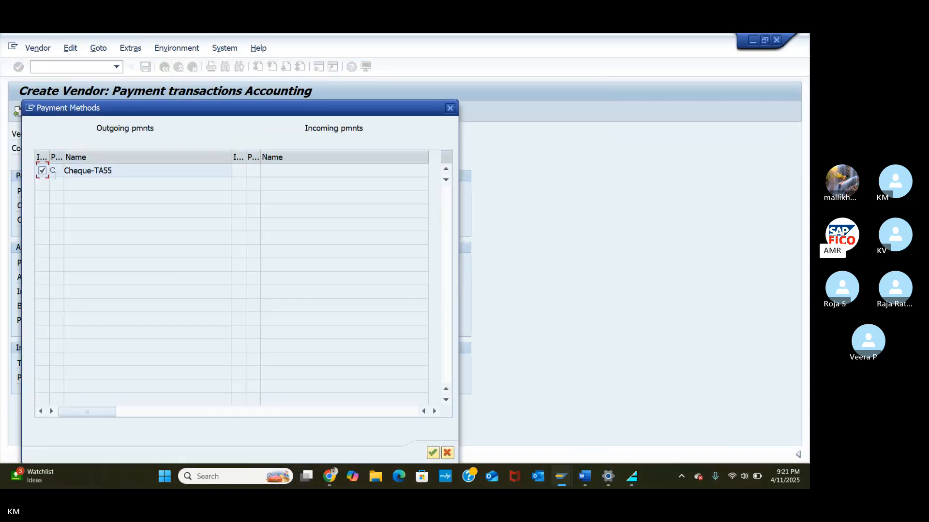
left_click(53, 171)
left_click(432, 453)
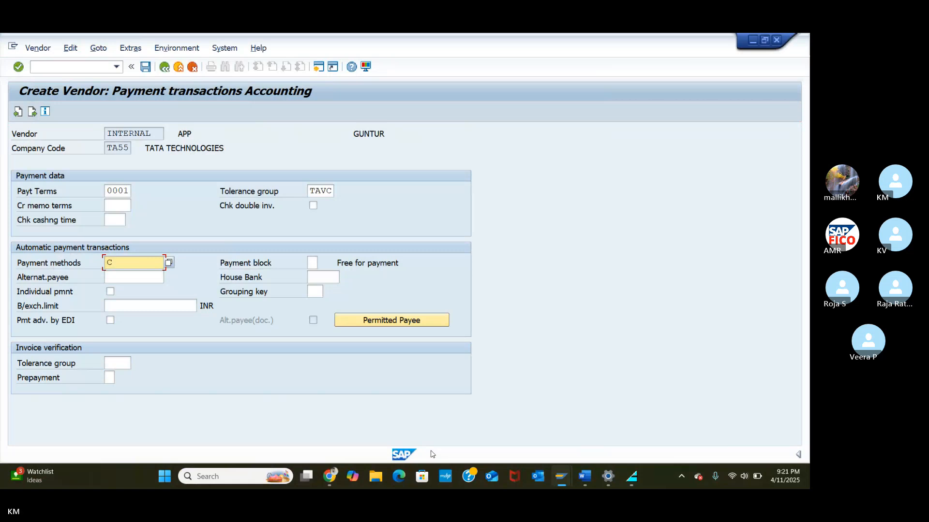
left_click(320, 277)
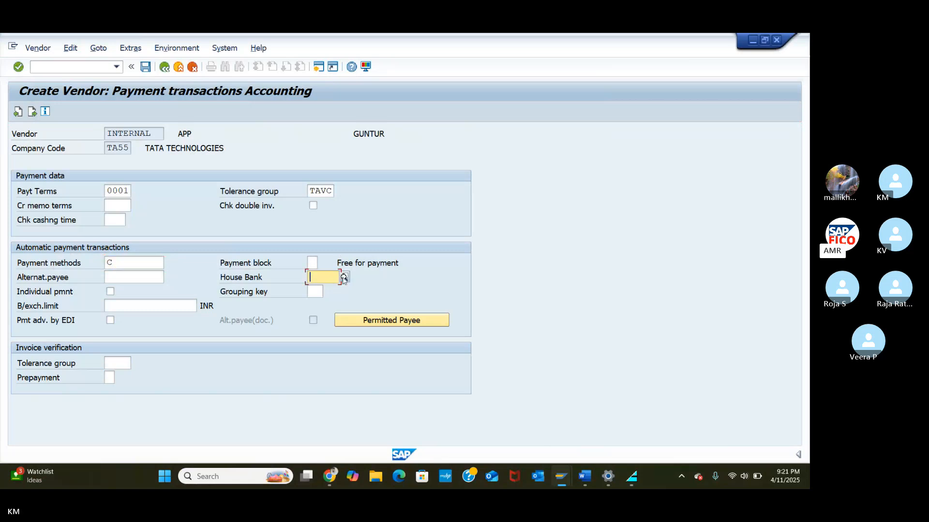
Step: Assign house bank HDFC and save the new vendor in company code TA55
left_click(344, 278)
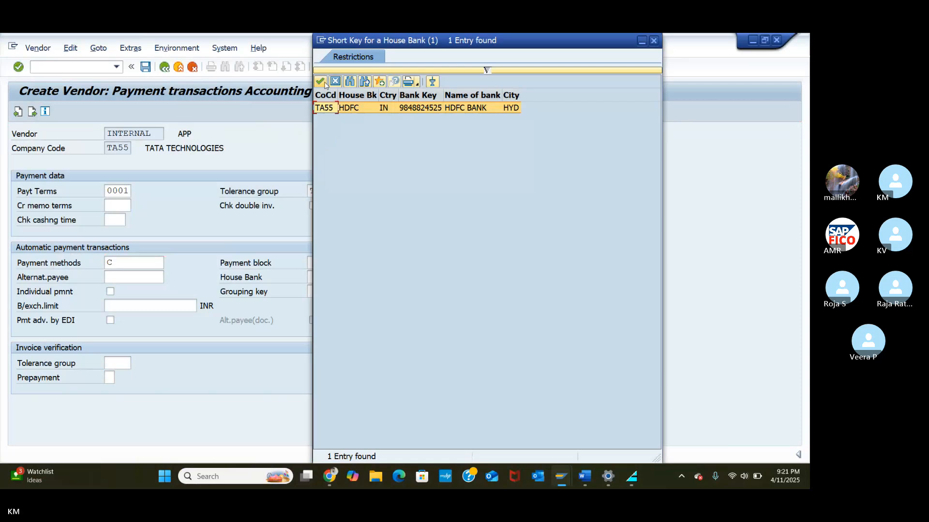
left_click(320, 81)
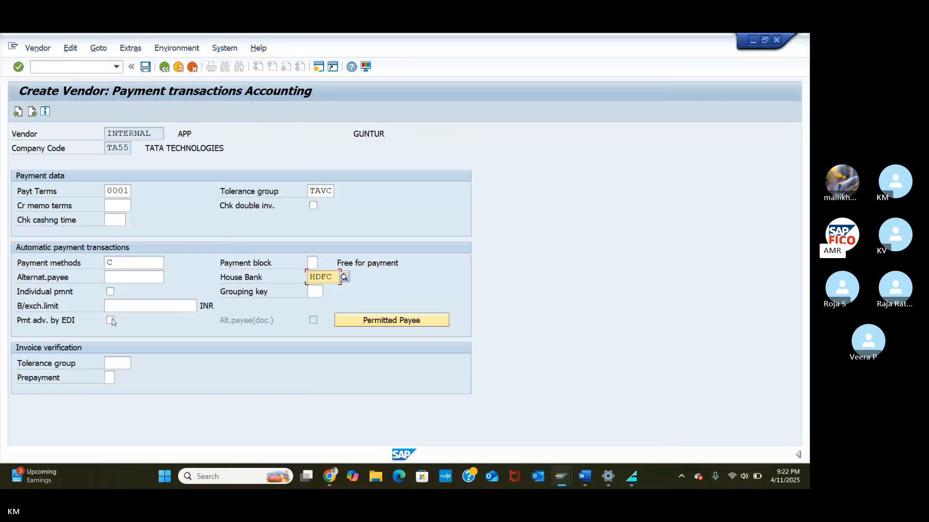
left_click(145, 68)
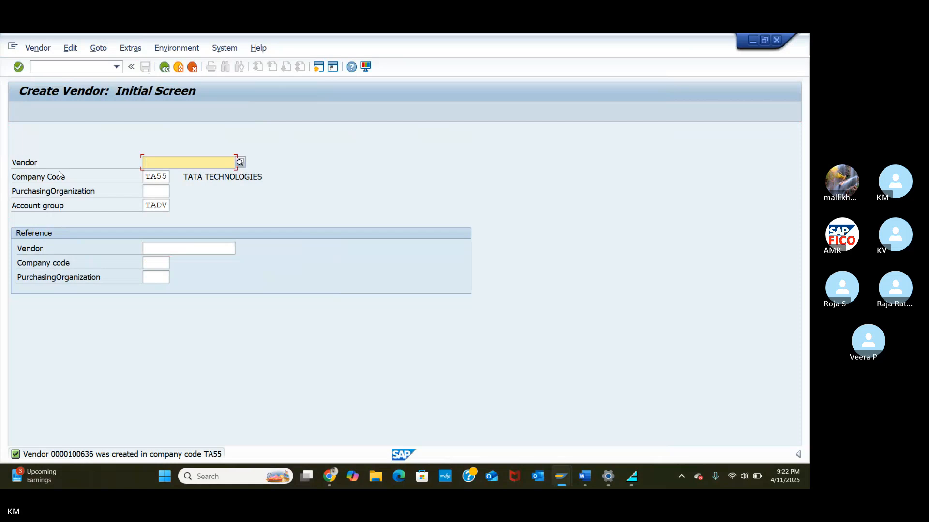
Step: Run /NFS00 to open Edit G/L Account Centrally
left_click(55, 68)
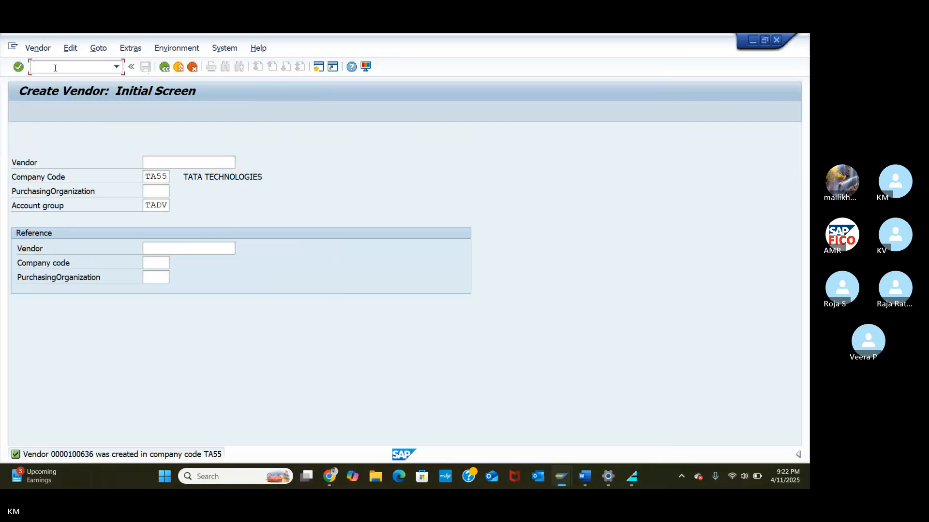
type("FS")
key("BackSpace")
key("BackSpace")
type("/NFS00")
key("Return")
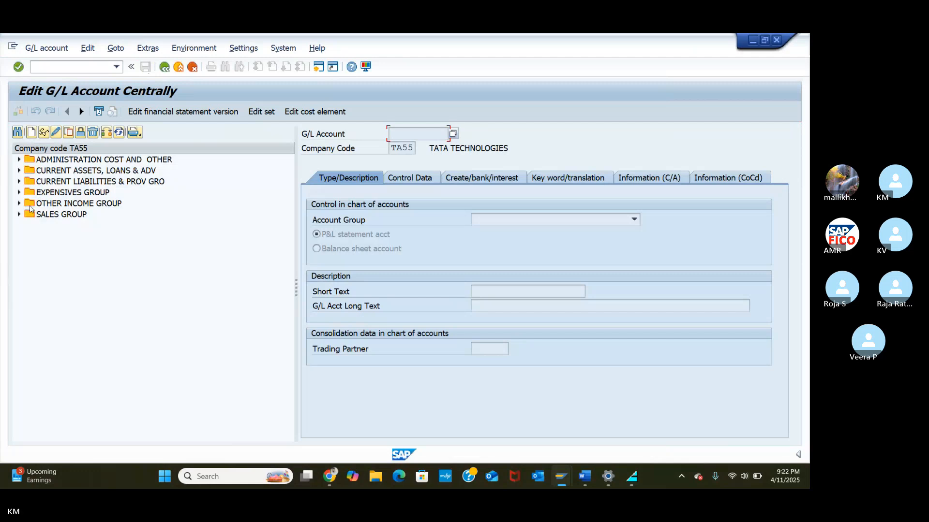
Step: Open G/L account 200101 HDFC BANK in change mode
left_click(20, 172)
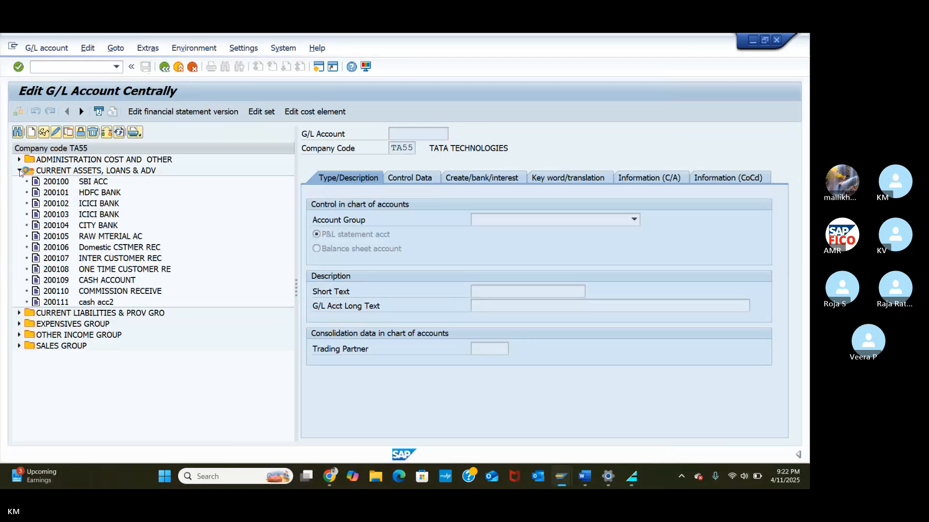
left_click(60, 194)
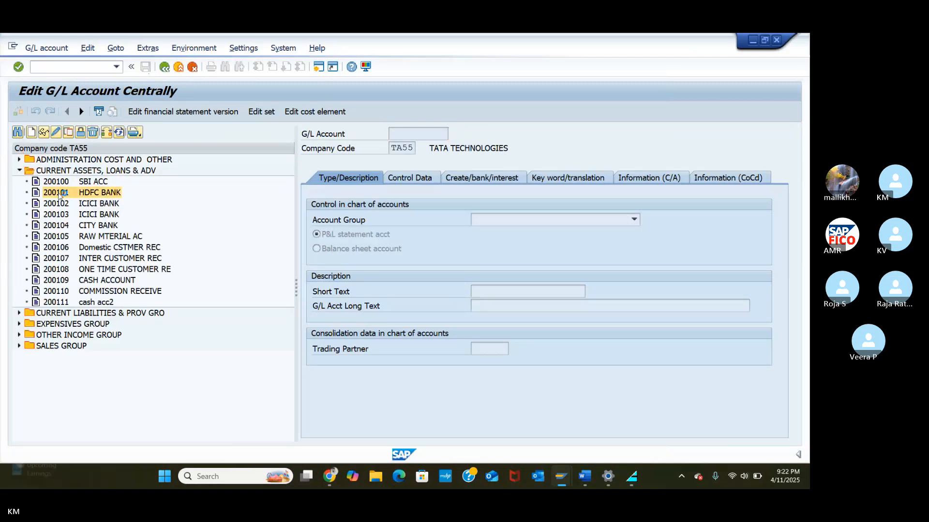
double_click(60, 194)
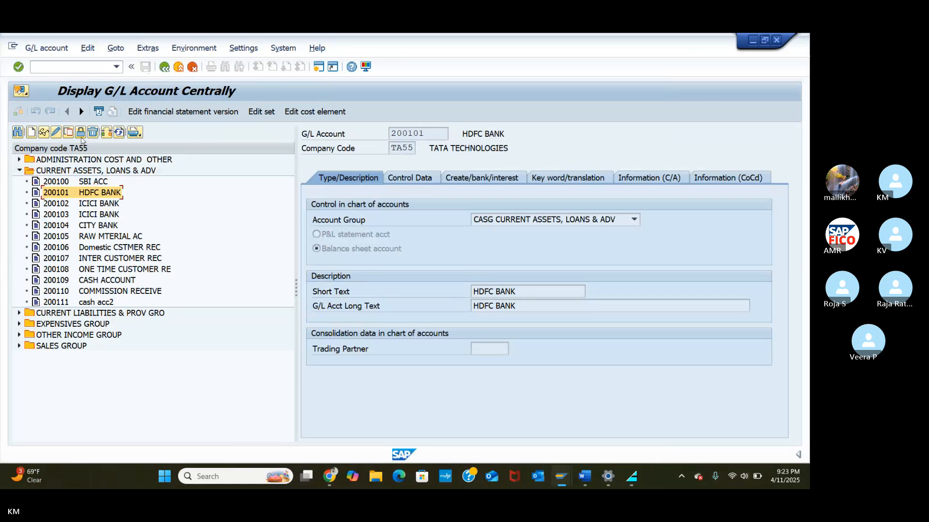
left_click(56, 132)
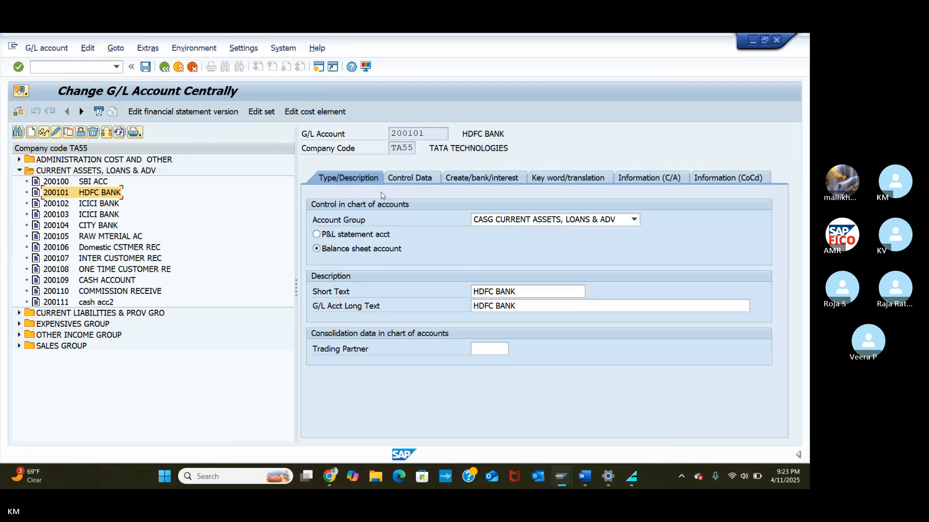
Step: Set house bank HDFC and account ID HDFC on the bank/interest tab
left_click(470, 179)
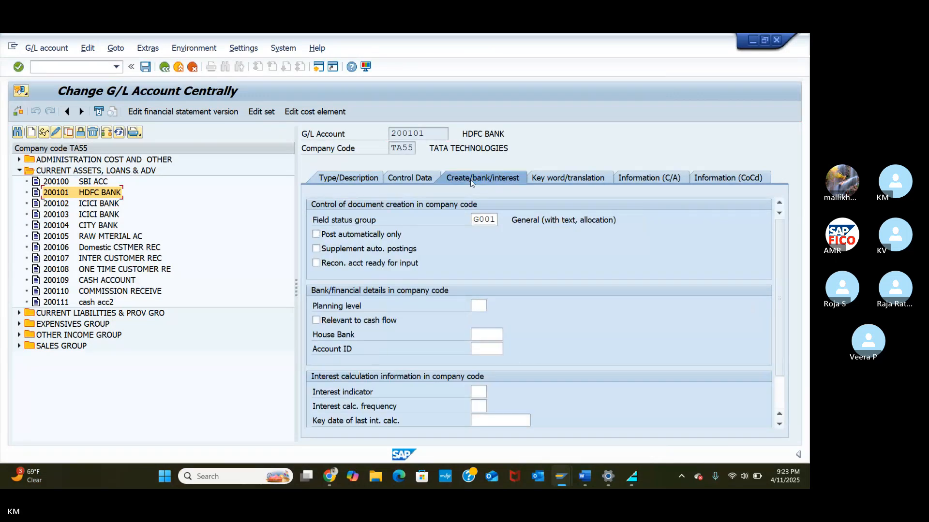
scroll(788, 365, "down", 1)
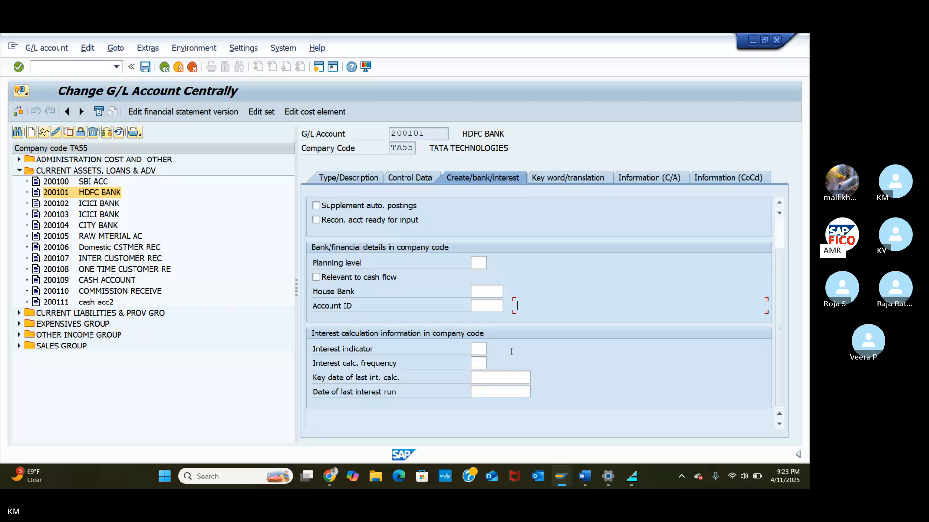
left_click(486, 293)
left_click(508, 291)
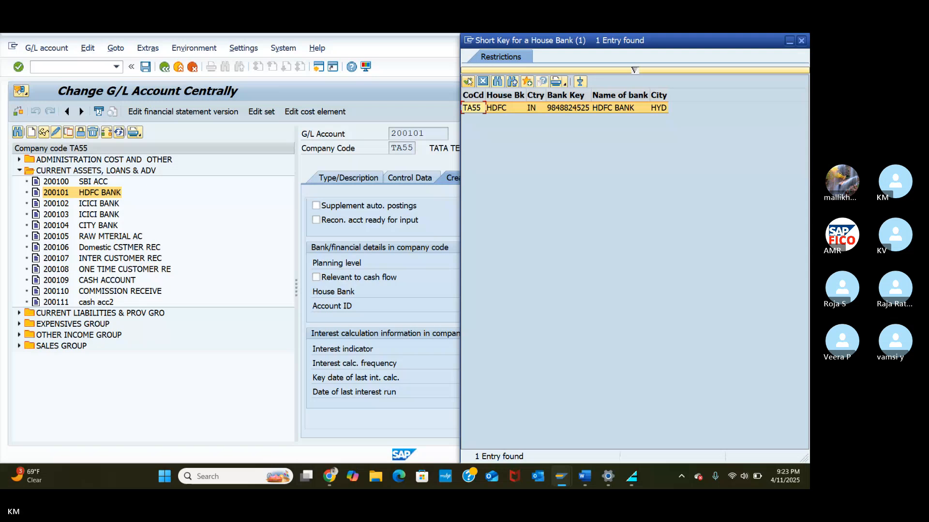
left_click(468, 81)
left_click(487, 306)
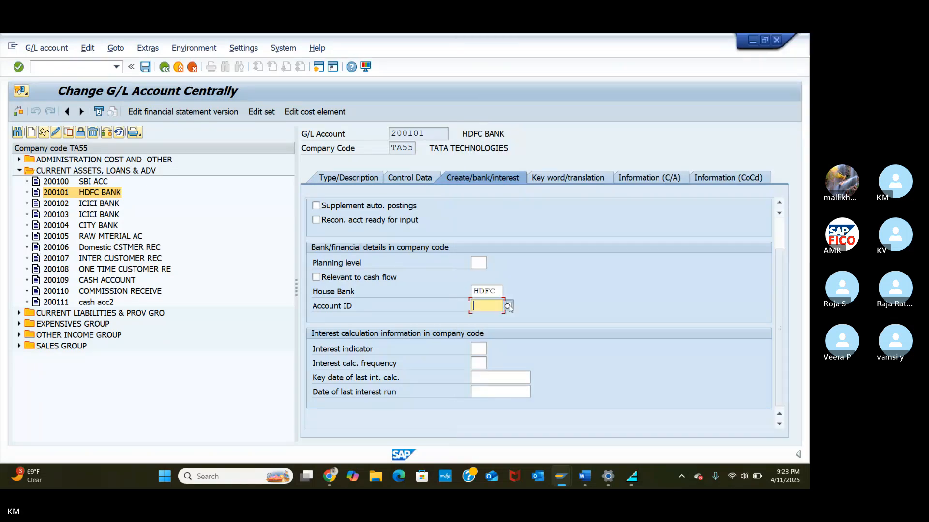
left_click(507, 306)
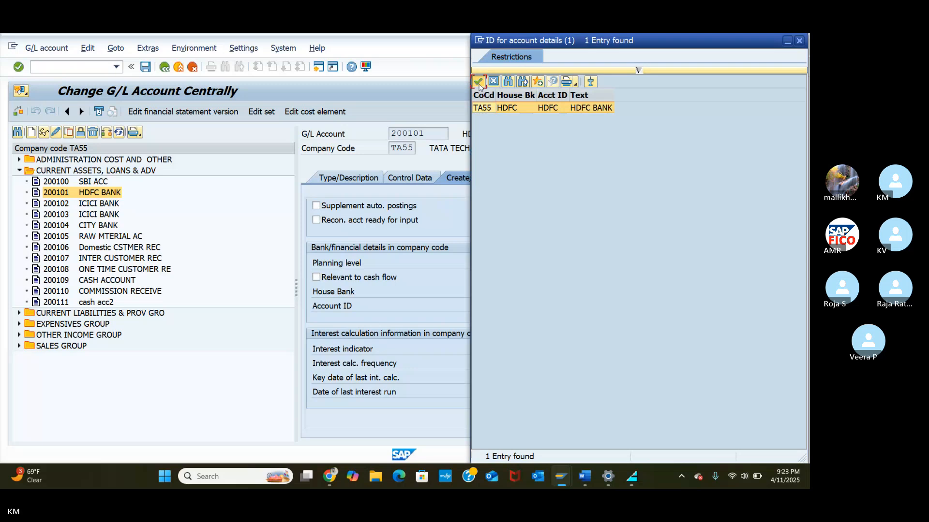
left_click(478, 82)
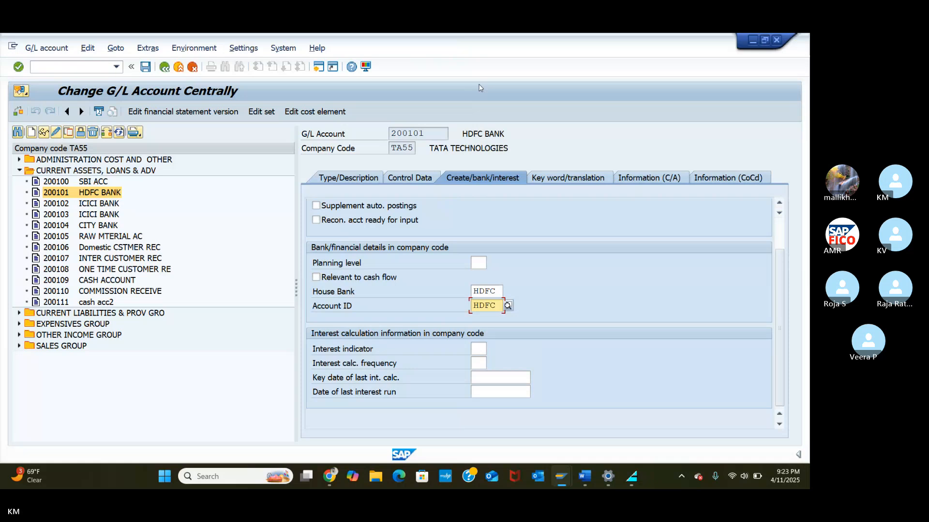
Step: Save G/L account 200101 despite the warnings and open vendor invoice entry with /NFB60
left_click(151, 70)
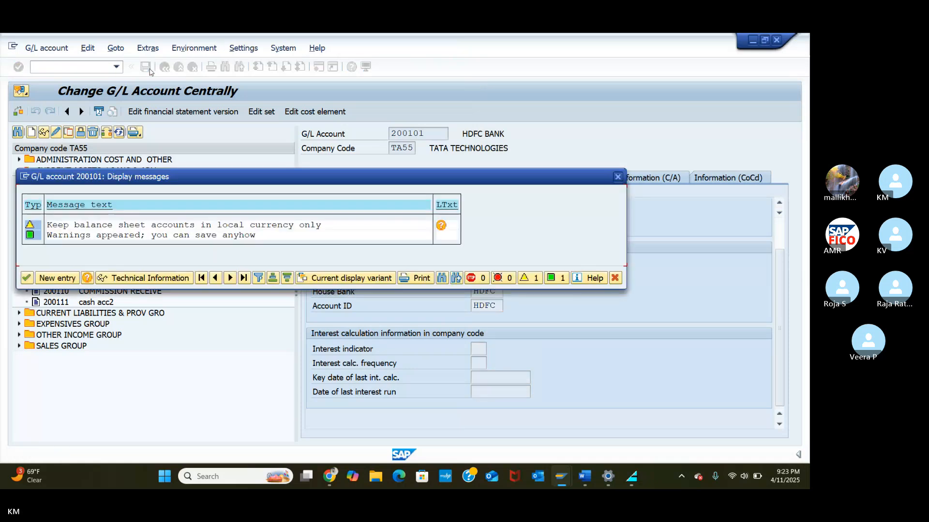
left_click(27, 278)
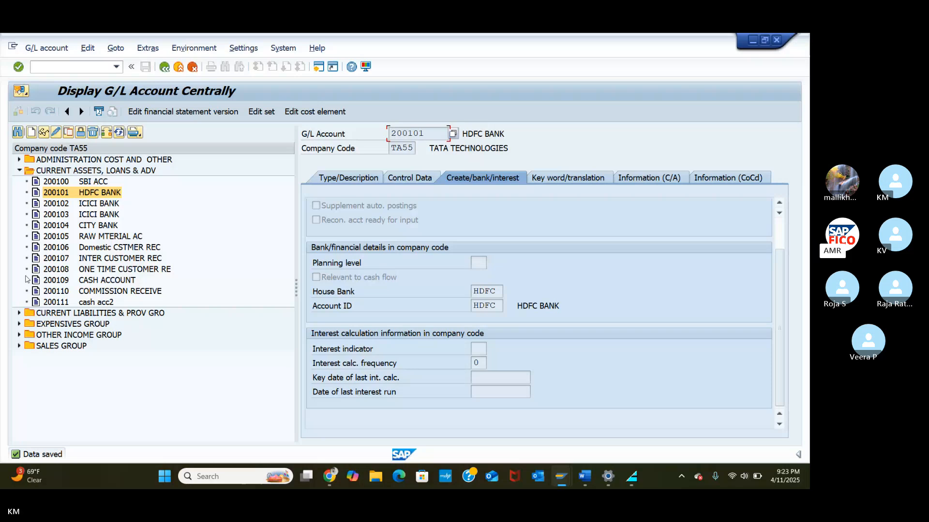
left_click(61, 66)
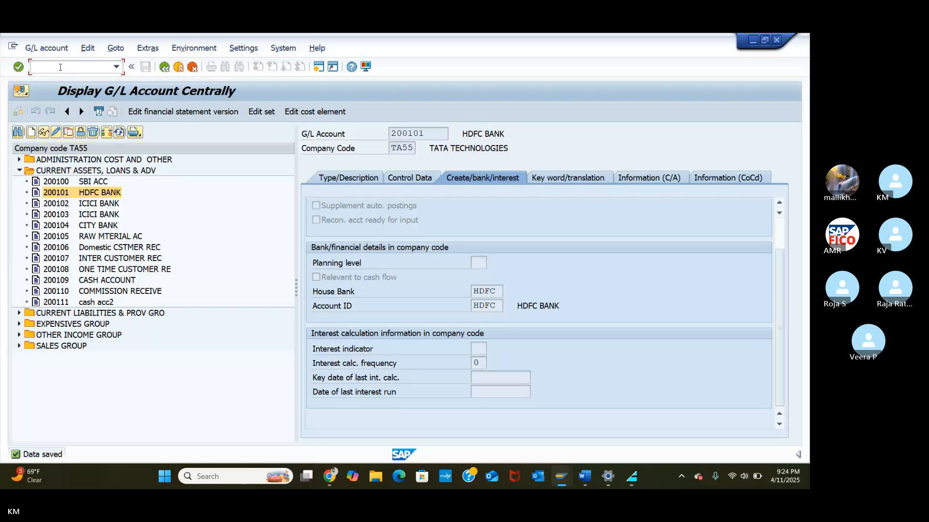
type("FB60")
key("Return")
left_click(60, 67)
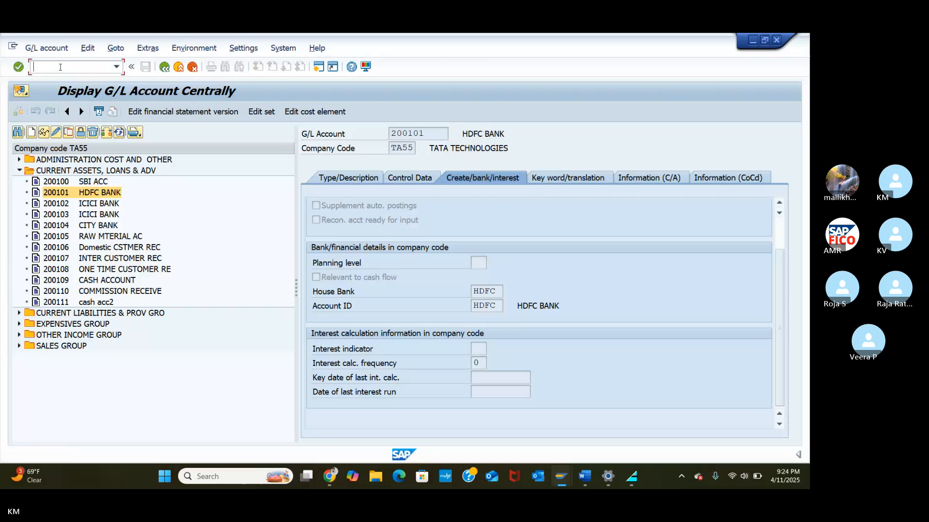
type("/NFB60")
key("Return")
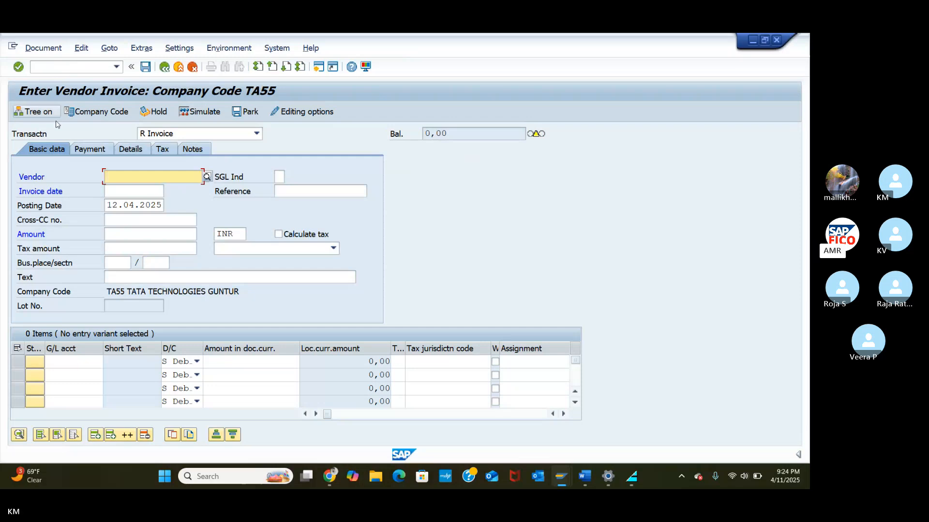
Step: Select vendor 100636 (GUNTUR) from the TA55 vendor list
left_click(207, 177)
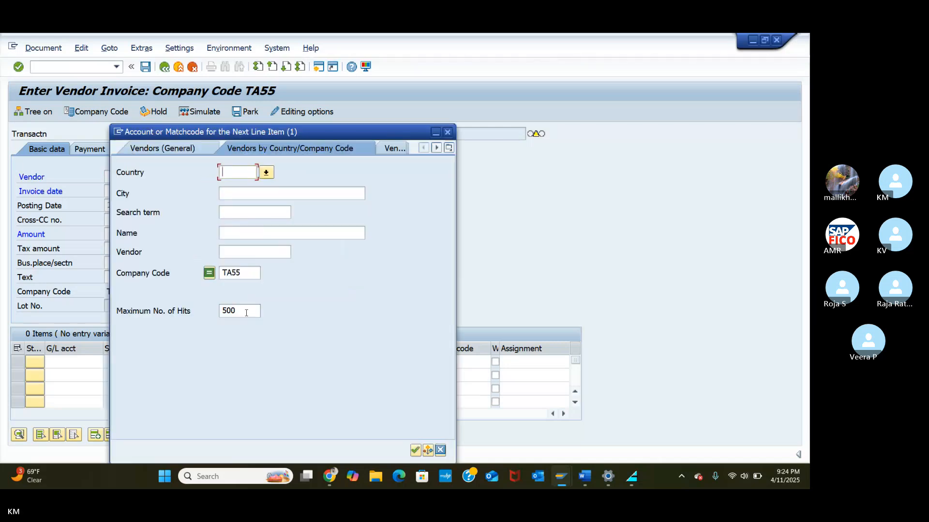
left_click(415, 450)
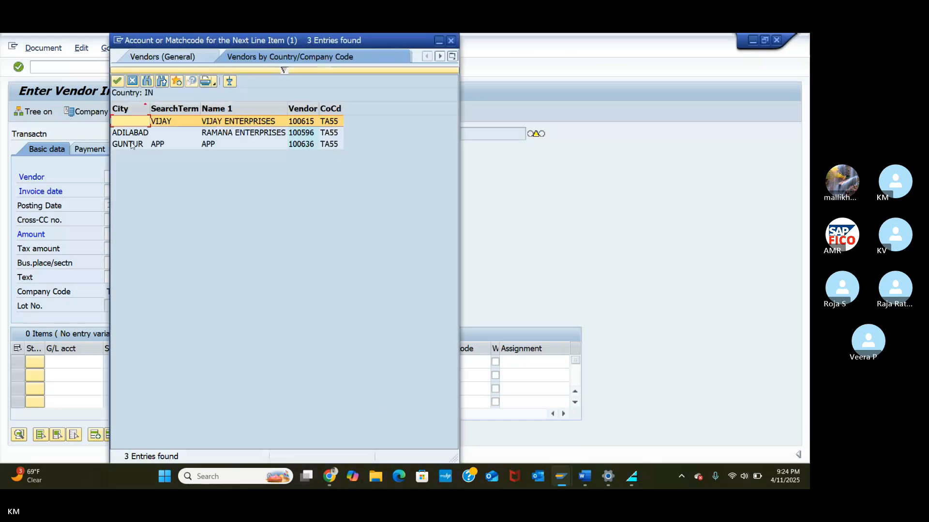
left_click(132, 145)
left_click(116, 79)
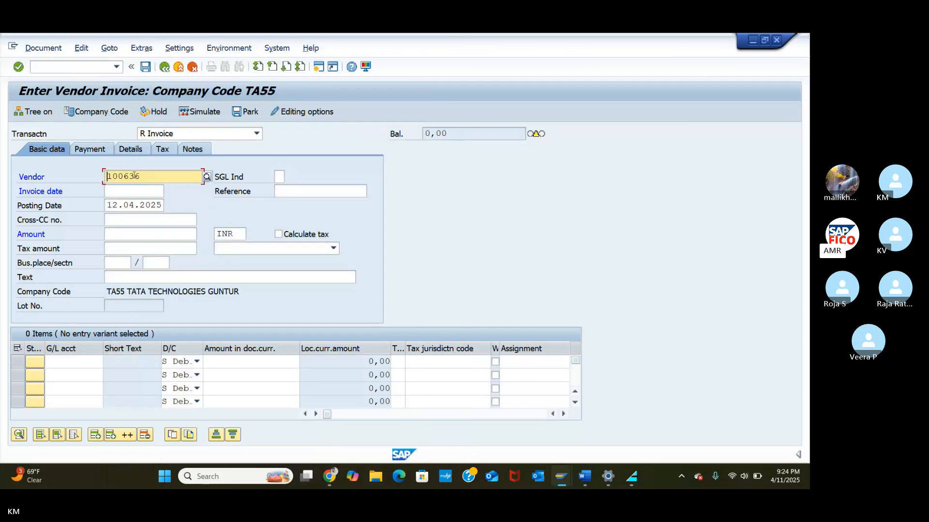
Step: Set the invoice date 12.04.2025 and the amount 10000 INR
left_click(136, 193)
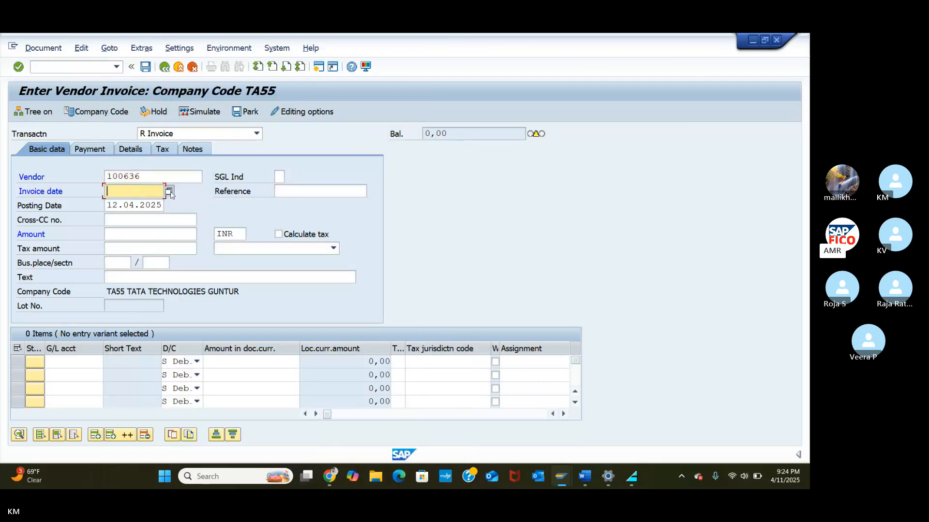
left_click(172, 194)
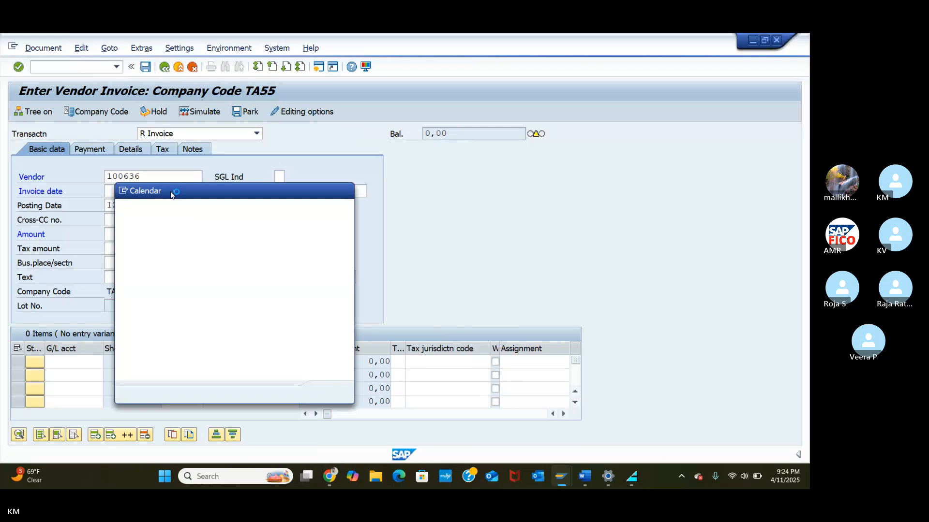
left_click(329, 392)
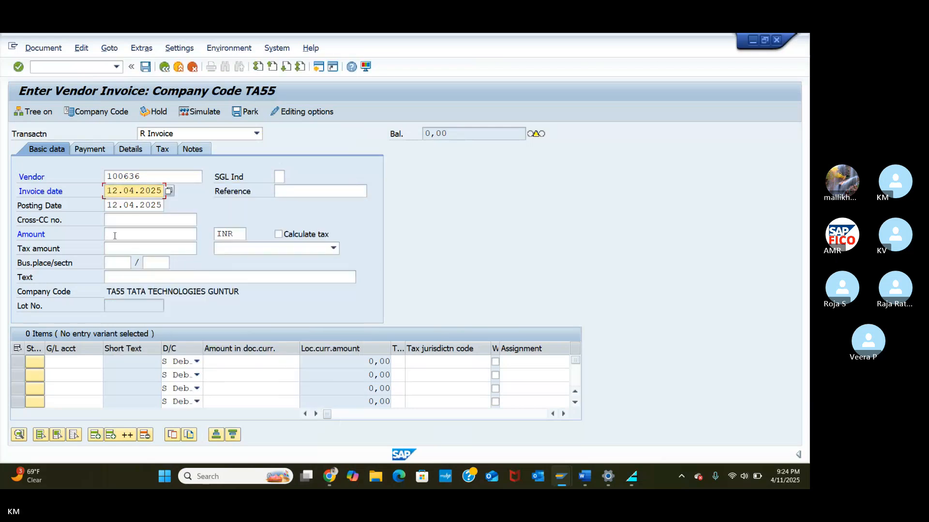
left_click(115, 236)
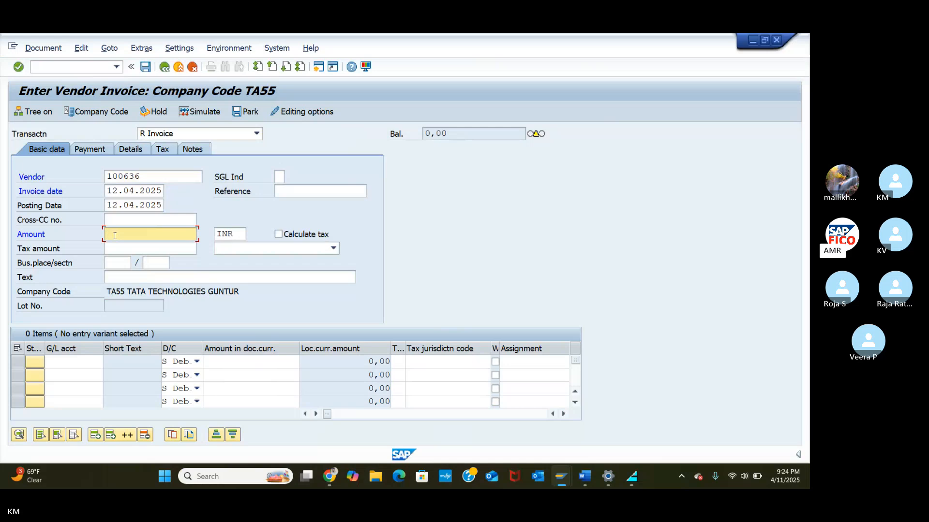
type("10000")
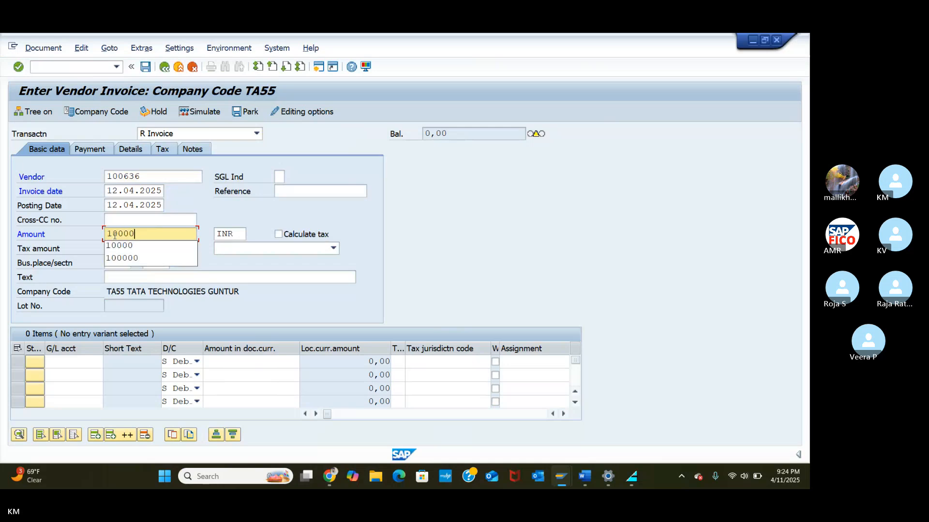
left_click(121, 247)
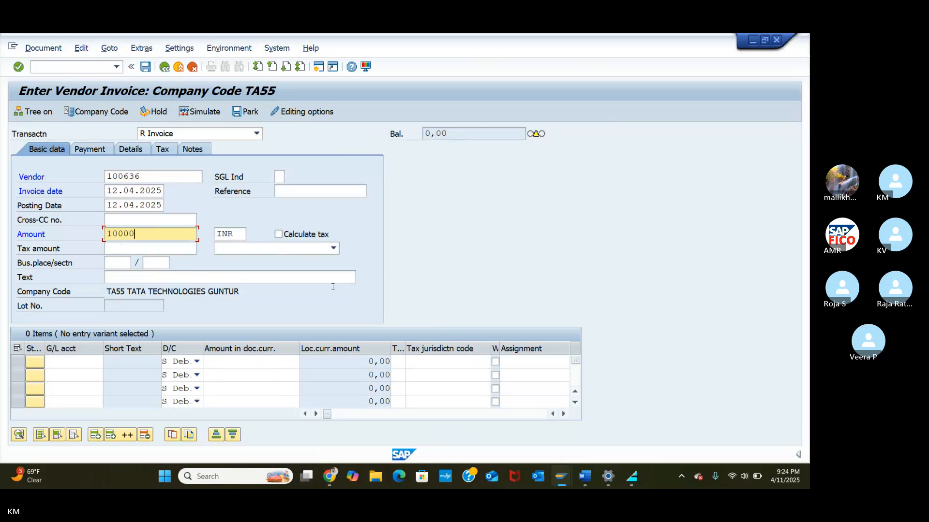
left_click(58, 362)
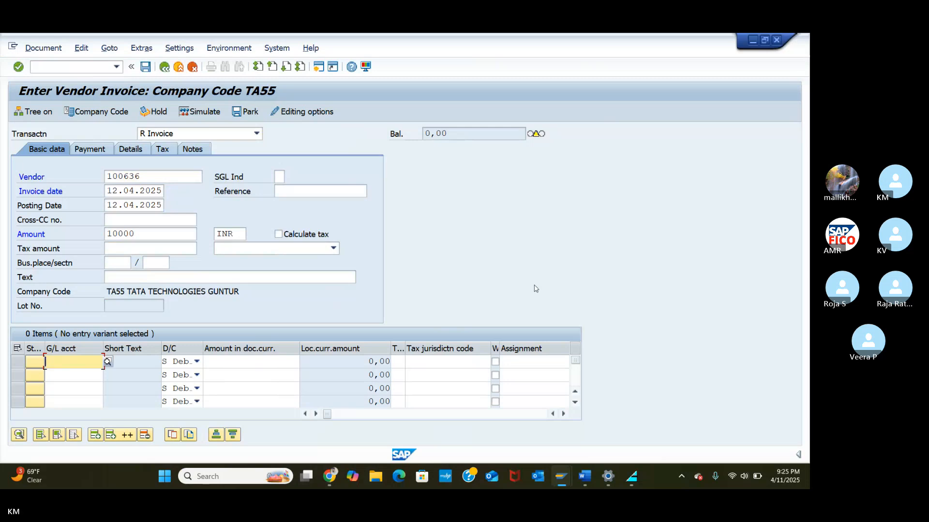
Step: Put G/L account 200105 TAOC RAW MATERIAL ACC on the first line item
left_click(108, 362)
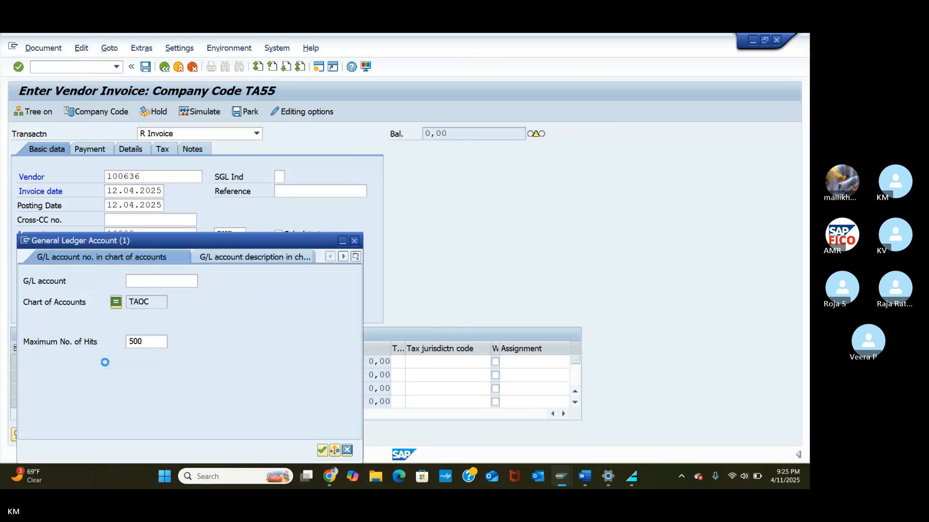
left_click(322, 451)
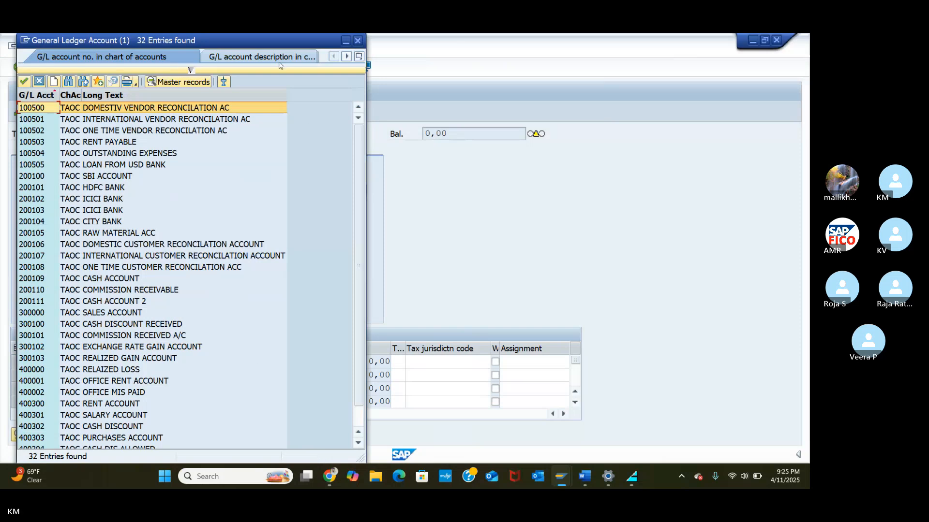
left_click_drag(271, 39, 508, 40)
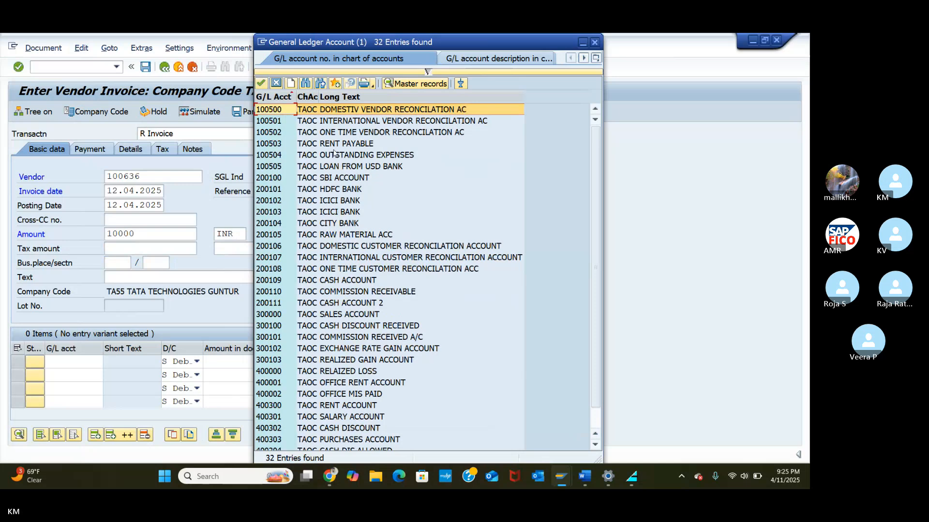
left_click(272, 237)
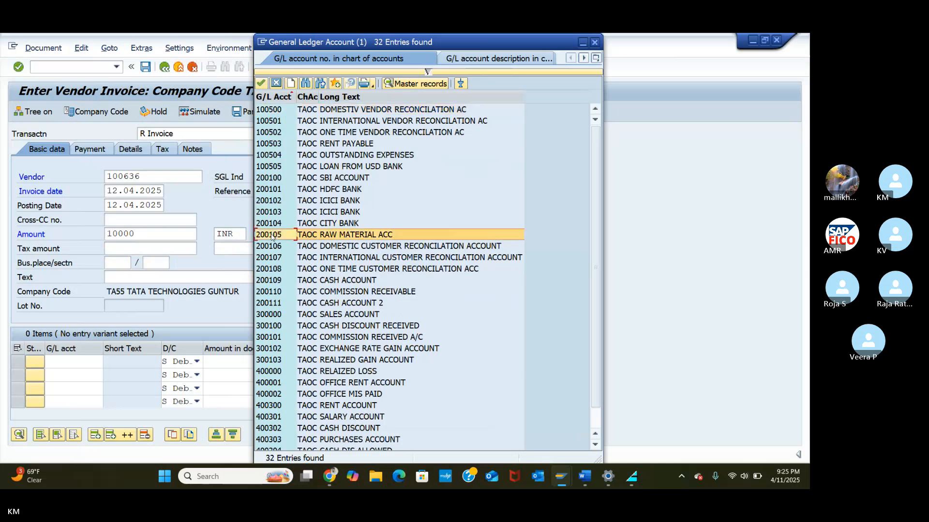
left_click(262, 83)
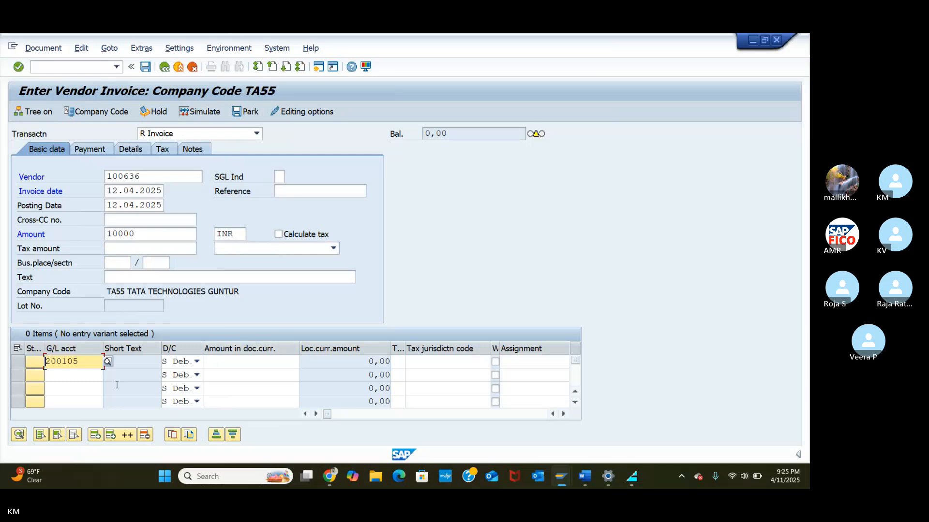
left_click(227, 361)
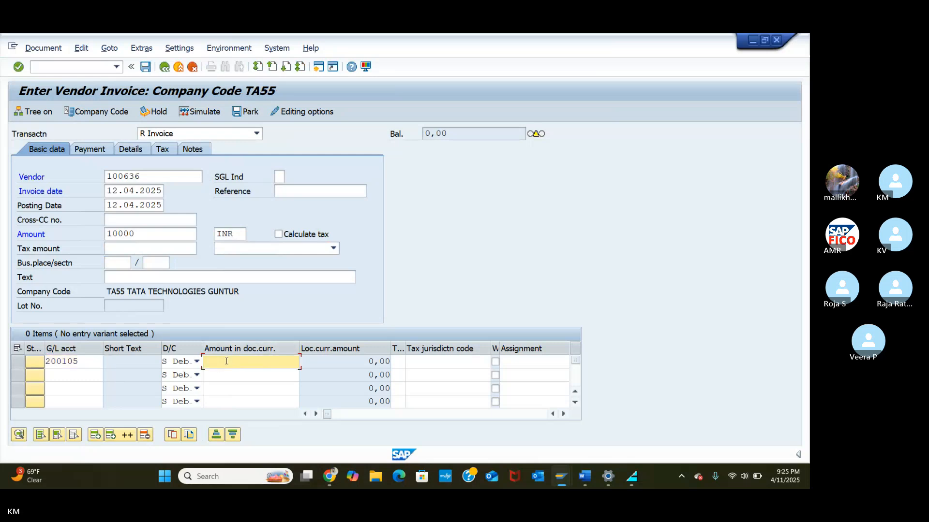
type("1000")
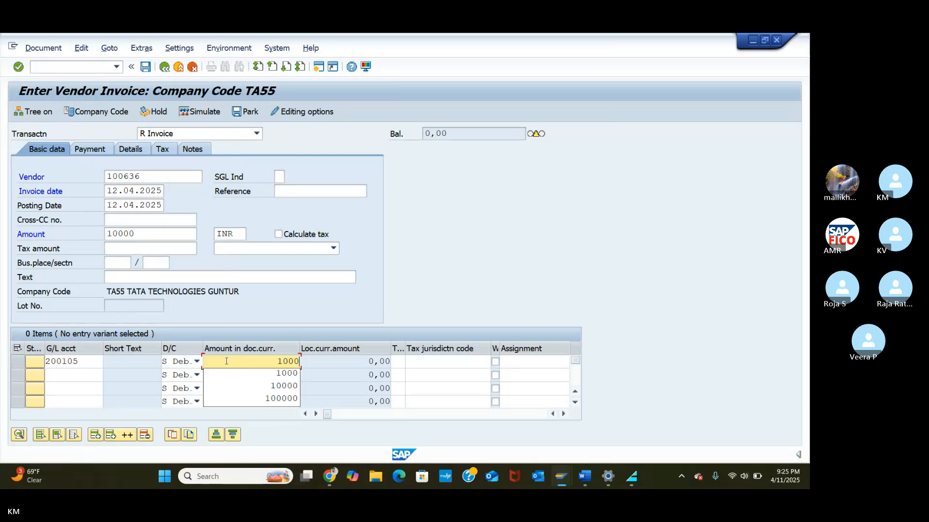
left_click(290, 386)
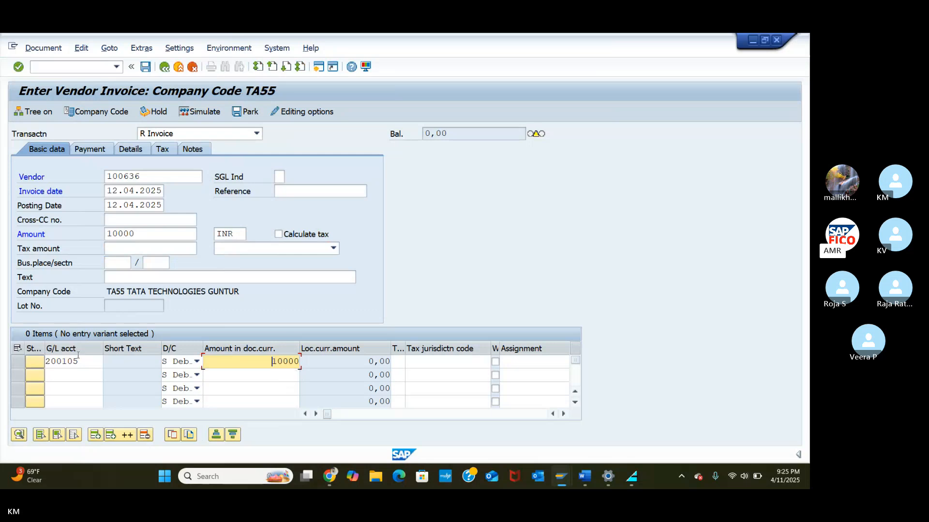
left_click(71, 375)
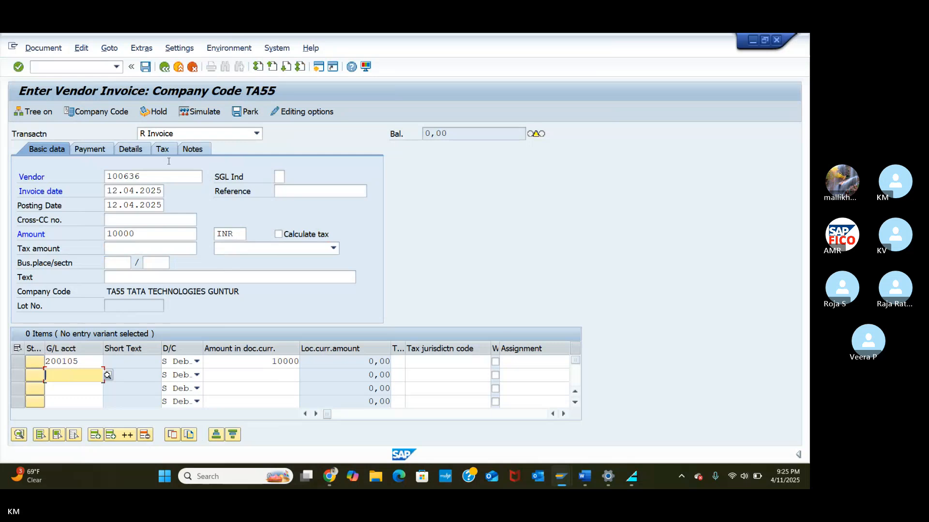
left_click(200, 112)
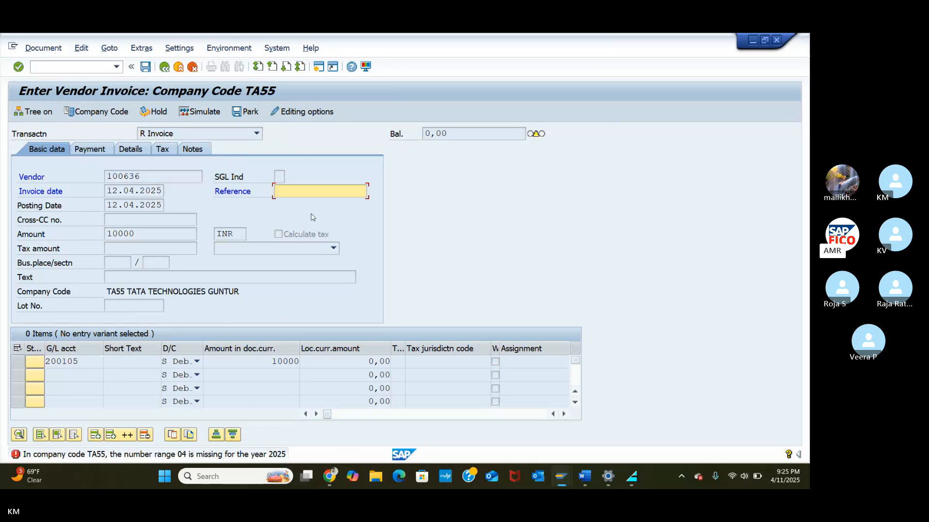
left_click(560, 476)
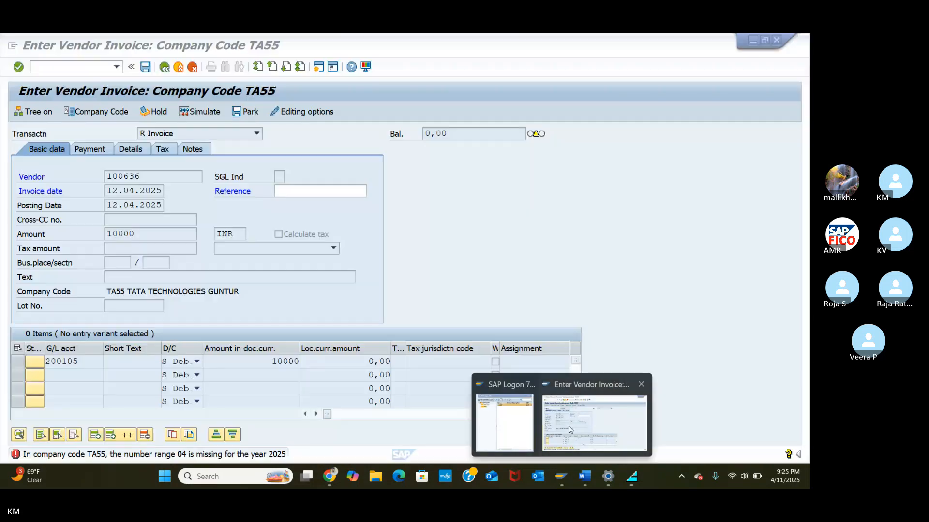
left_click(568, 426)
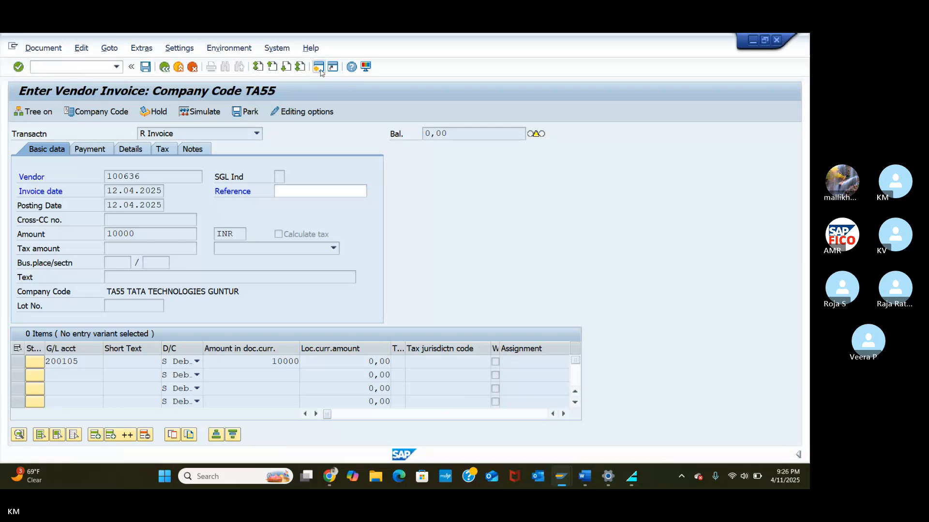
Step: In a second session, open the FBN1 number range intervals for company code TA55
left_click(318, 66)
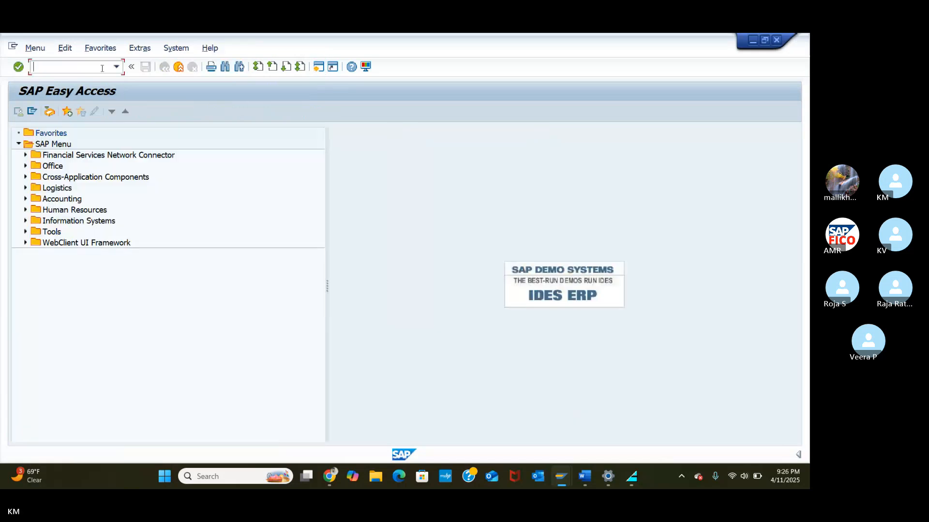
key("XF86AudioRaiseVolume")
type("FBN1")
key("Return")
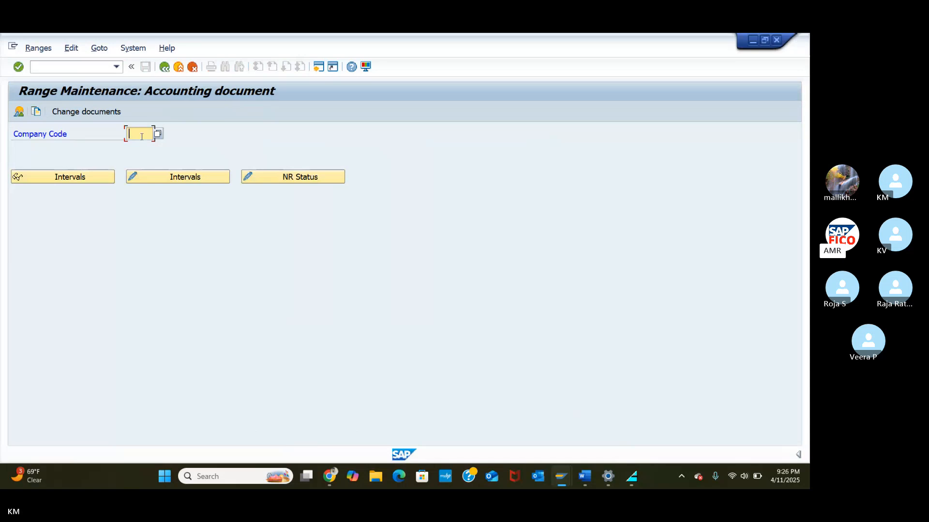
type("TA55")
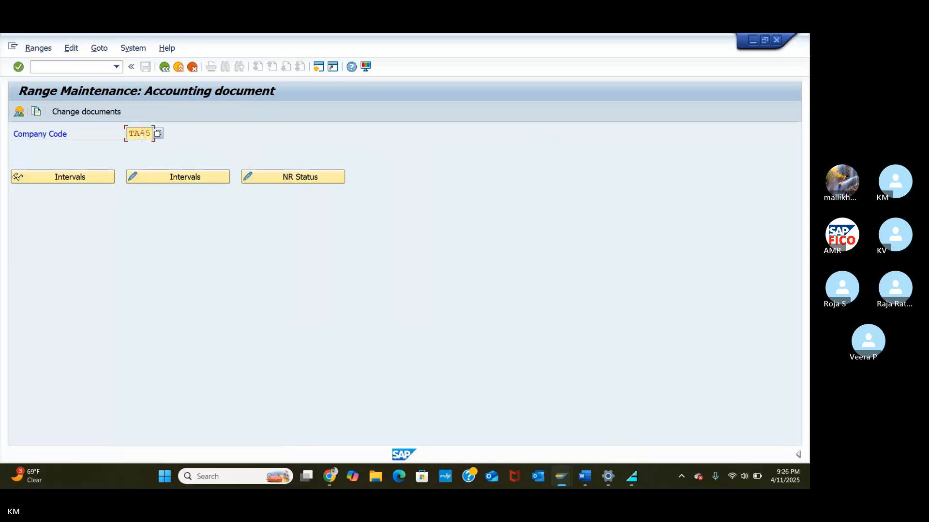
left_click(186, 183)
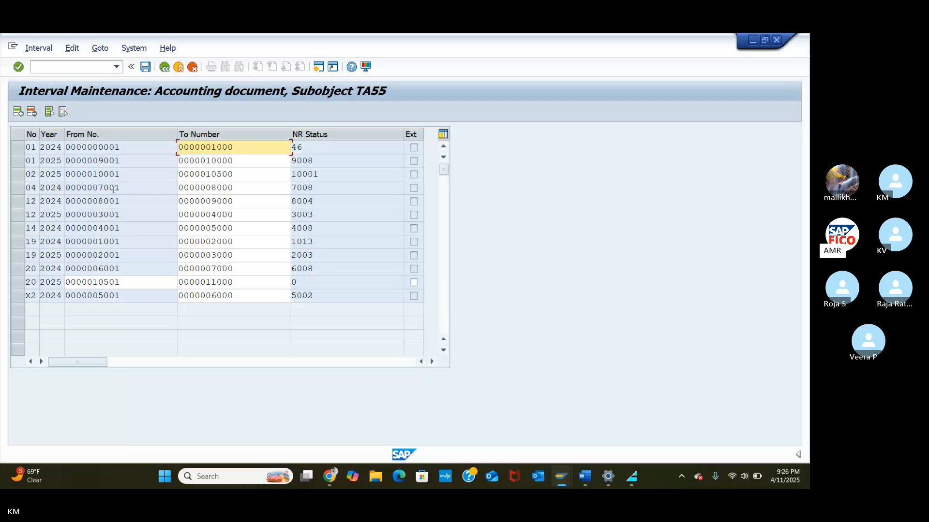
Step: Insert number range 04 for year 2025 running from 11001 to 12000
left_click(20, 115)
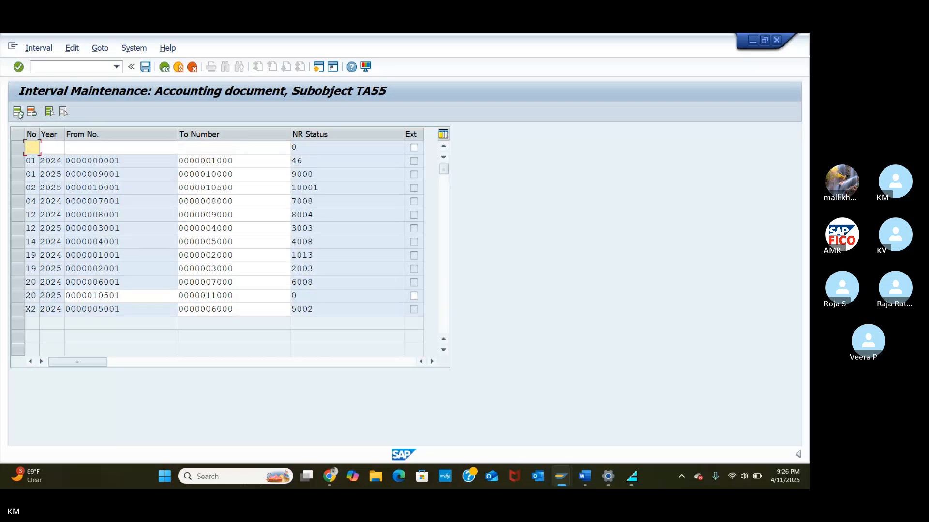
type("04")
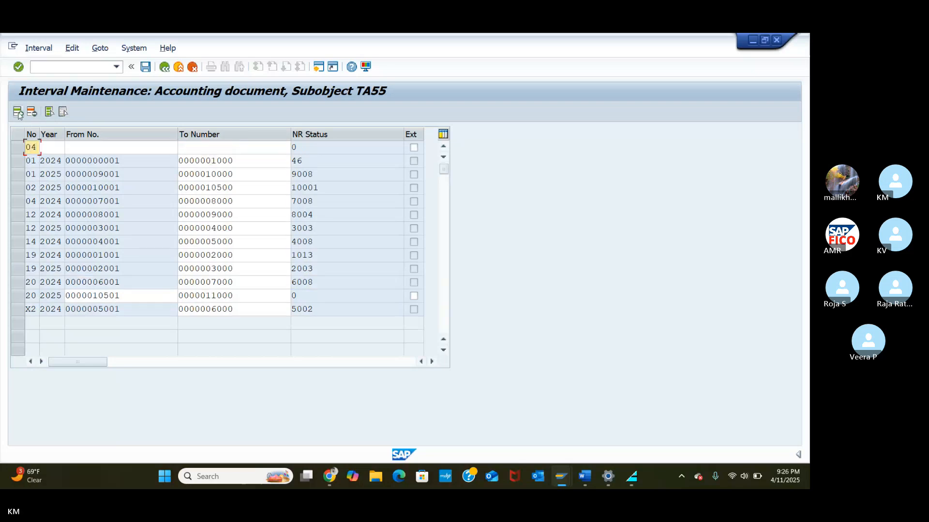
left_click(54, 149)
type("202")
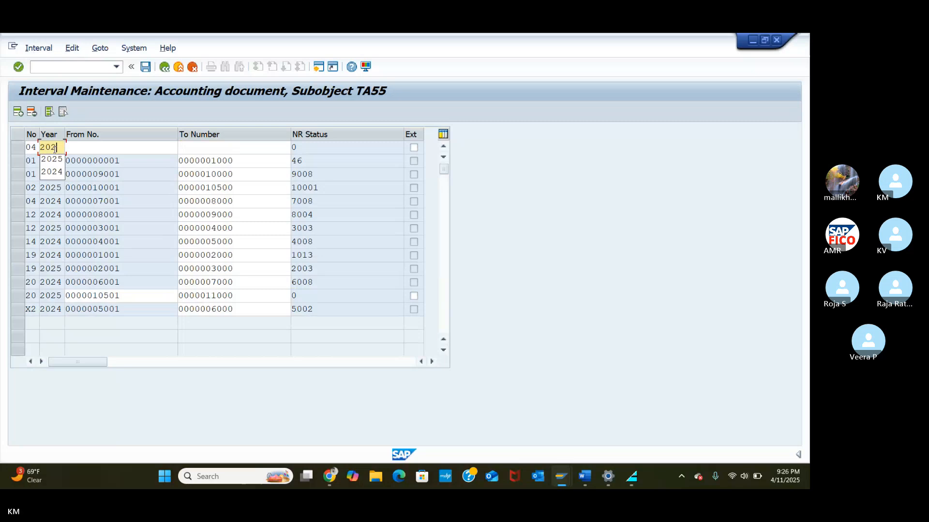
type("5")
key("Tab")
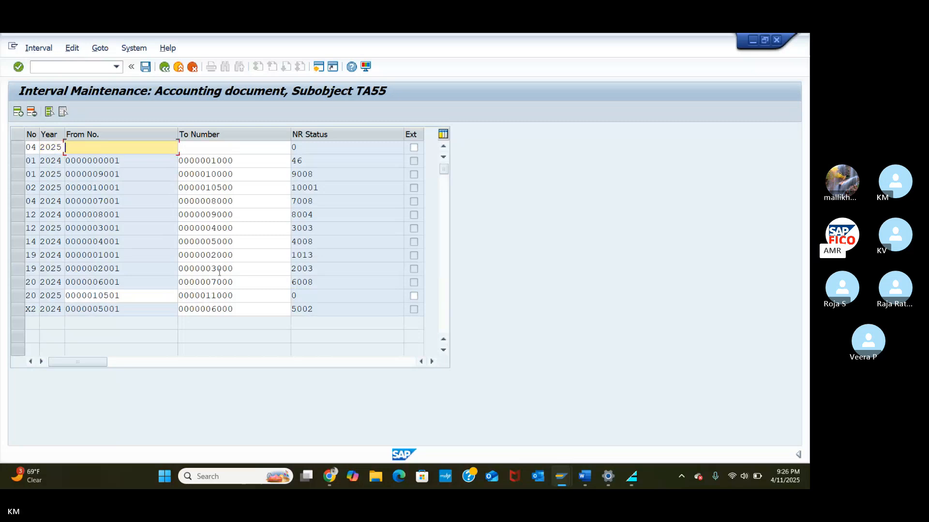
type("11")
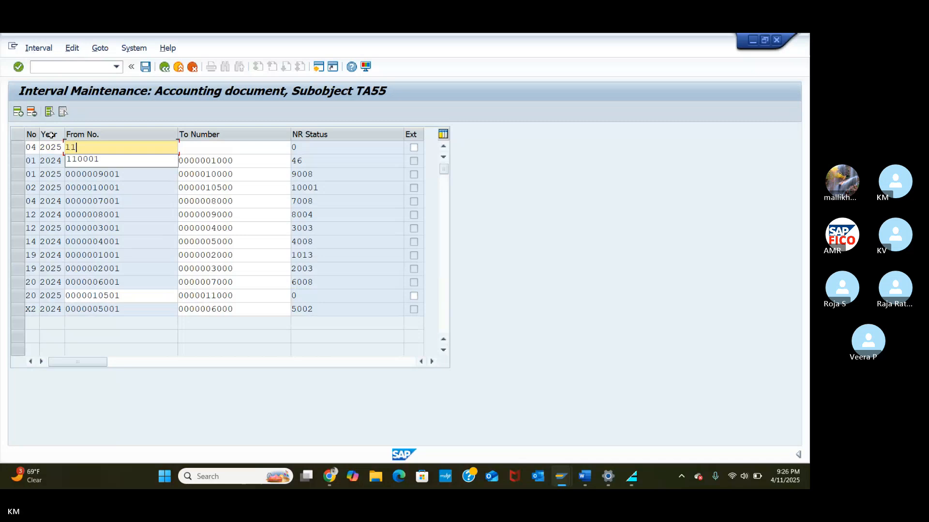
type("001")
left_click(198, 149)
type("12000")
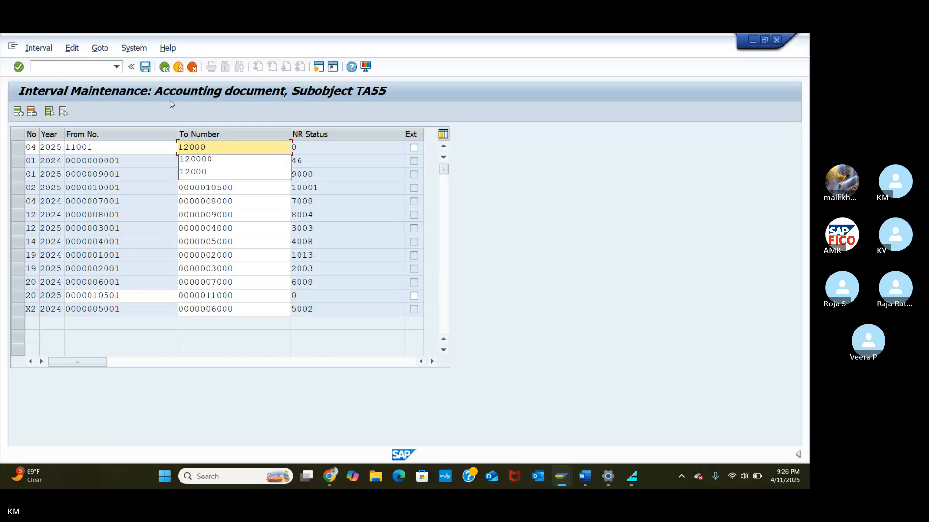
key("Return")
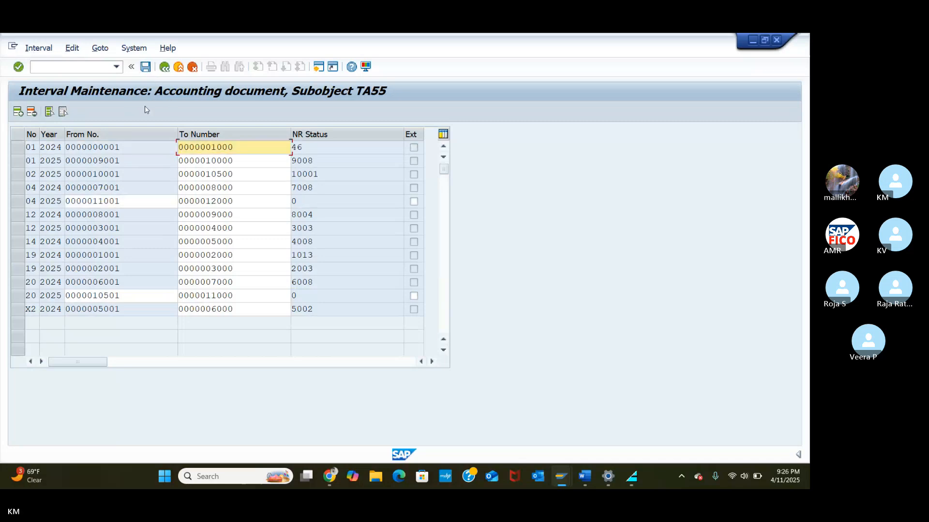
Step: Save the new interval, acknowledge the transport notice, and return to the vendor invoice window
left_click(144, 67)
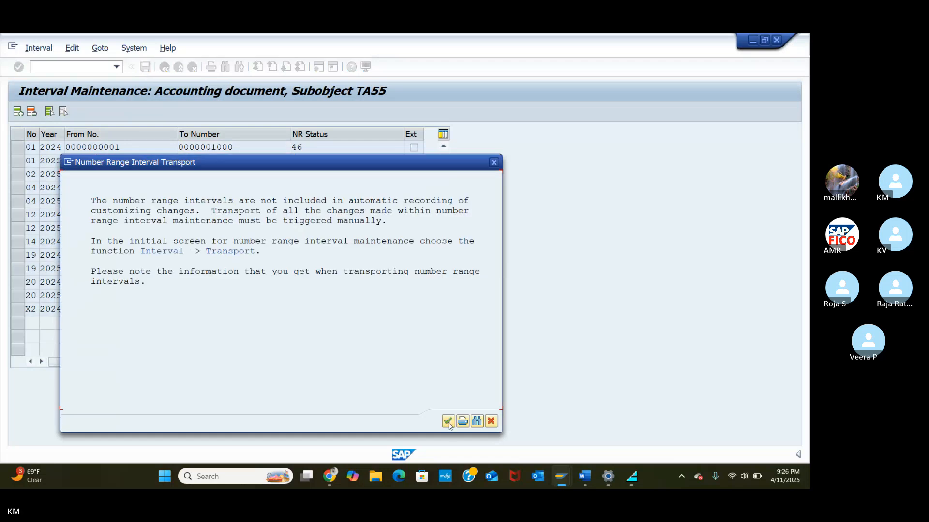
left_click(448, 424)
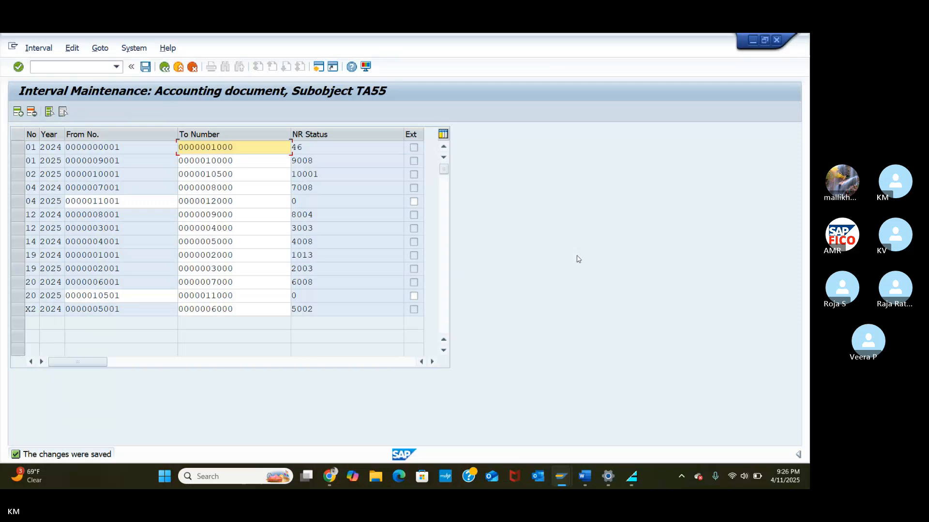
left_click(331, 480)
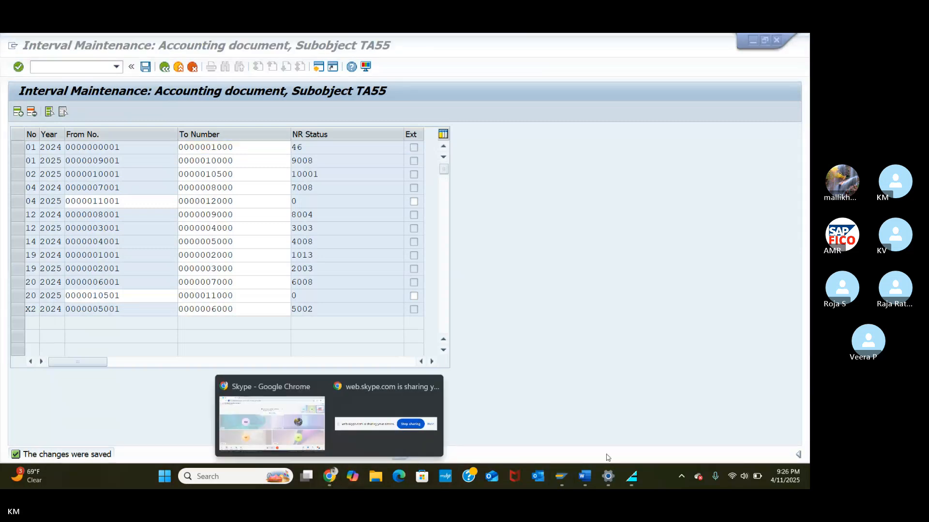
mouse_move(558, 474)
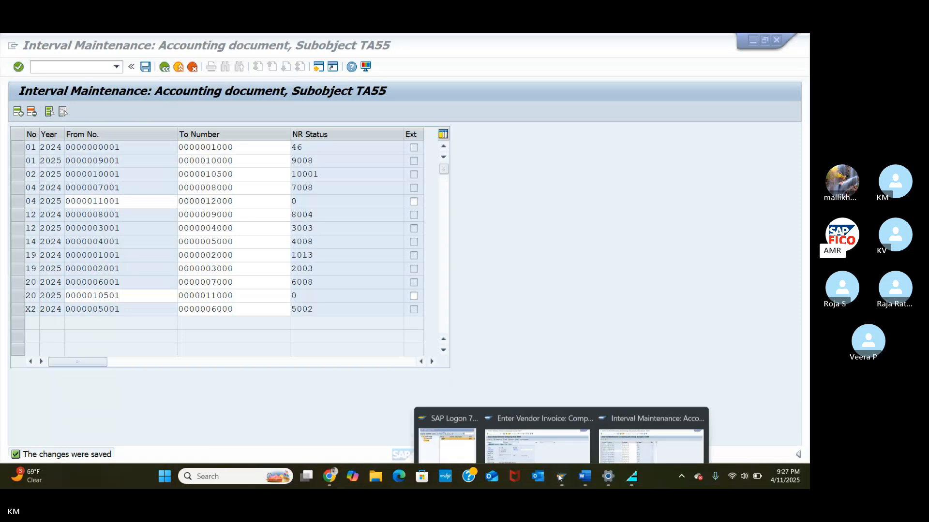
left_click(536, 420)
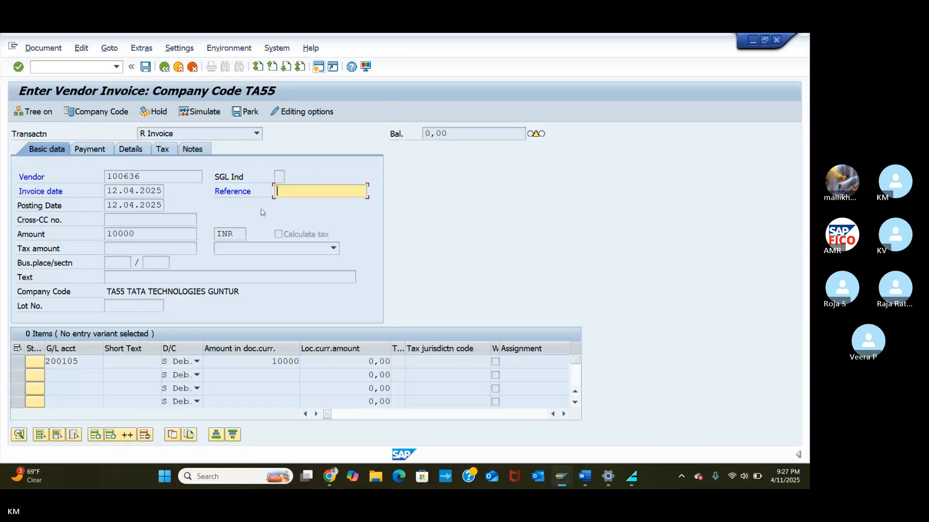
Step: Simulate the 10,000 INR invoice for vendor 100636 and post it as document 11001
left_click(147, 68)
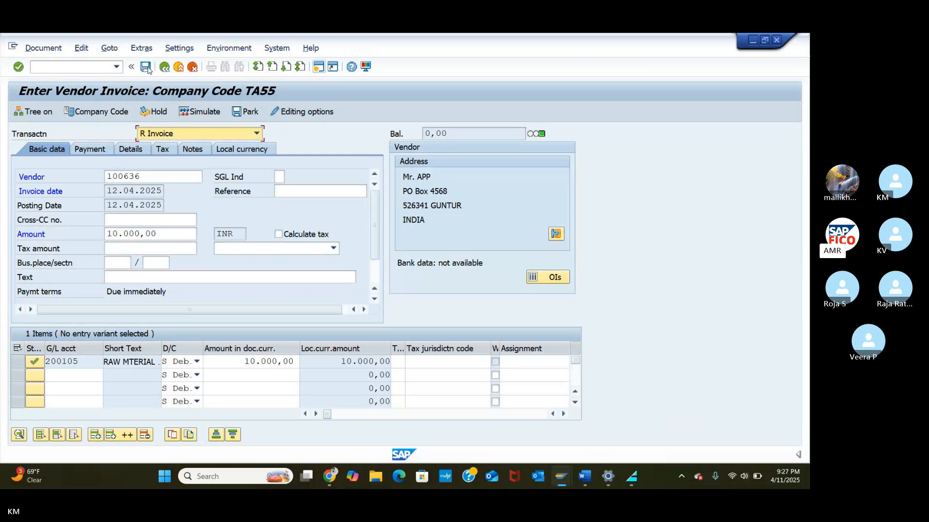
left_click(318, 67)
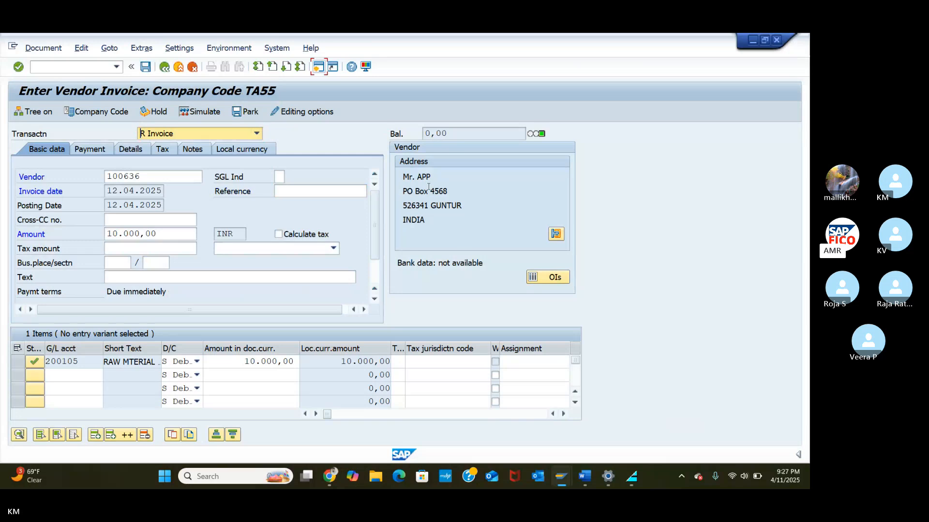
left_click(206, 112)
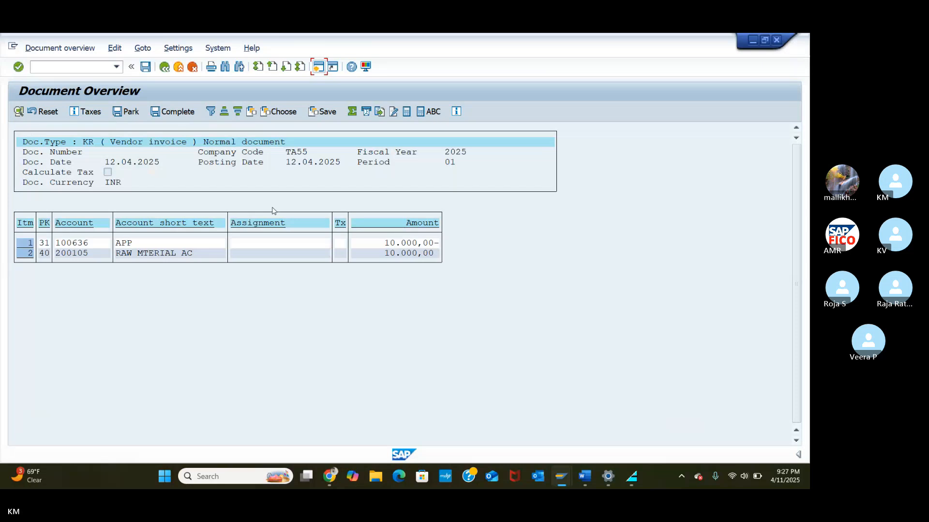
left_click(142, 69)
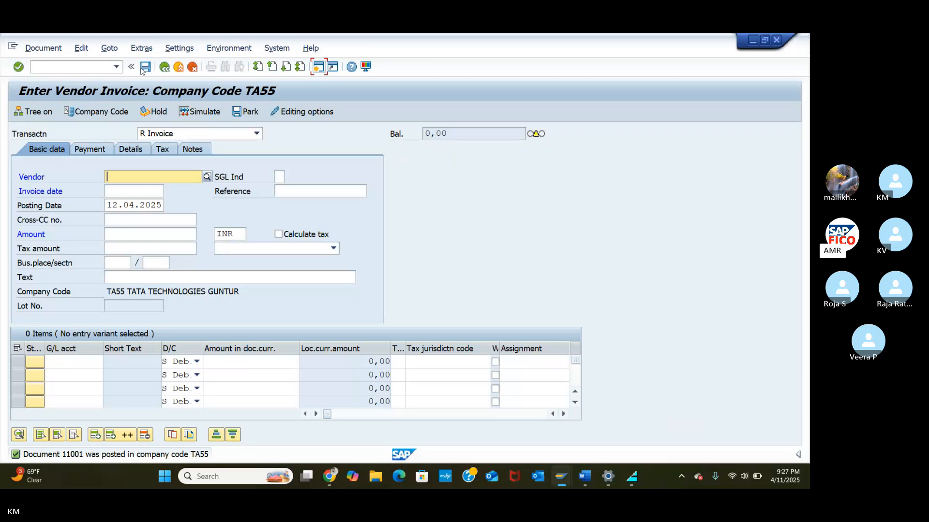
Step: Run /NFBL1 and execute the open items list for vendor 100636 in TA55
left_click(58, 67)
type("/N")
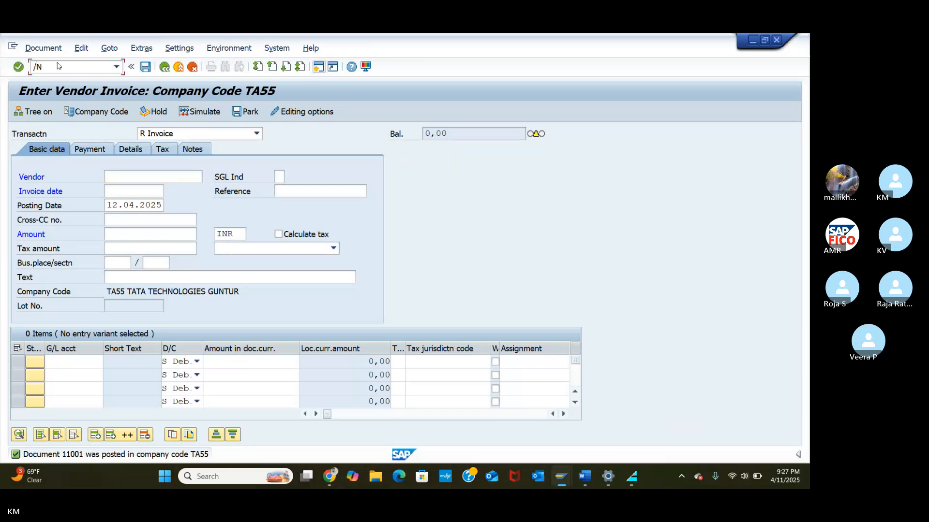
type("FBL1")
key("Return")
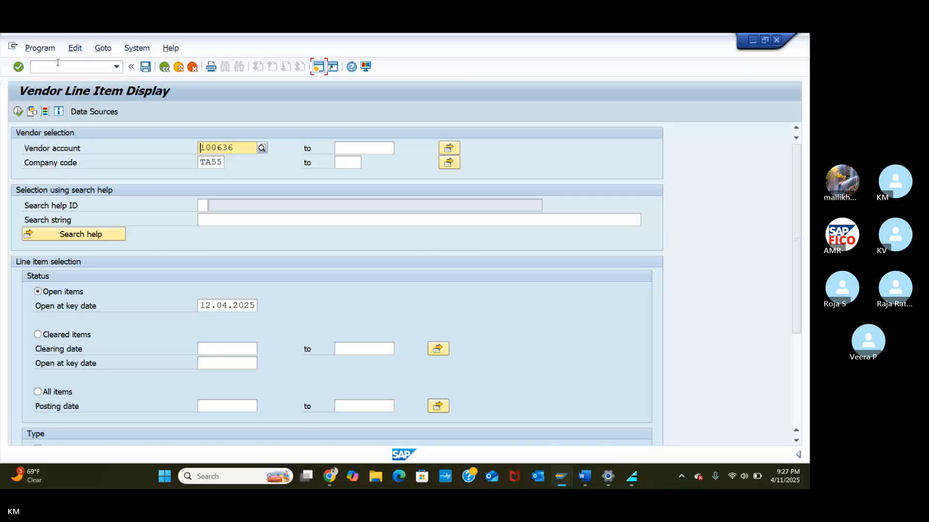
left_click(17, 112)
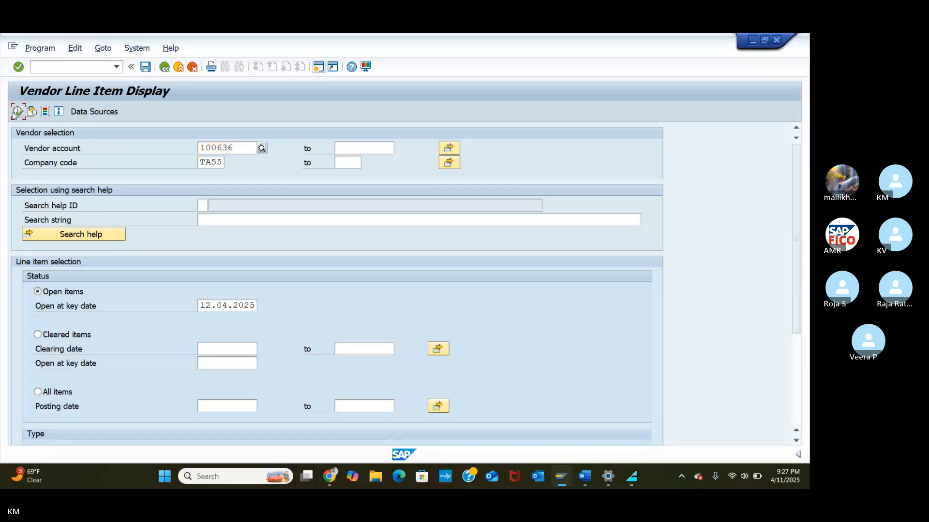
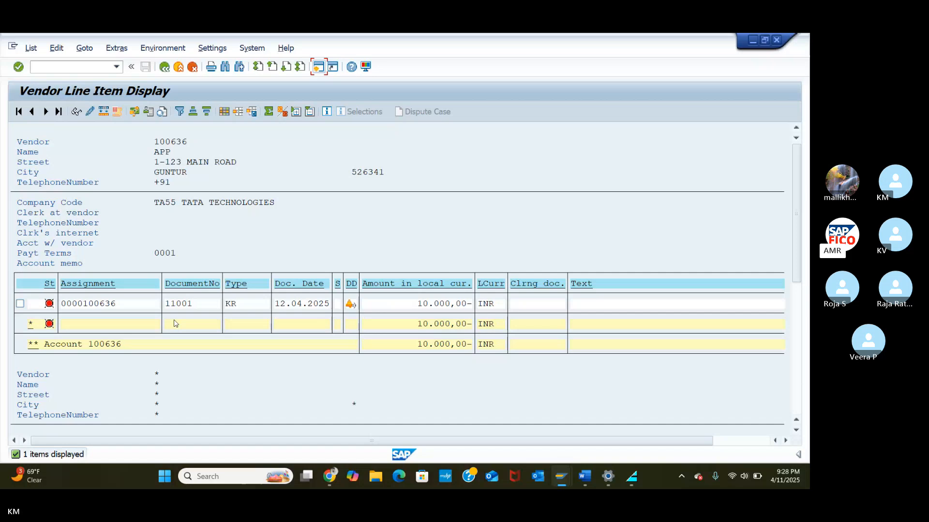
Step: Start the automatic payment transactions screen with /NF110
left_click(77, 71)
type("/NF110")
key("Return")
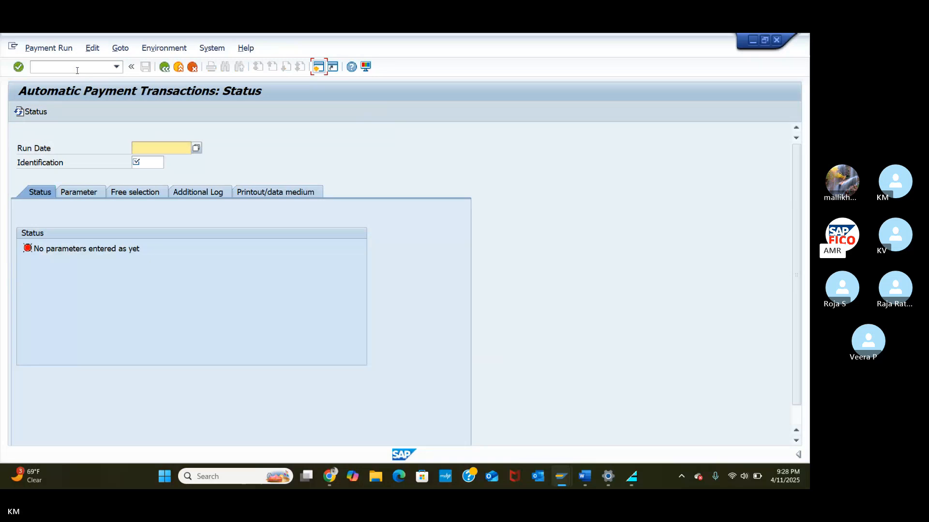
Step: Enter run date 12.04.2025 and identification TEST1 for the new payment run
key("XF86AudioRaiseVolume")
type("12/0")
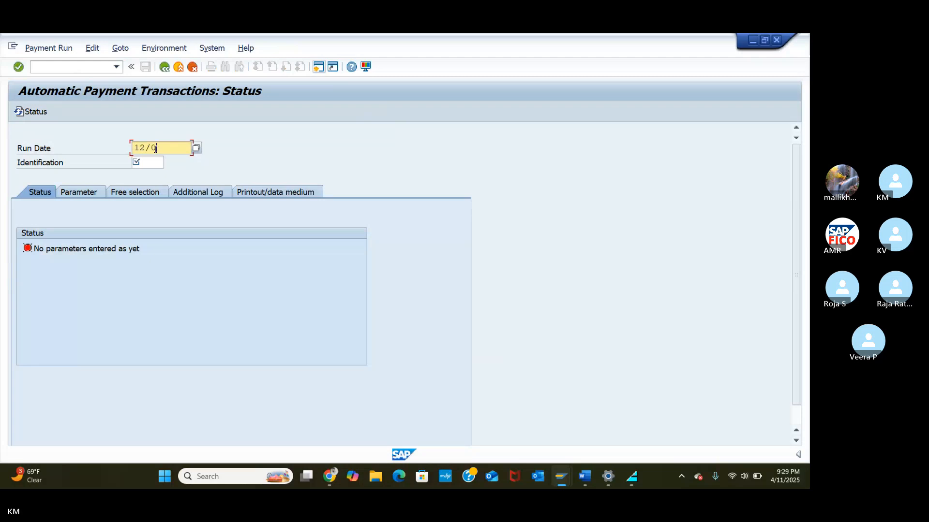
type("4/2025")
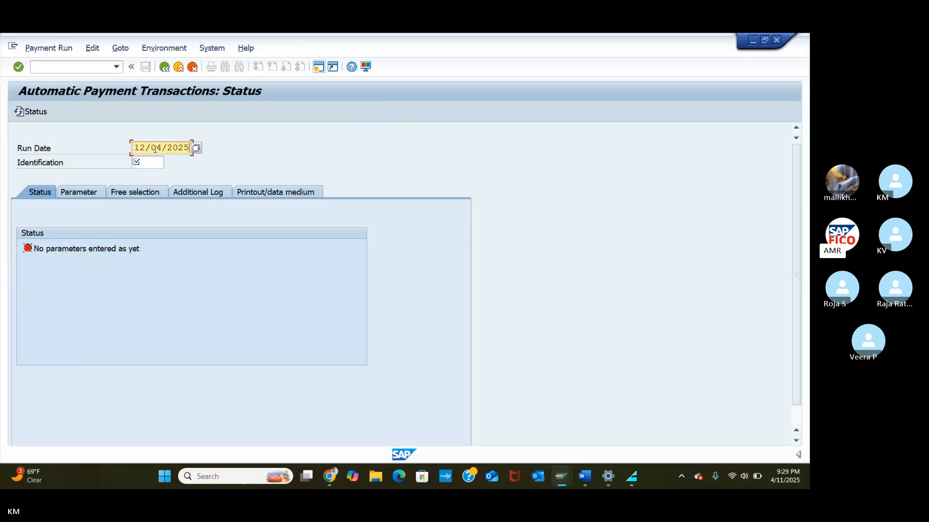
key("BackSpace")
key("BackSpace")
key("BackSpace")
key("BackSpace")
key("BackSpace")
key("BackSpace")
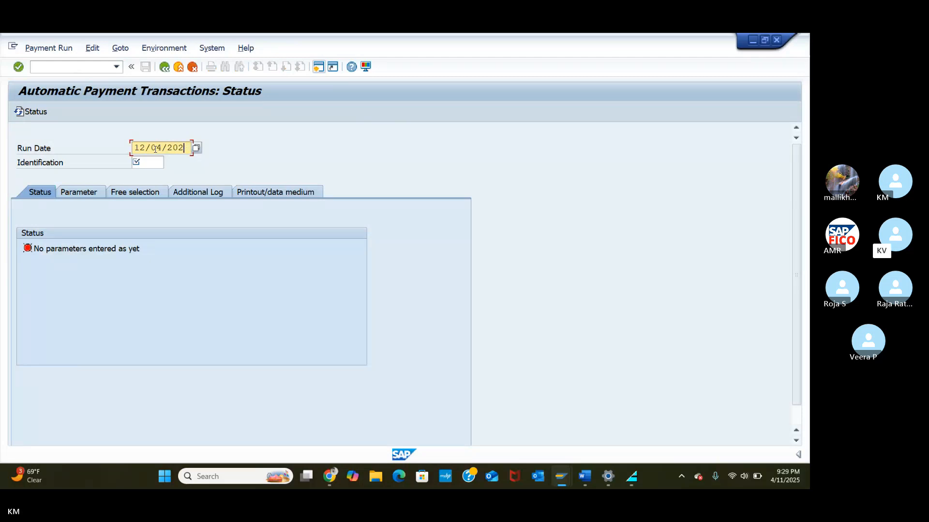
key("BackSpace")
key("BackSpace")
type(".04.2025")
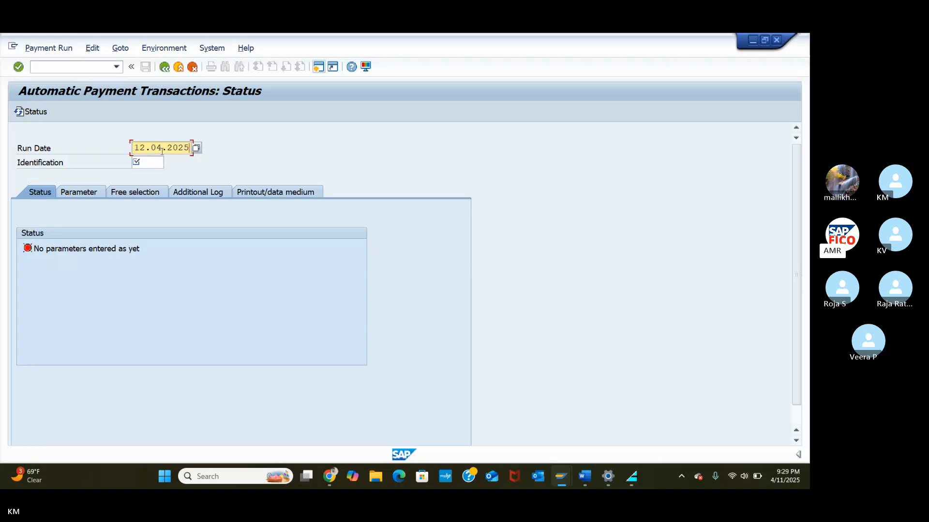
left_click(154, 165)
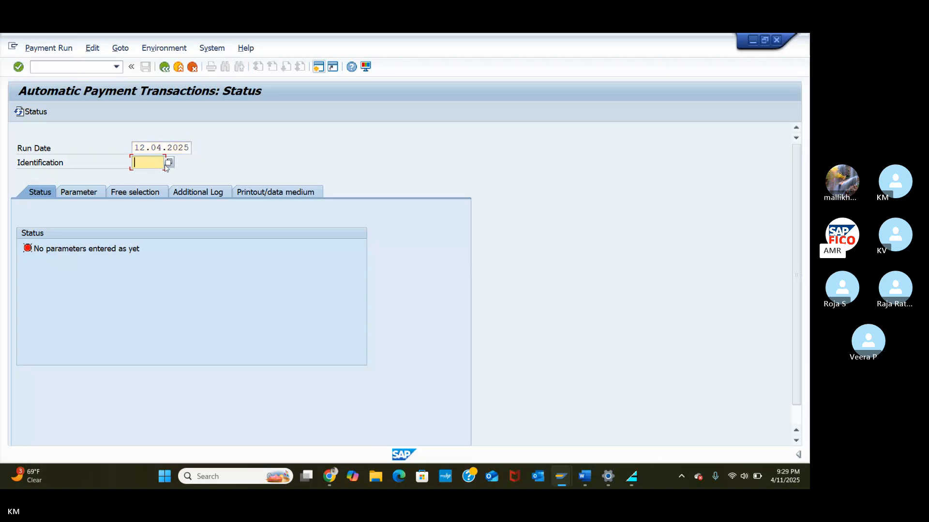
type("TEST1")
Step: On the Parameter tab, add company code TA55 with payment method C (Cheque-TA55)
left_click(72, 197)
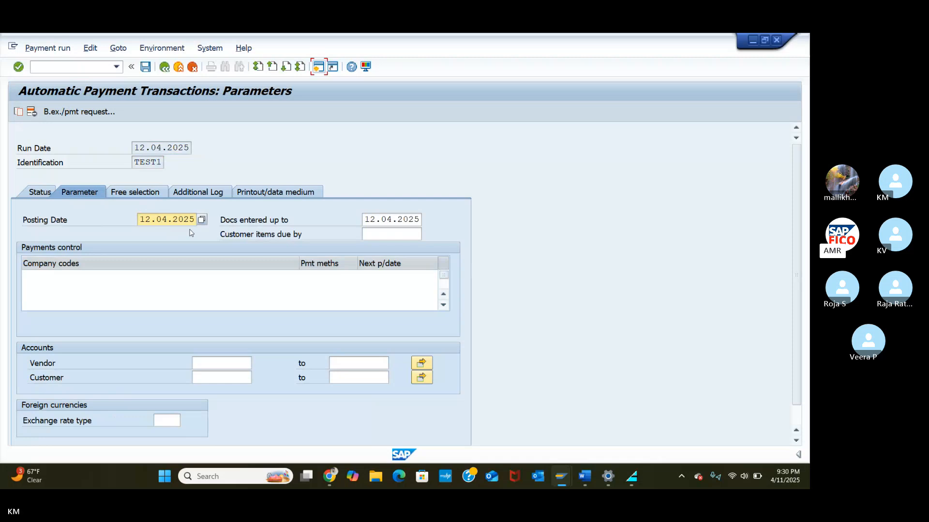
left_click(163, 289)
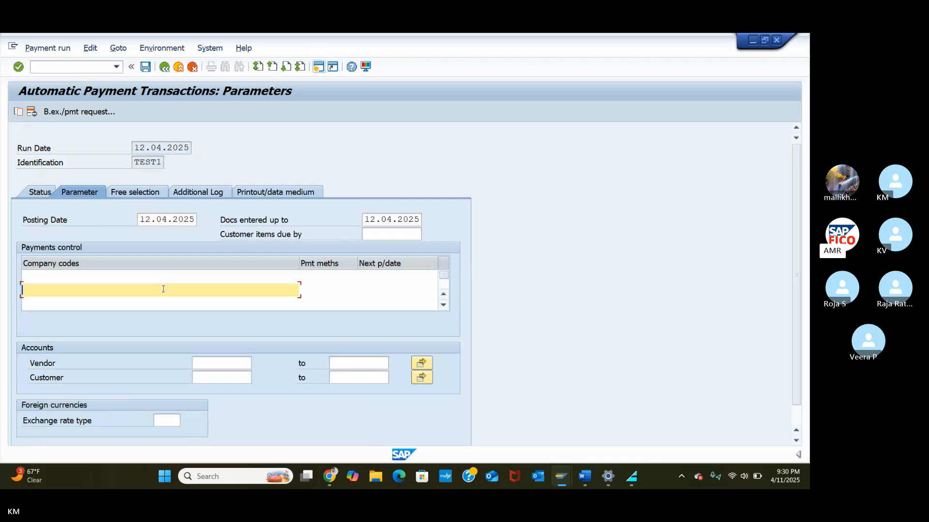
left_click(77, 276)
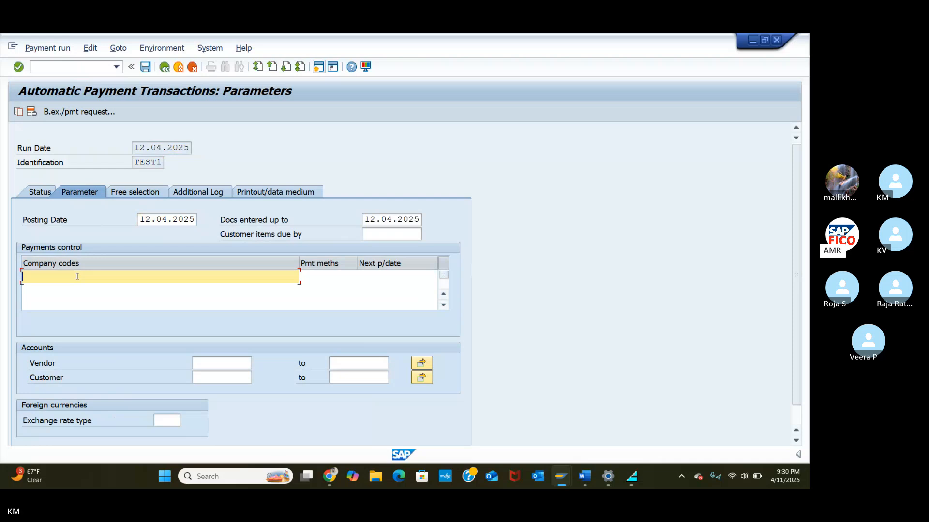
type("TA55")
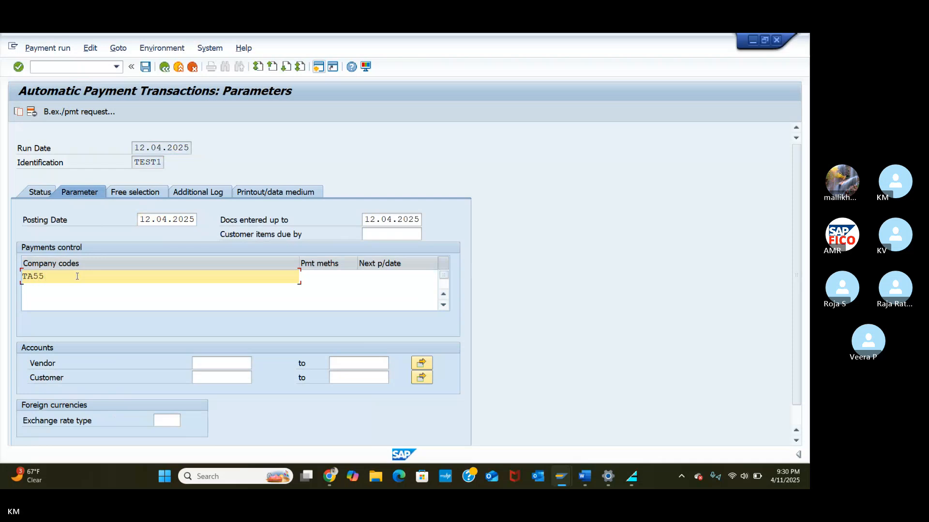
left_click(329, 277)
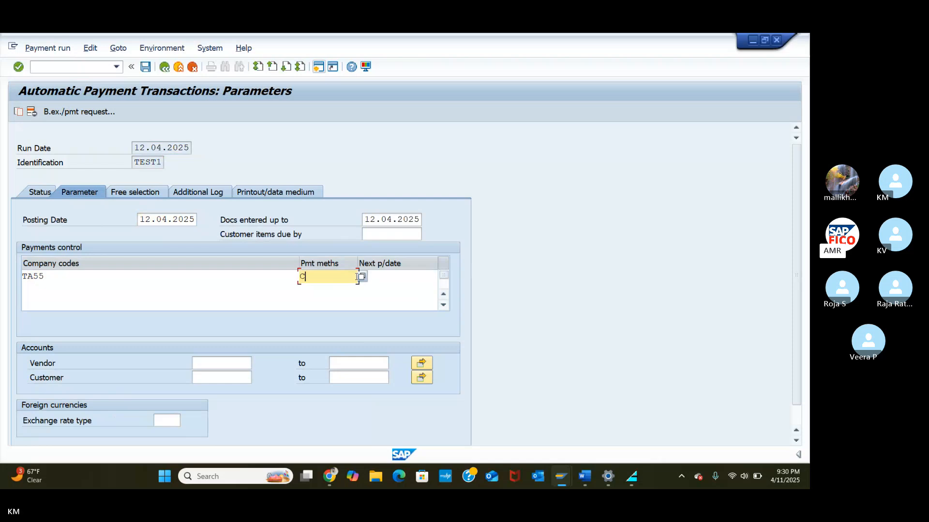
type("C")
key("Return")
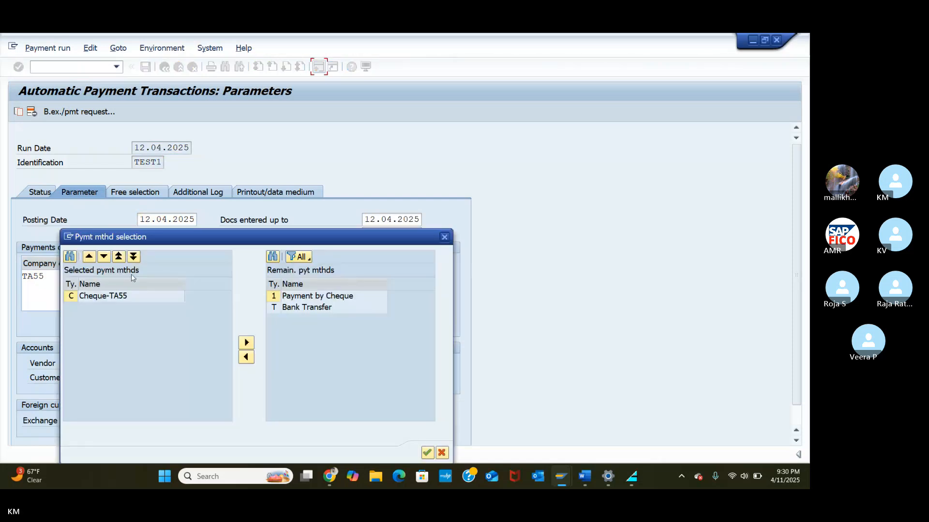
left_click(74, 300)
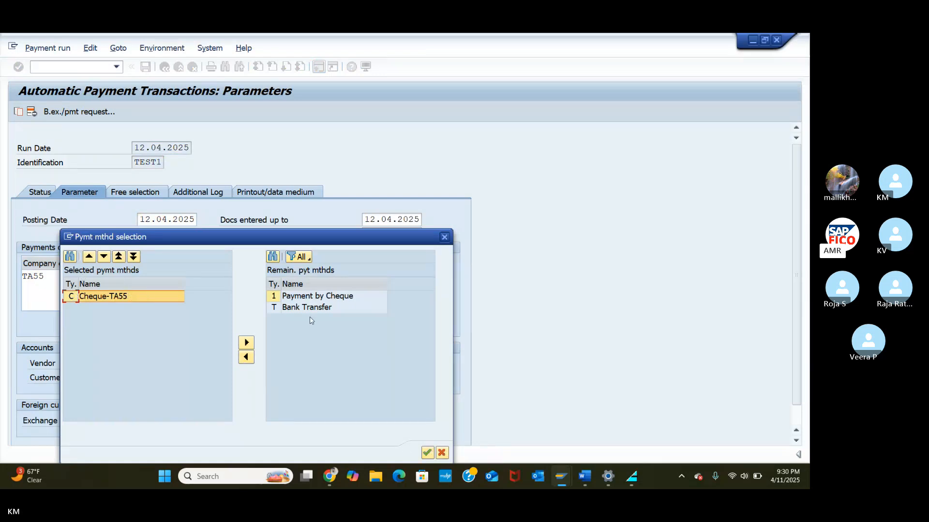
left_click(426, 453)
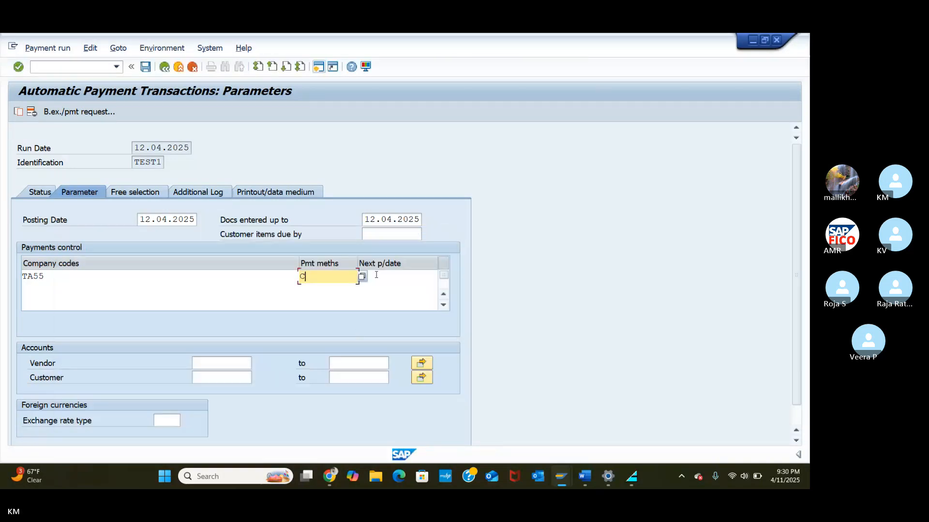
Step: Set the next payment date for TA55 to 14.04.2025
left_click(381, 279)
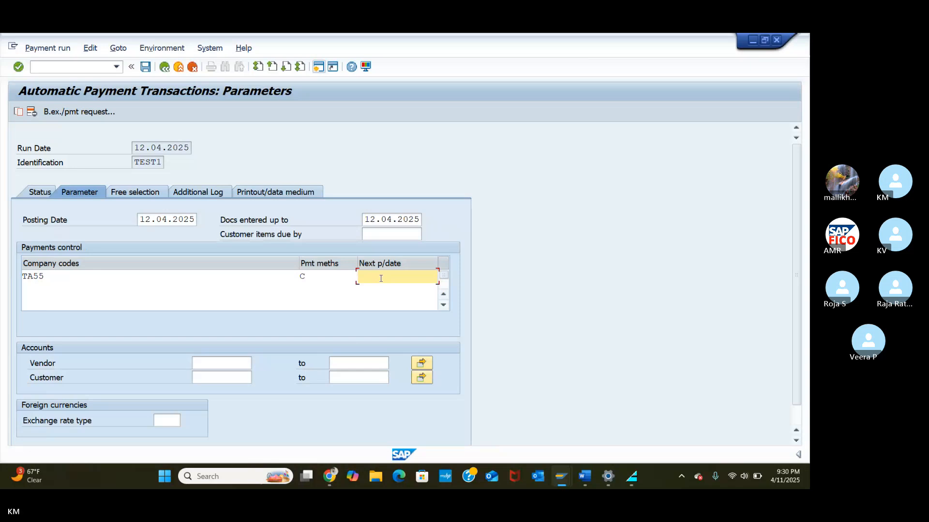
type("14.04.2025")
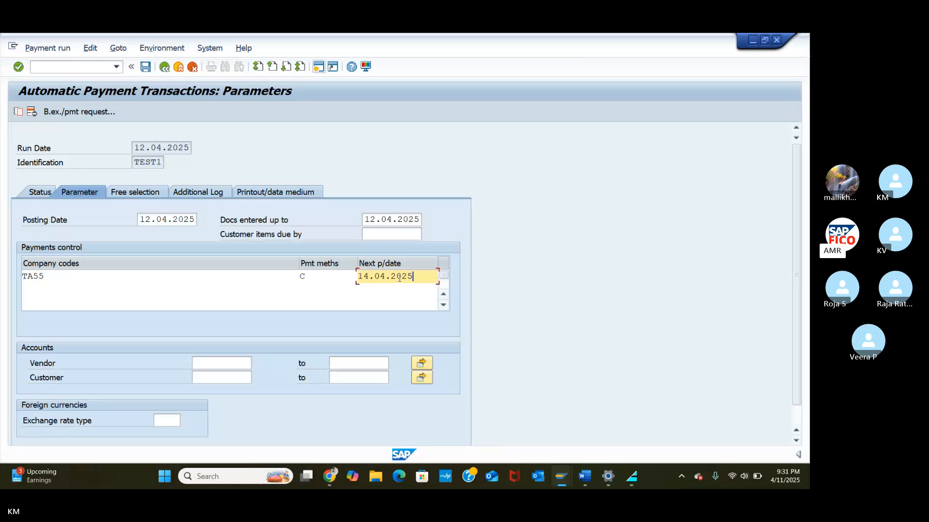
Step: Limit the vendor range to 100636 through 100636, picking the start vendor from TA55 search help
left_click(219, 360)
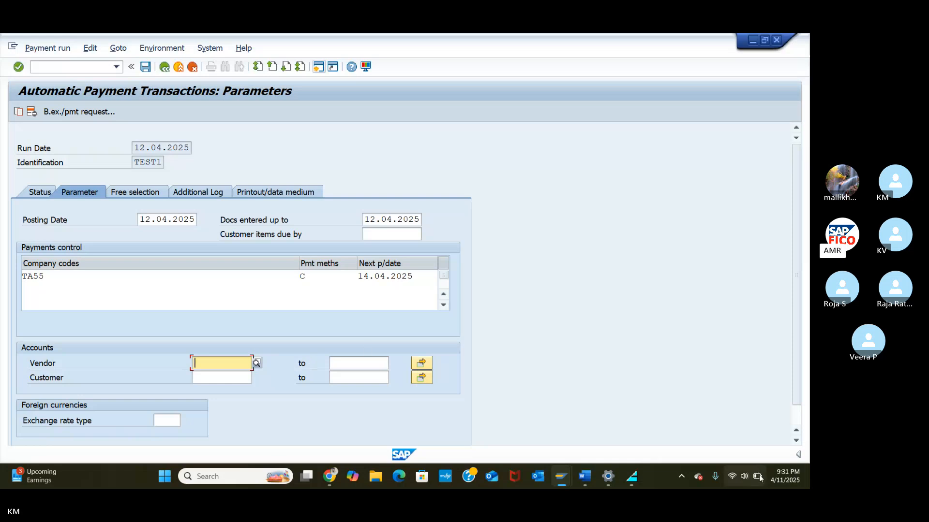
left_click(256, 362)
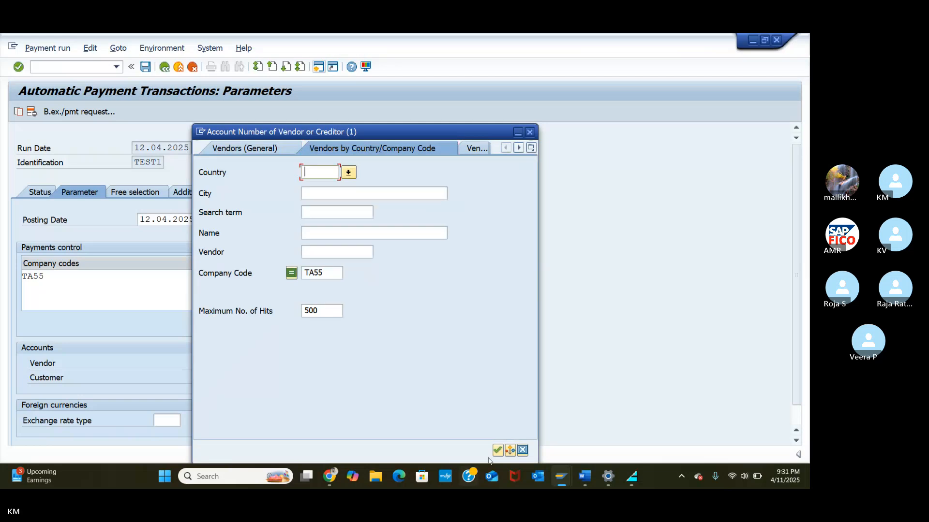
left_click(498, 450)
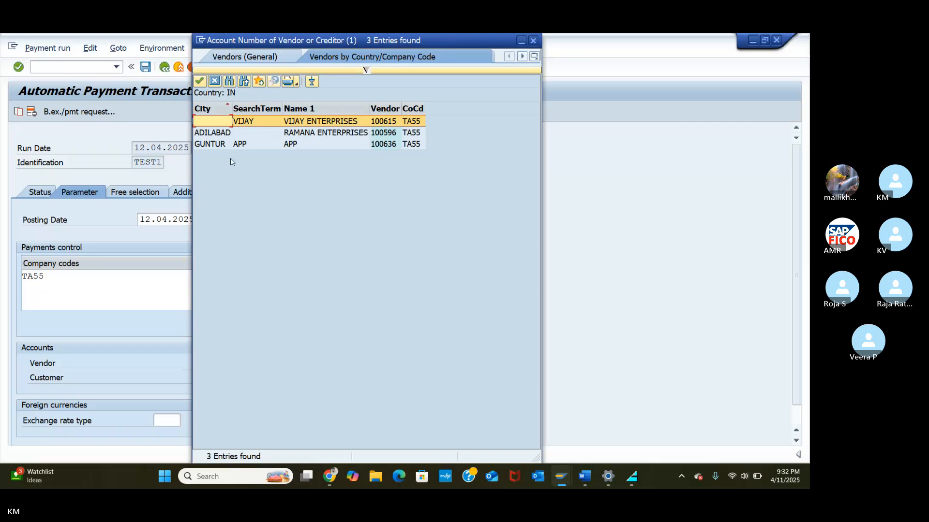
left_click(207, 145)
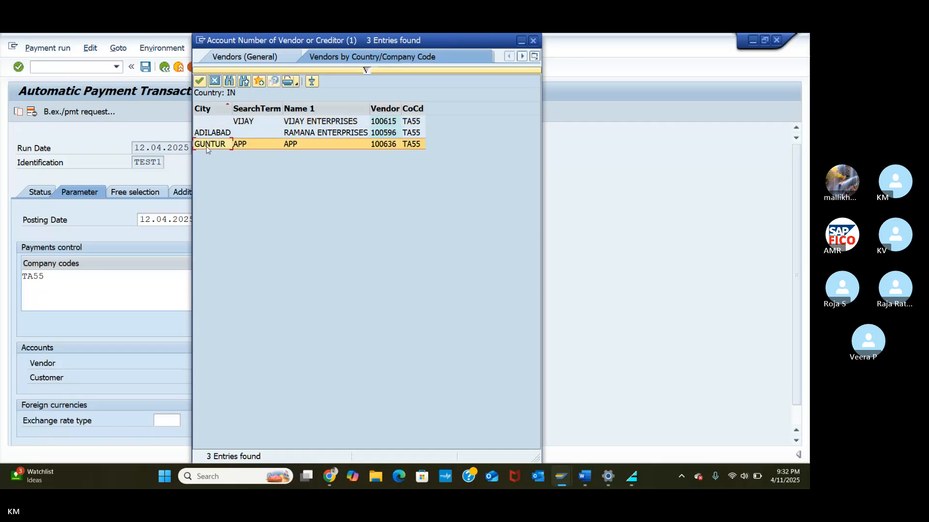
left_click(199, 82)
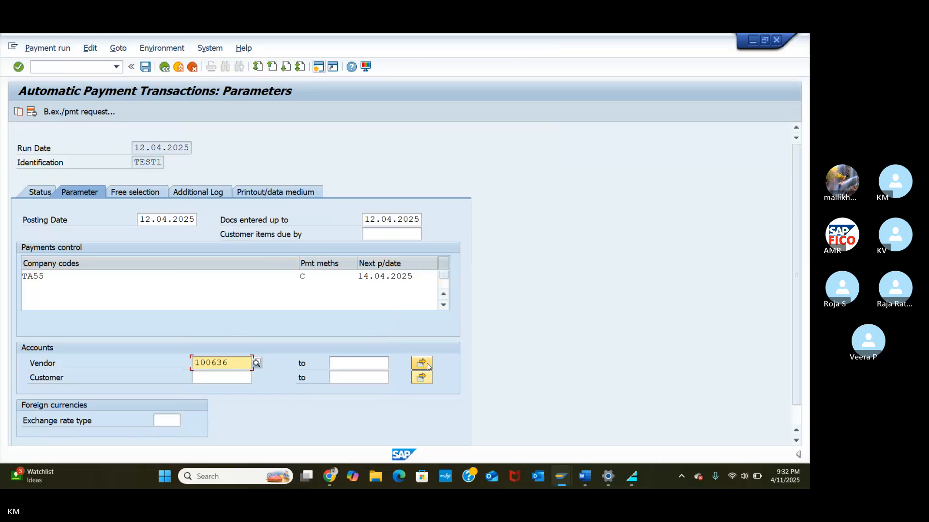
left_click(356, 364)
type("1")
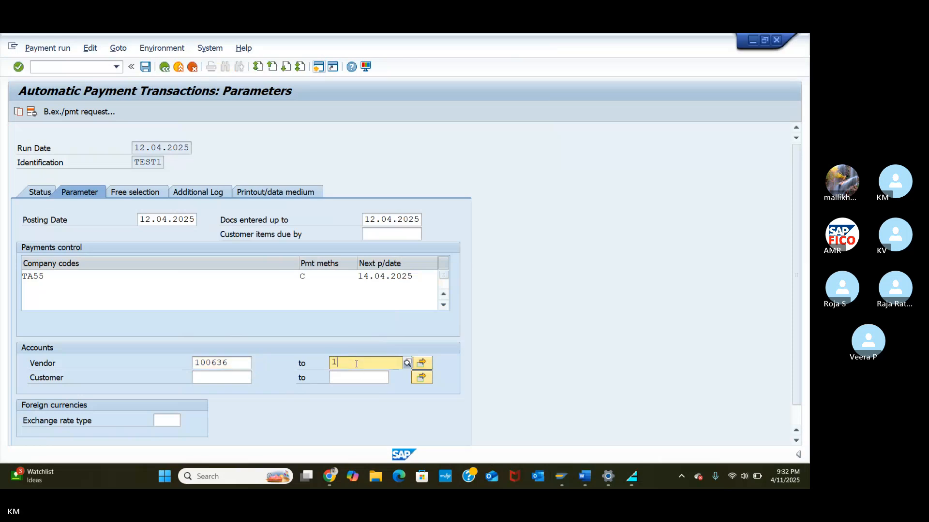
type("00636")
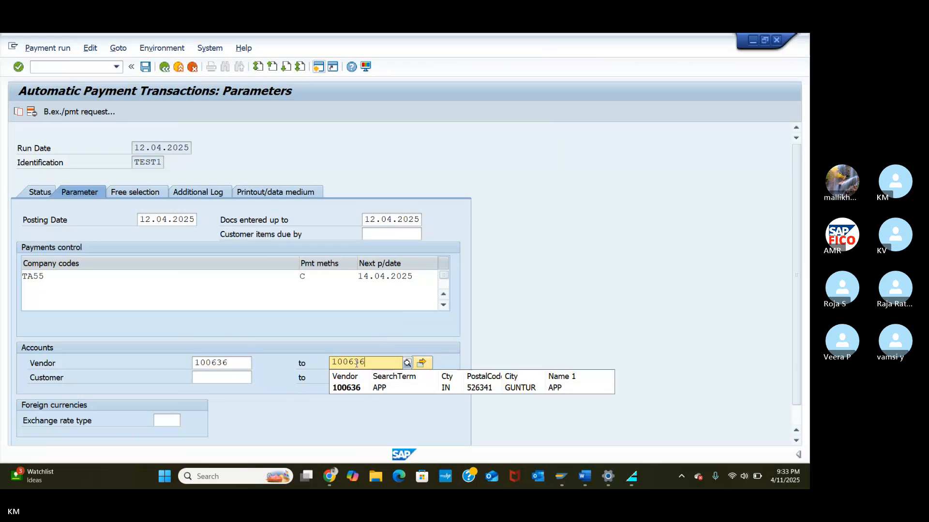
left_click(347, 387)
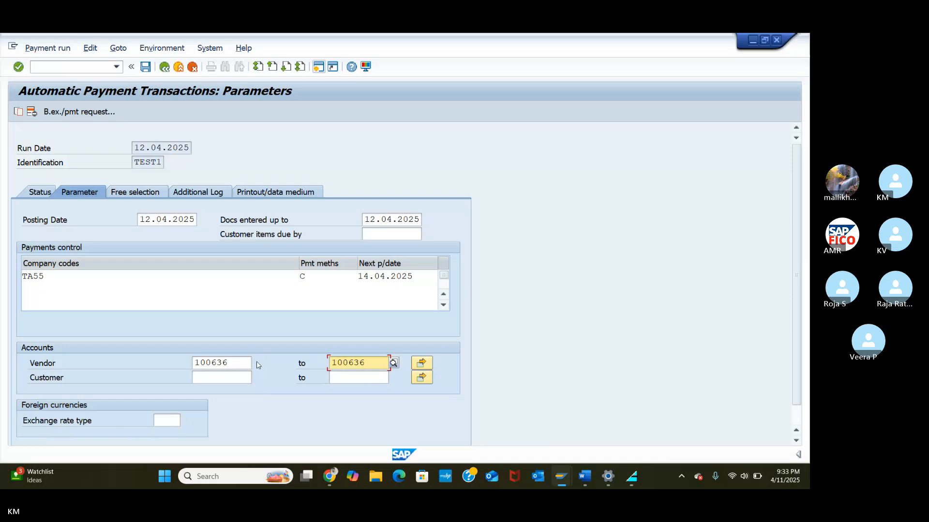
left_click(195, 196)
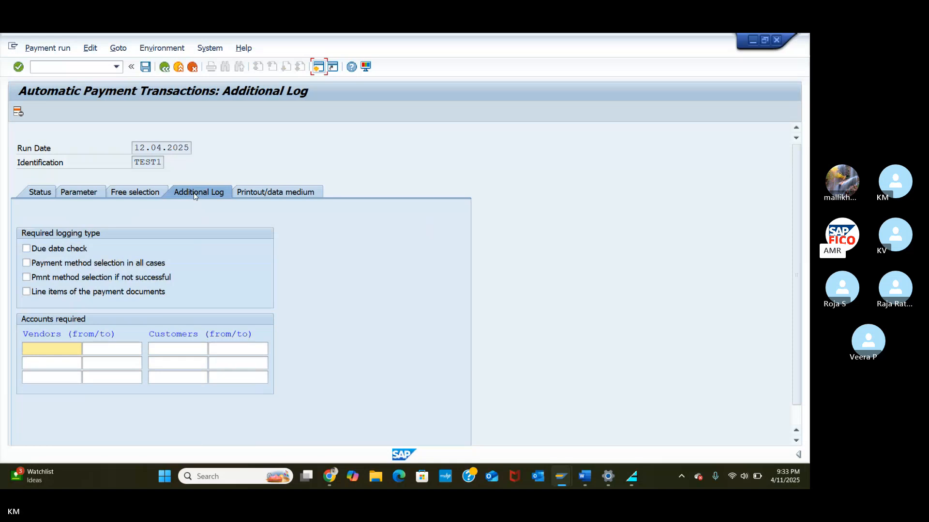
Step: Log due date checks and payment method selection for vendors 100636 to 100636, then exit
left_click(27, 248)
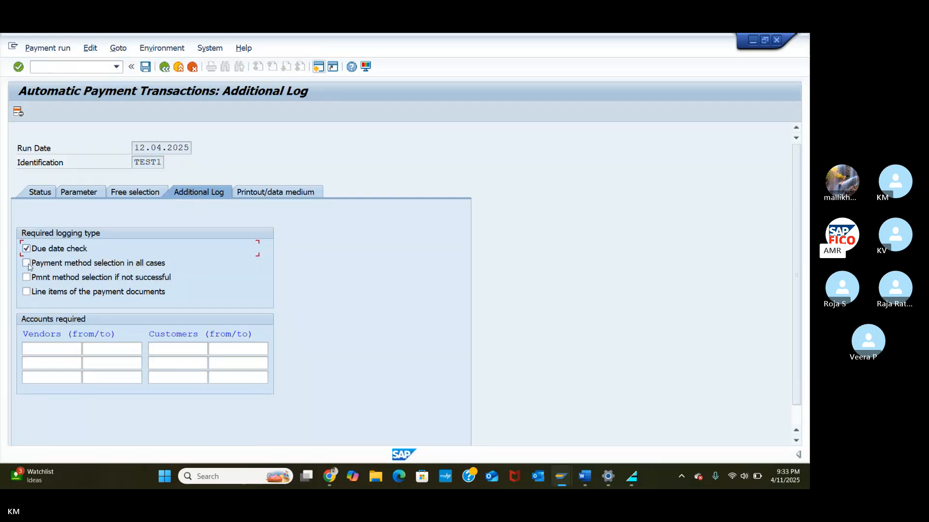
left_click(27, 263)
left_click(44, 346)
type("100")
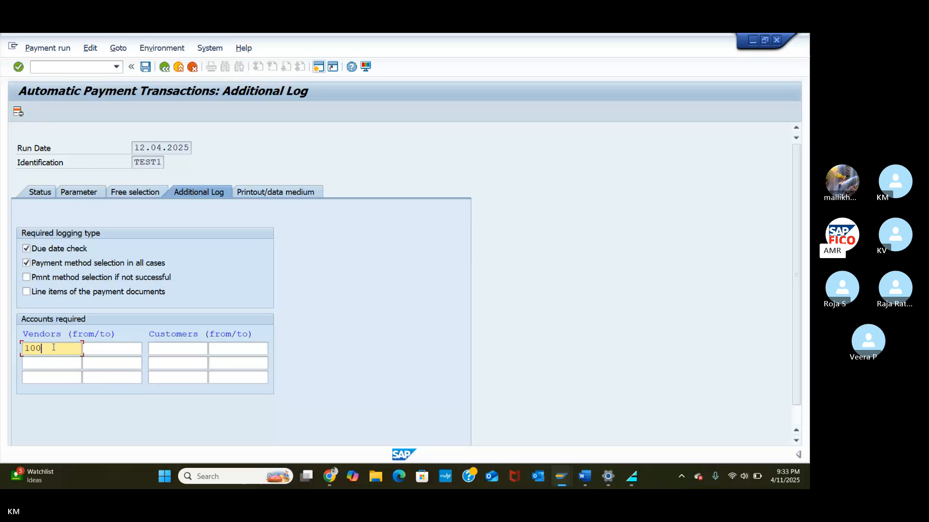
type("636")
left_click(113, 348)
type("100636")
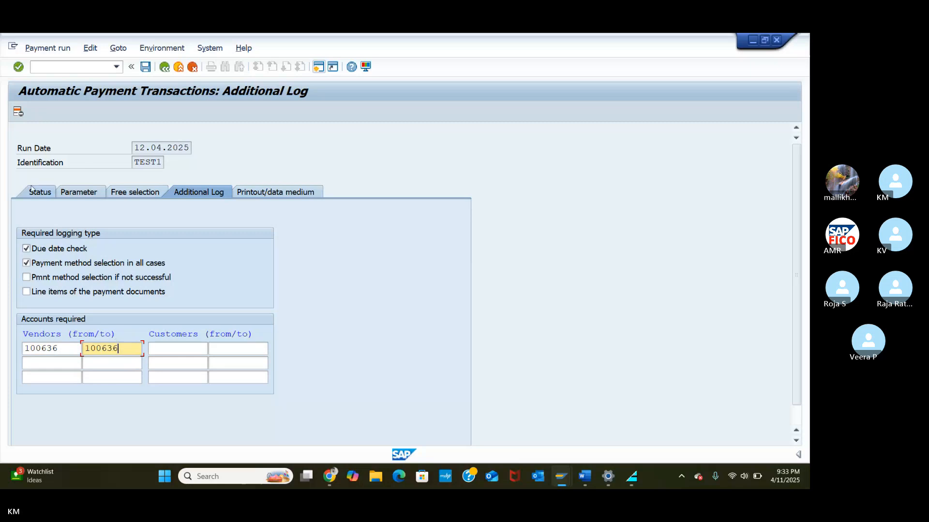
key("F3")
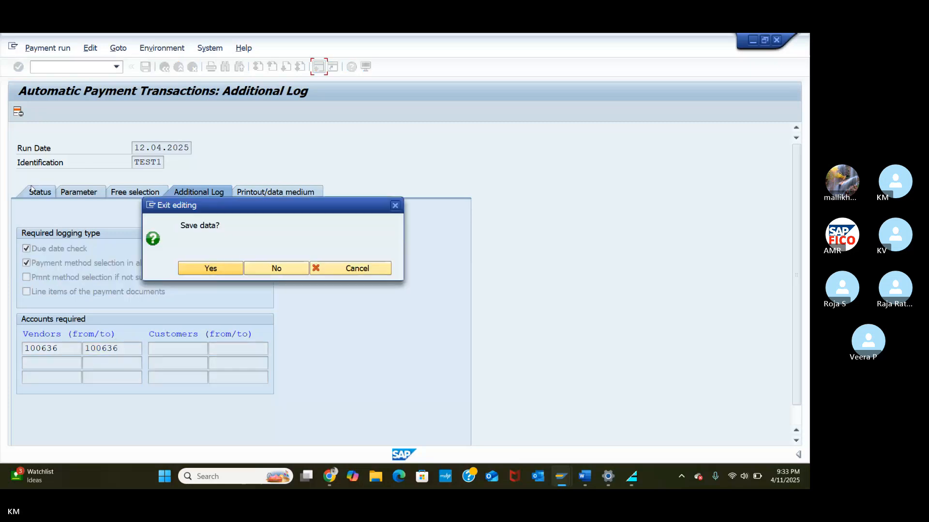
Step: Save the TEST1 run parameters and bring up proposal scheduling
left_click(209, 270)
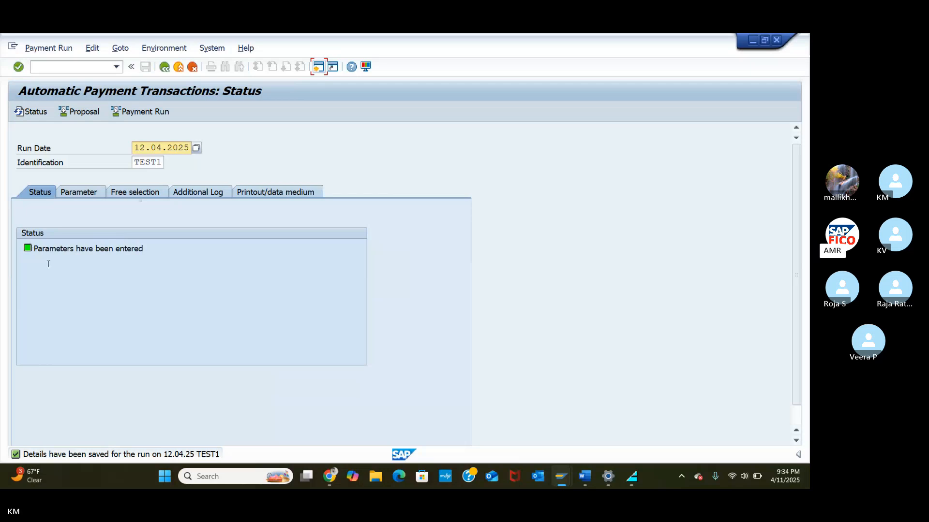
left_click(65, 115)
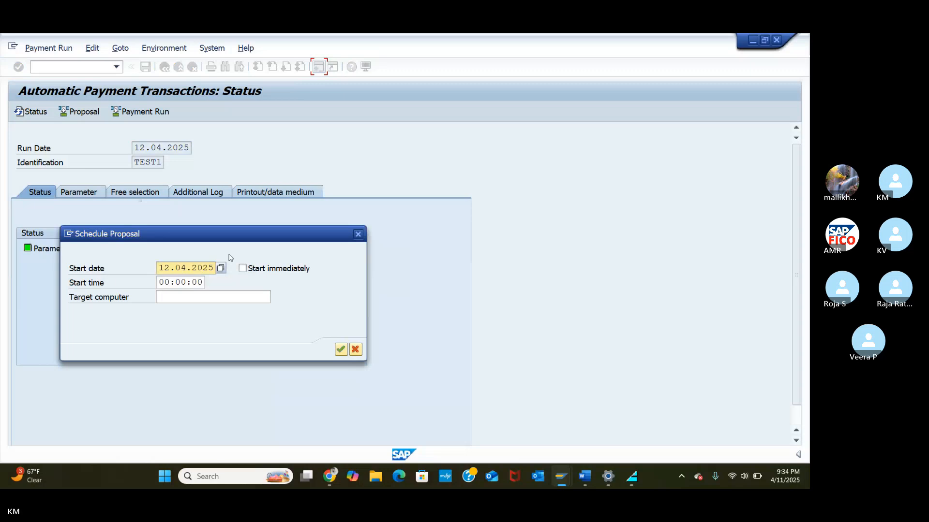
Step: Schedule the TEST1 proposal to start immediately and refresh until it shows as created
left_click(243, 269)
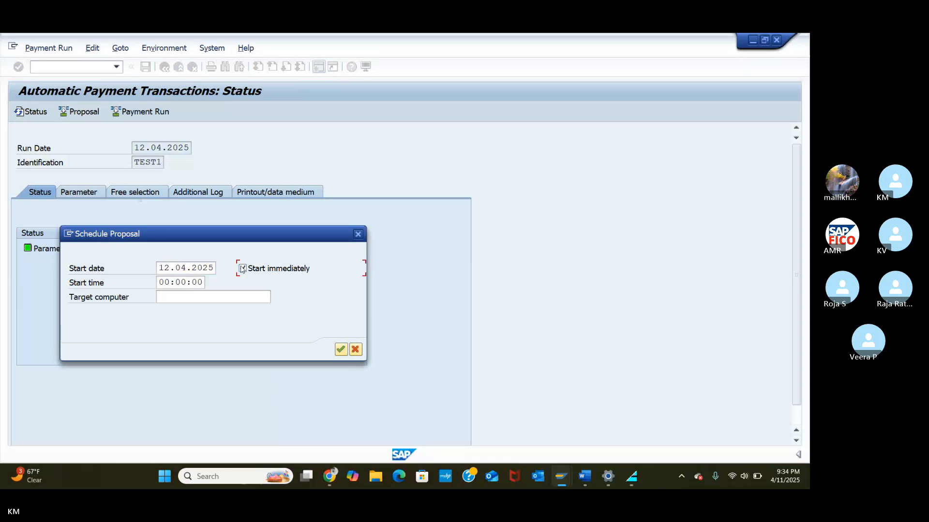
left_click(341, 352)
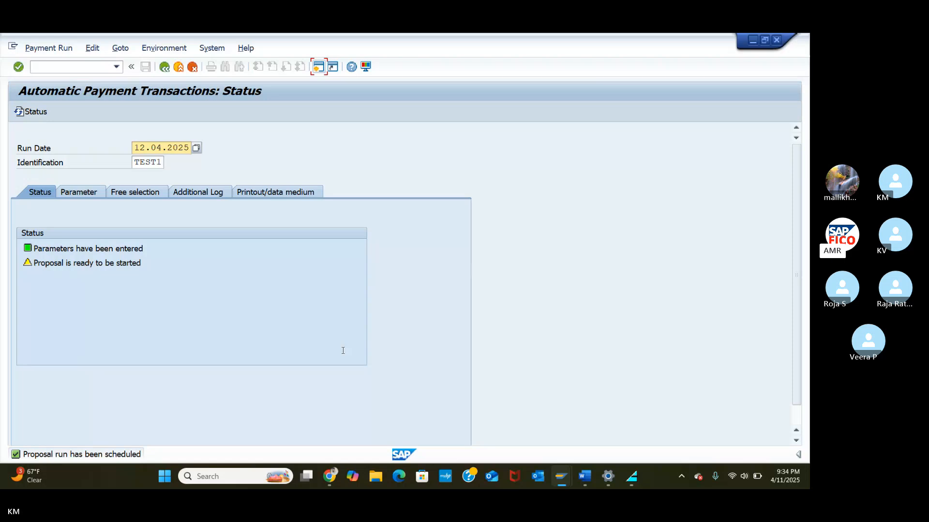
key("Return")
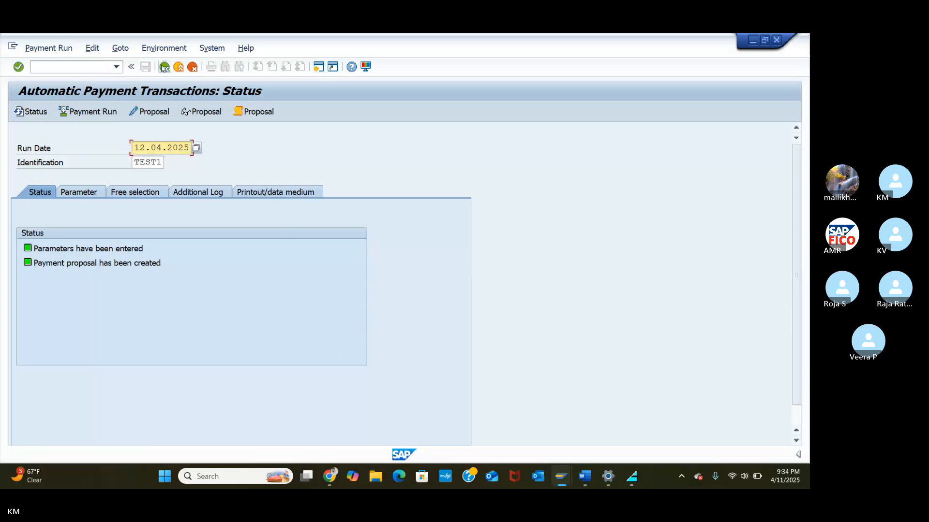
left_click(152, 112)
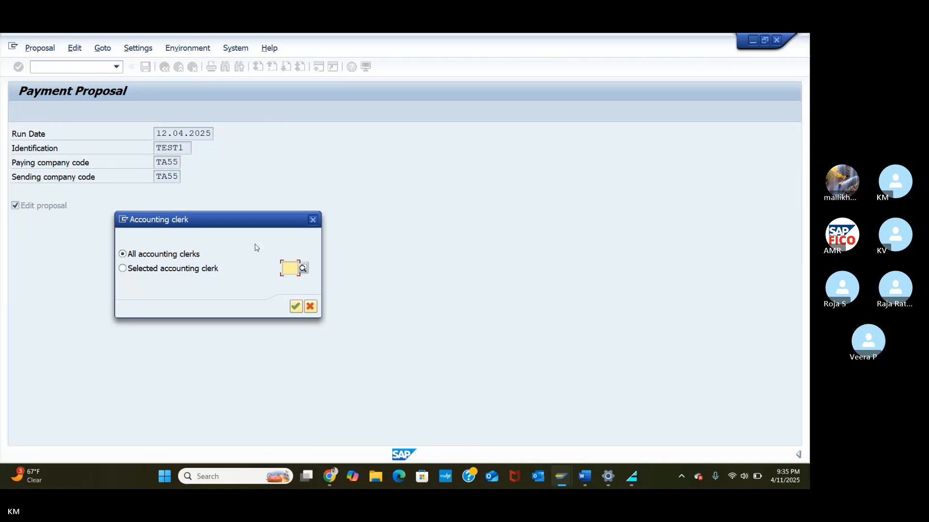
left_click(296, 307)
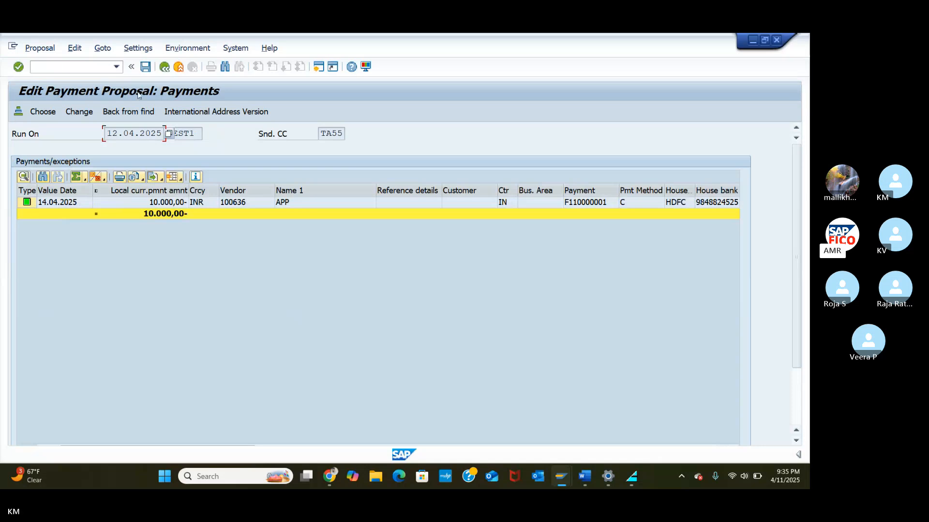
left_click(164, 66)
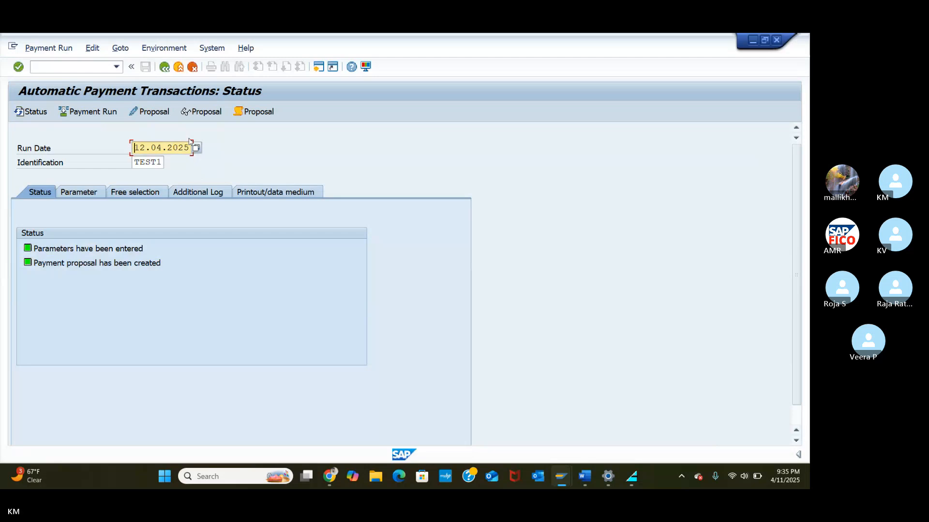
Step: Schedule the TEST1 payment run to start immediately and refresh to confirm it completed
left_click(109, 115)
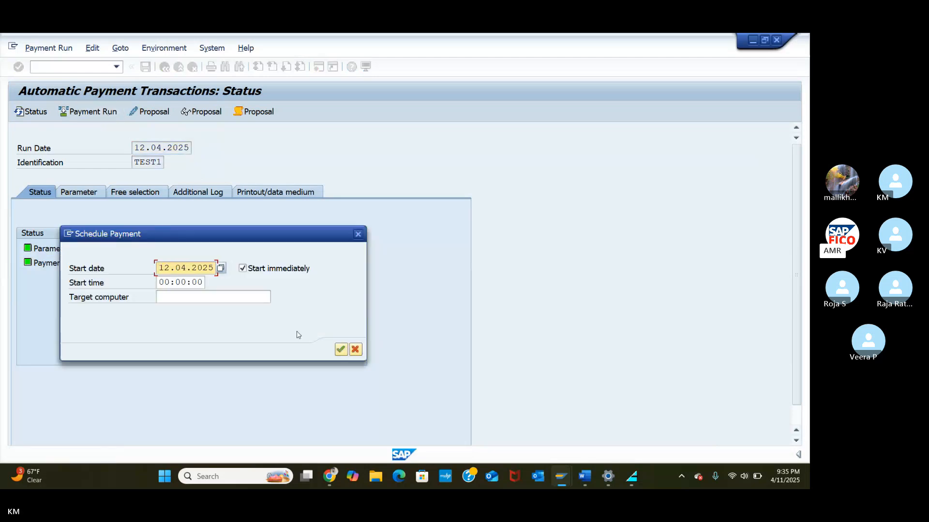
left_click(340, 350)
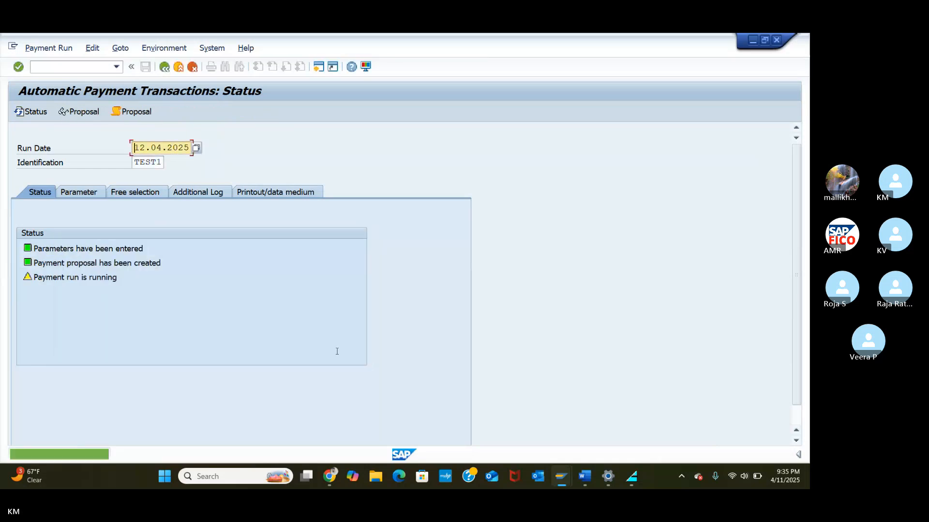
key("Return")
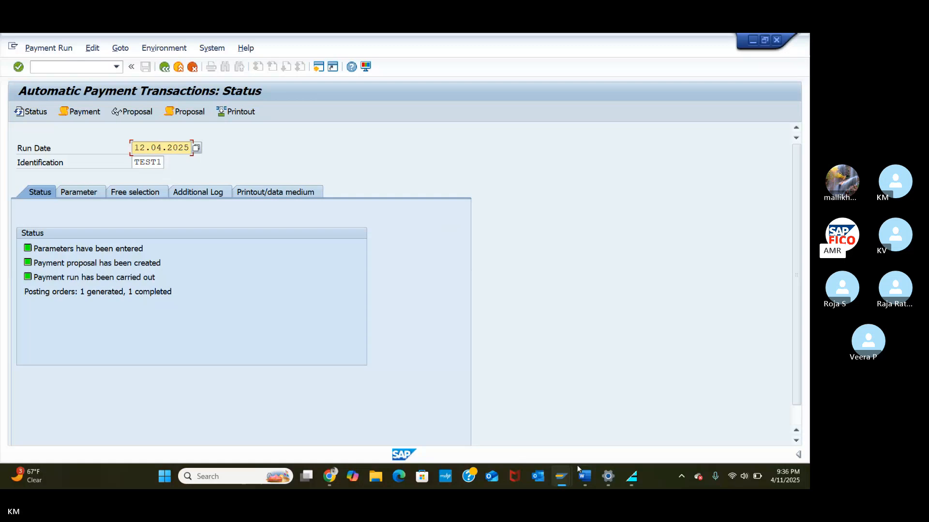
Step: Bring the number range window forward and open vendor line item display via /NFBL1N
mouse_move(561, 476)
left_click(632, 414)
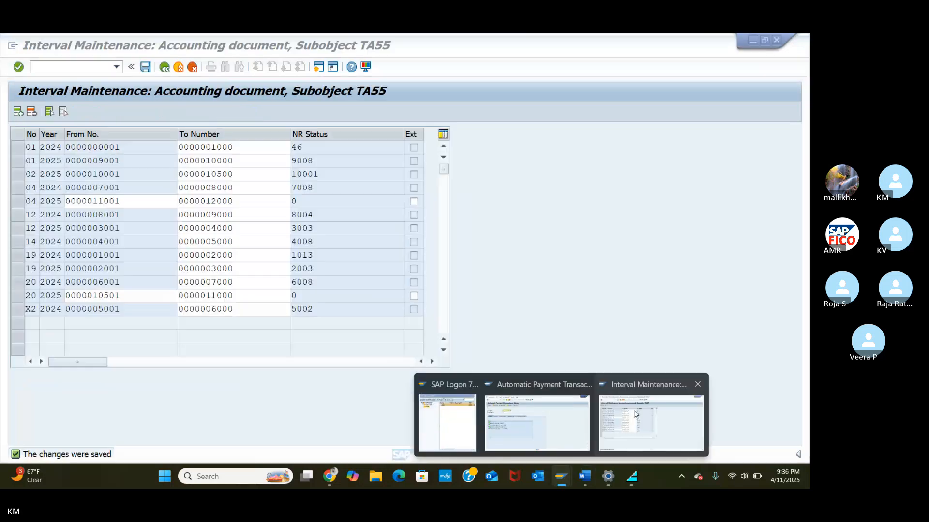
left_click(68, 67)
type("/N")
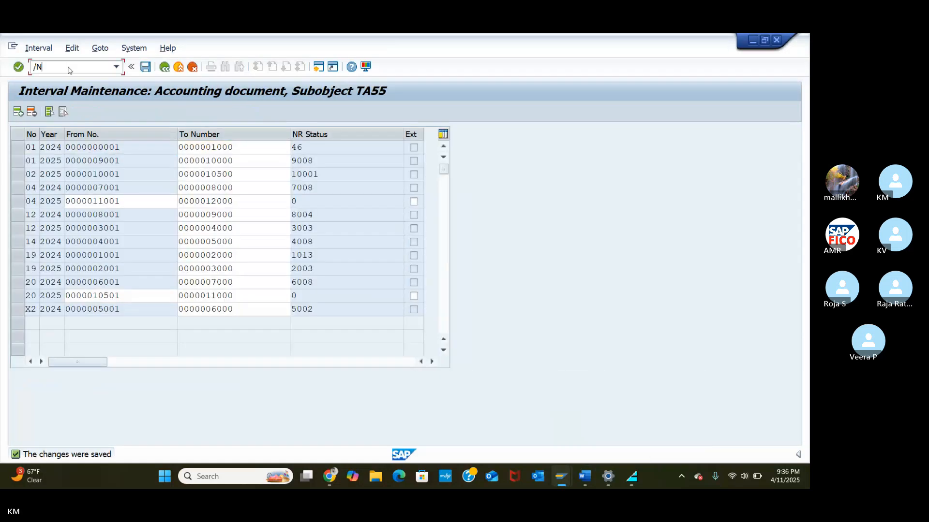
type("FBL1N")
key("Return")
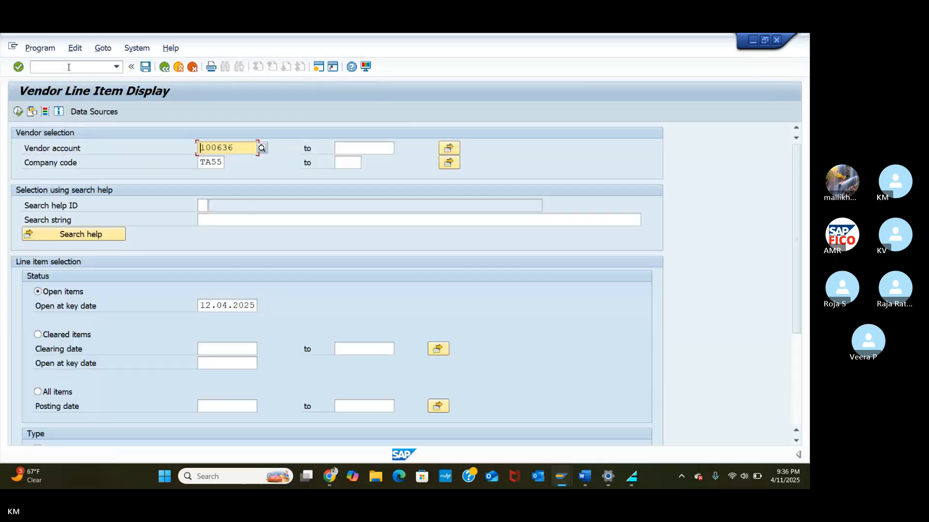
Step: List vendor 100636's cleared items, showing documents 10501 and 11001 cleared
left_click(17, 111)
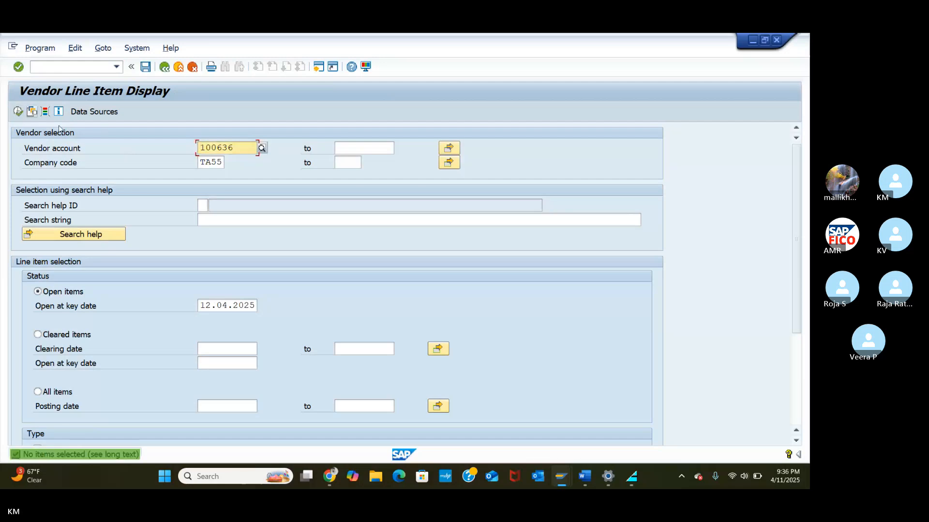
left_click(38, 327)
left_click(18, 112)
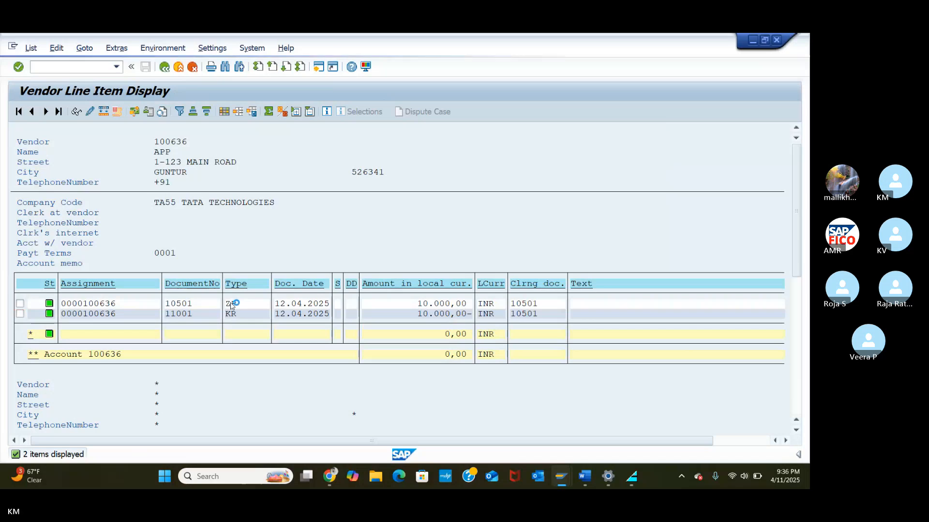
Step: Review payment document 10501's overview, then move to vendor invoice entry for TA55
double_click(231, 304)
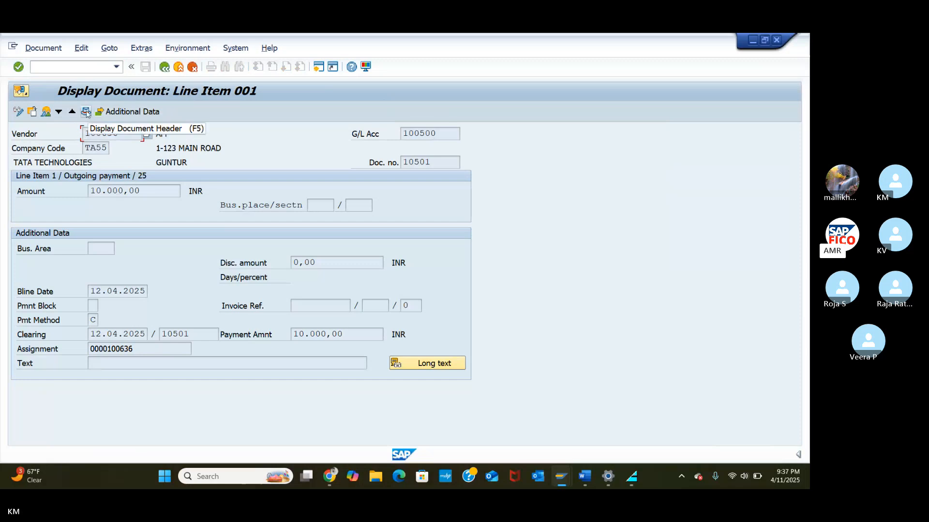
left_click(46, 112)
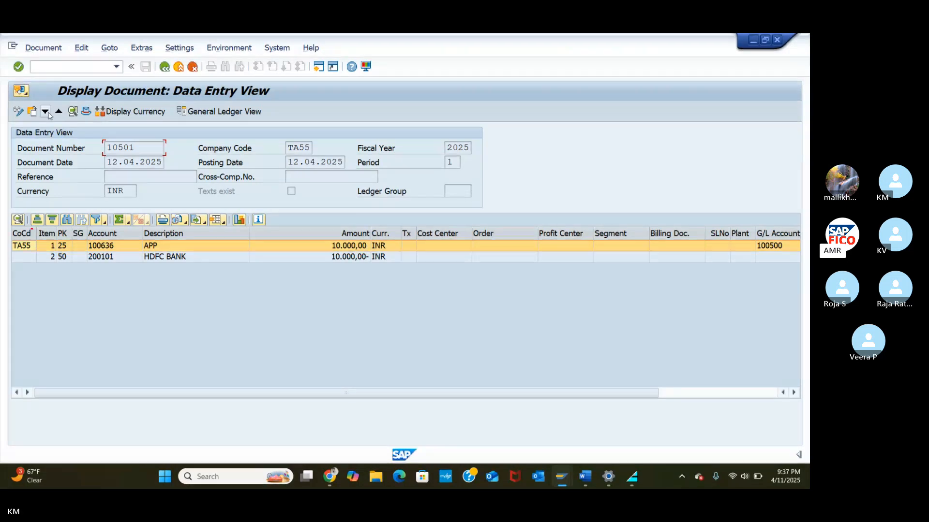
left_click(94, 67)
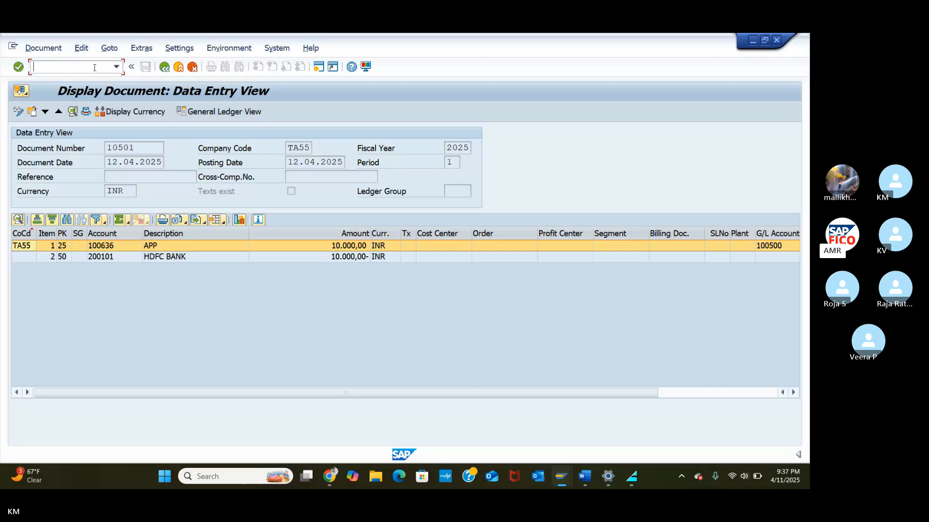
type("/N")
type("F")
type("BL1N")
key("Return")
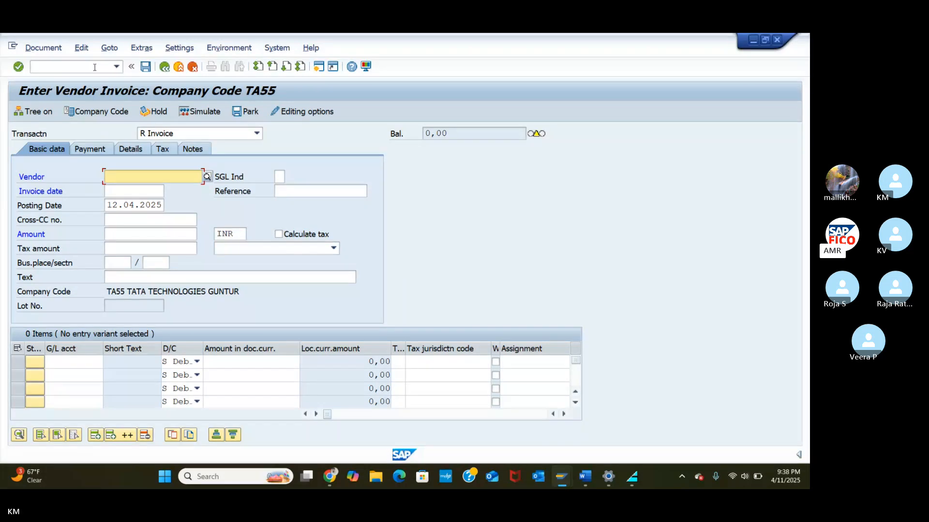
Step: Select vendor 100636 from the TA55 vendor search for the invoice
left_click(207, 178)
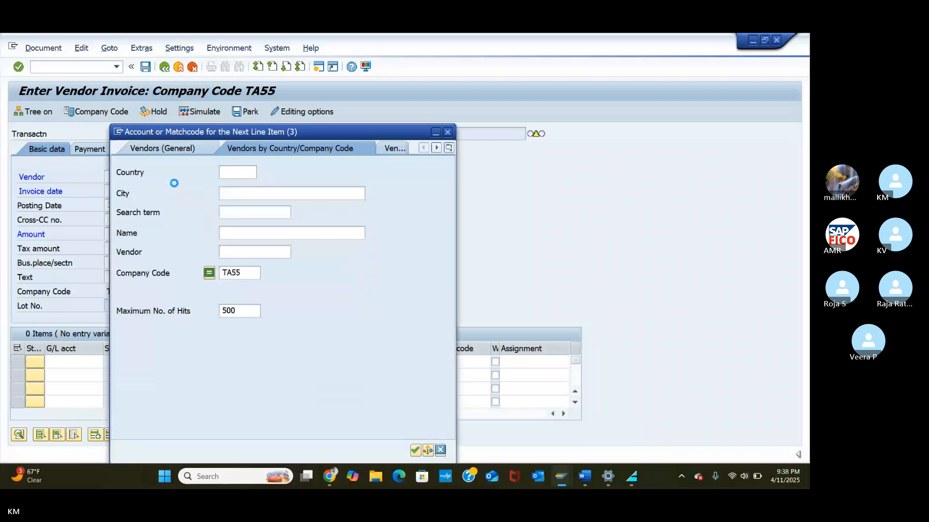
left_click(414, 452)
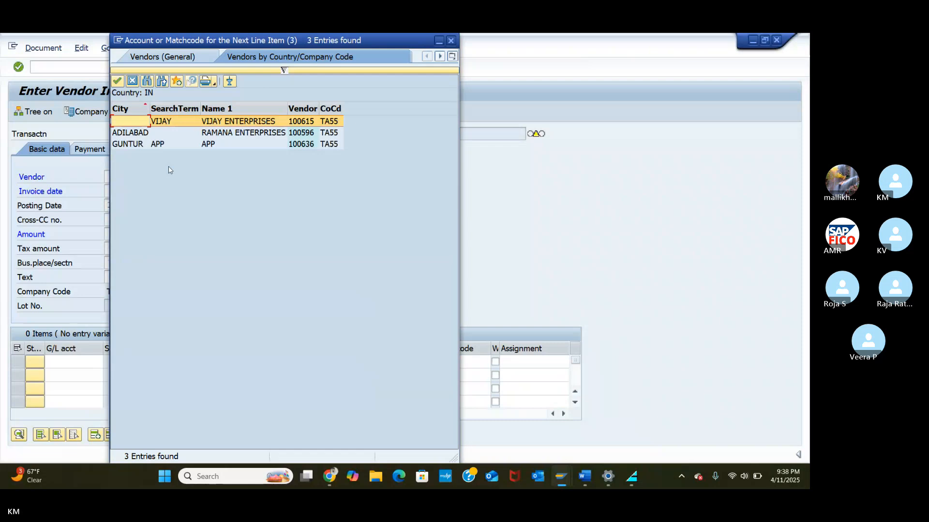
left_click(144, 145)
left_click(118, 83)
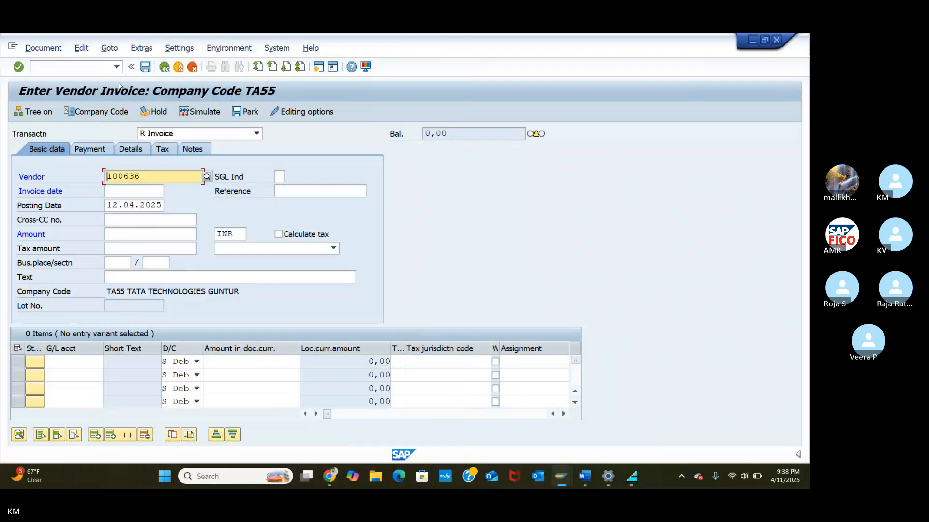
Step: Set the invoice date to 12.04.2025 using the calendar
left_click(141, 191)
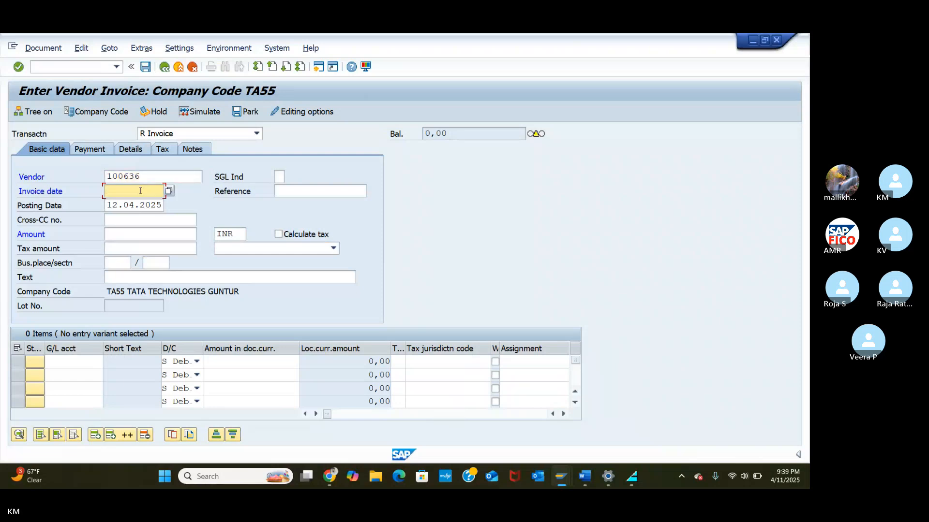
left_click(169, 191)
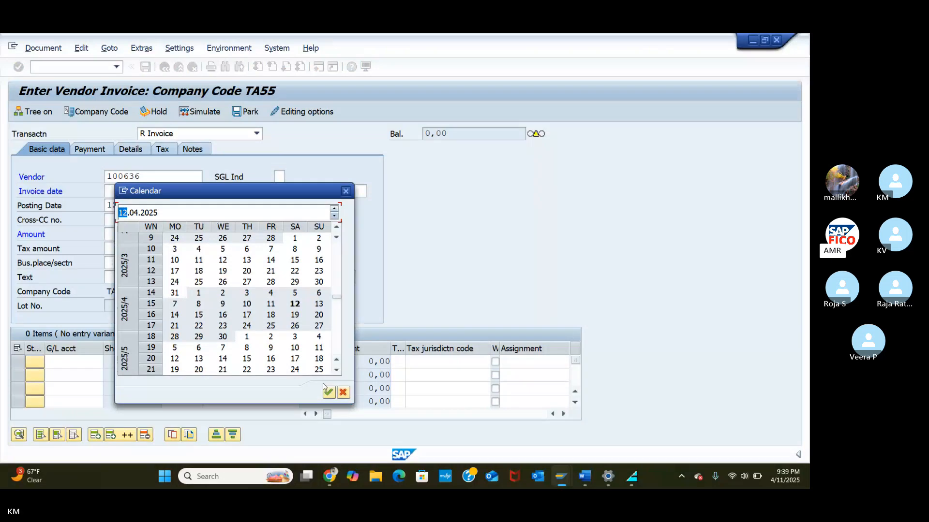
left_click(328, 391)
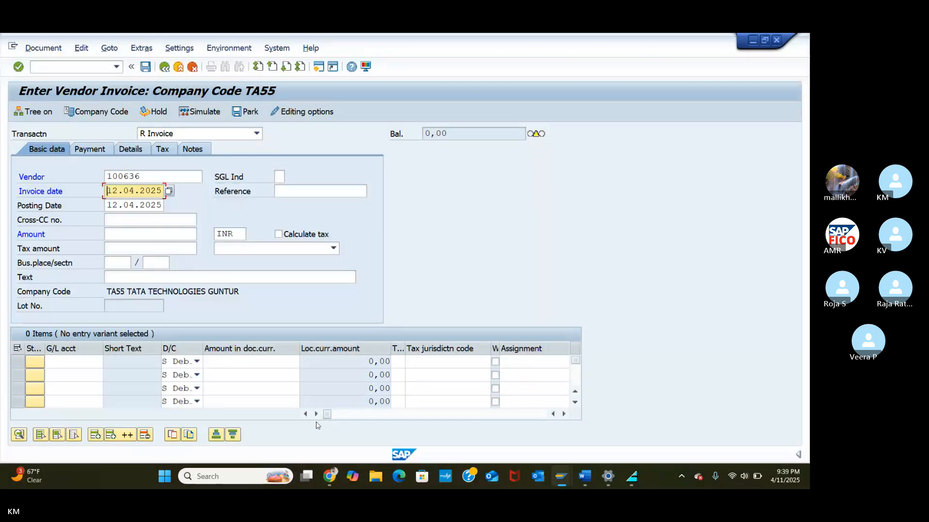
Step: Enter 10000 INR as the invoice amount
left_click(159, 235)
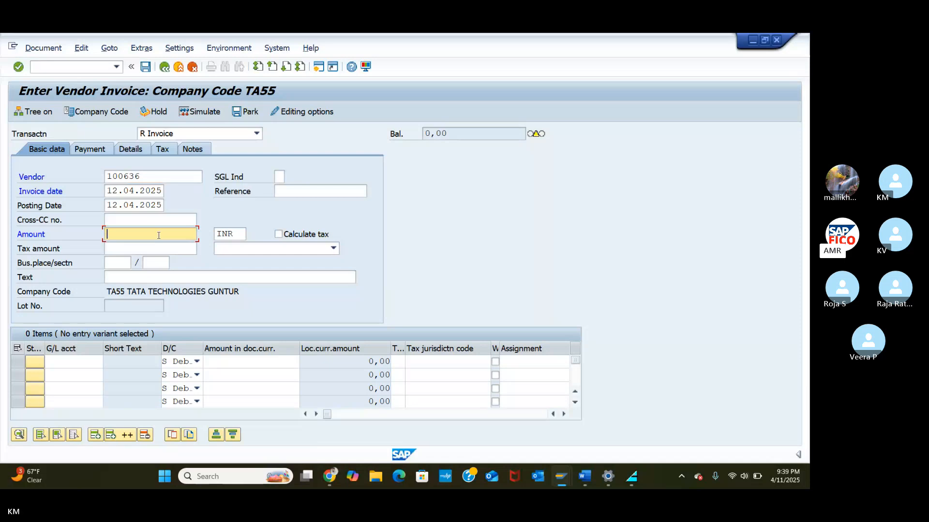
type("10")
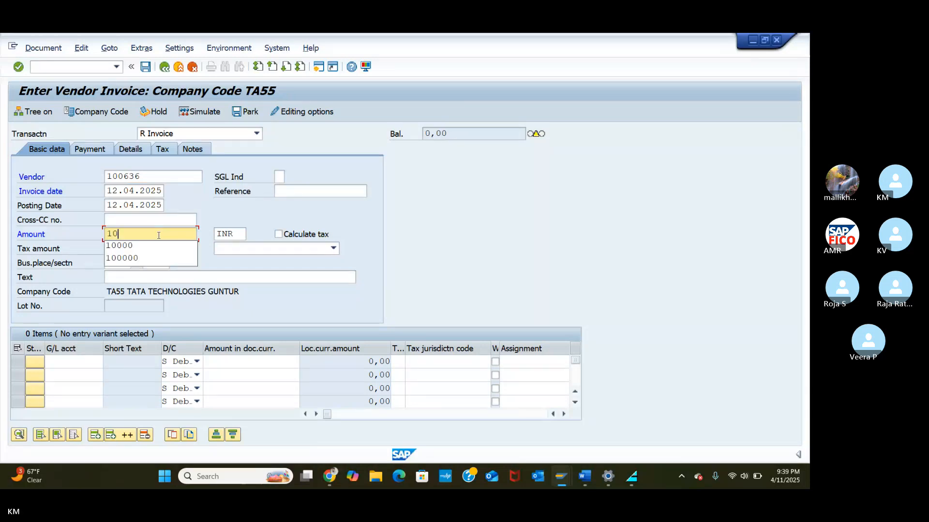
type("0")
left_click(121, 246)
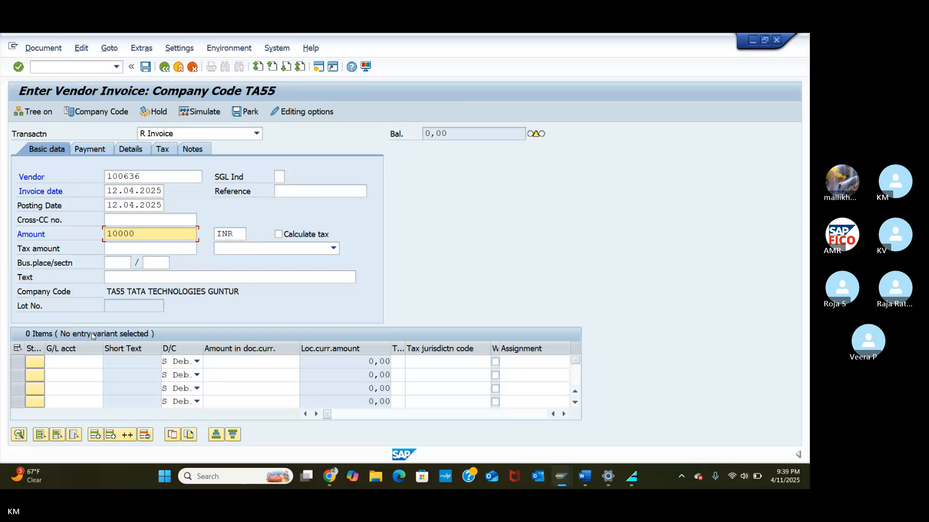
Step: Pick raw material G/L account 200105 for the first line item
left_click(101, 362)
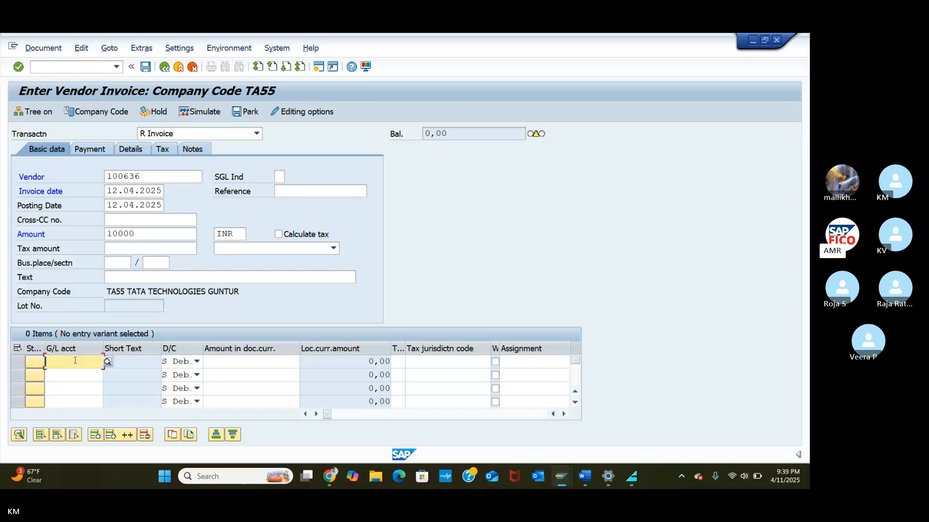
left_click(107, 361)
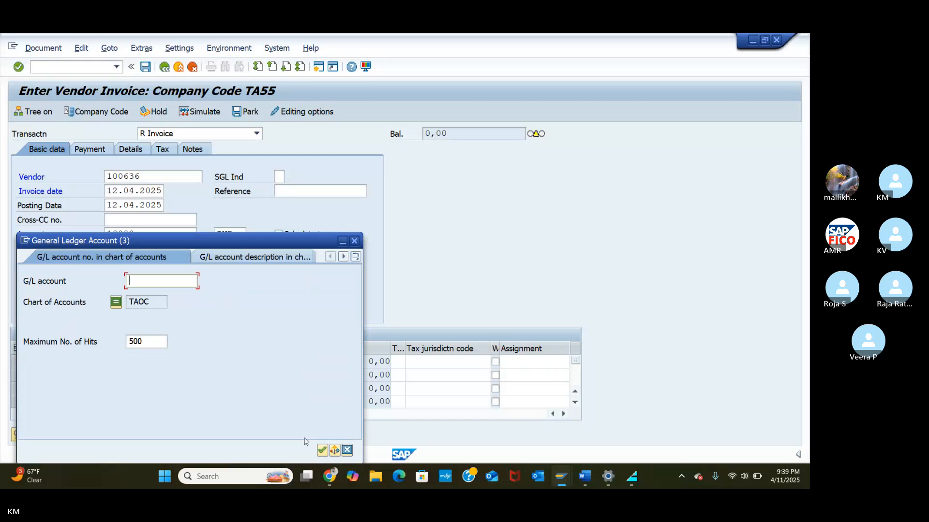
left_click(323, 451)
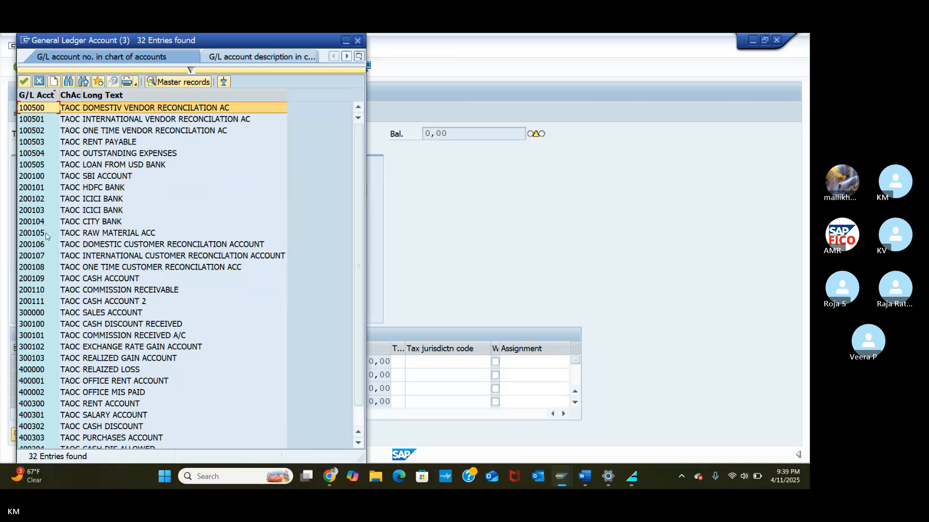
left_click(47, 236)
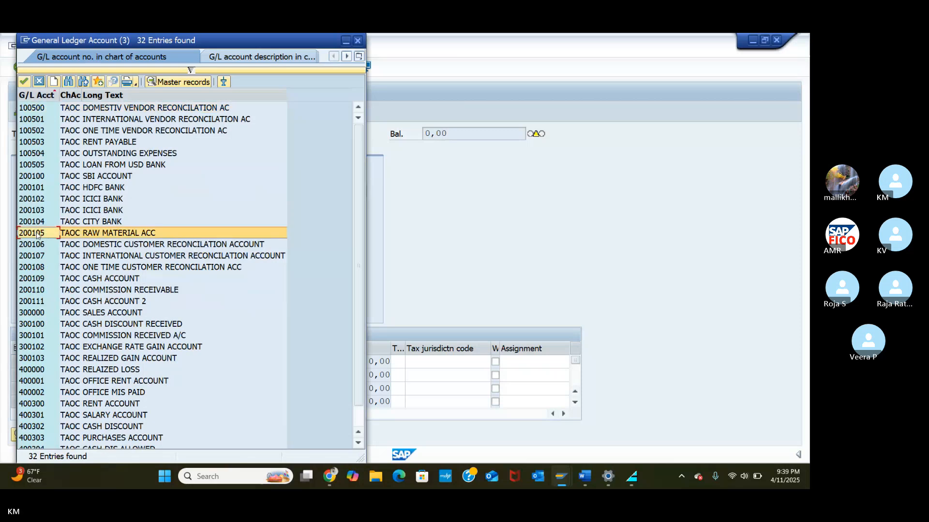
left_click(23, 83)
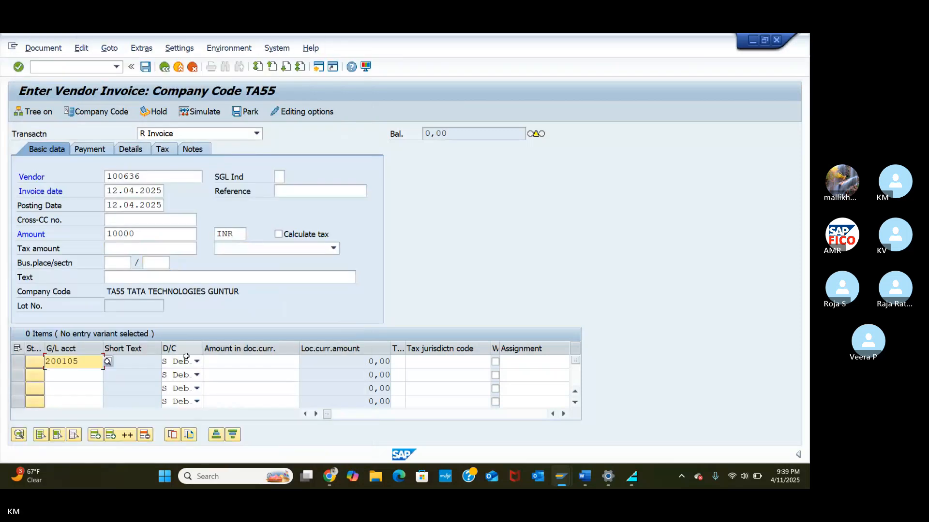
Step: Enter 10000 as the line amount and simulate the invoice's accounting entries
left_click(225, 366)
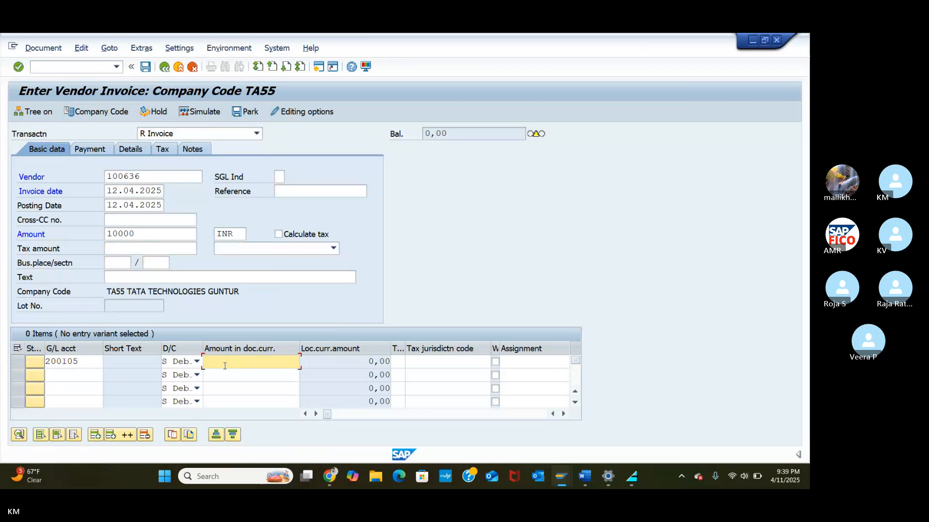
type("10")
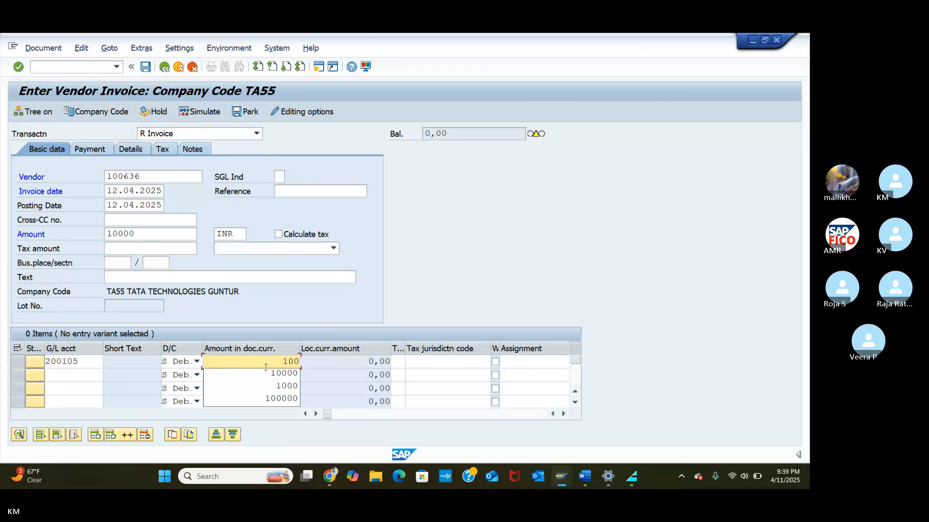
type("0")
left_click(273, 373)
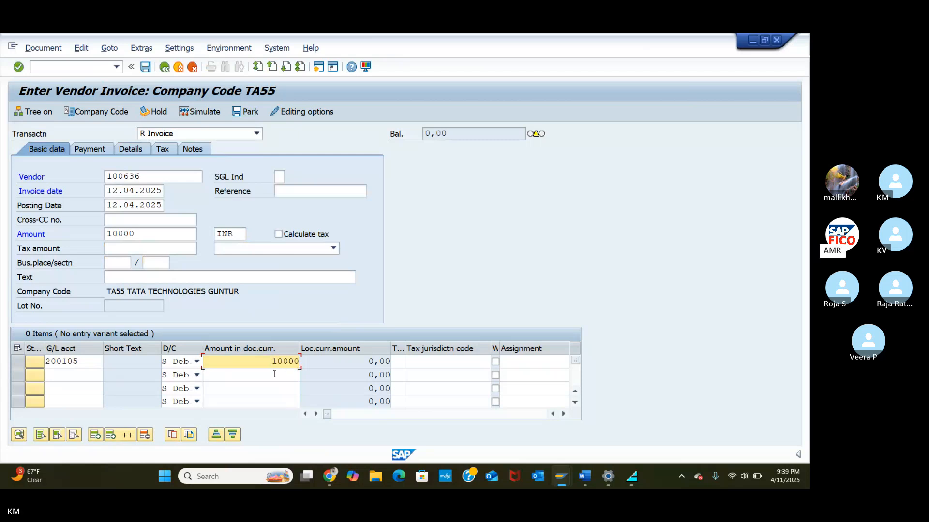
key("Return")
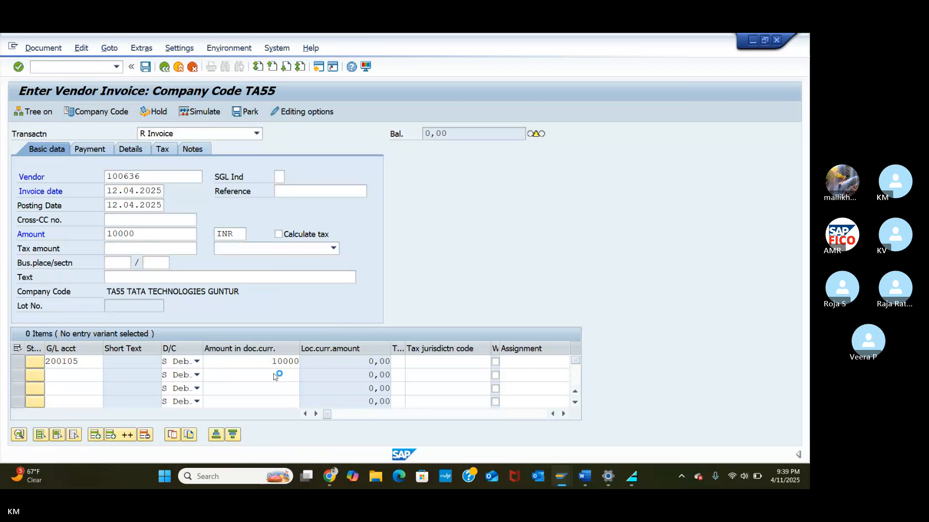
left_click(202, 111)
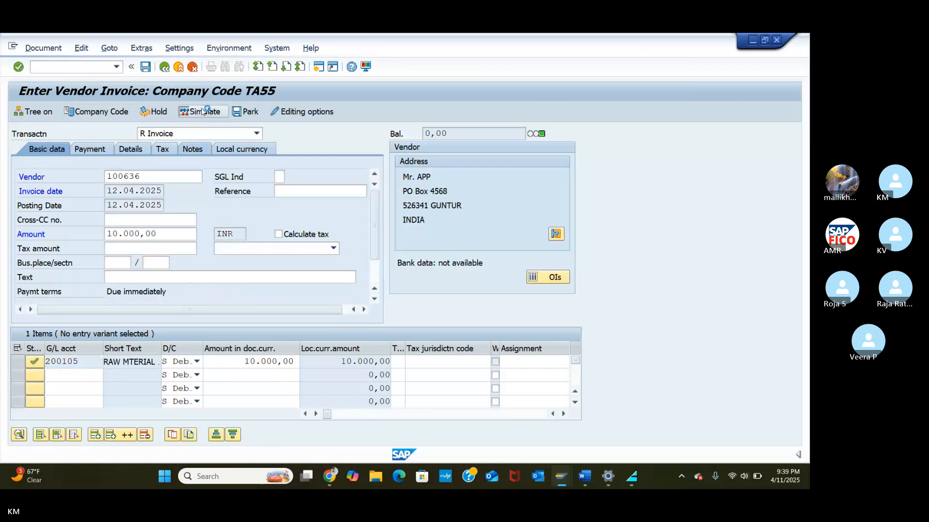
Step: Post the vendor invoice as document 11002 in TA55
left_click(144, 70)
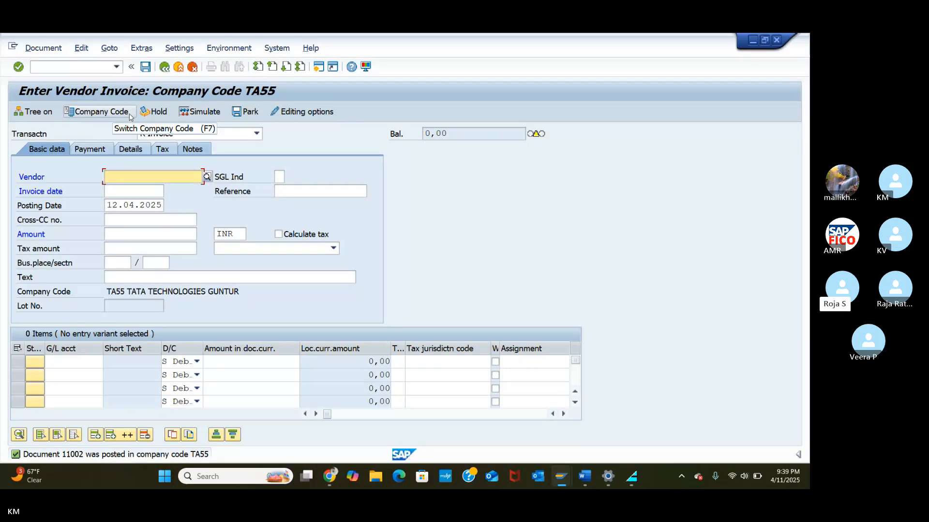
Step: Start Goto > Post with Reference using document 11002 from TA55
left_click(297, 191)
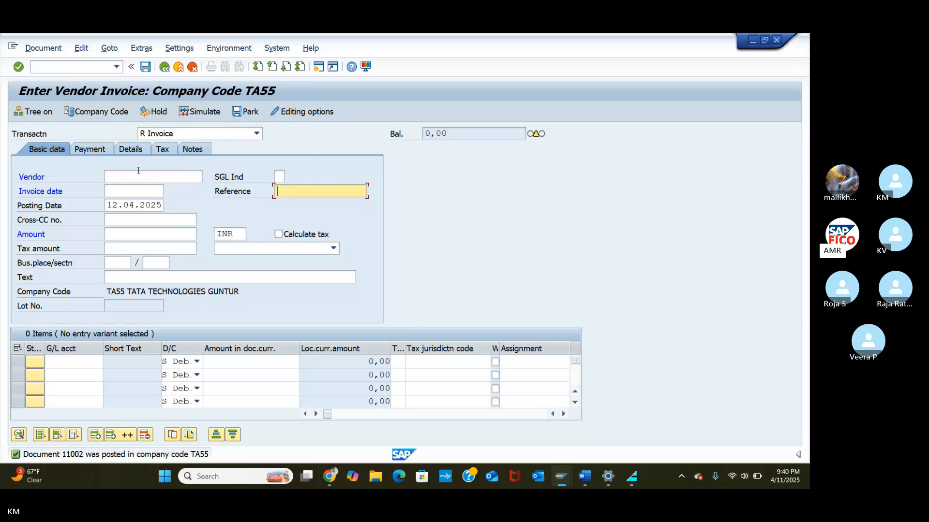
left_click(111, 49)
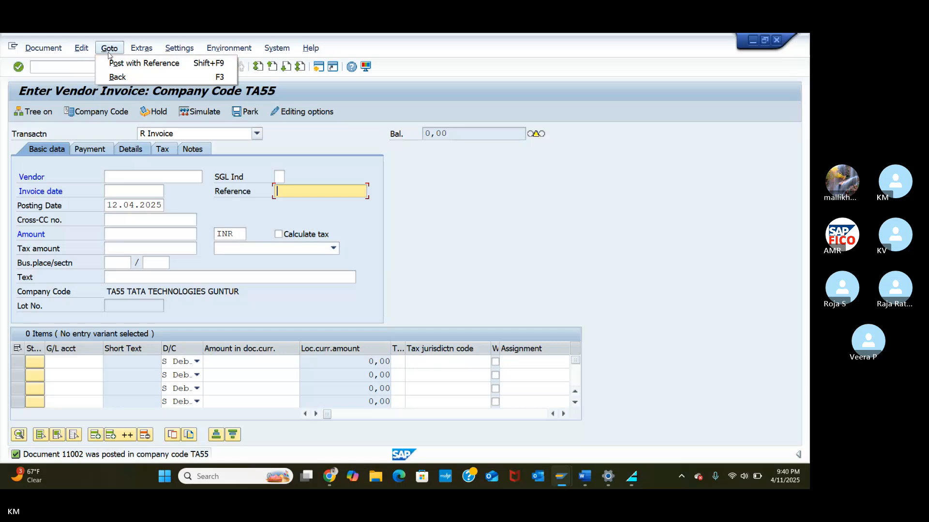
left_click(113, 63)
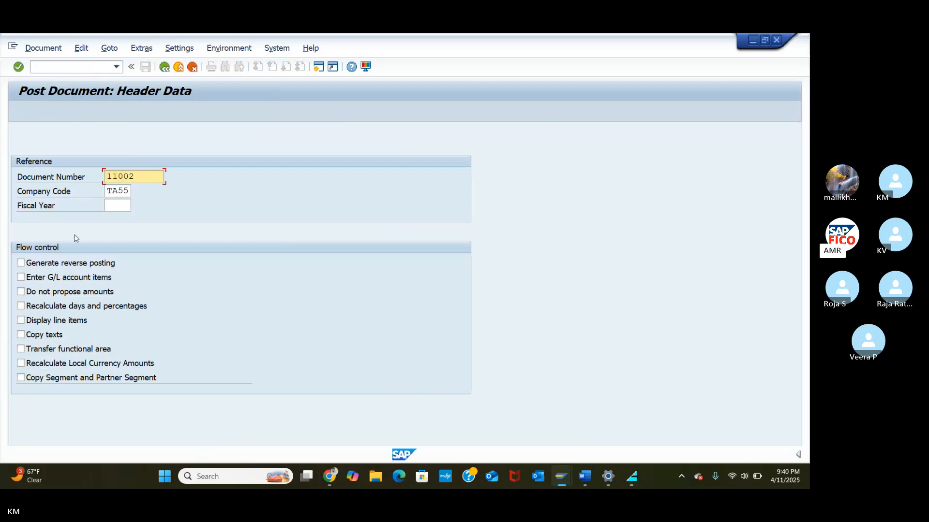
Step: Copy document 11002 and post it as document 11003
key("Return")
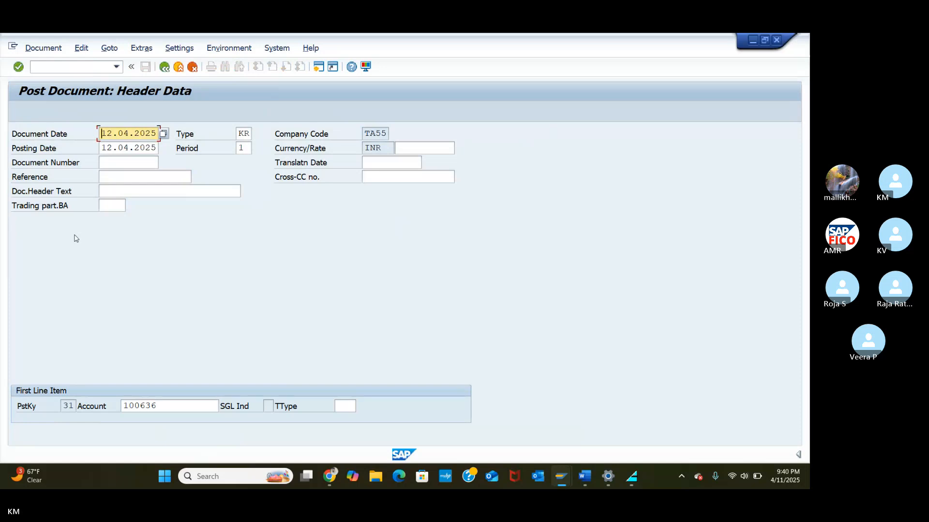
key("Return")
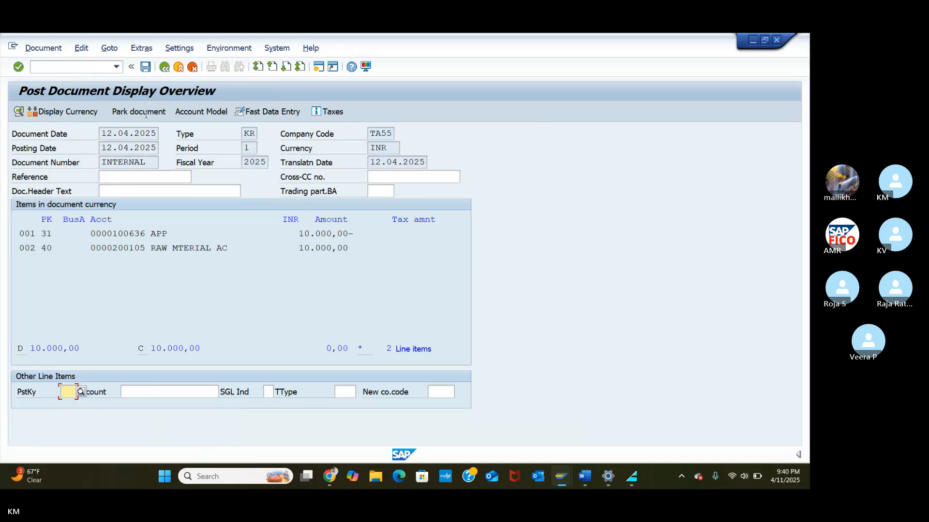
left_click(145, 68)
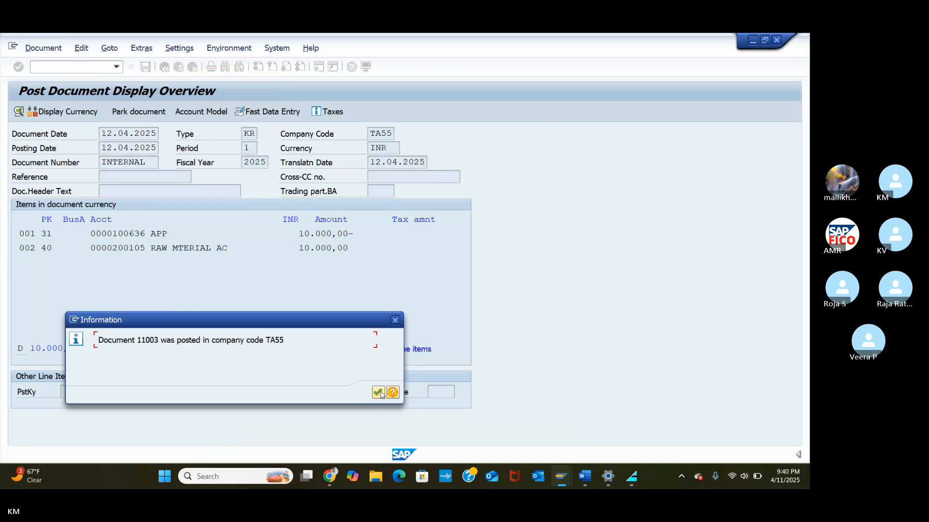
key("Return")
Step: Post another copy with reference to 11003, creating document 11004
left_click(116, 54)
left_click(121, 64)
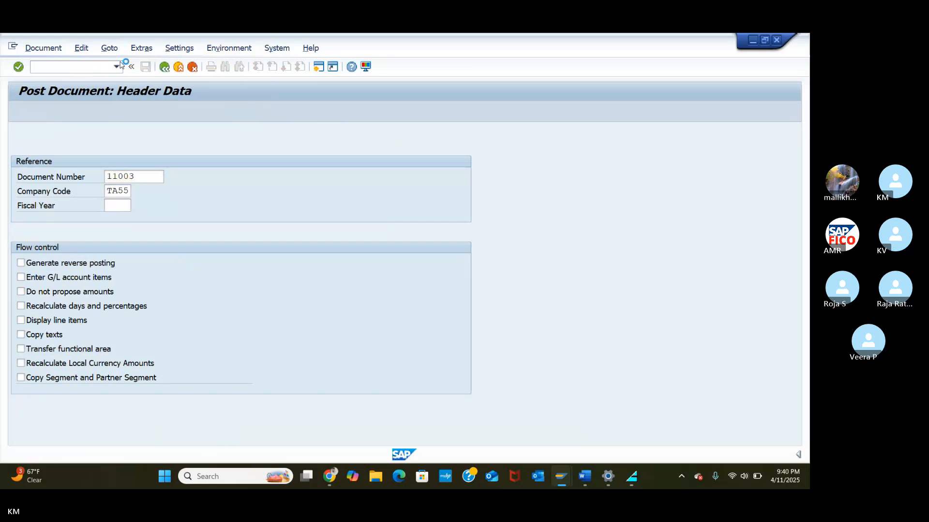
key("Return")
key("Return")
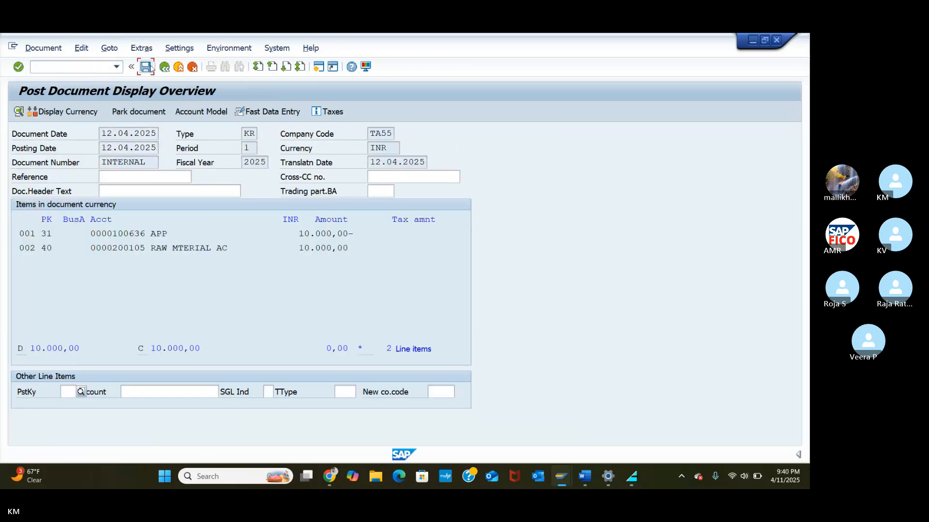
left_click(145, 67)
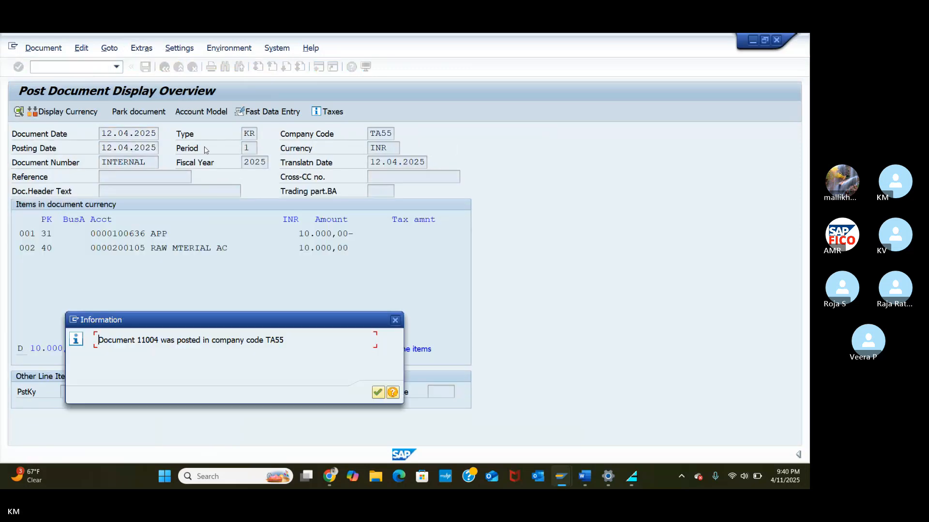
left_click(376, 392)
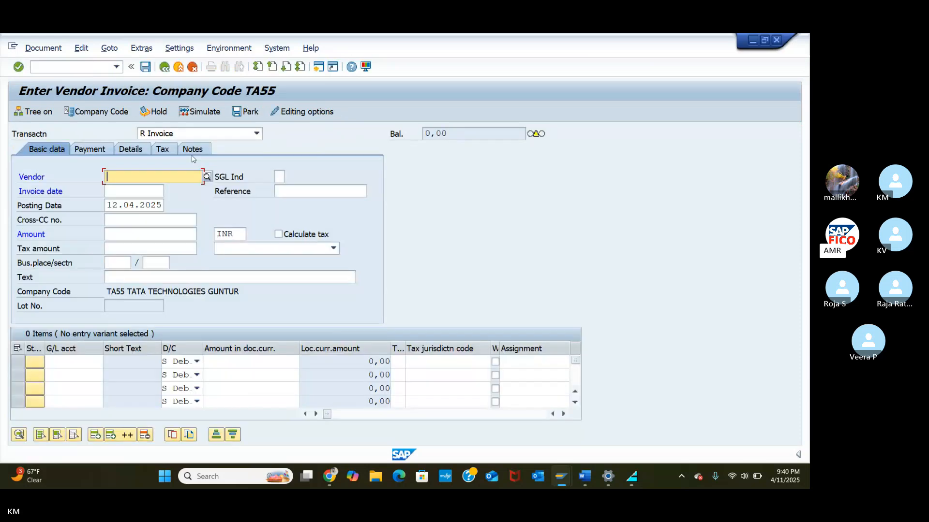
Step: Post two copies with reference to the previous document, creating 11005 and 11006
left_click(108, 49)
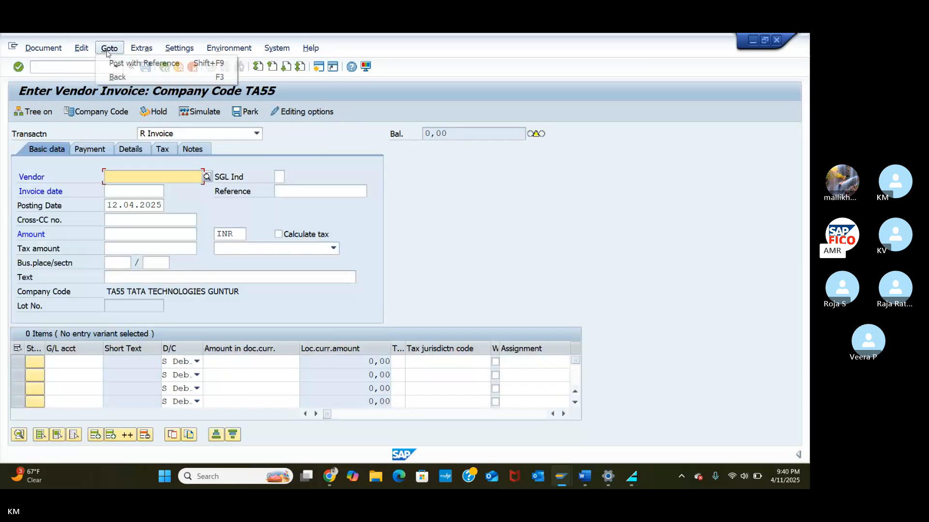
left_click(129, 66)
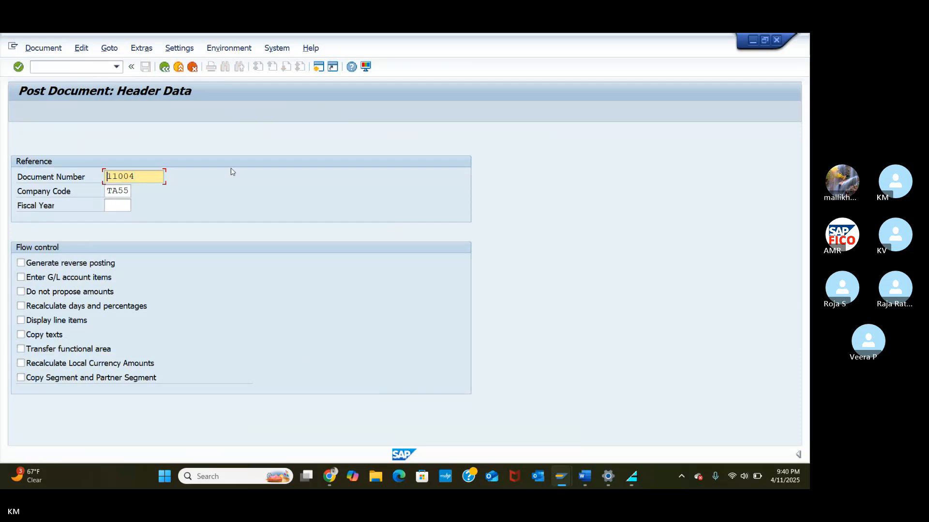
key("Return")
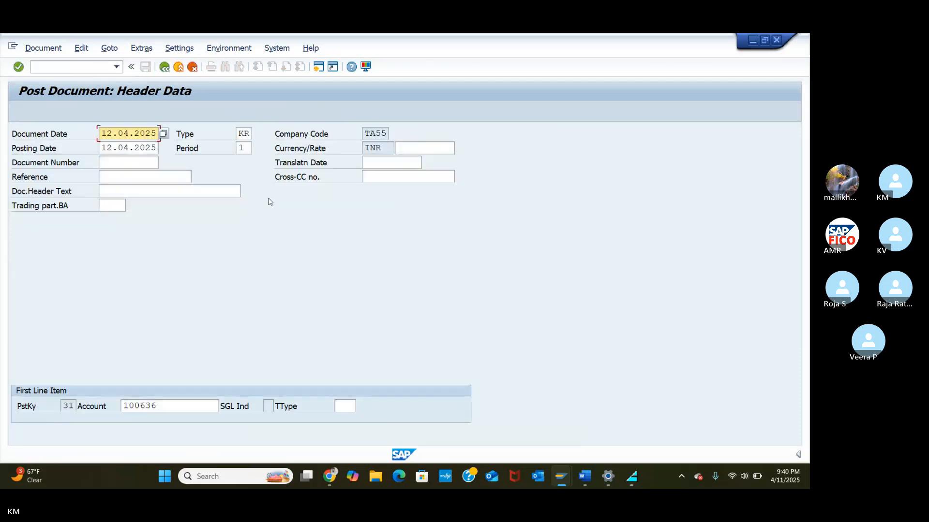
key("Return")
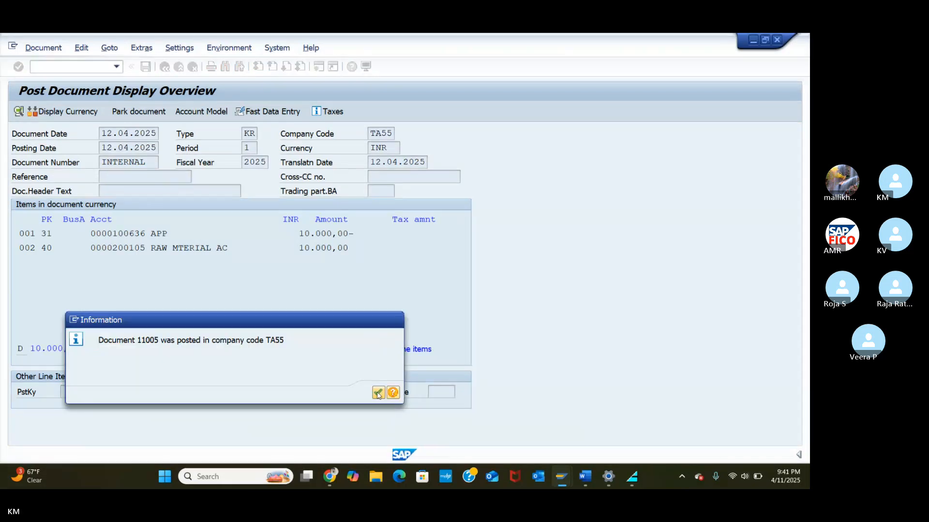
left_click(379, 393)
left_click(113, 48)
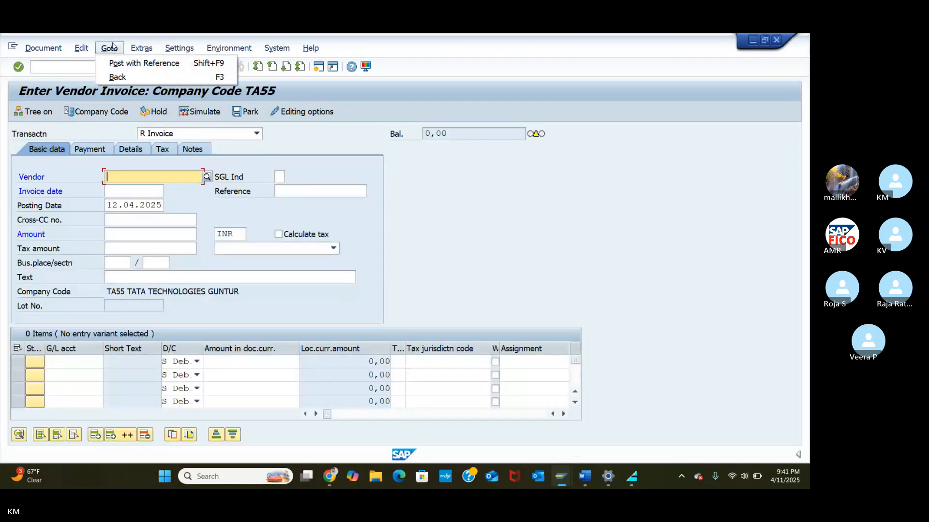
left_click(138, 63)
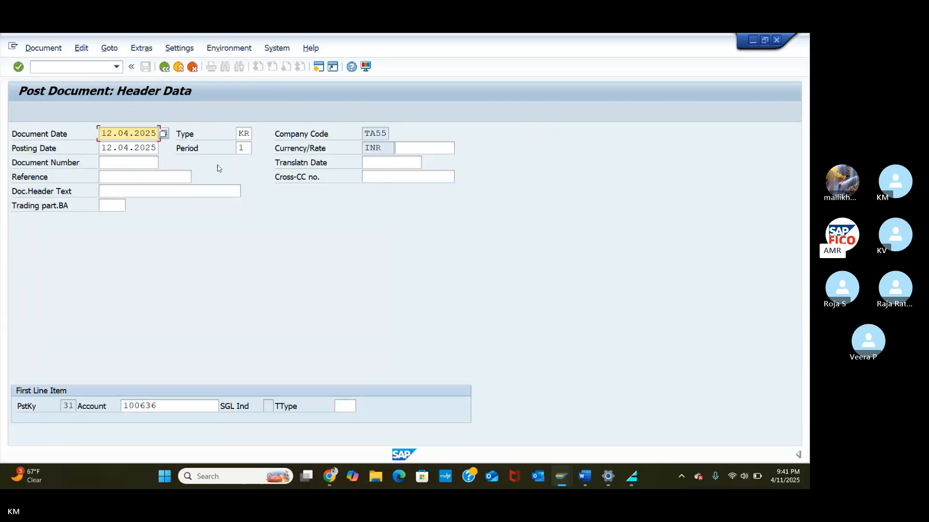
key("Return")
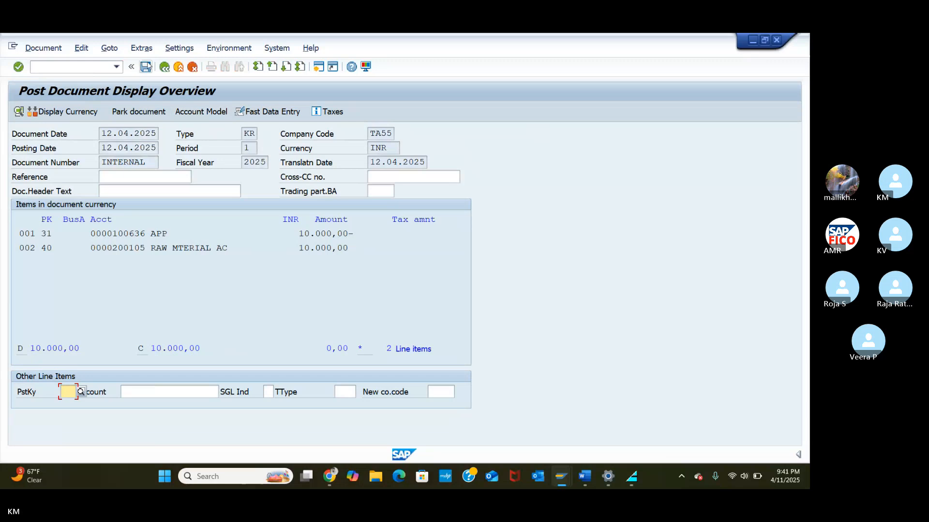
left_click(146, 67)
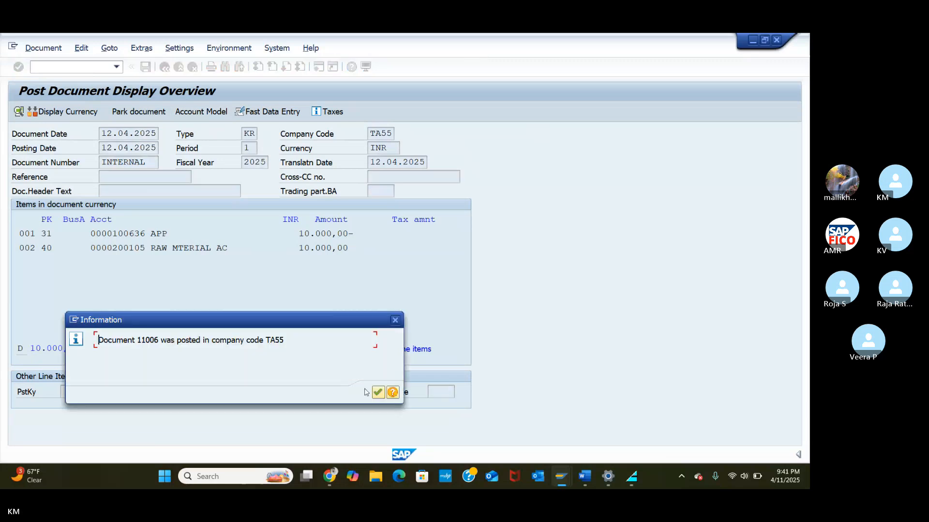
left_click(379, 394)
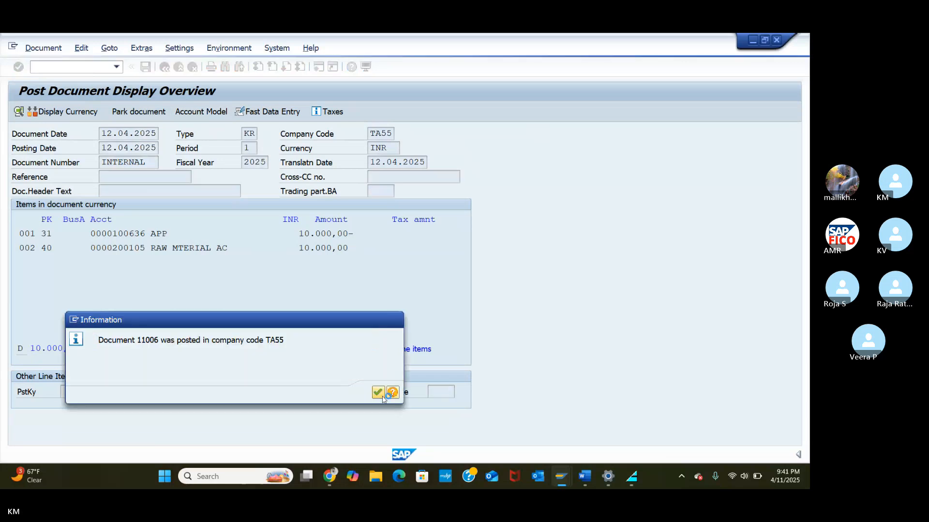
Step: Post two more copies with reference, creating documents 11007 and 11008
left_click(115, 49)
left_click(126, 63)
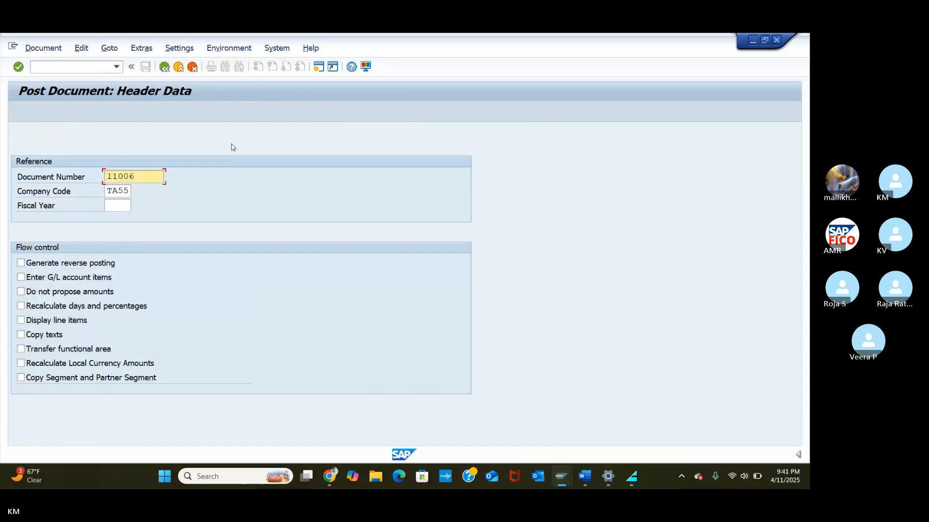
key("Return")
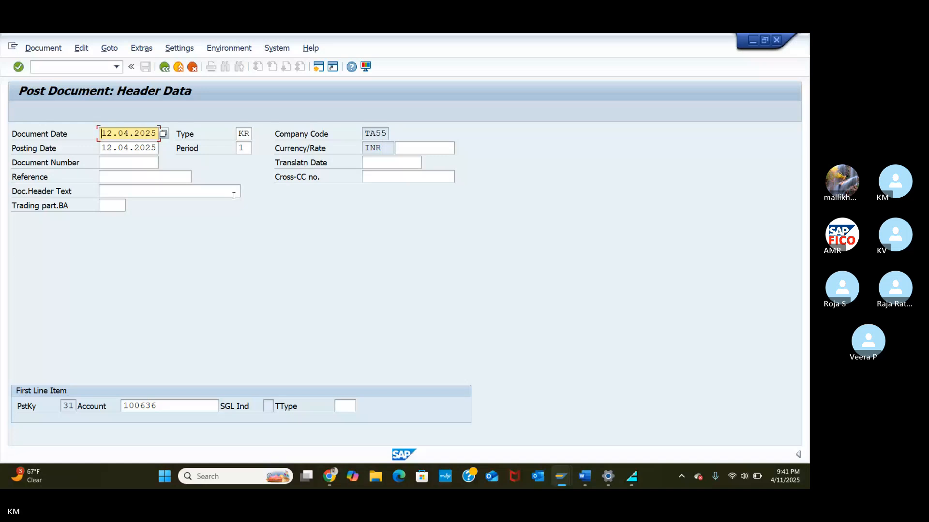
key("Return")
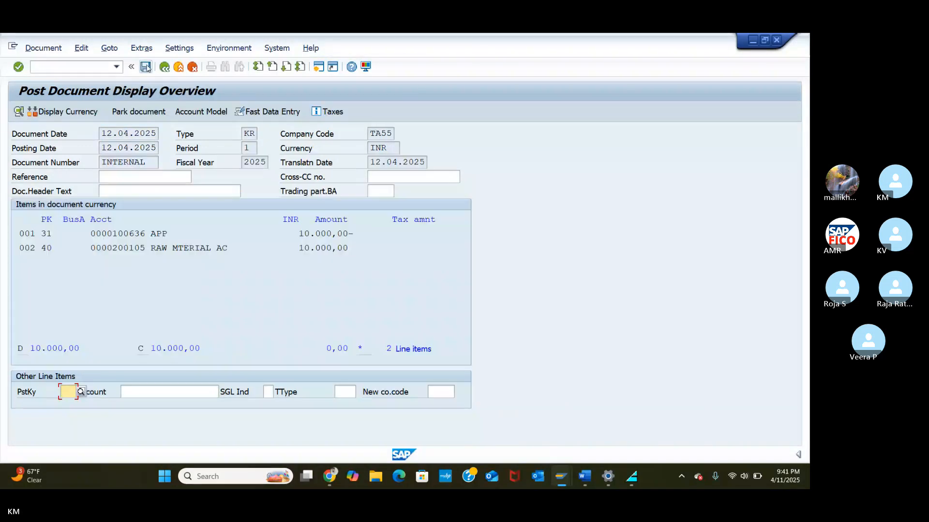
left_click(146, 66)
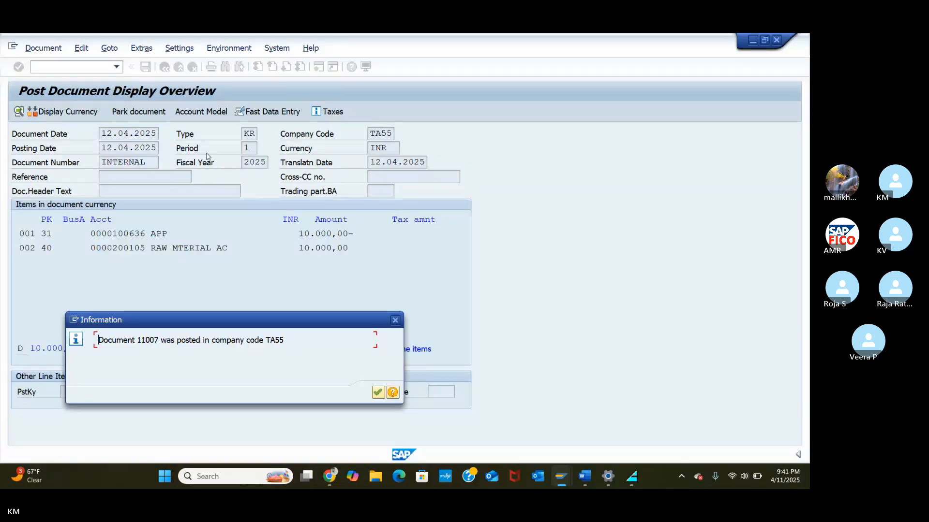
left_click(379, 392)
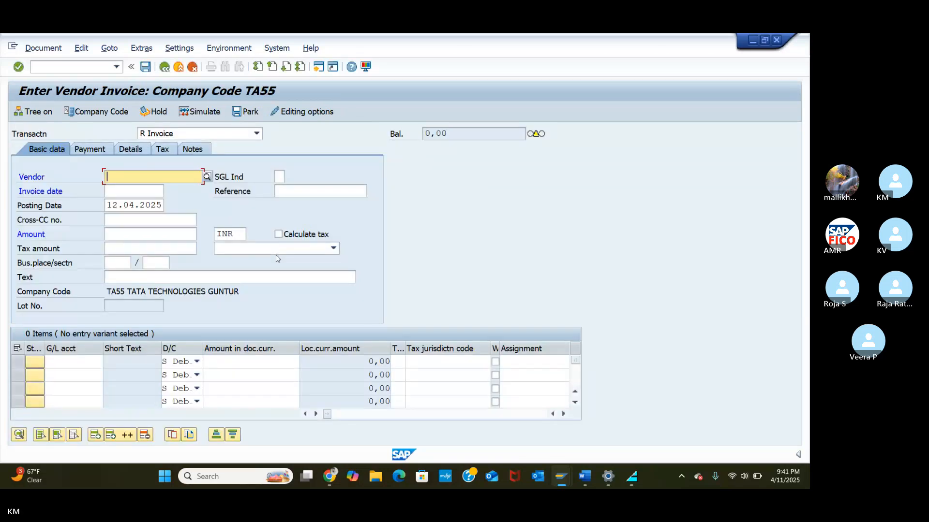
left_click(109, 48)
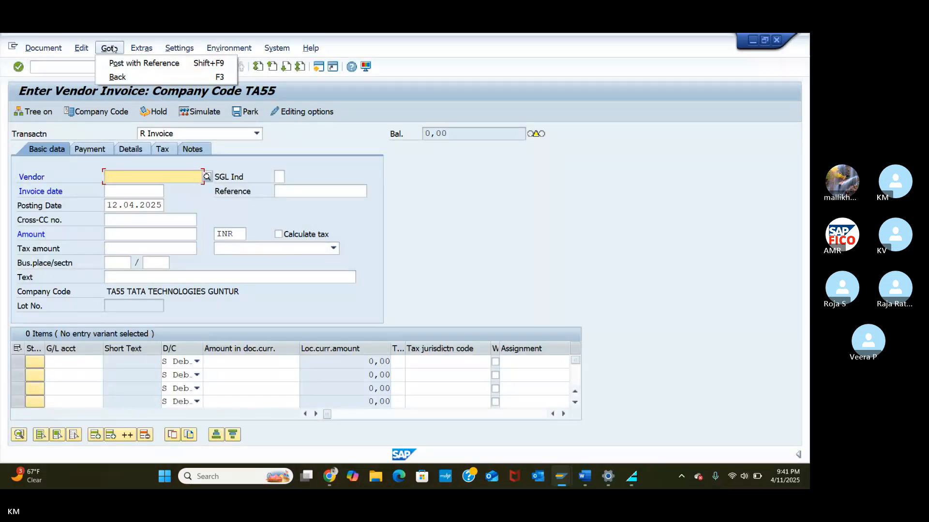
left_click(140, 60)
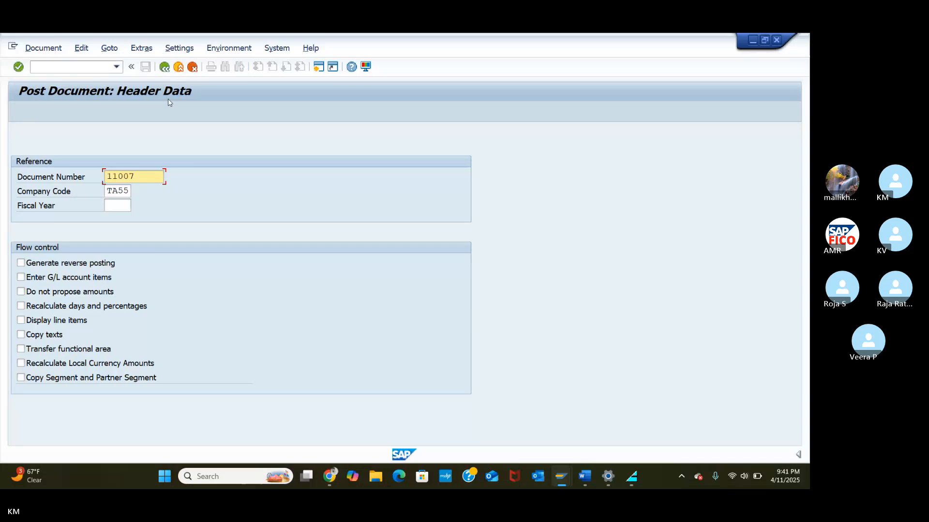
key("Return")
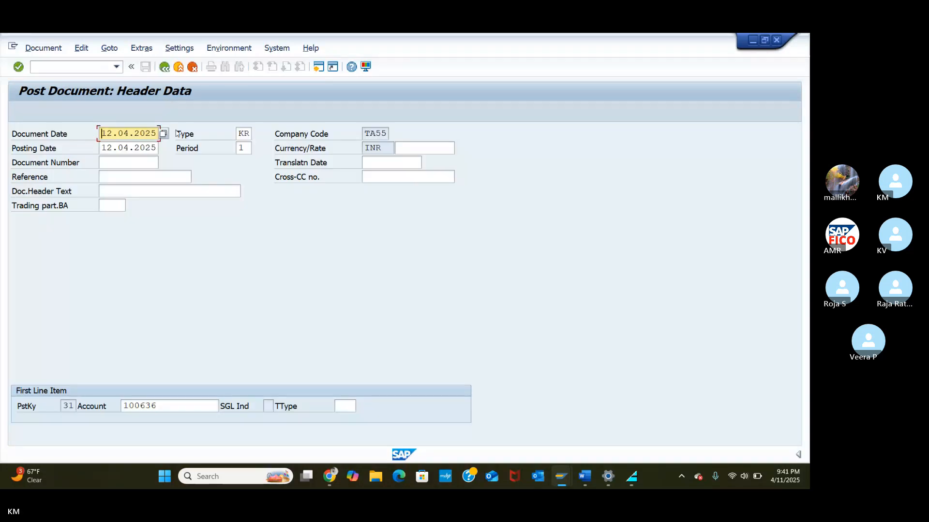
key("Return")
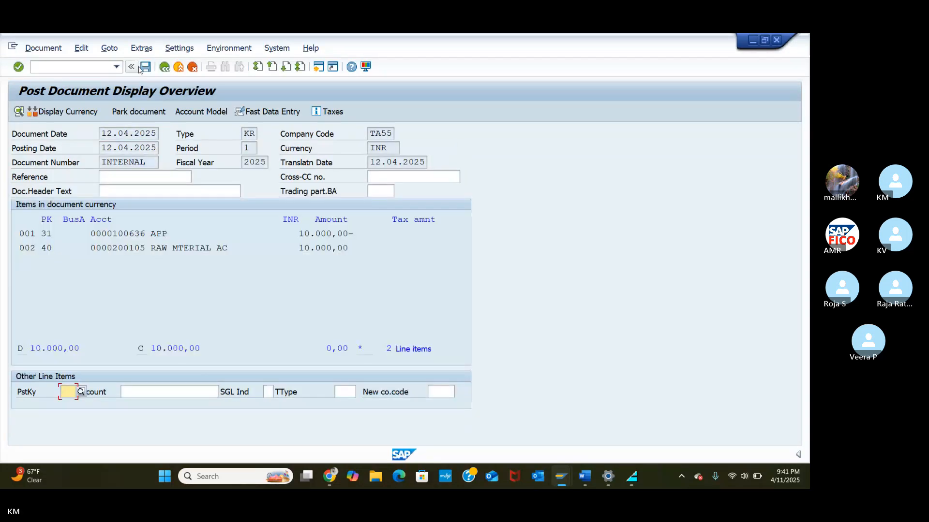
left_click(145, 68)
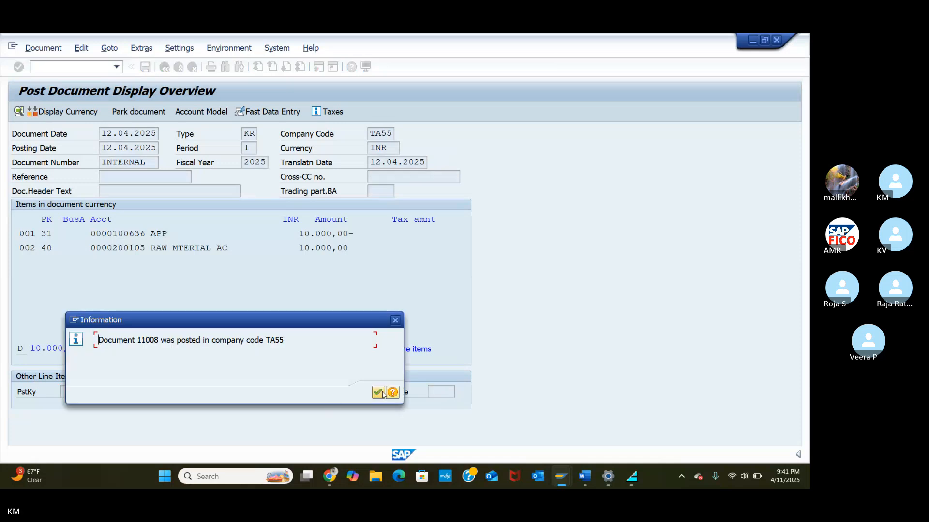
left_click(381, 394)
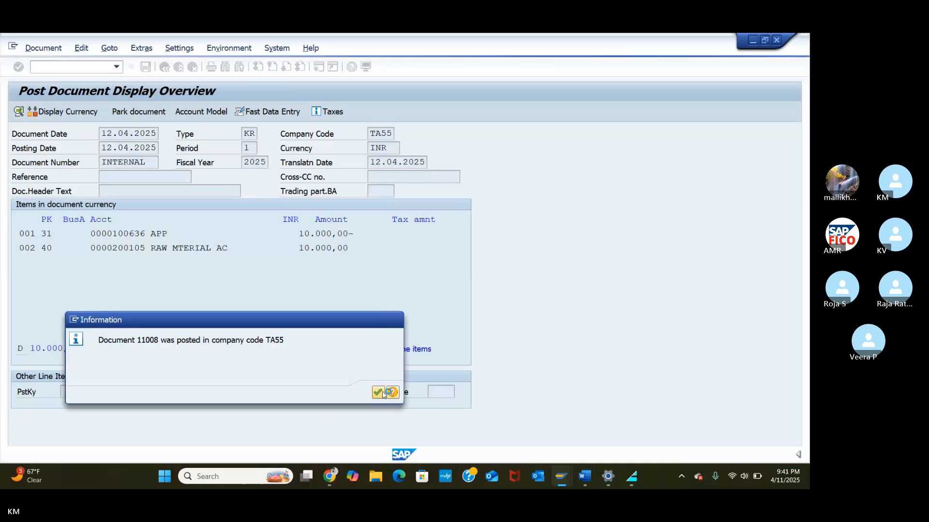
Step: Run /NFBL1N for vendor 100636 in TA55, showing invoices 11002–11008 totalling 70,000 INR
left_click(96, 69)
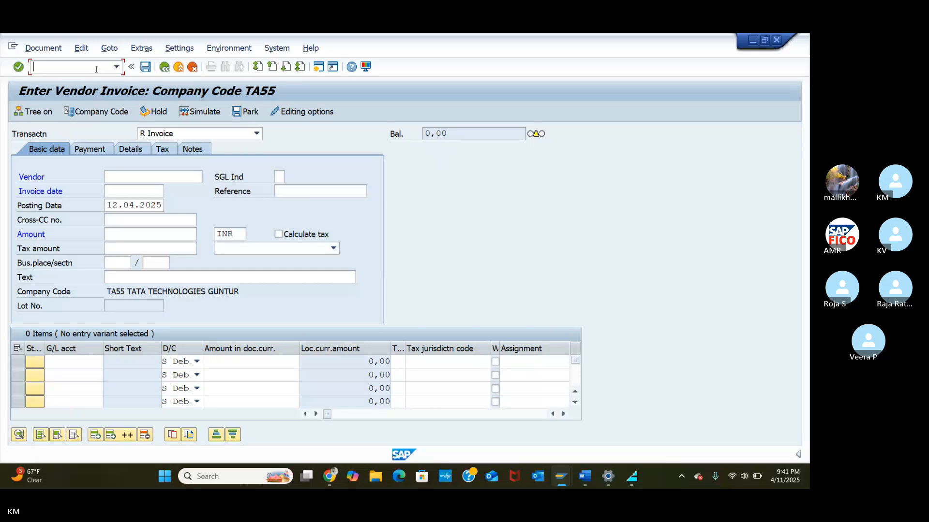
type("/NFBL")
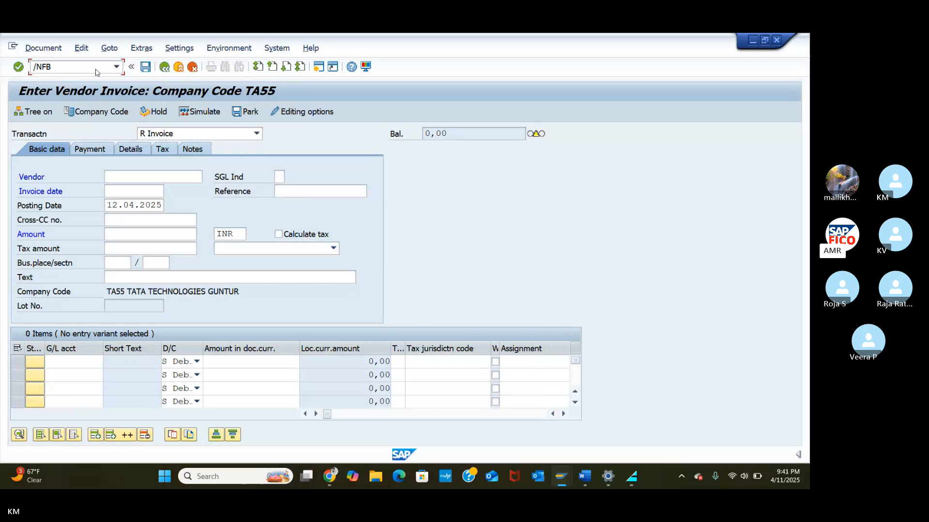
type("1N")
key("Return")
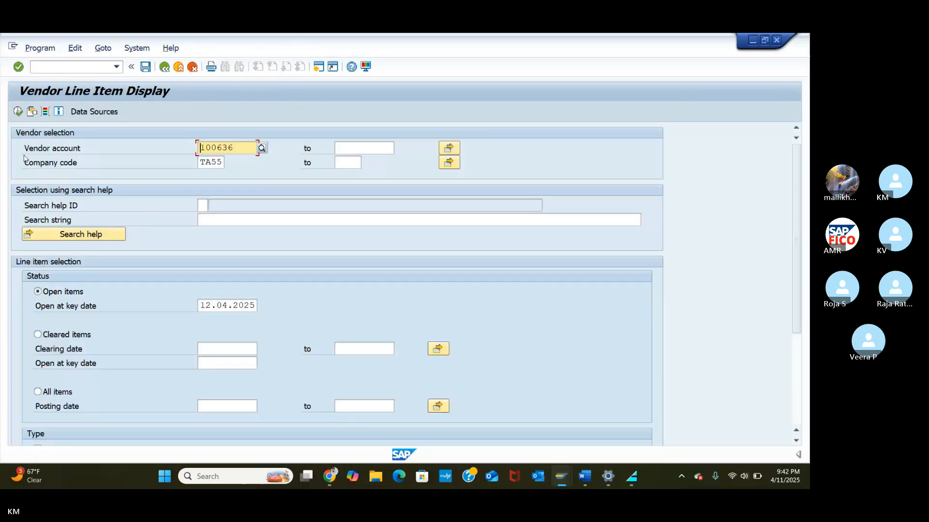
left_click(17, 112)
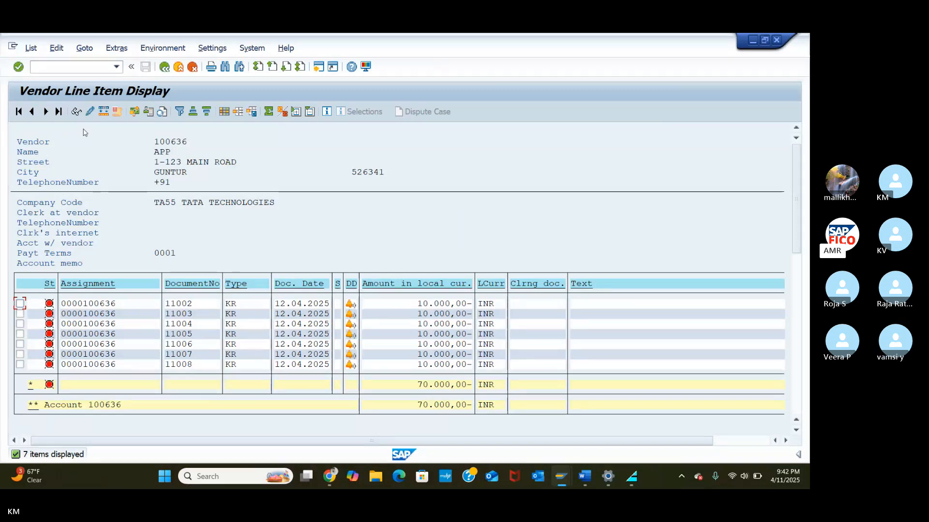
left_click(65, 69)
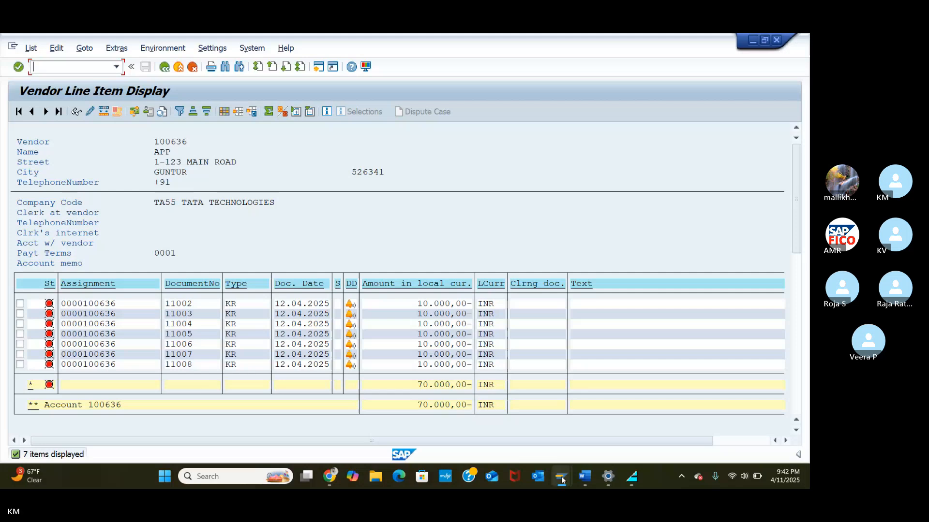
Step: Reopen the automatic payment run transaction with /NF110
mouse_move(561, 479)
left_click(580, 438)
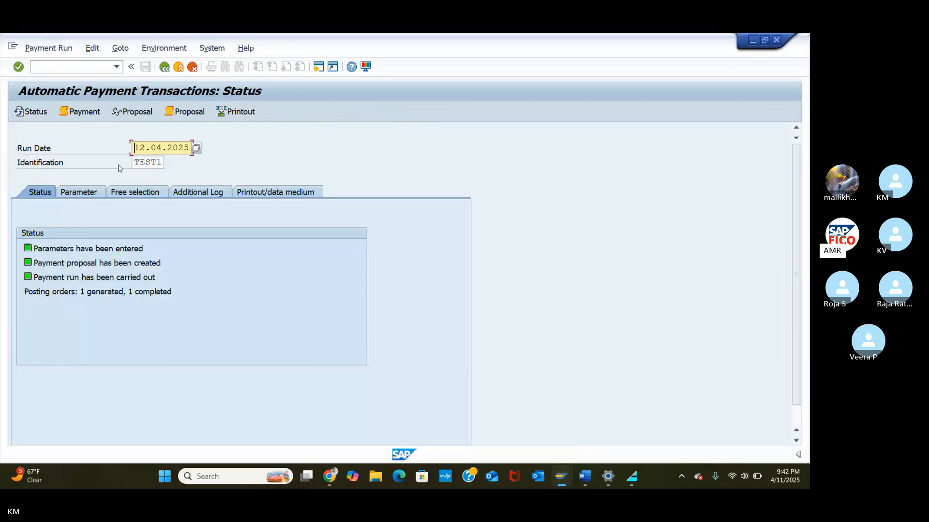
left_click(64, 68)
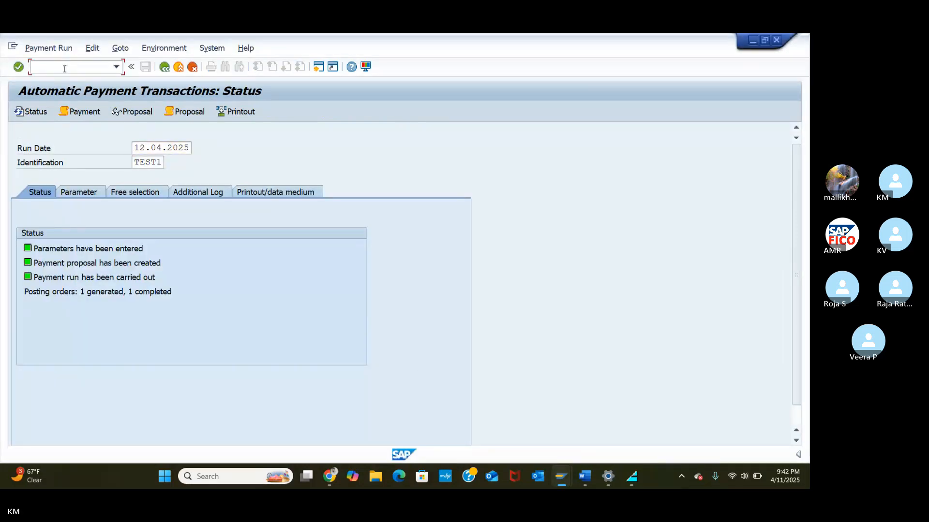
type("/NF1")
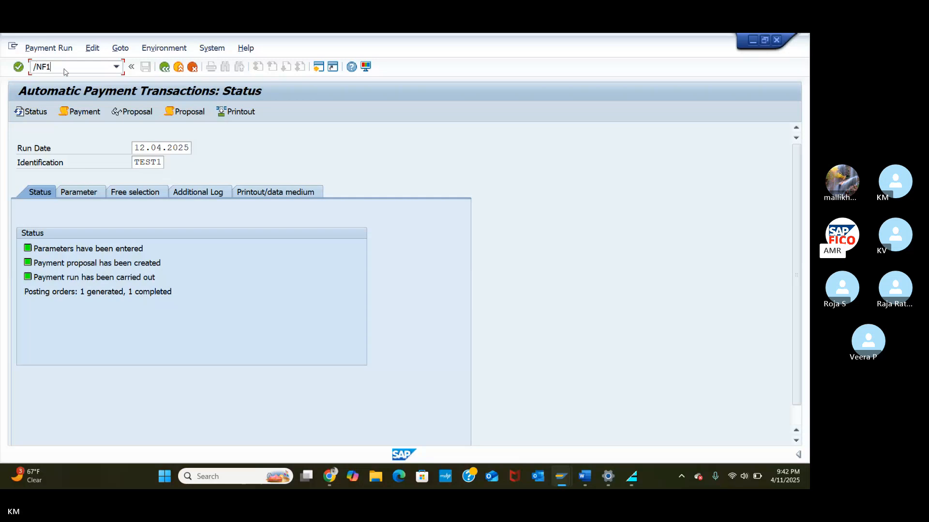
type("10")
key("Return")
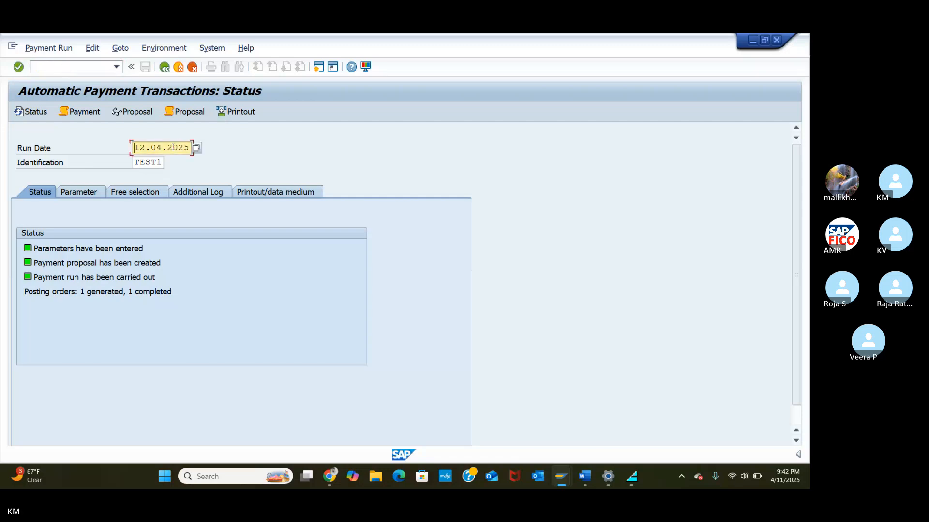
Step: Change the run identification from TEST1 to TEST2 for run date 12.04.2025
left_click(159, 160)
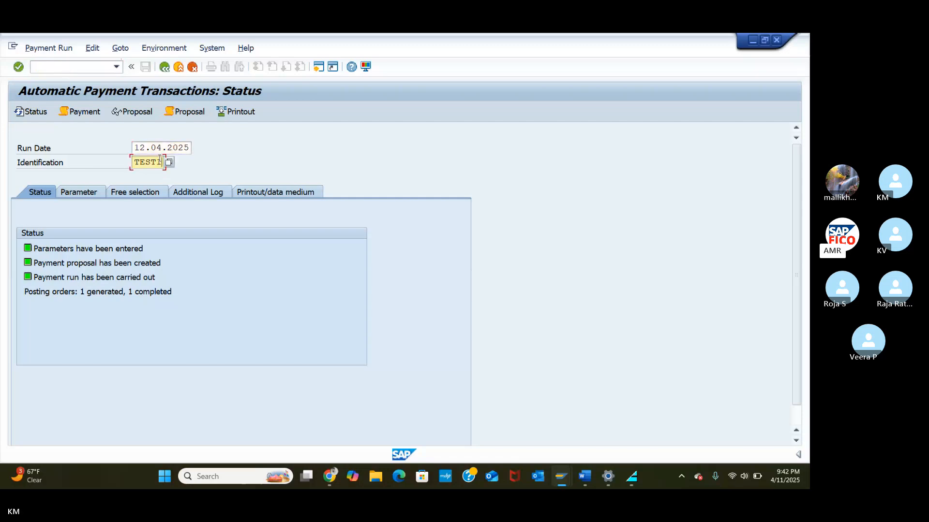
key("BackSpace")
type("2")
key("Return")
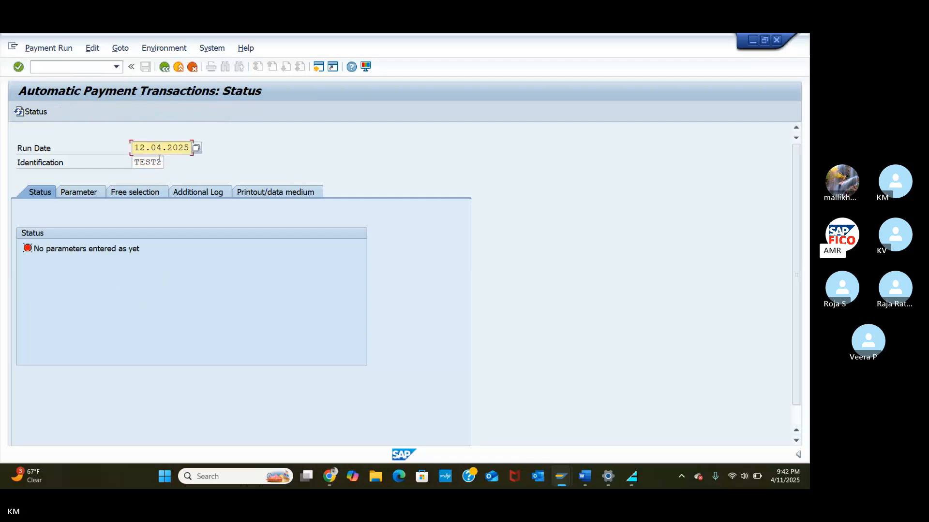
Step: Enter company code TA55 with payment method C (Cheque-TA55) in the run parameters
left_click(80, 191)
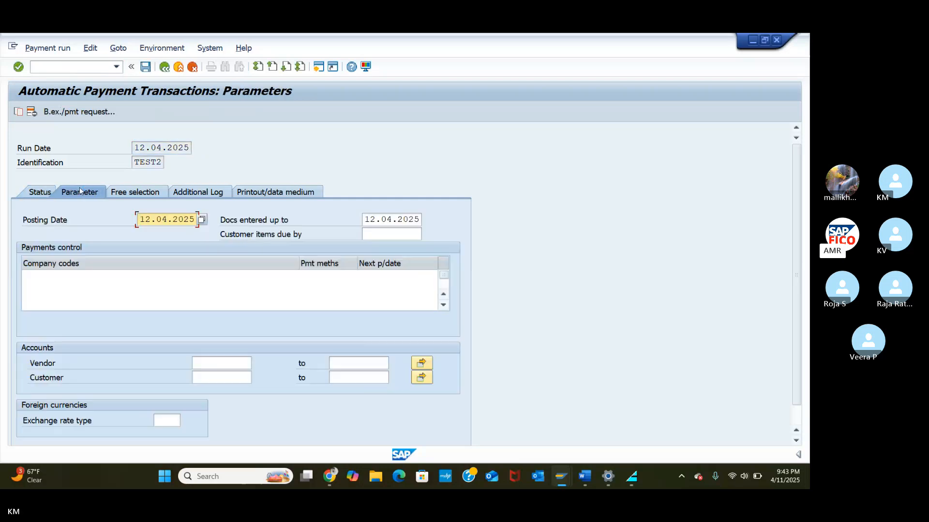
left_click(61, 276)
type("TA")
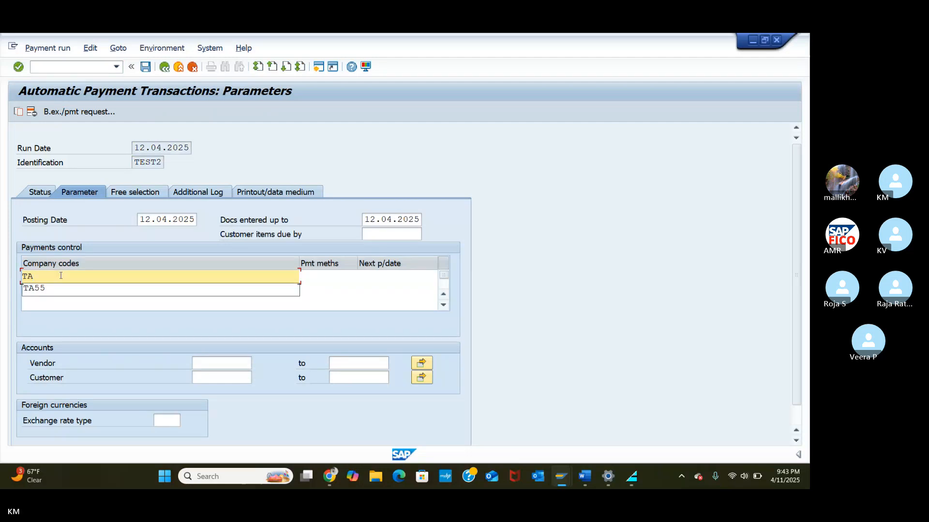
type("55")
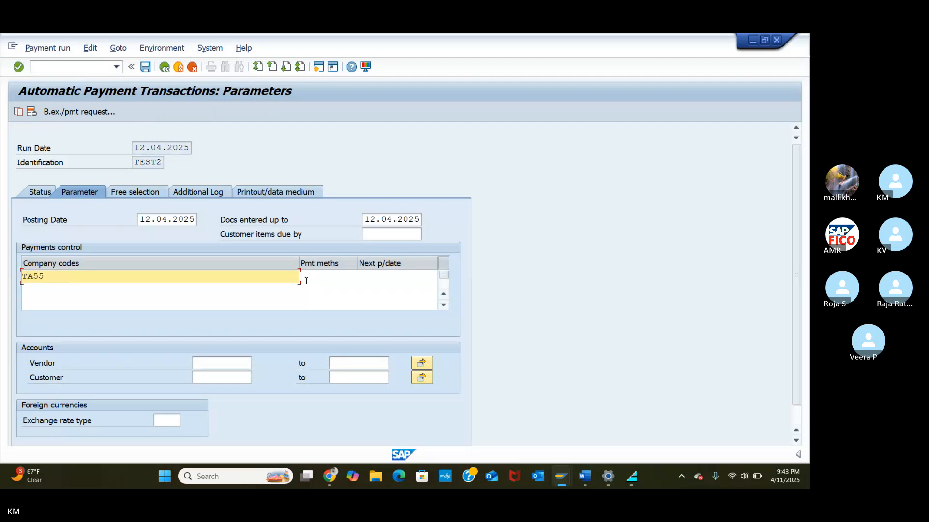
left_click(323, 279)
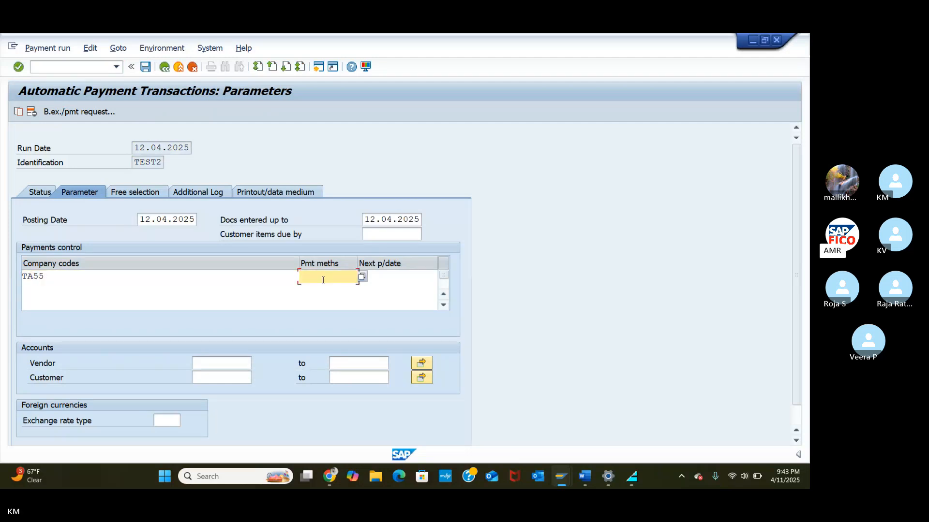
left_click(362, 277)
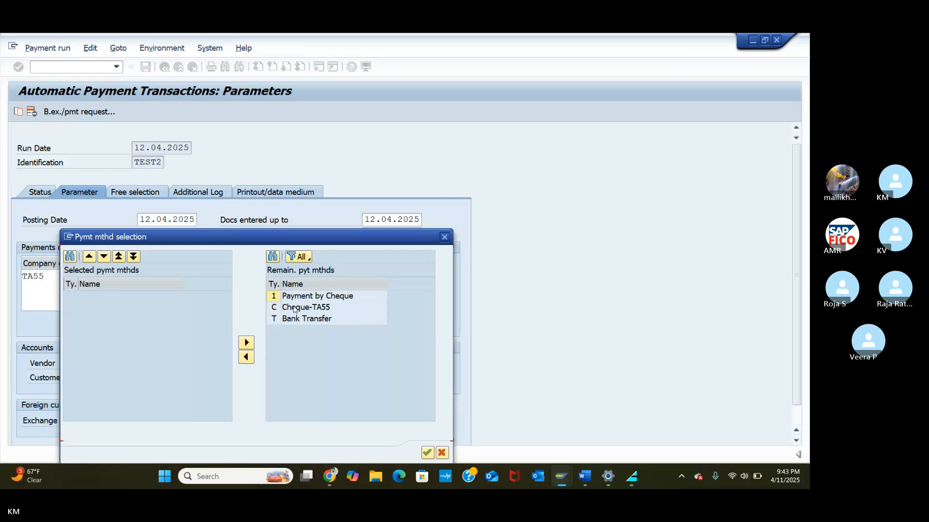
left_click(294, 309)
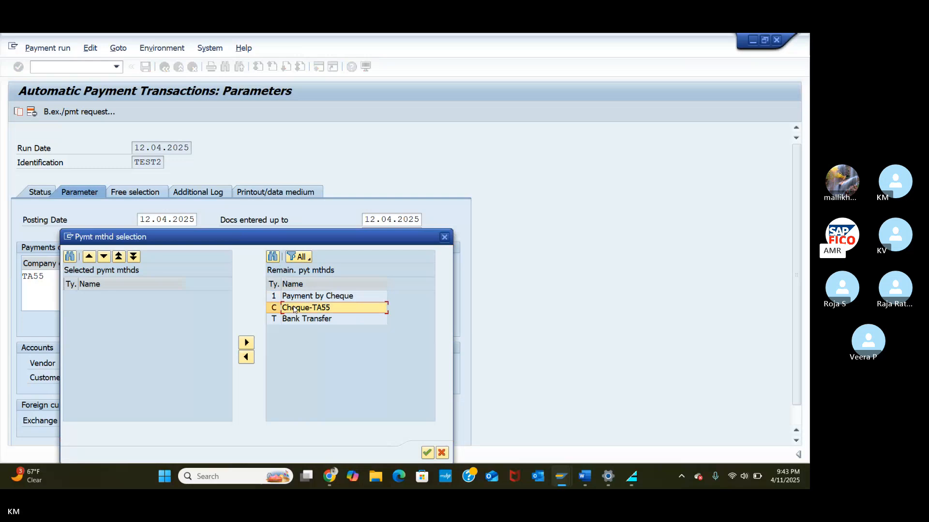
left_click_drag(294, 310, 126, 307)
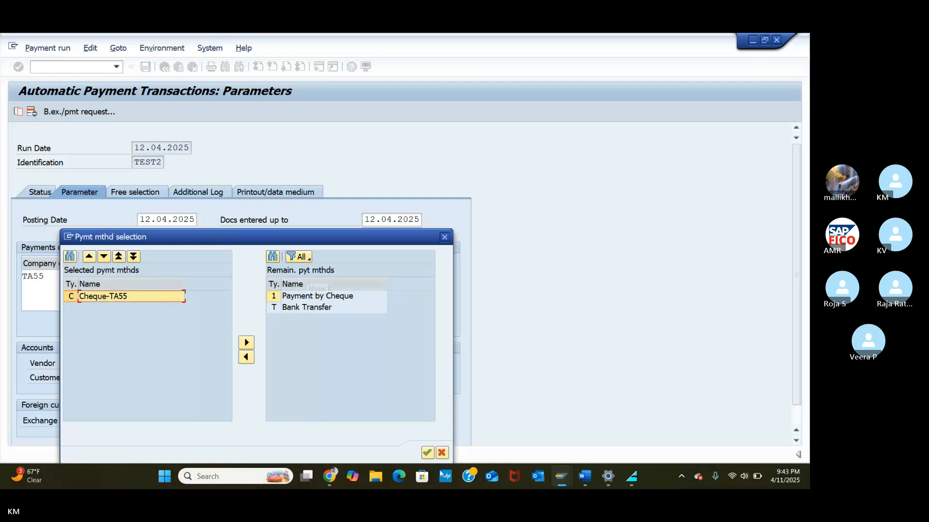
left_click(426, 453)
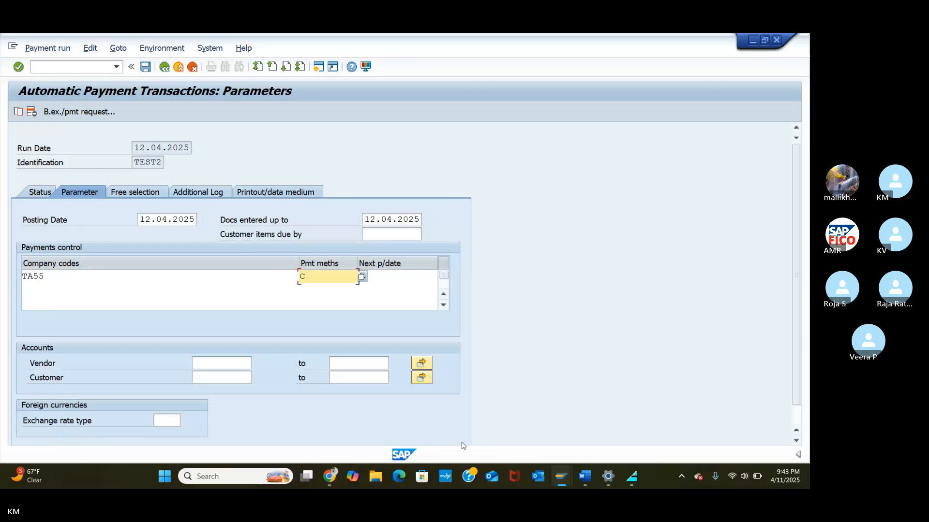
Step: Set the next payment date to 14.04.2025
left_click(383, 279)
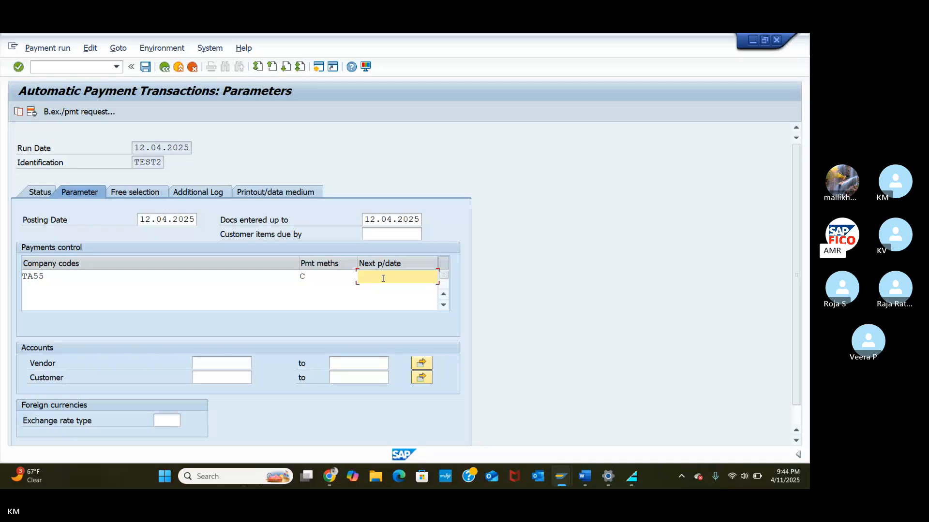
type("14")
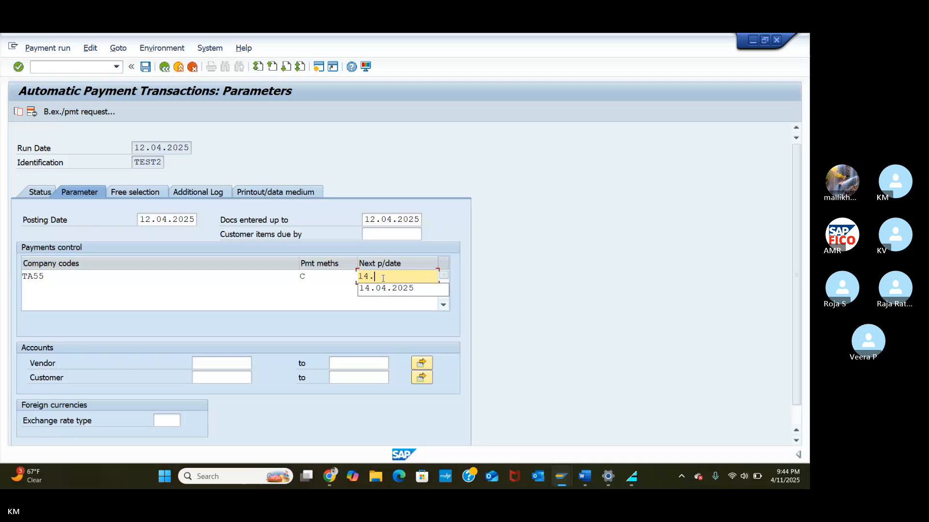
type(".04.2025")
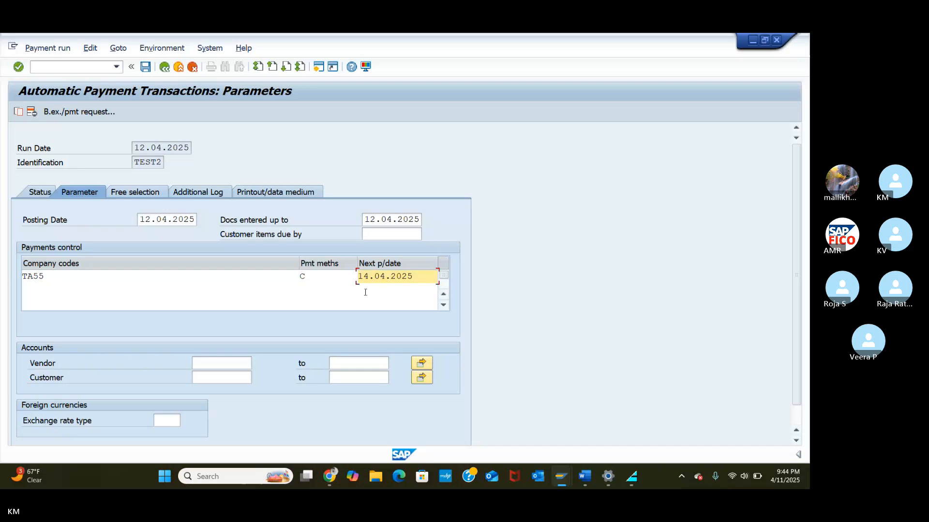
left_click(216, 366)
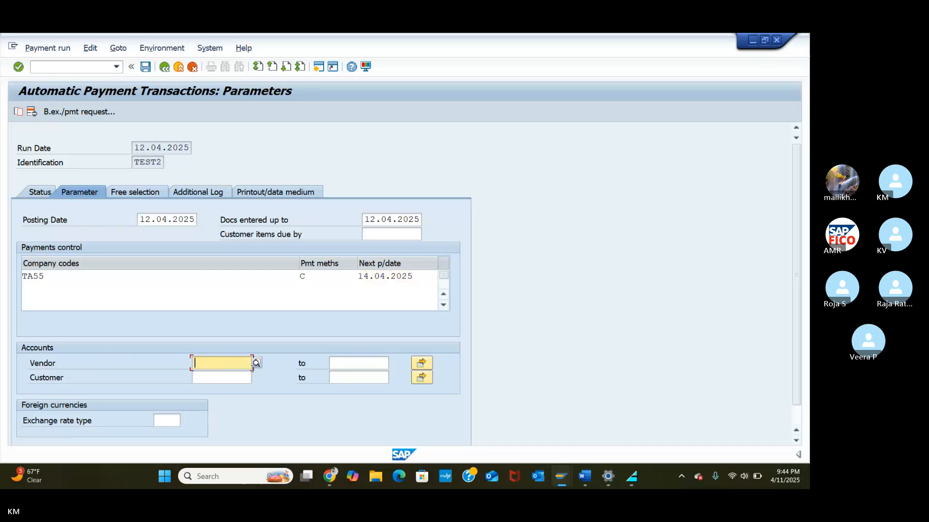
Step: Restrict the vendor range to 100636 through 100636, picking the start from the TA55 vendor search
left_click(256, 363)
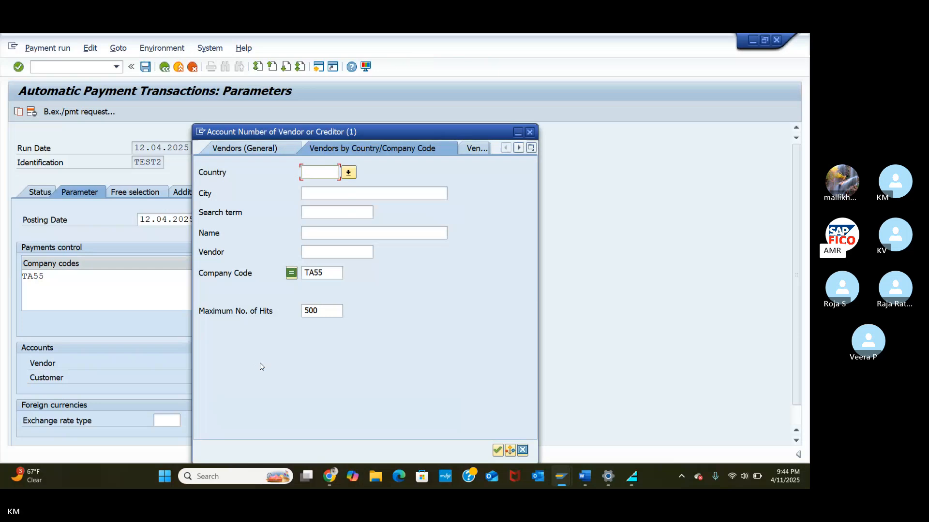
left_click(496, 452)
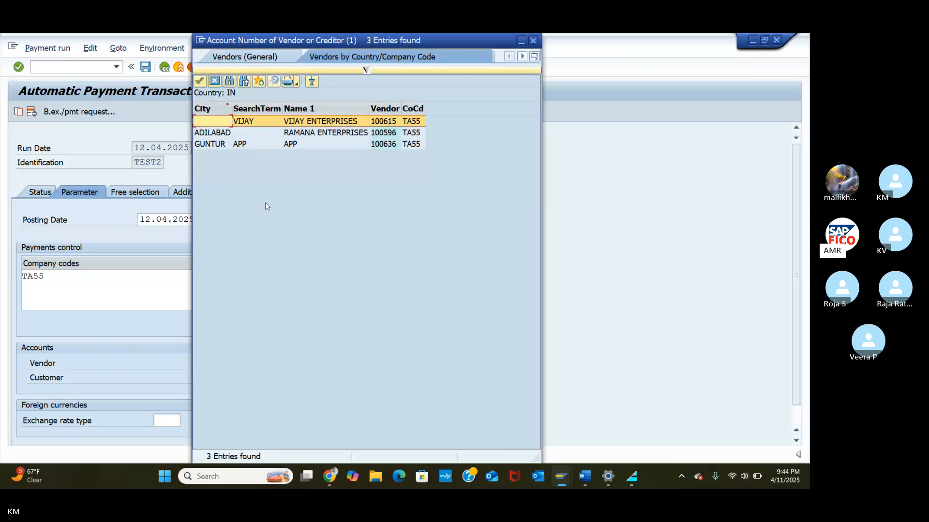
left_click(209, 145)
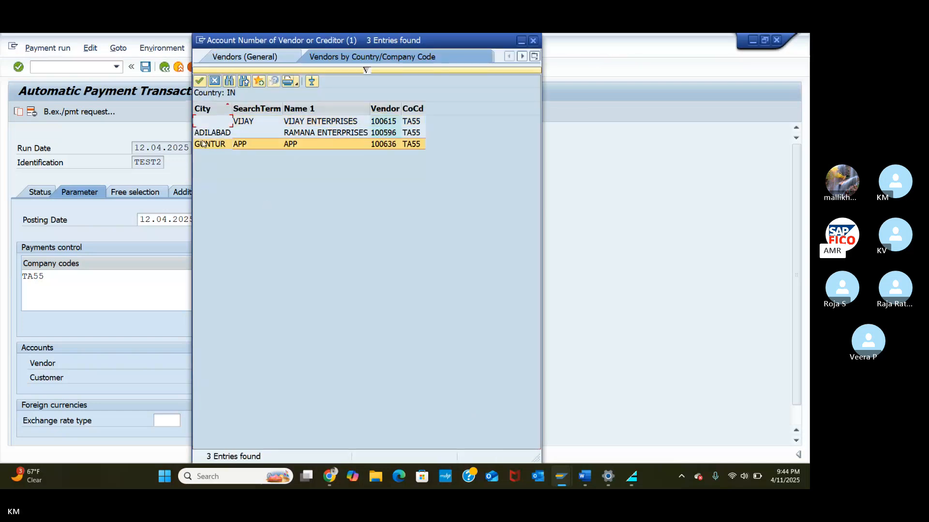
left_click(200, 81)
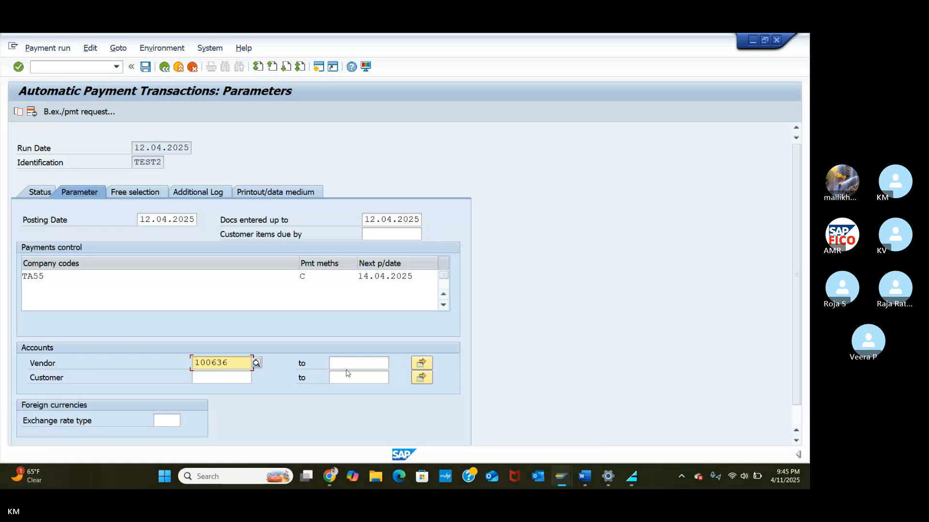
left_click(366, 366)
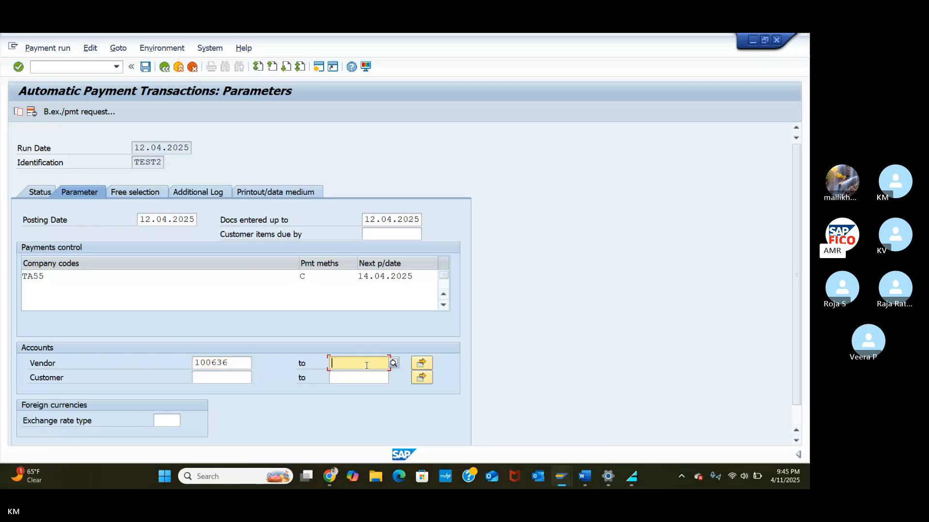
type("100636")
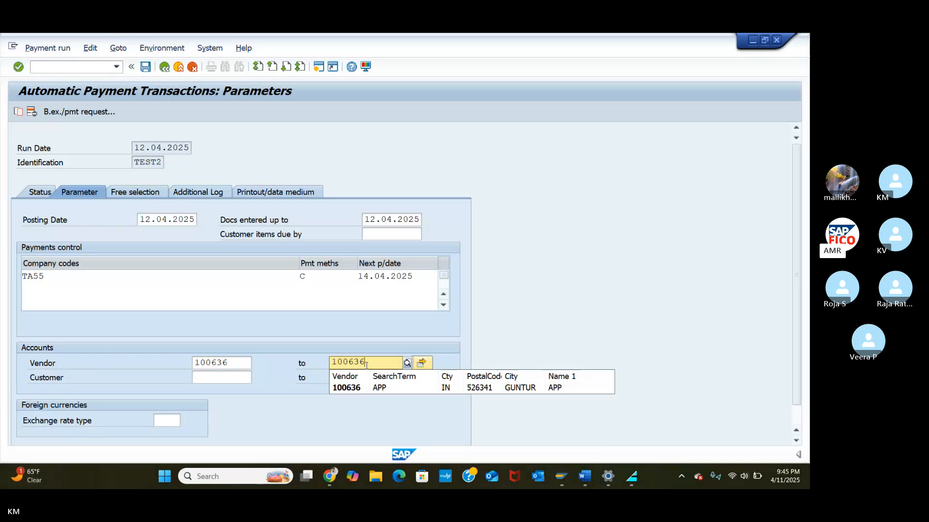
left_click(353, 389)
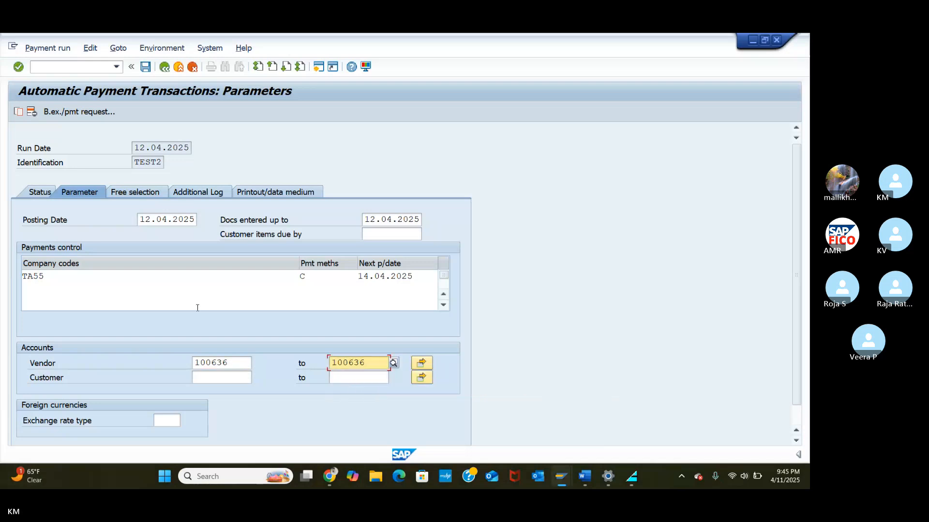
Step: Log due date checks and payment method selection in all cases for vendors 100636 to 100636
left_click(197, 193)
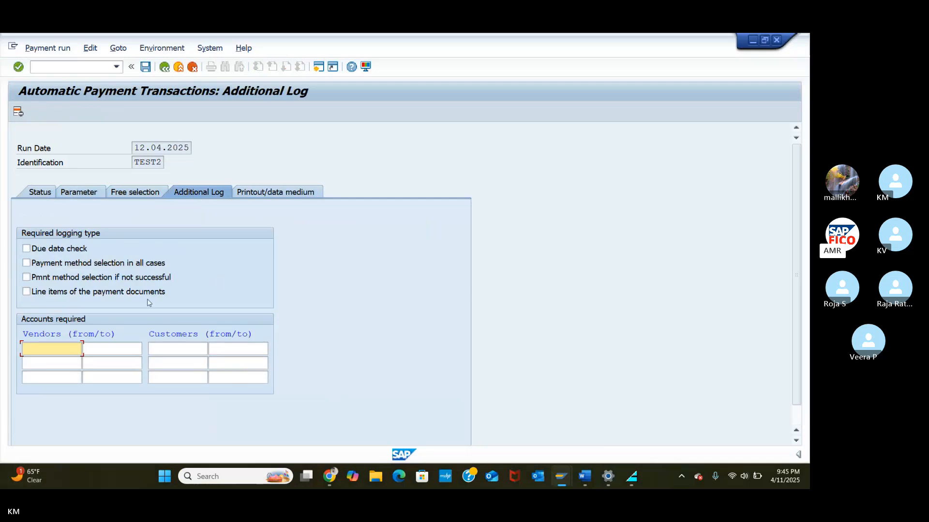
left_click(24, 250)
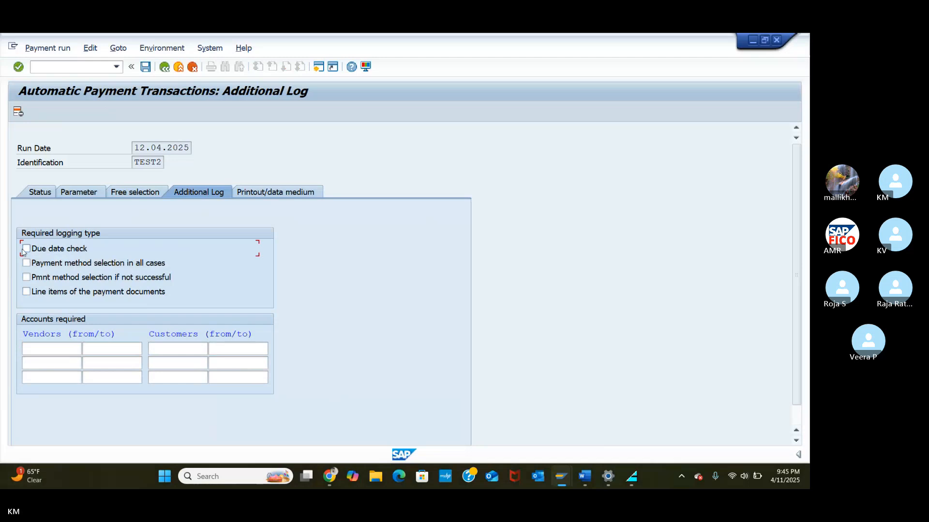
left_click(27, 264)
left_click(50, 349)
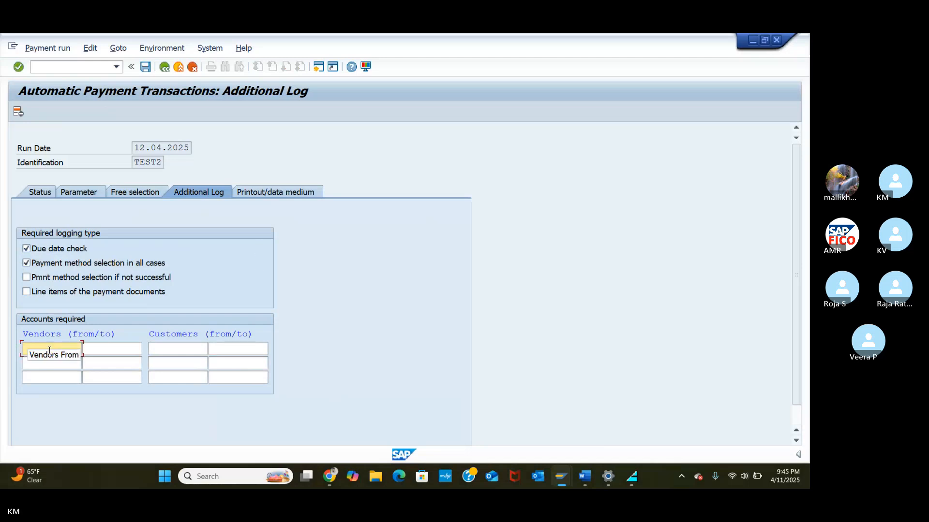
type("1")
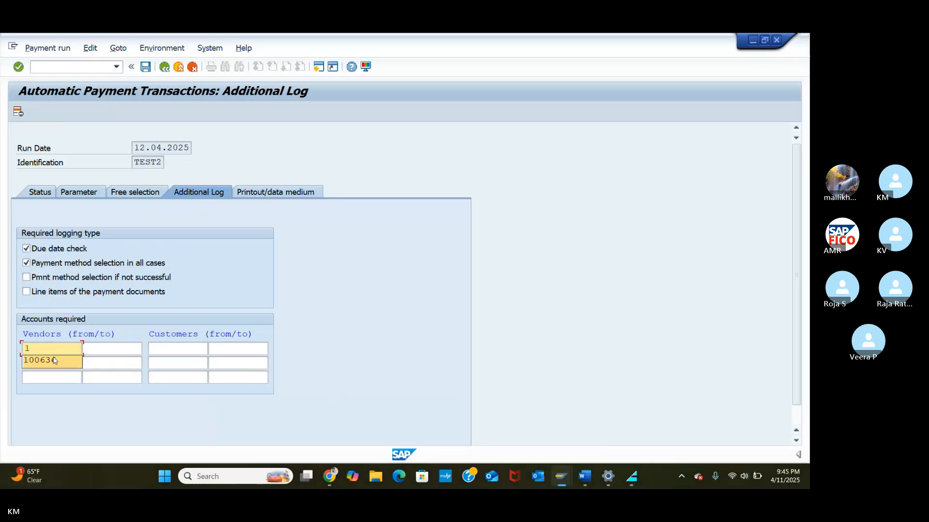
left_click(69, 360)
left_click(90, 349)
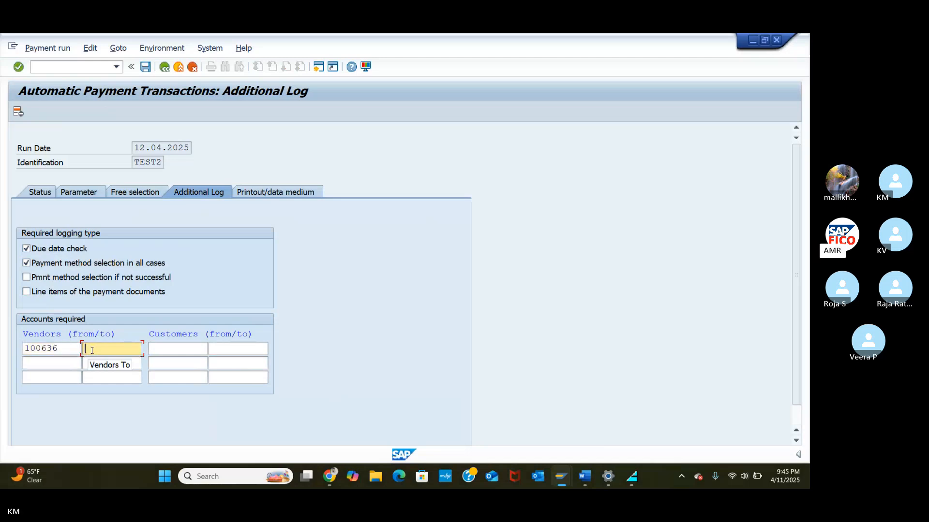
type("1")
left_click(102, 360)
left_click(41, 198)
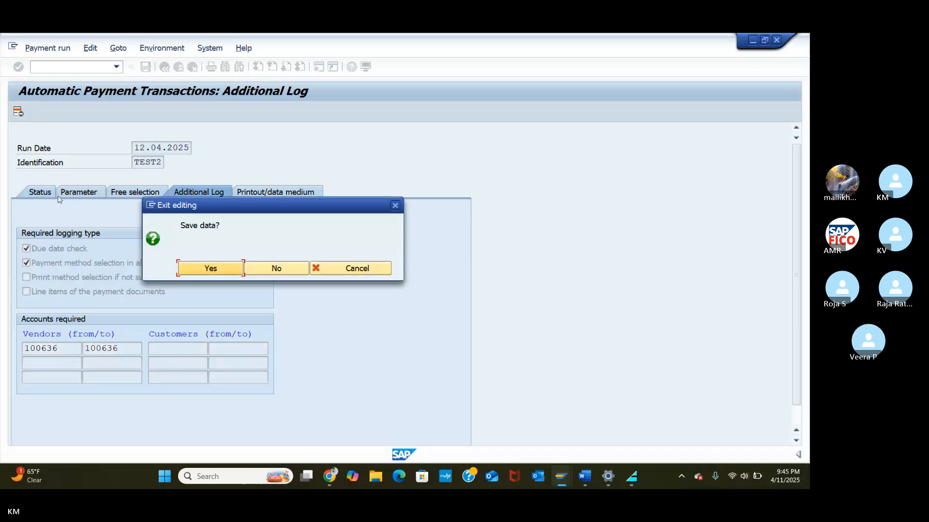
Step: Save the parameters, schedule the TEST2 proposal to start immediately, and refresh until it is created
left_click(211, 268)
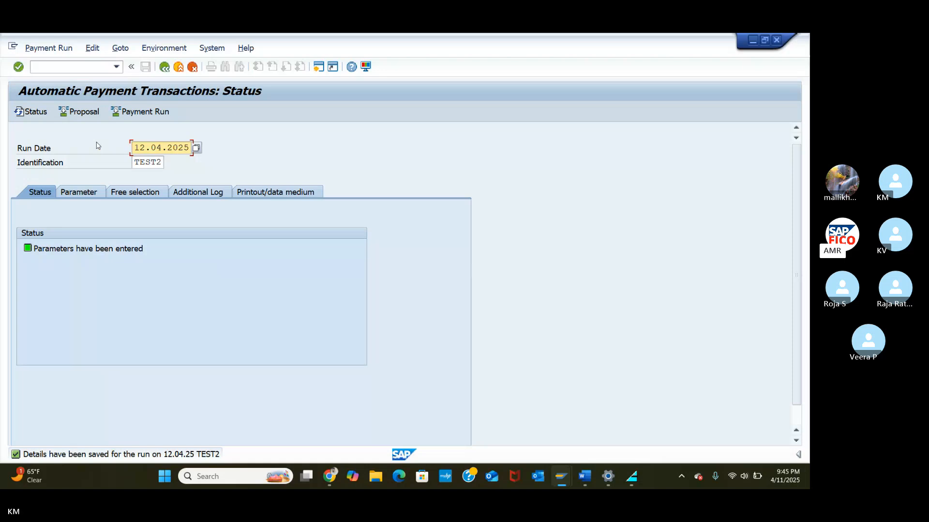
left_click(82, 113)
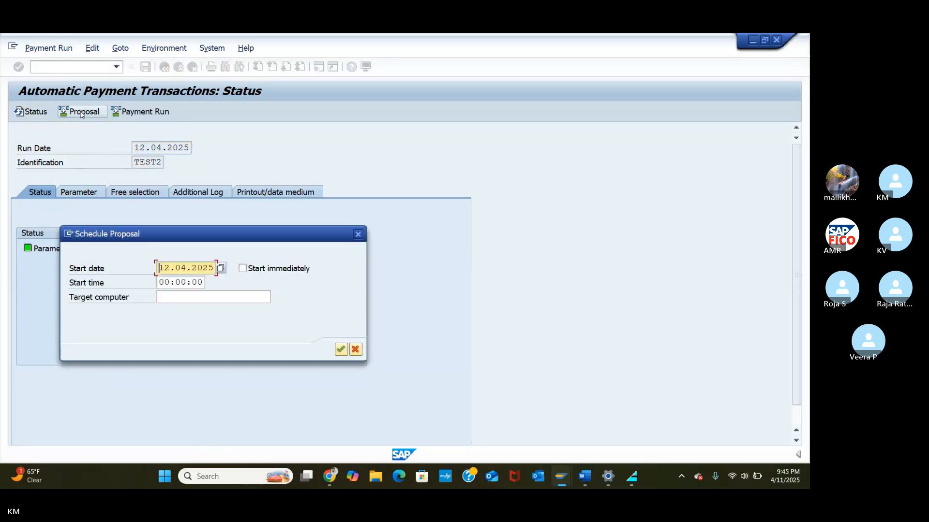
left_click(242, 269)
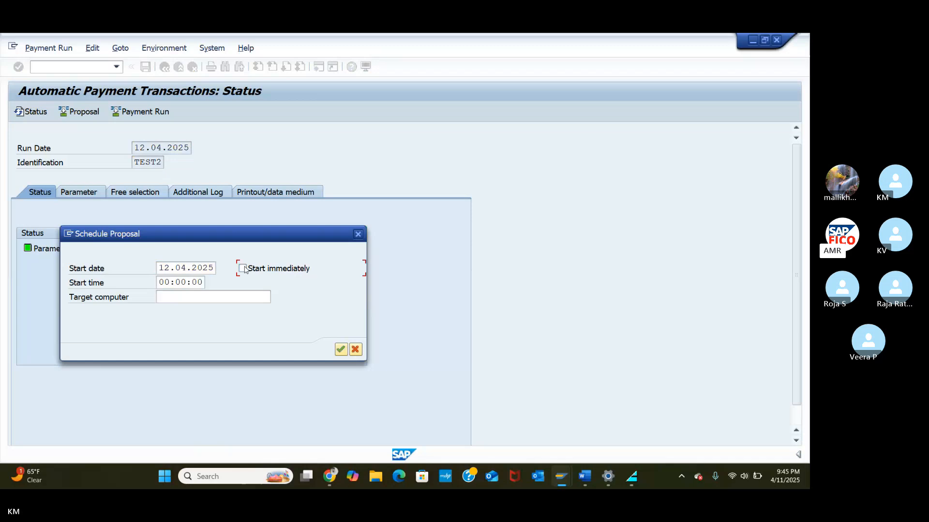
left_click(341, 350)
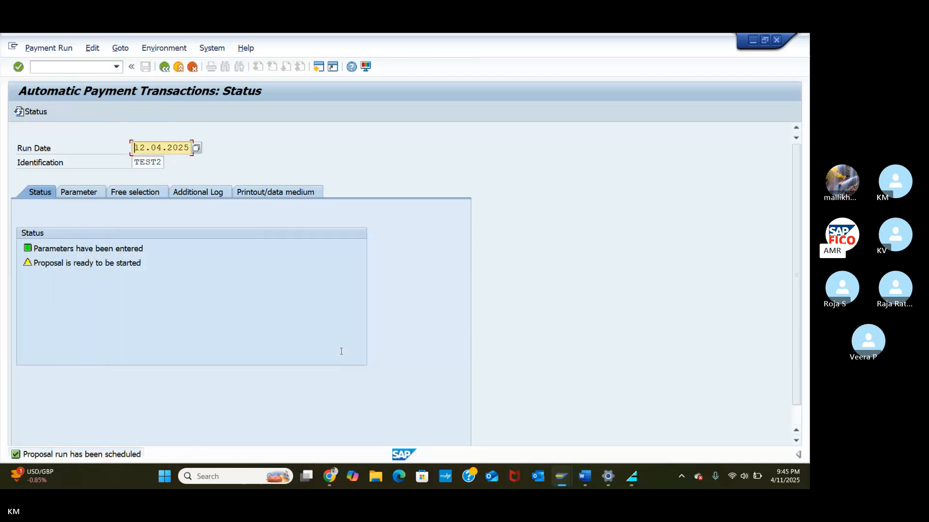
key("Return")
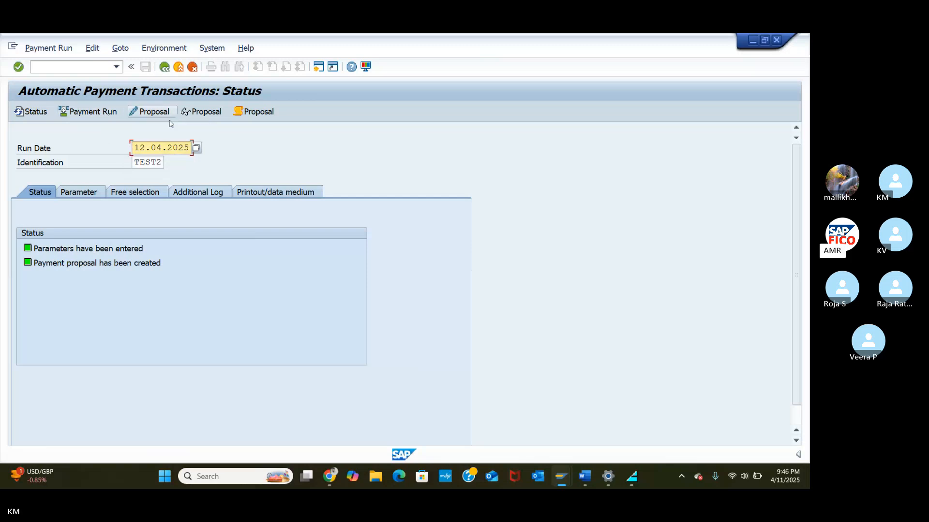
Step: Edit the proposal for all clerks and inspect vendor 100636's 70,000 INR payment and its seven invoices
left_click(148, 113)
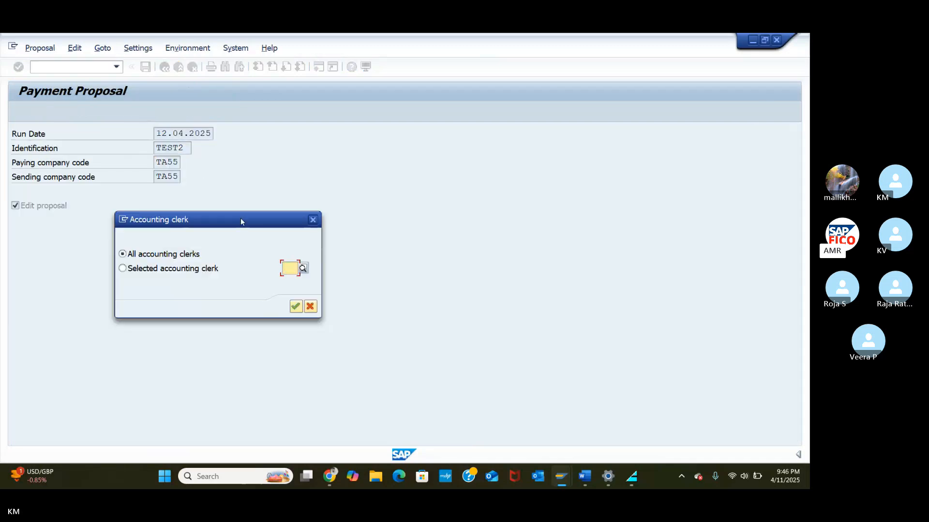
left_click(296, 307)
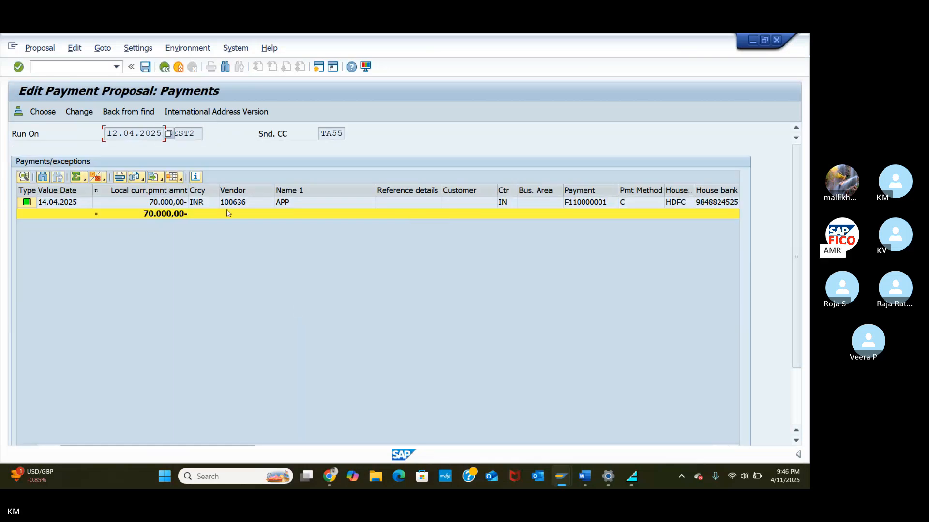
left_click(161, 203)
left_click(161, 203)
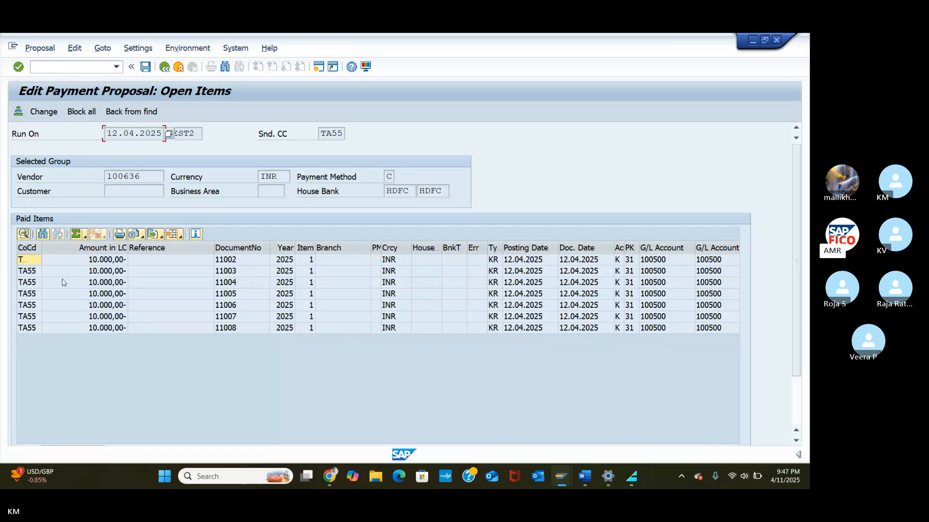
left_click(30, 321)
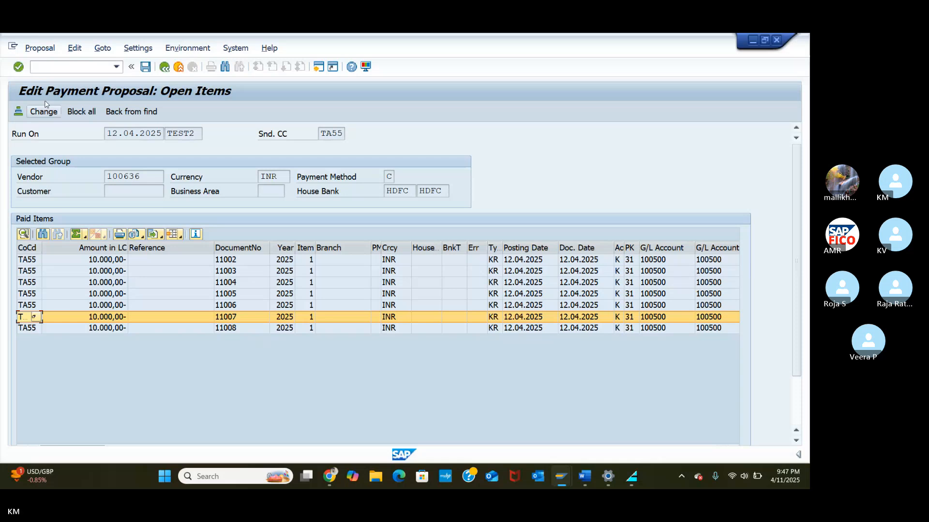
left_click(165, 70)
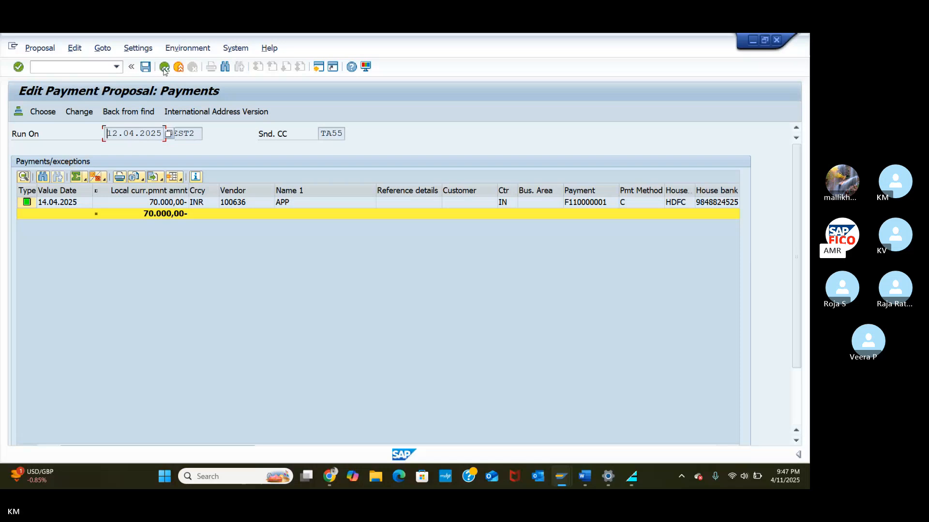
left_click(165, 70)
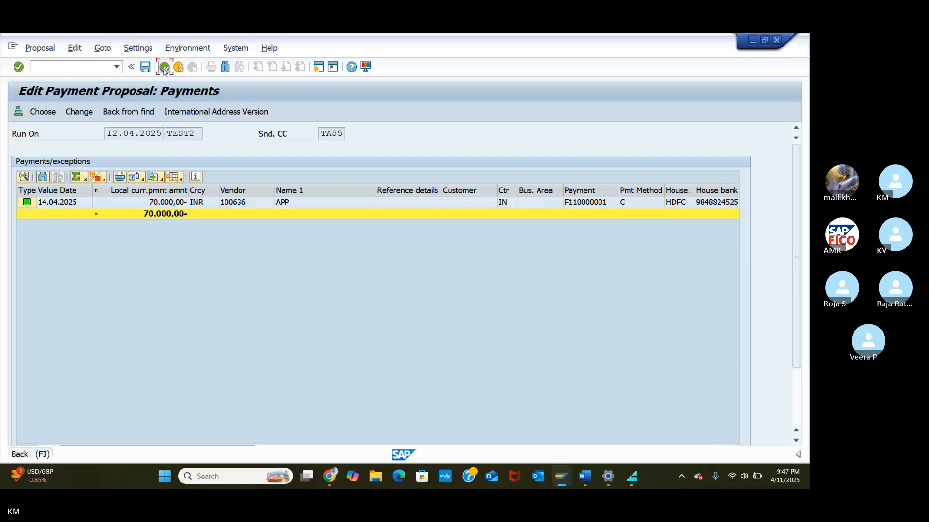
Step: Run the TEST2 payment immediately and refresh until 1 posting order is completed
left_click(164, 70)
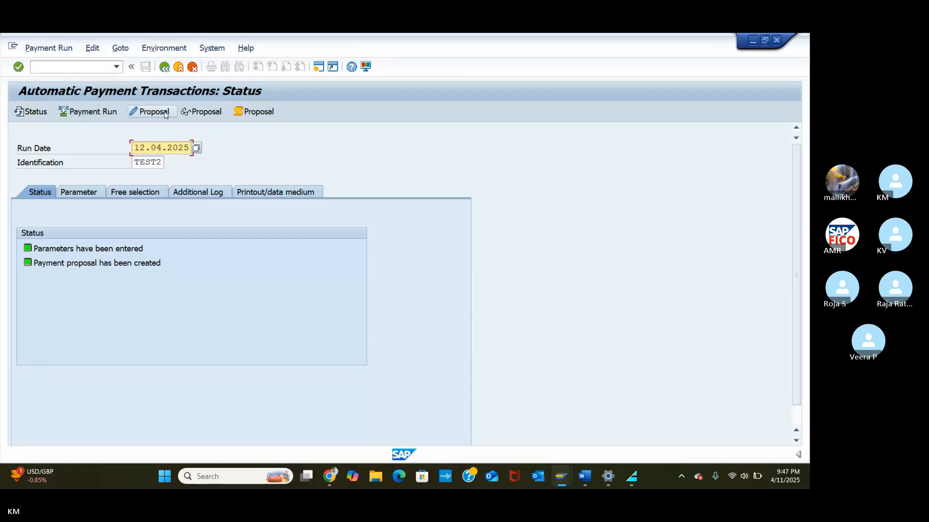
left_click(116, 112)
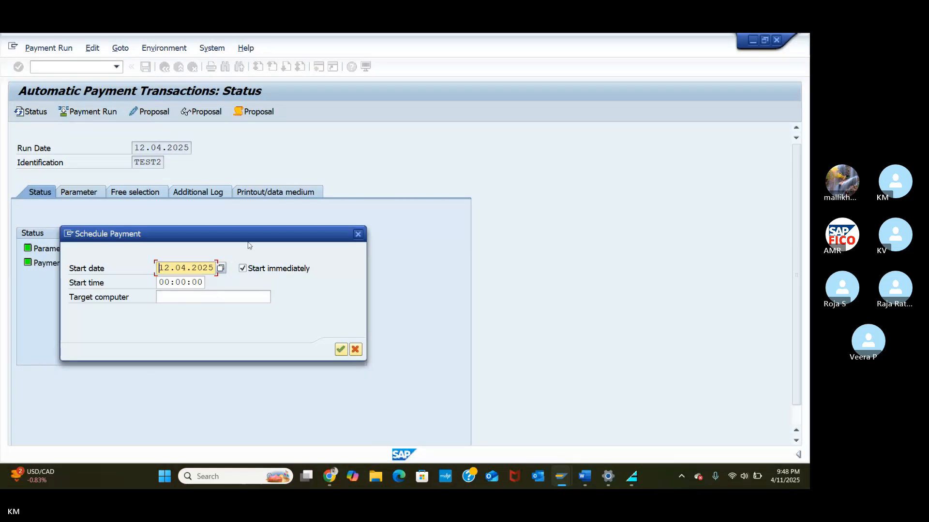
left_click(341, 350)
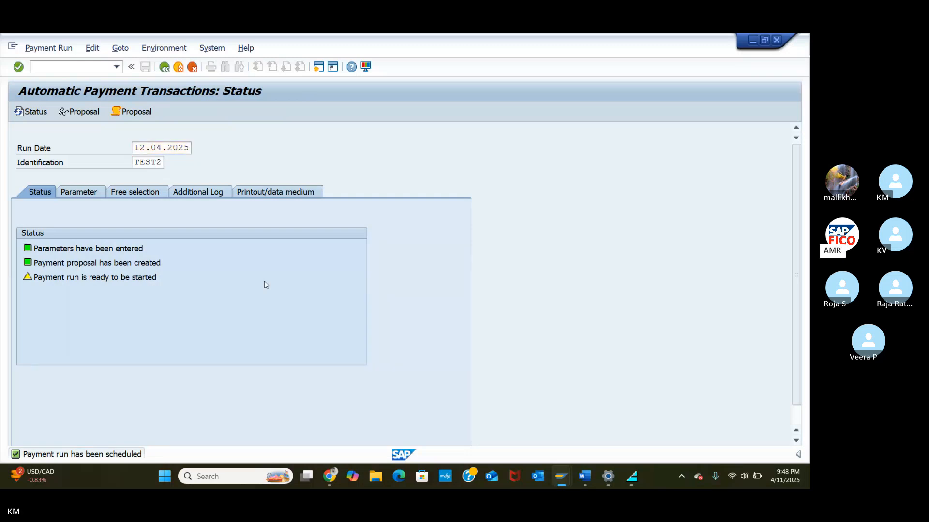
key("Return")
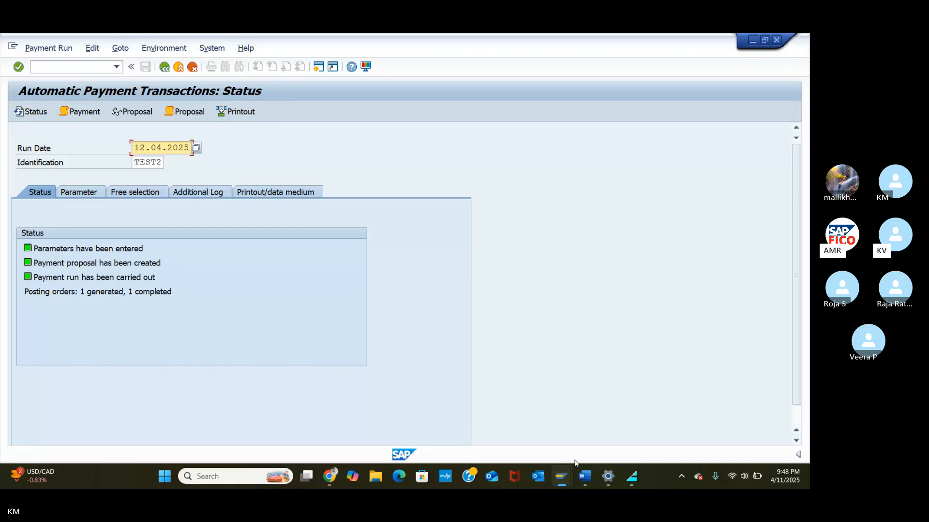
Step: Refresh vendor 100636's line items, acknowledge no open items, and list its cleared items instead
mouse_move(563, 485)
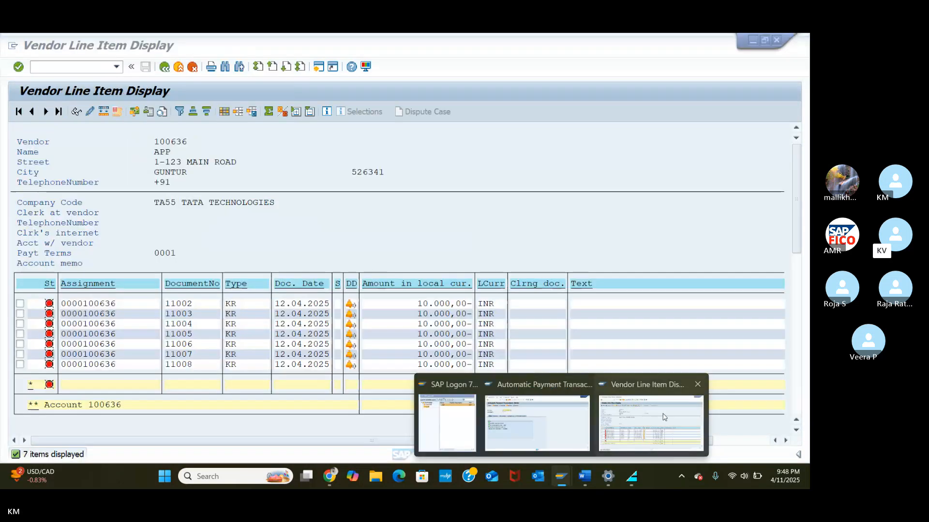
left_click(651, 423)
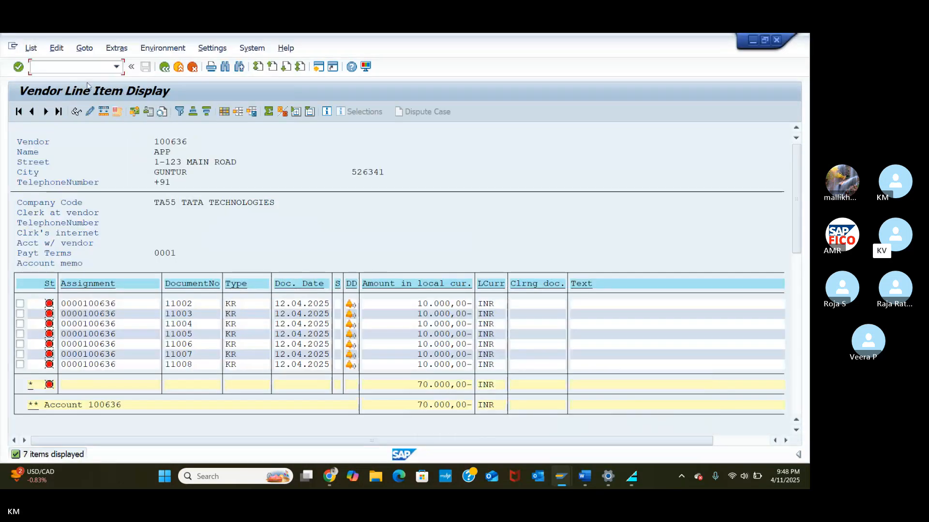
left_click(31, 48)
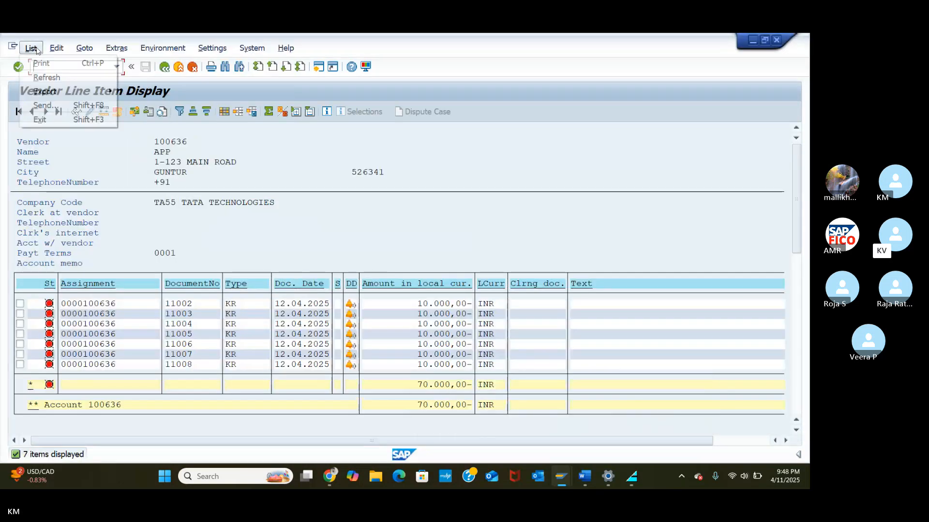
left_click(47, 76)
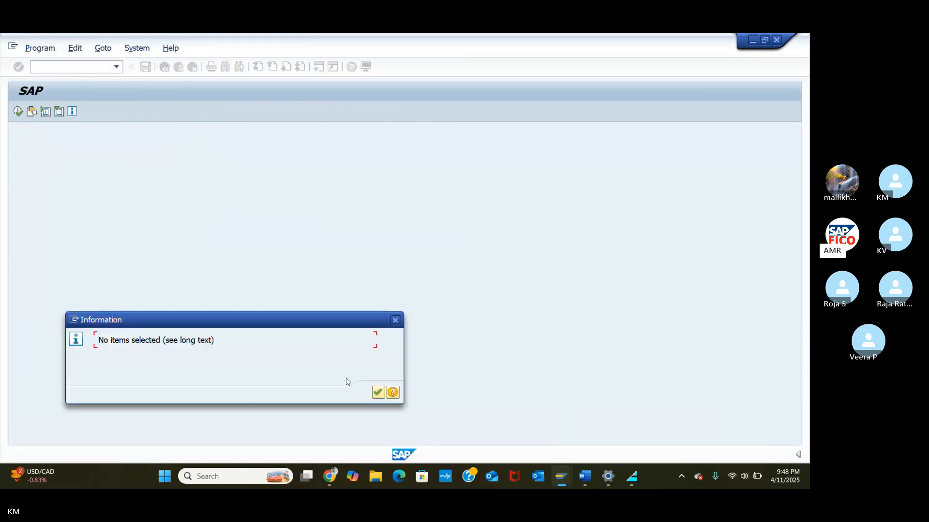
left_click(378, 392)
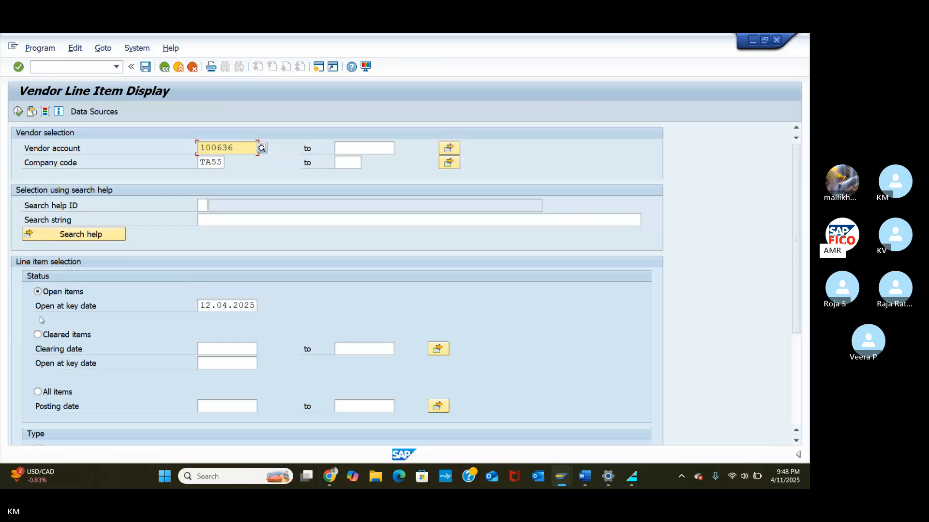
left_click(38, 334)
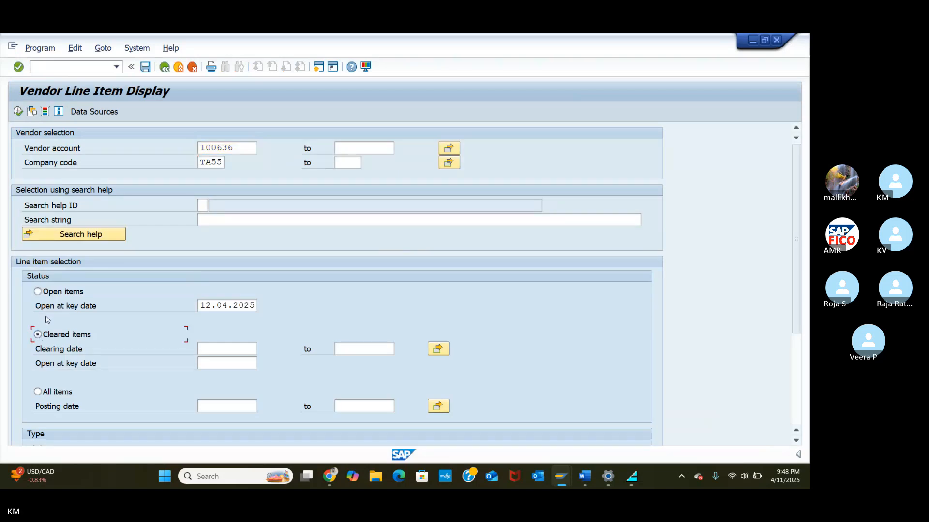
left_click(19, 113)
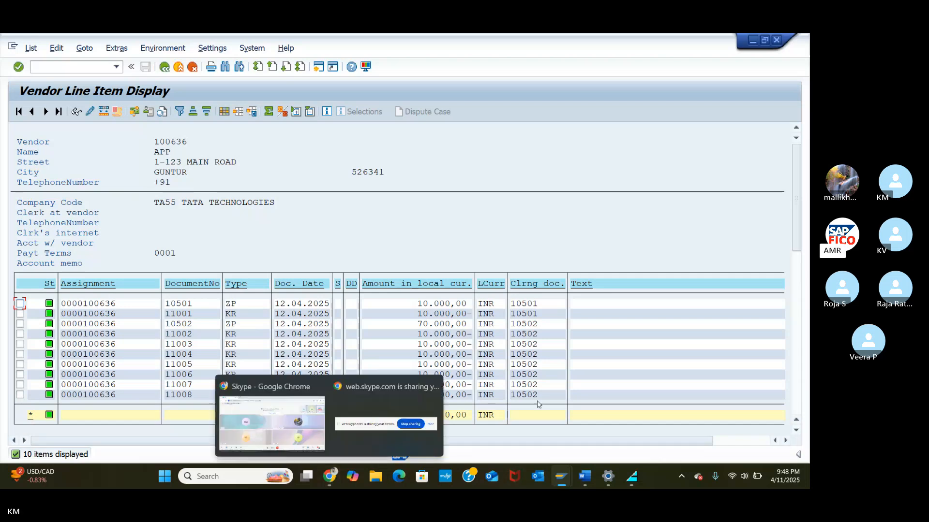
mouse_move(559, 482)
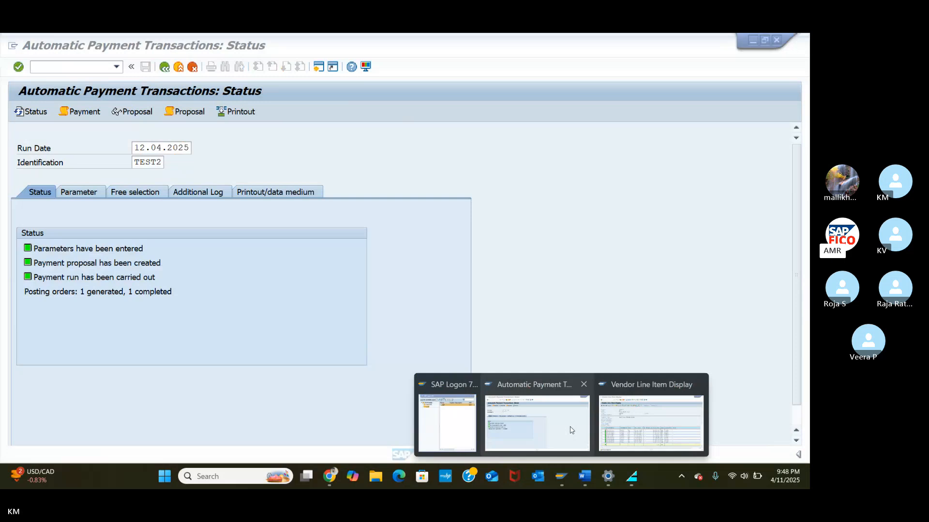
Step: Inspect TEST2's Printout/data medium tab and the displayed proposal, returning each time to the status screen
left_click(561, 425)
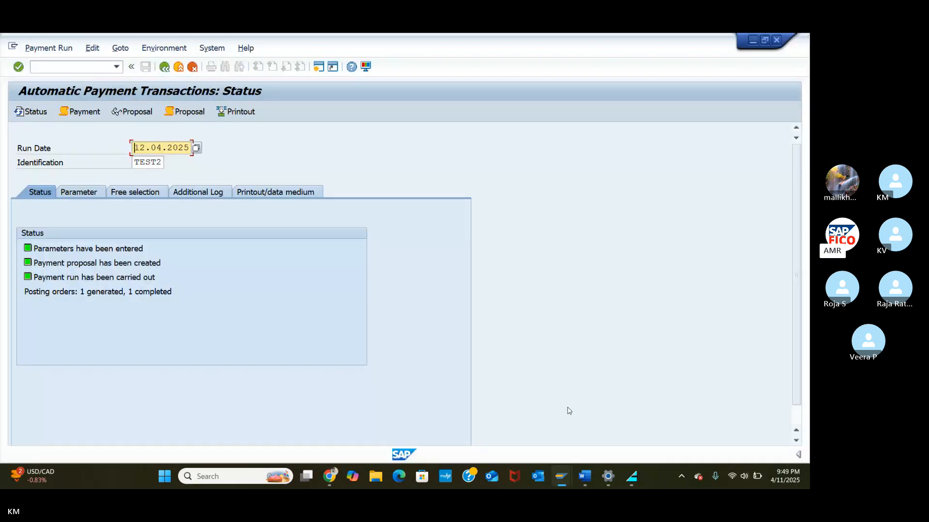
left_click(283, 188)
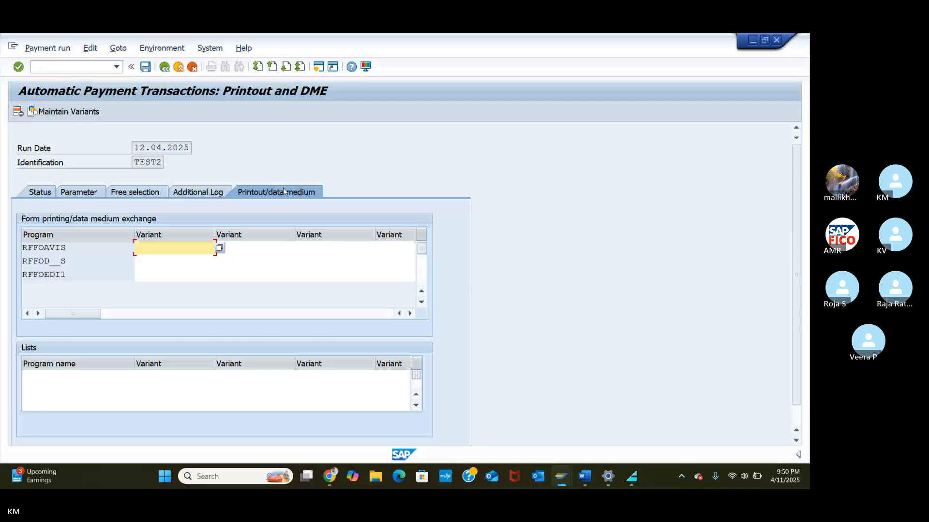
left_click(164, 67)
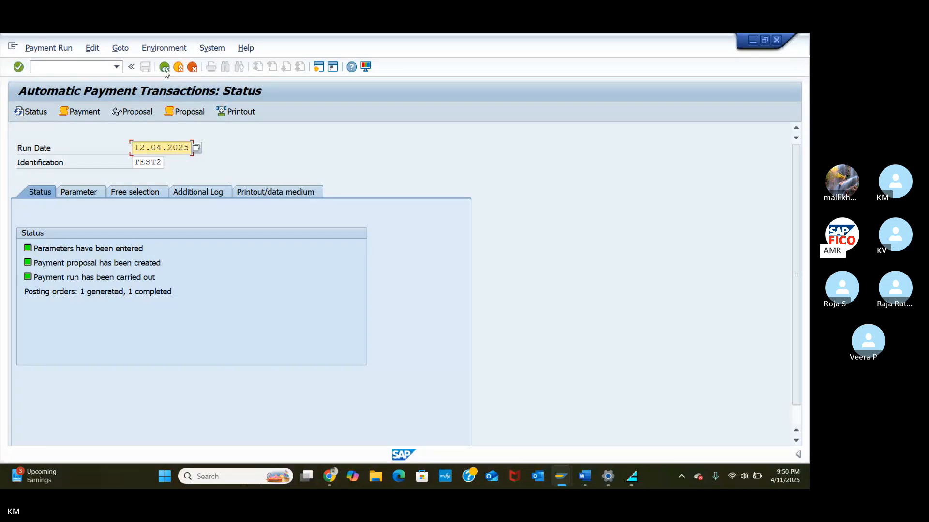
left_click(134, 111)
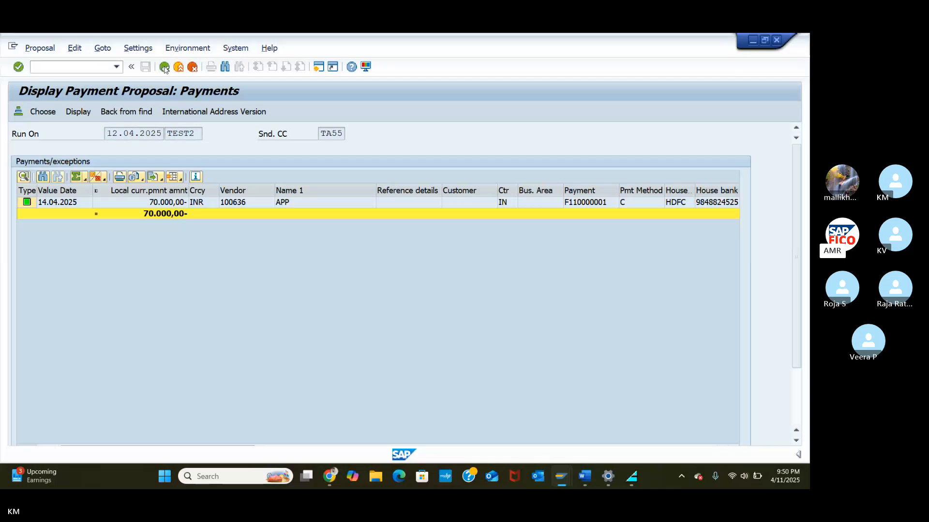
left_click(165, 67)
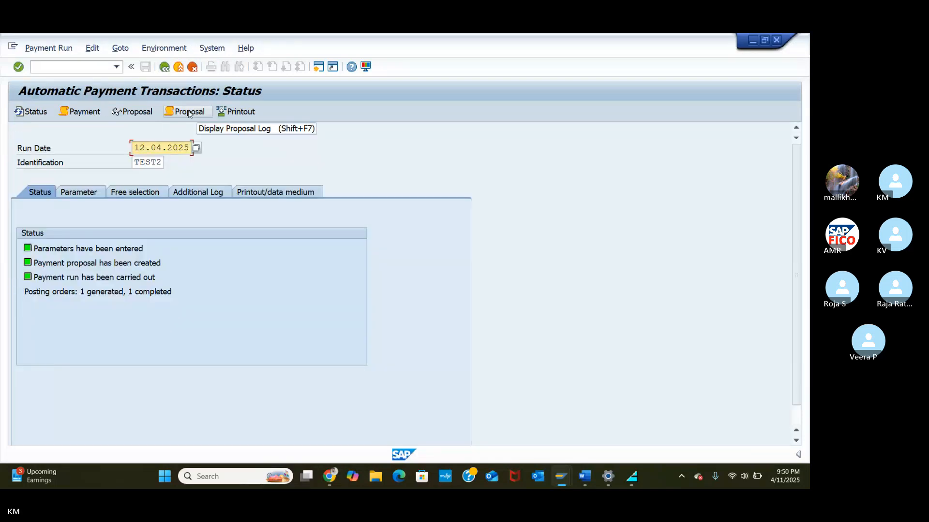
Step: Display the TEST2 proposal job log and go back to the run status screen
left_click(188, 112)
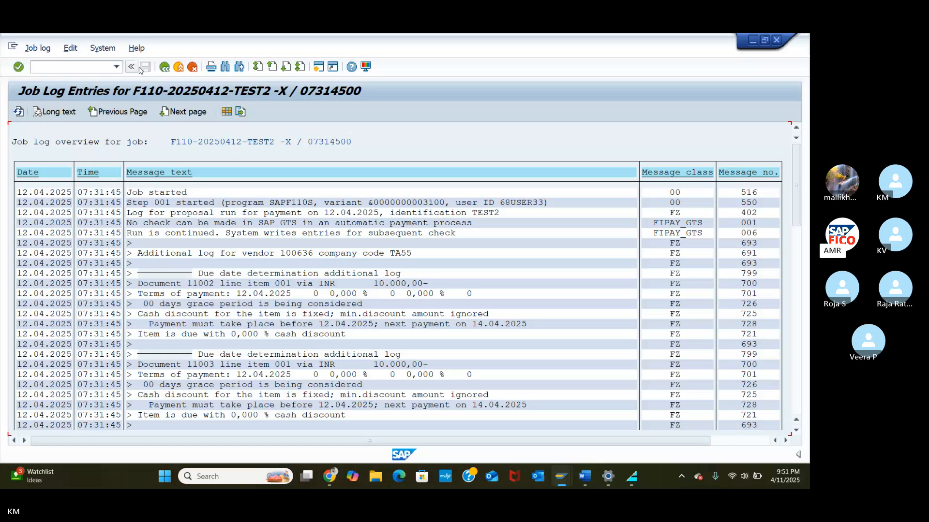
left_click(164, 68)
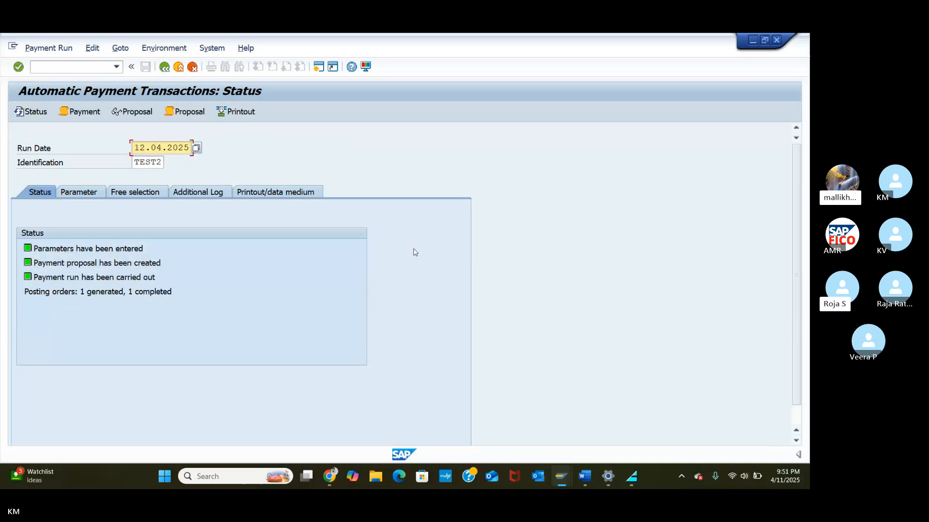
left_click(588, 481)
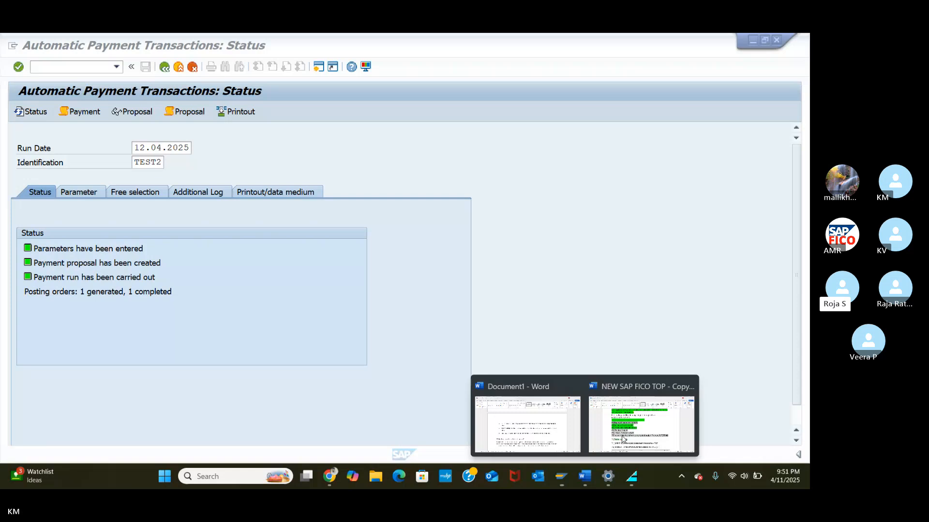
Step: In the NEW SAP FICO TOP document, search for 'APP' to find item 17
left_click(624, 437)
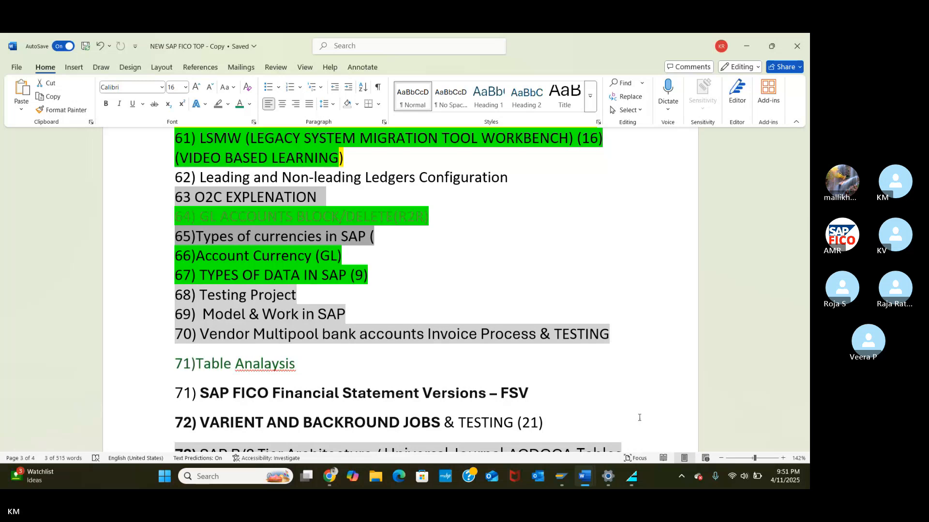
key("ctrl+d")
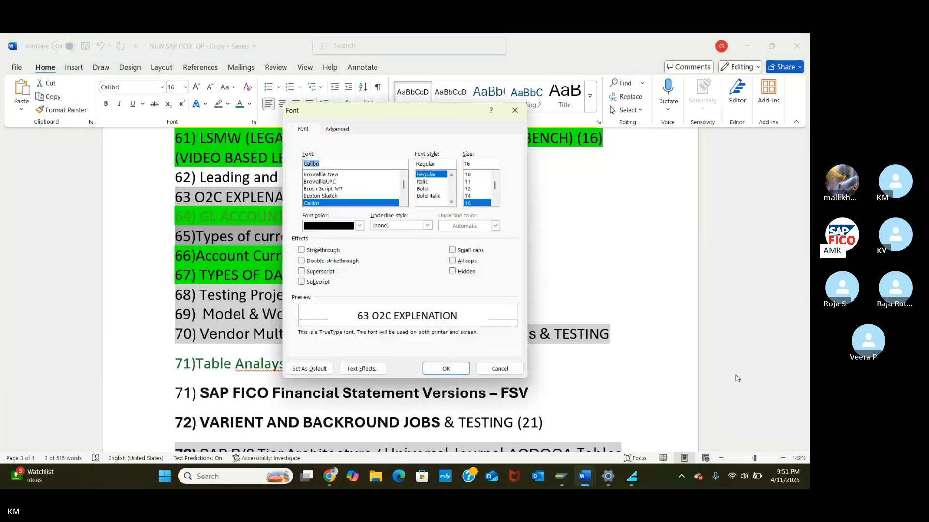
left_click(500, 370)
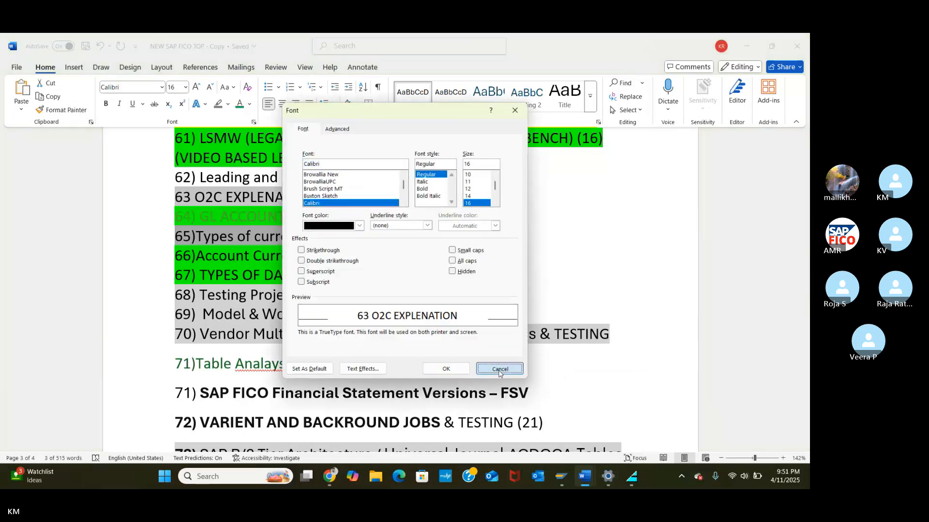
key("ctrl+f")
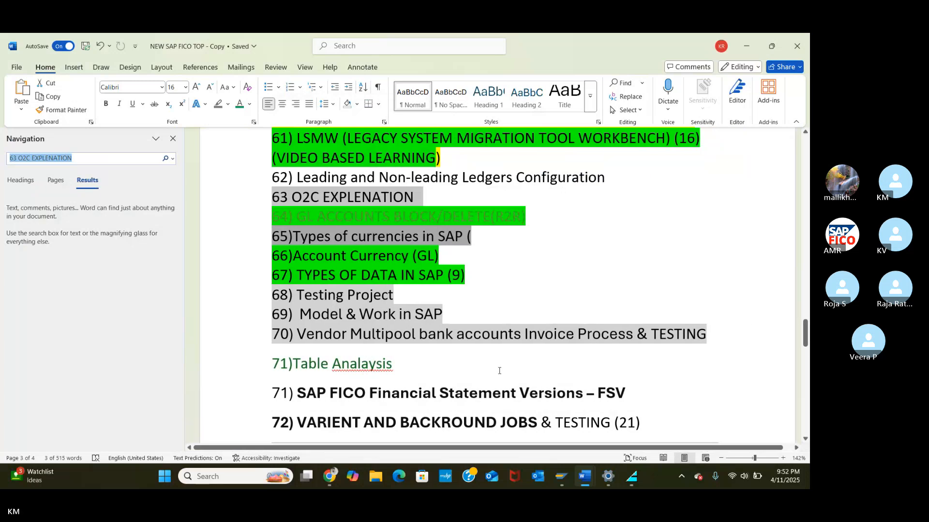
type("AU")
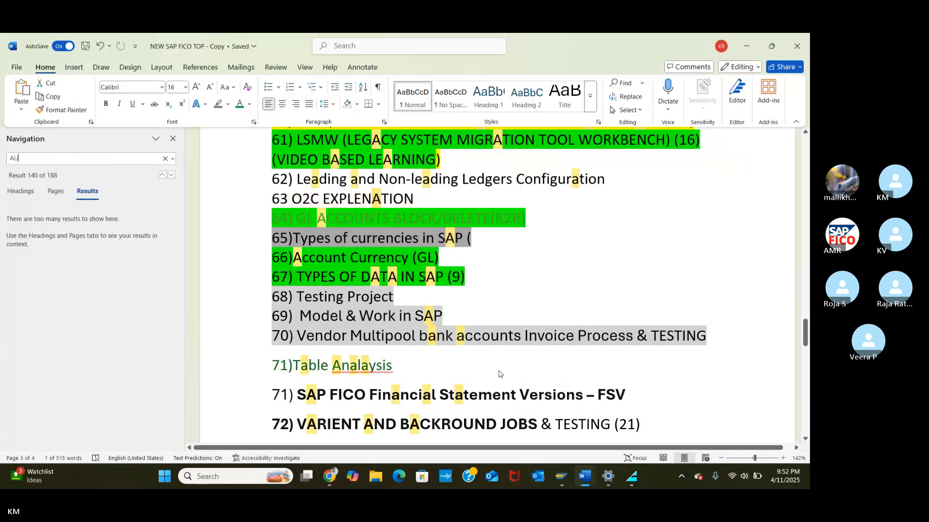
type("TO")
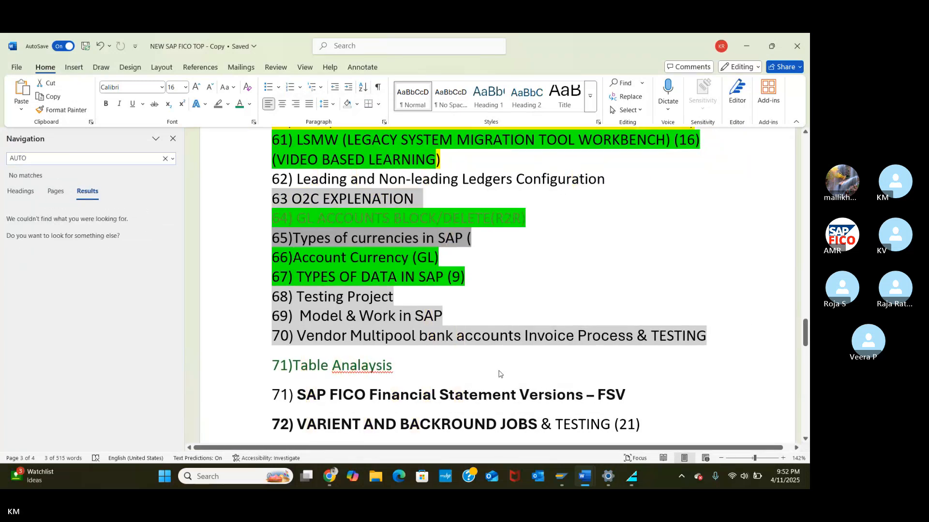
type("MATIC")
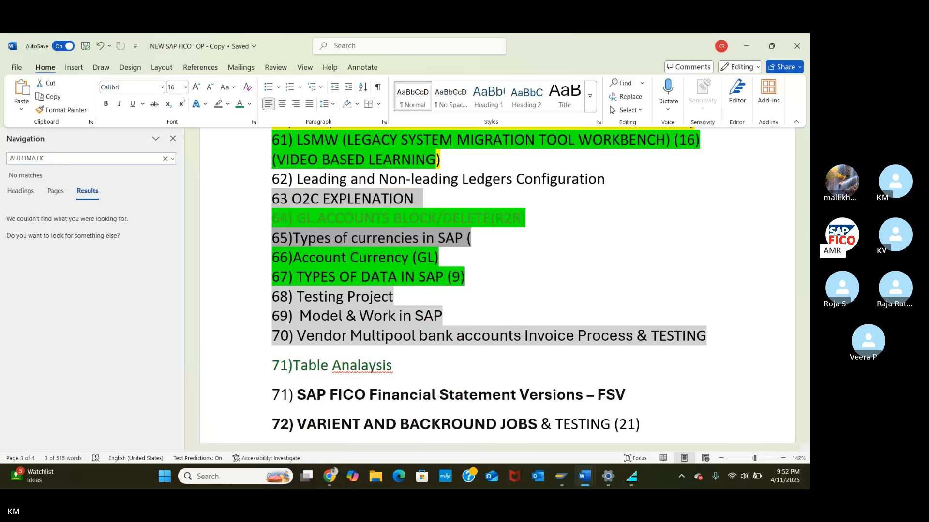
key("BackSpace")
key("BackSpace")
key("BackSpace")
key("BackSpace")
key("BackSpace")
key("BackSpace")
key("BackSpace")
key("BackSpace")
key("BackSpace")
type("APP")
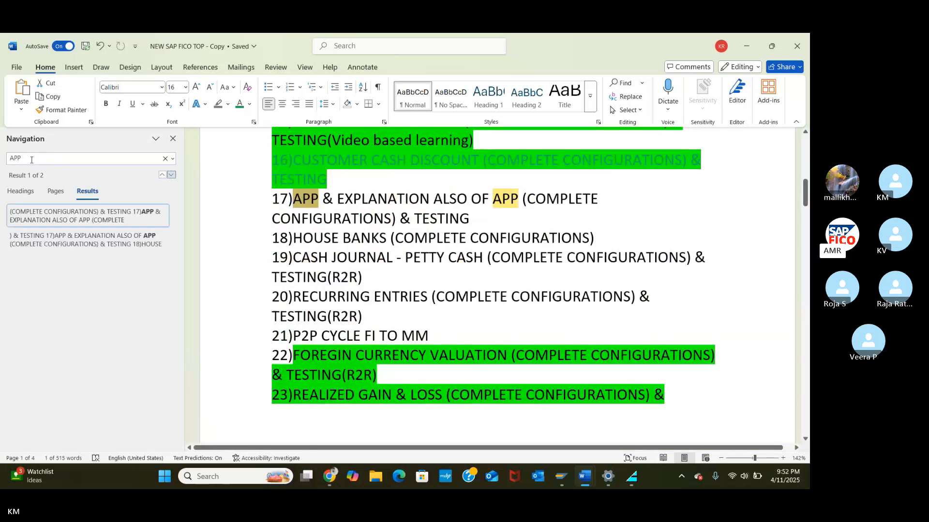
Step: Put the cursor at item 17 in Word before returning to SAP
left_click(273, 203)
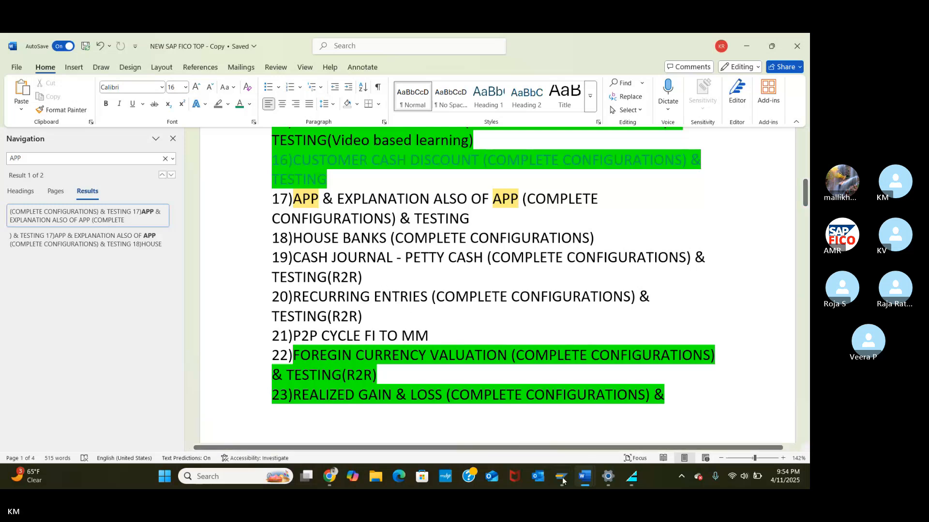
mouse_move(561, 477)
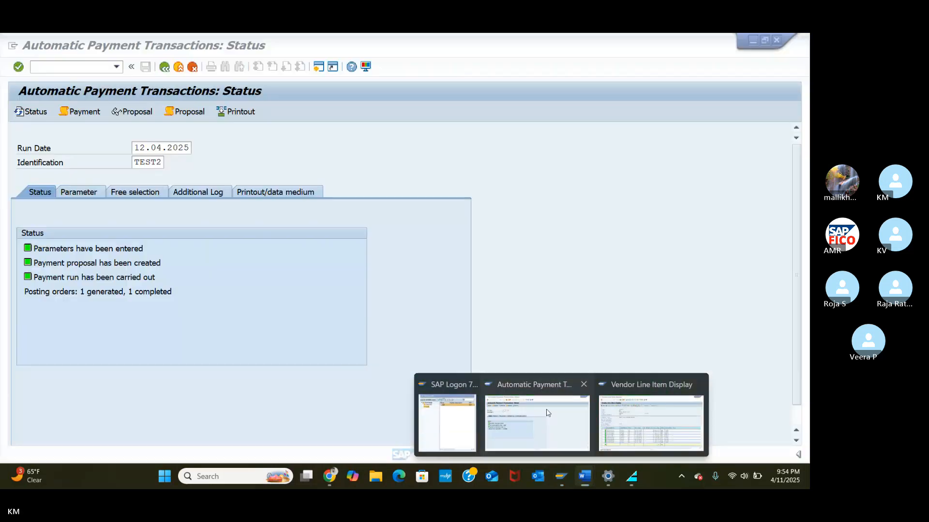
left_click(540, 437)
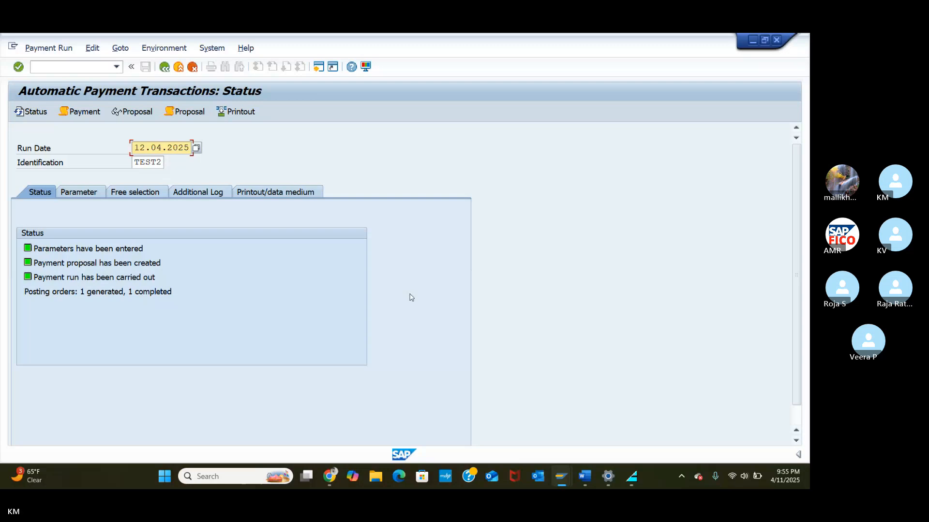
left_click(188, 113)
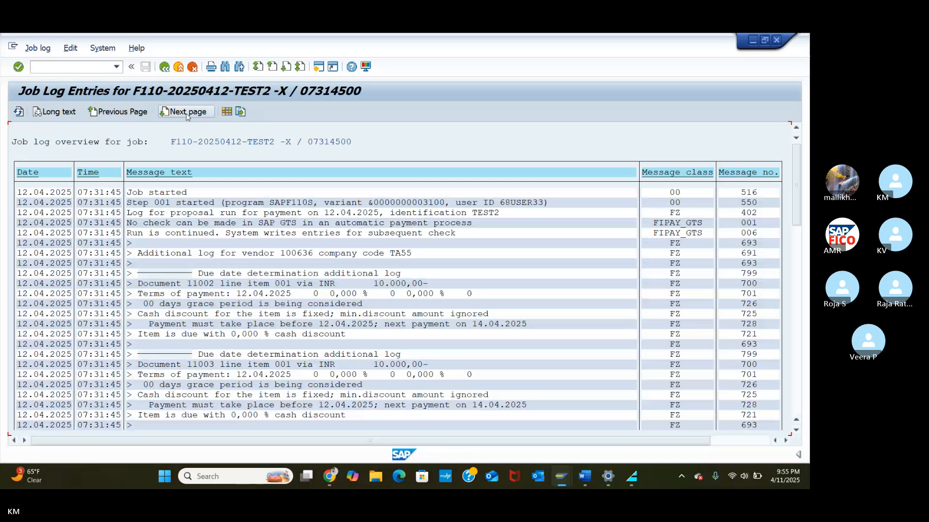
left_click(165, 67)
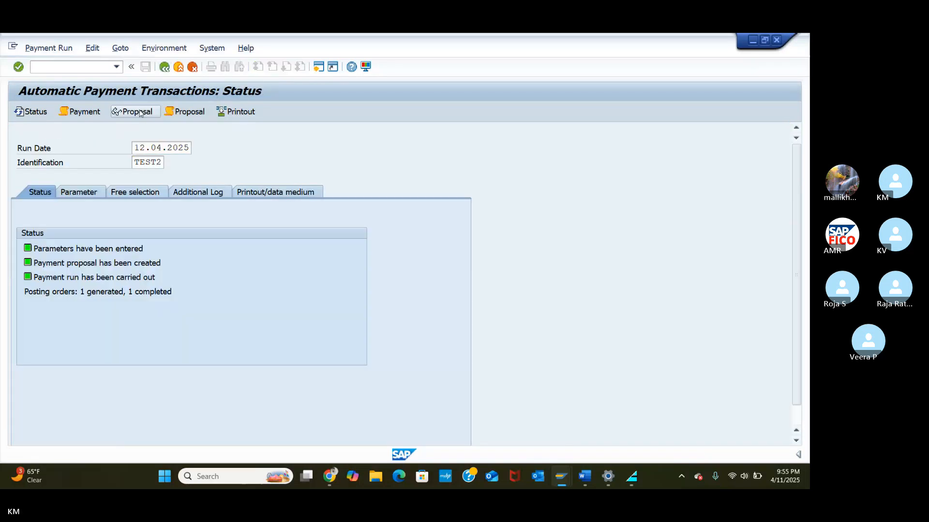
Step: Display the TEST2 payment proposal, then go back to the run status screen
left_click(140, 112)
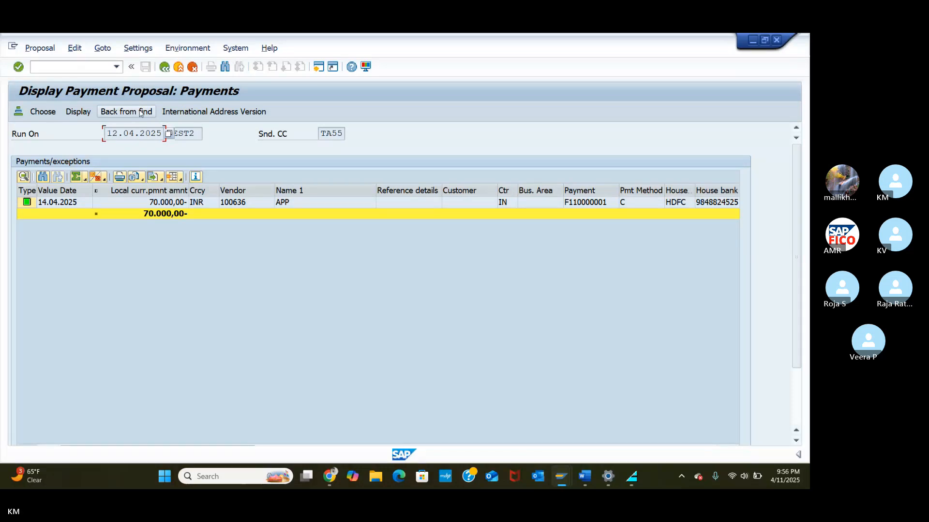
left_click(164, 67)
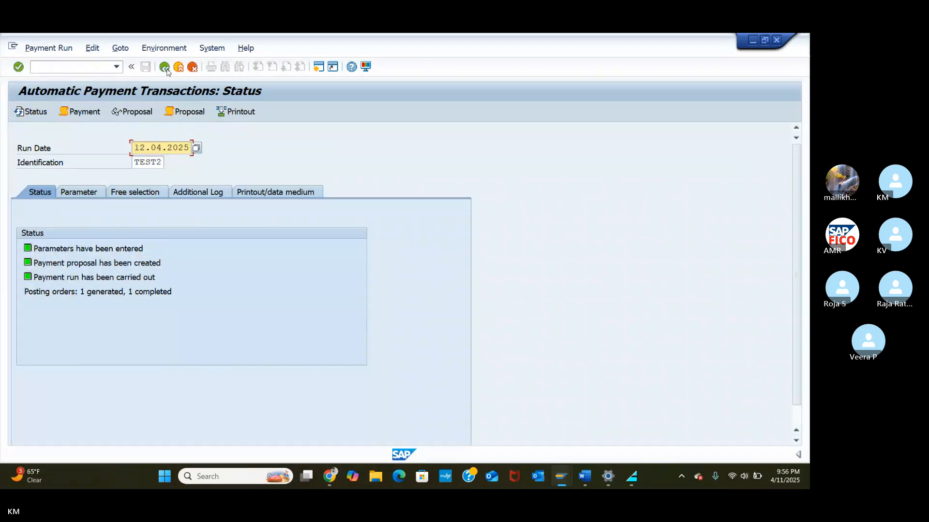
Step: Show TEST2's parameters (TA55, method C, vendor 100636), then raise volume and bring up the Skype meeting
left_click(95, 194)
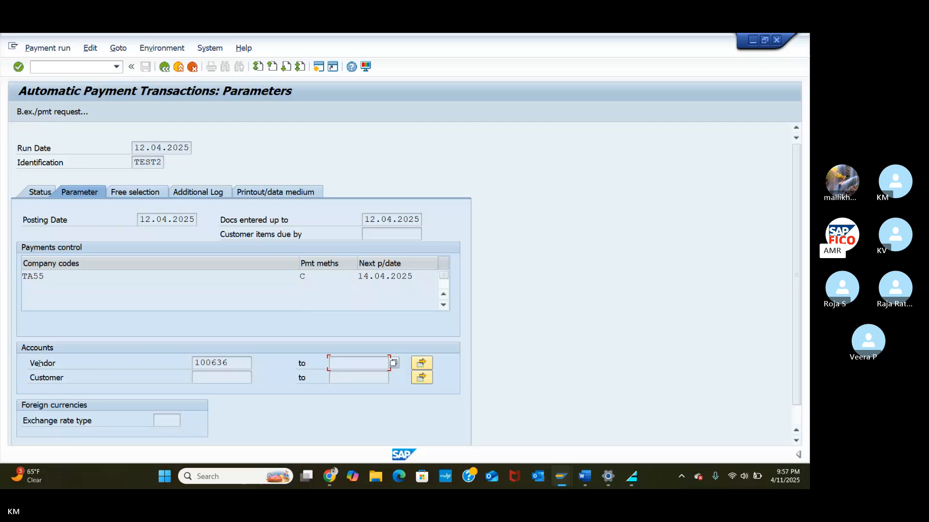
key("XF86AudioRaiseVolume")
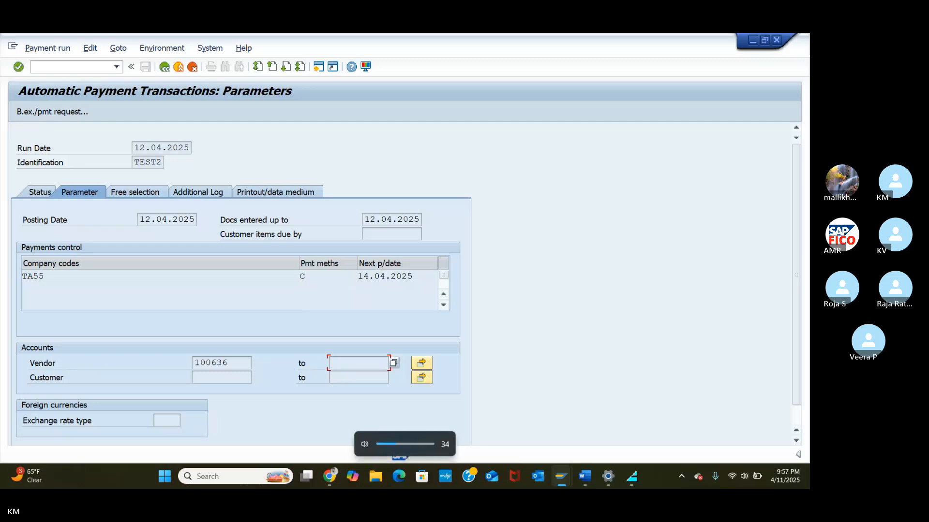
left_click(329, 478)
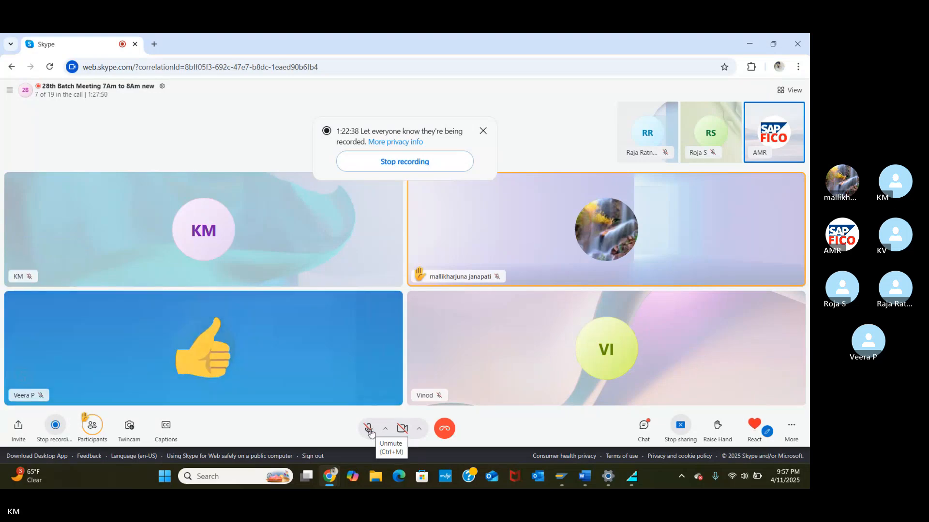
left_click(369, 429)
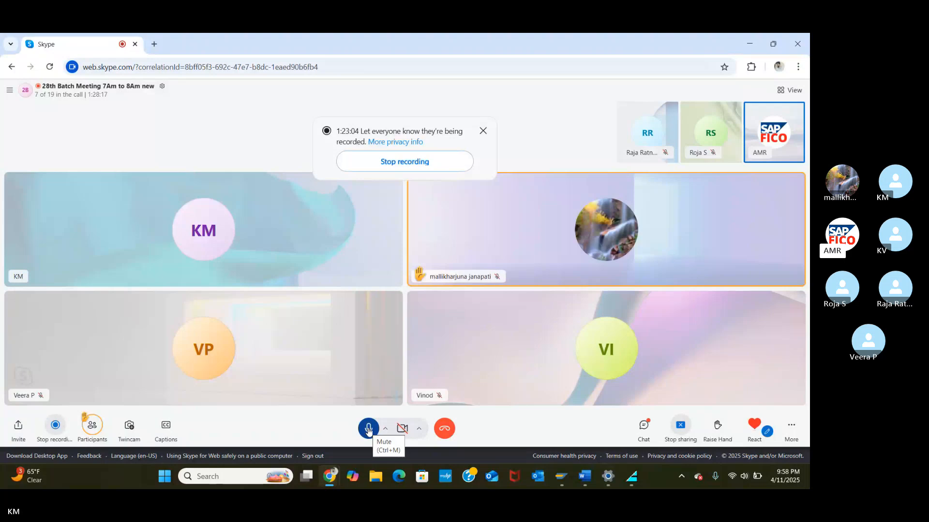
left_click(368, 430)
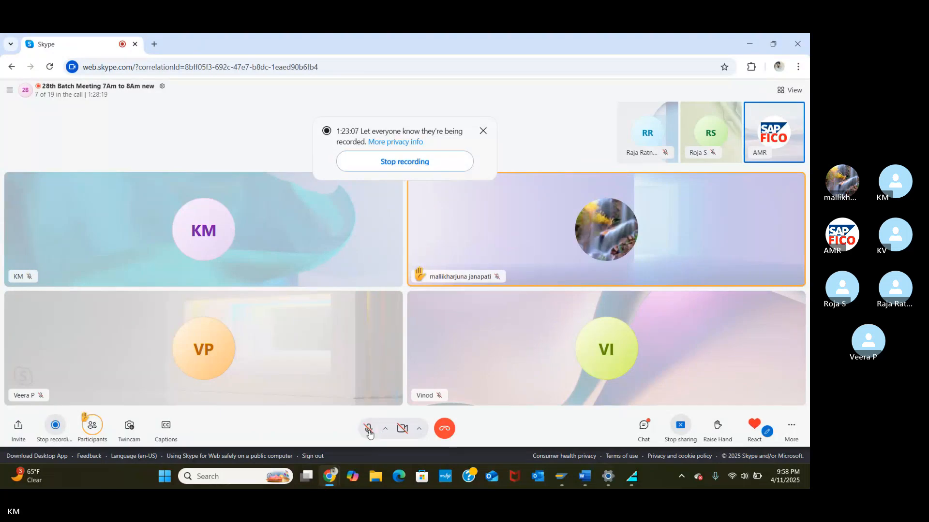